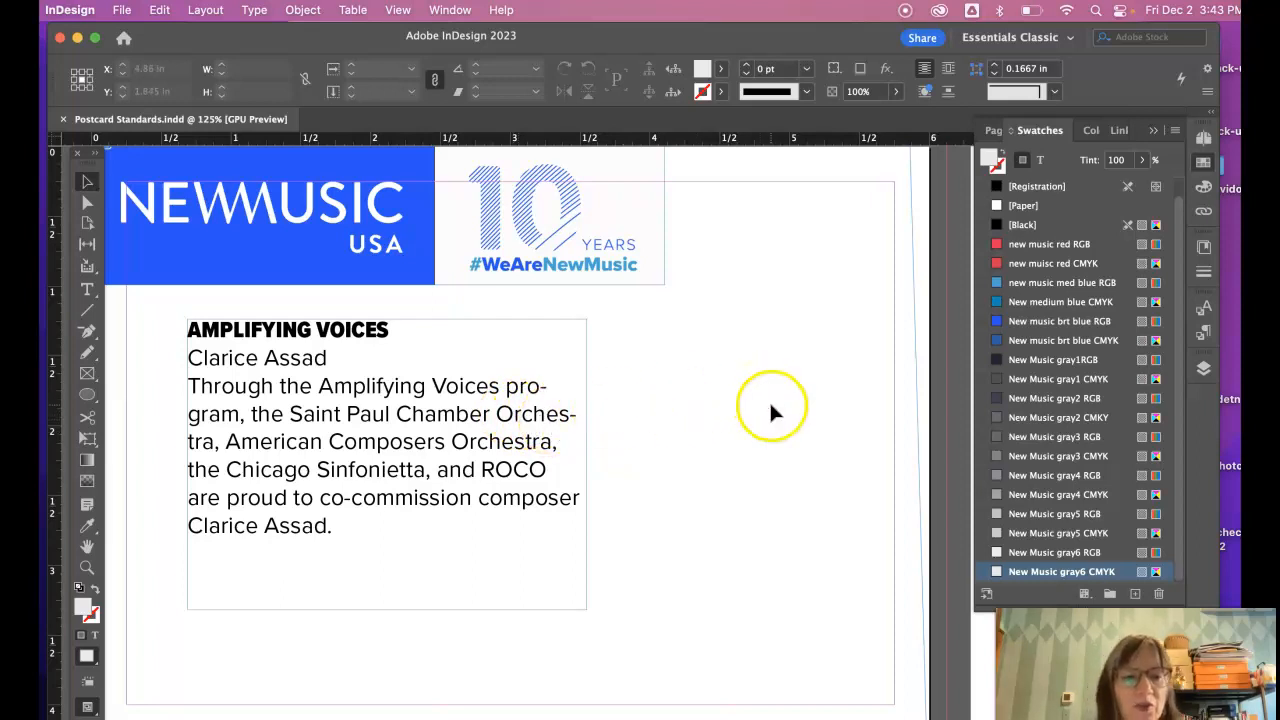
# - Scroll the pasteboard to the Proxima Nova specimen page and launch Creative Cloud from the menu bar
pyautogui.hscroll(10, 814, 463)
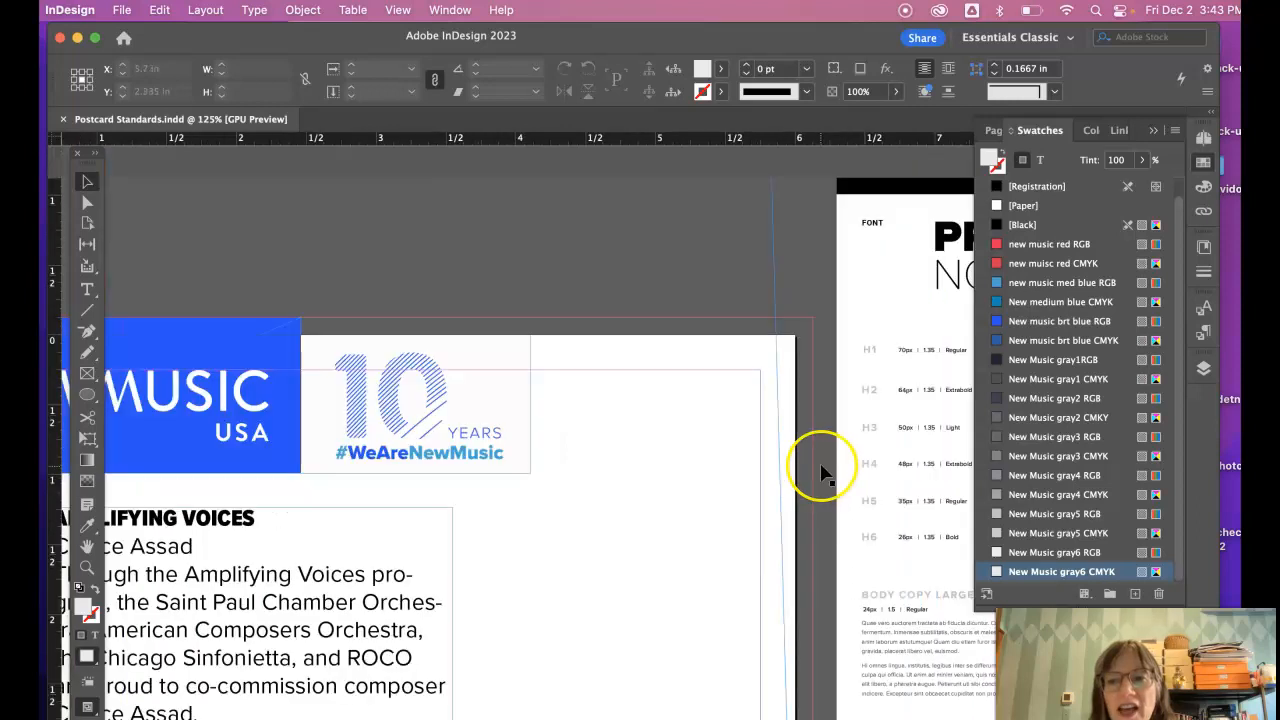
pyautogui.hscroll(3, 820, 470)
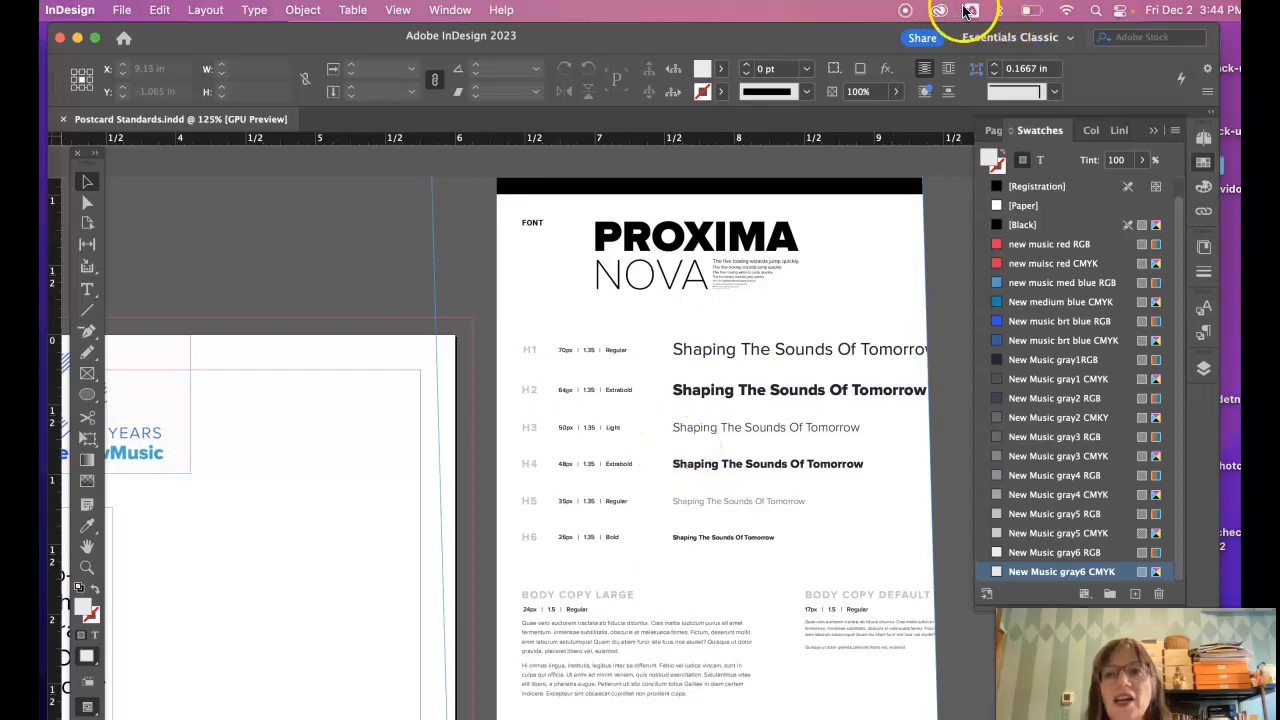
pyautogui.click(938, 12)
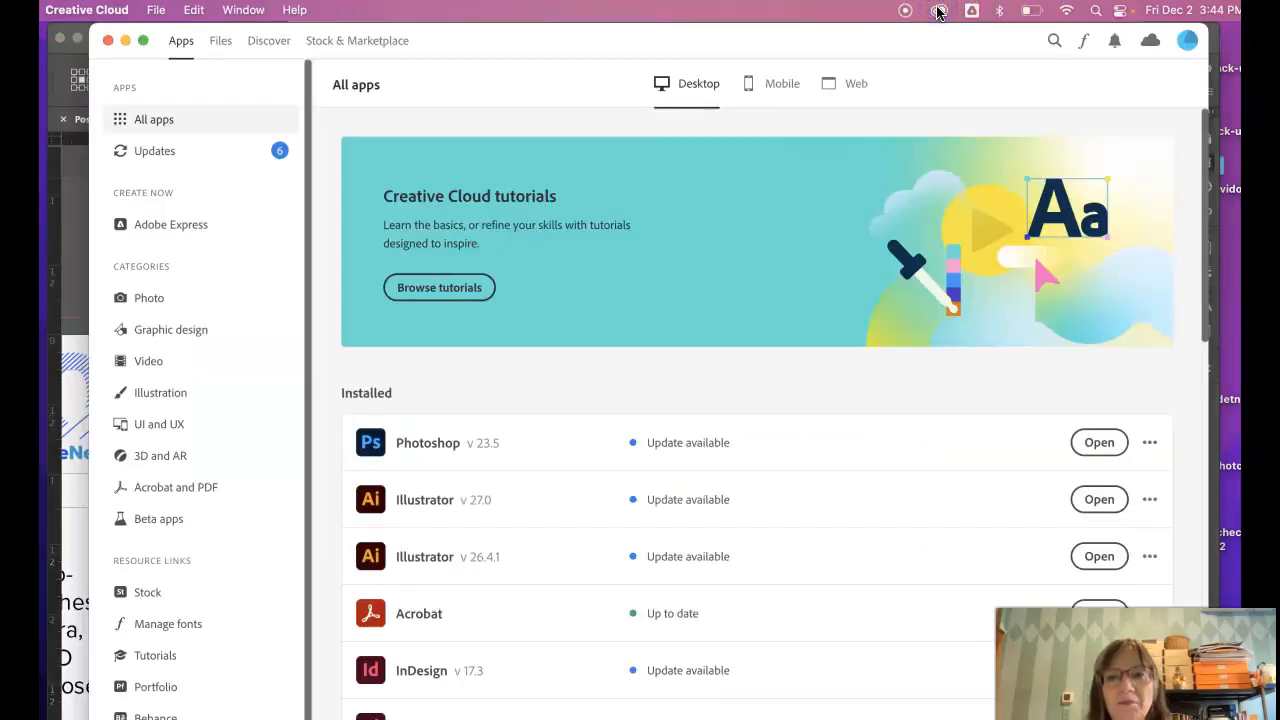
# - Check the active and previously active fonts in Creative Cloud, then go to the Adobe Fonts website
pyautogui.click(1083, 44)
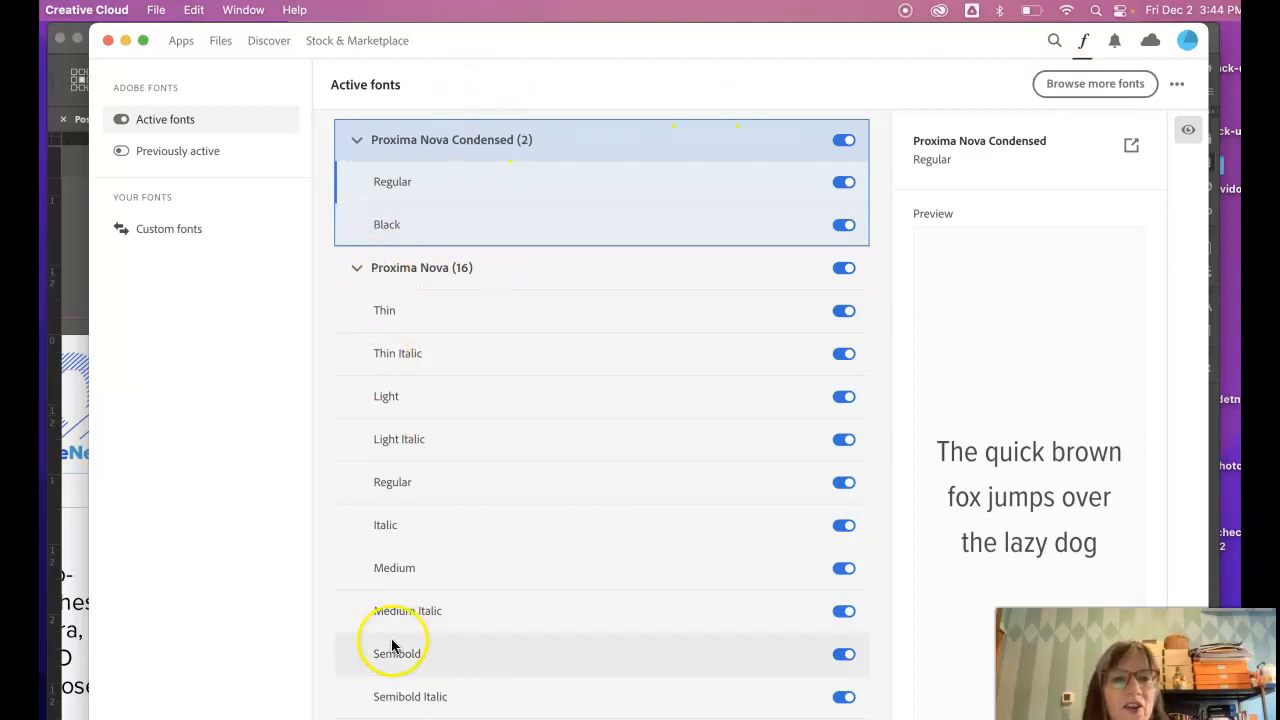
pyautogui.click(169, 155)
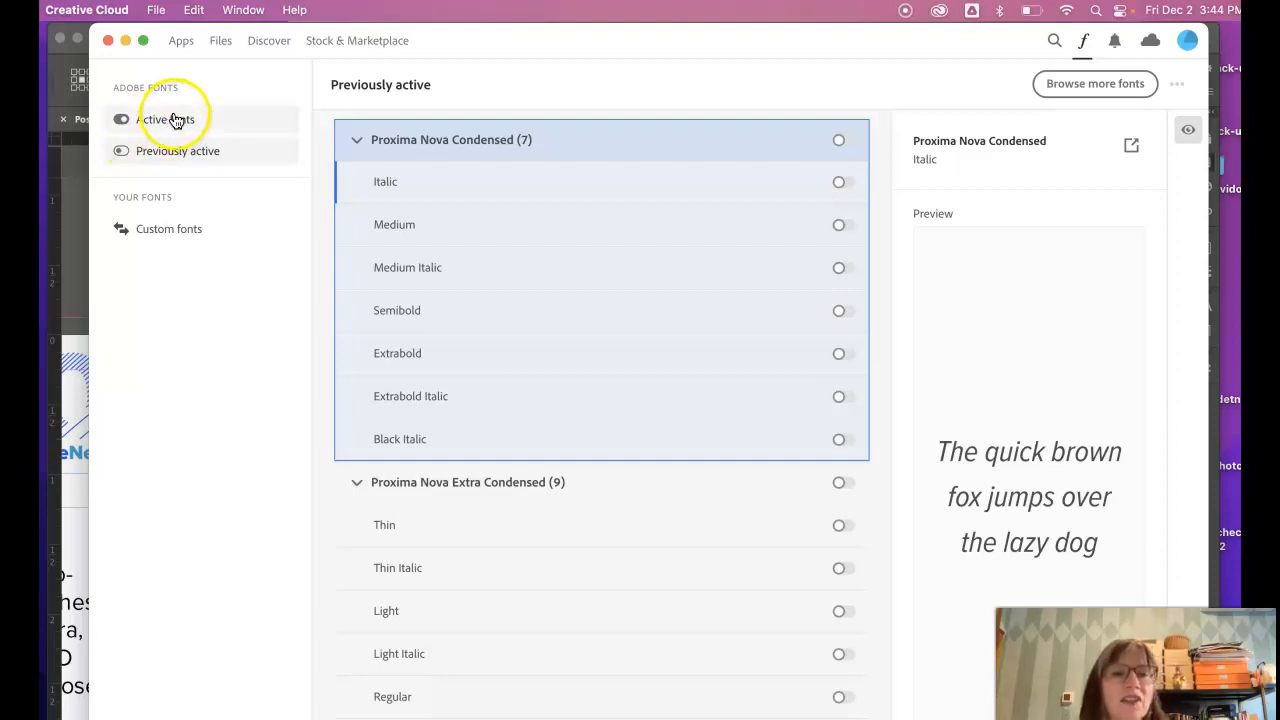
pyautogui.click(175, 120)
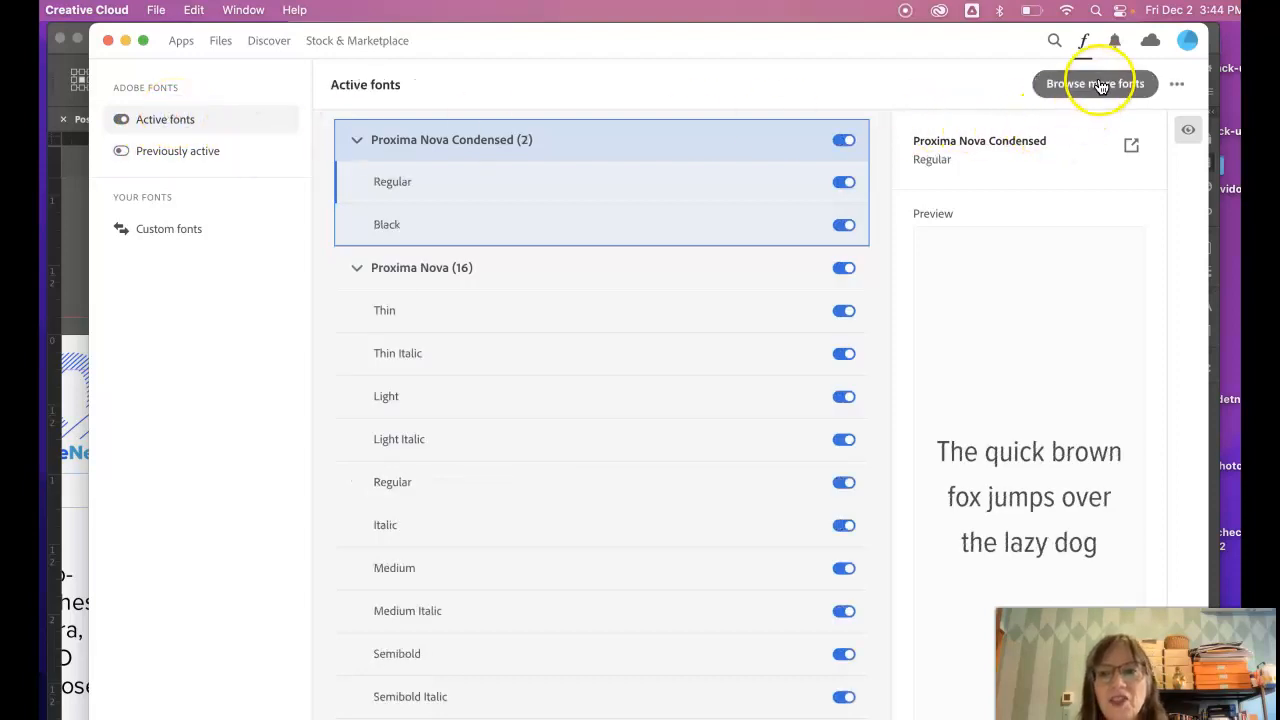
pyautogui.click(1098, 84)
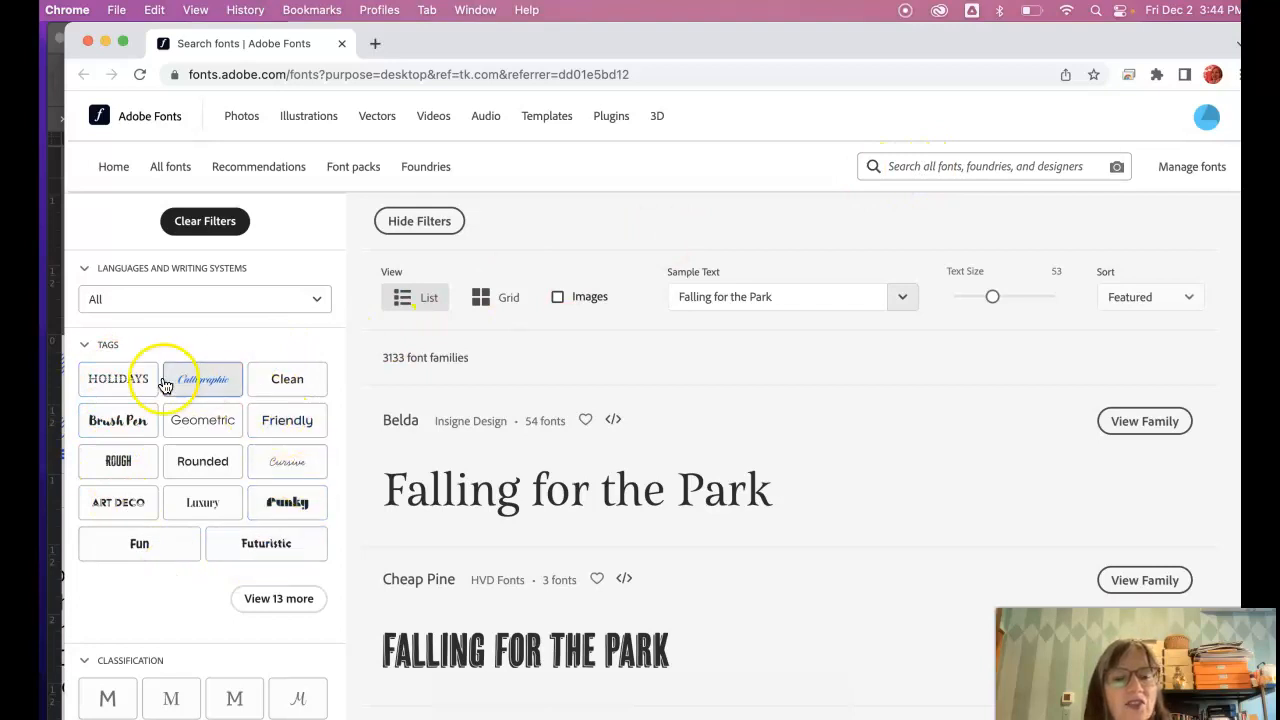
# - Expand the font tag filters and search Adobe Fonts for 'proxima'
pyautogui.click(278, 598)
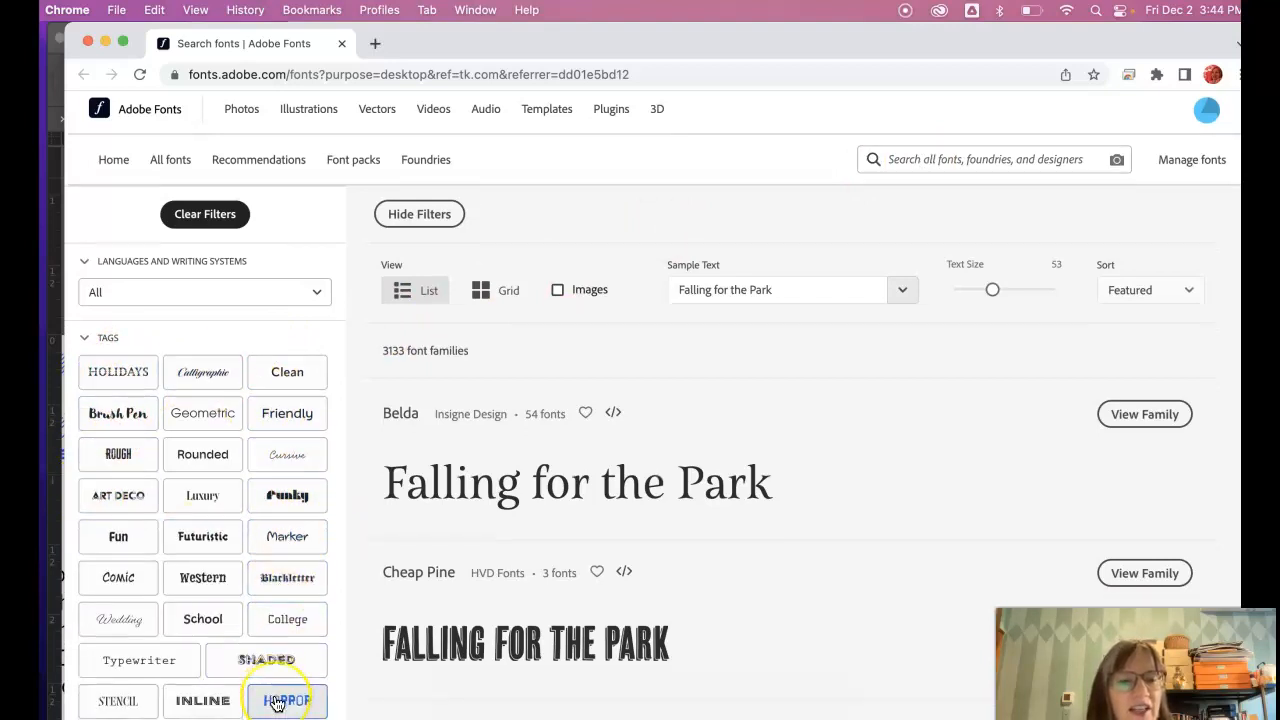
pyautogui.scroll(-2, 282, 698)
pyautogui.scroll(2, 278, 700)
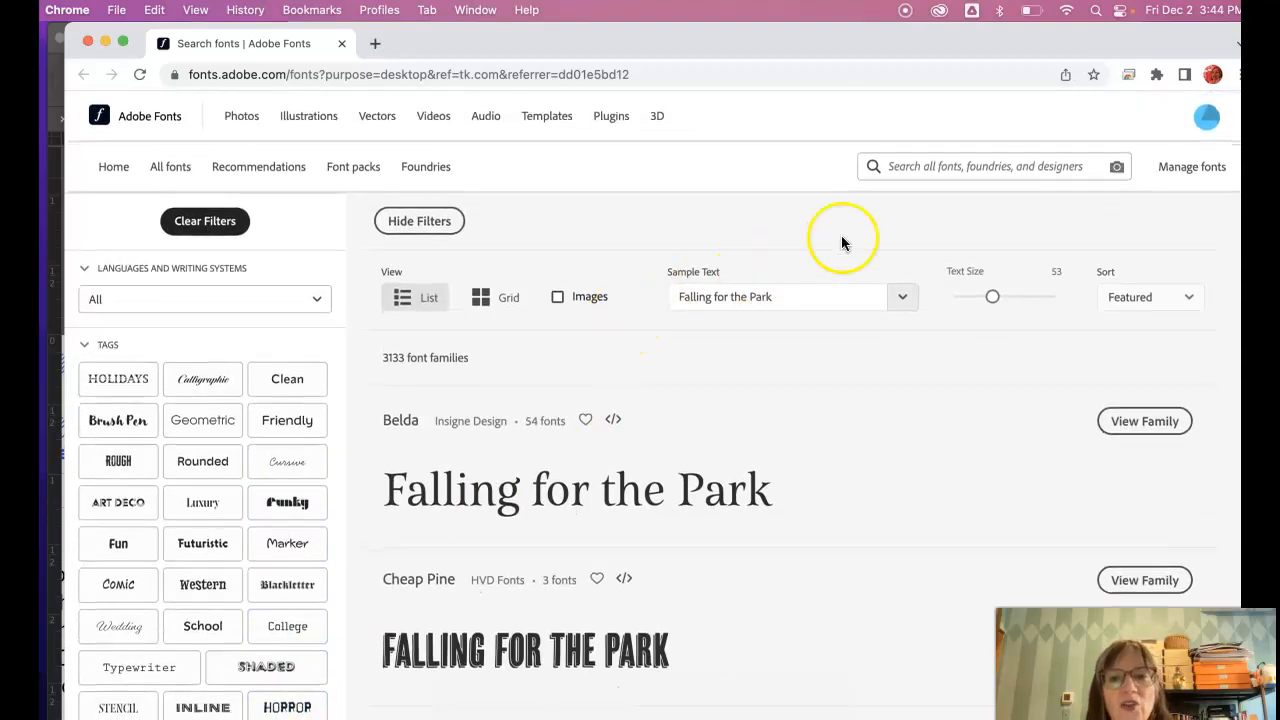
pyautogui.click(1010, 170)
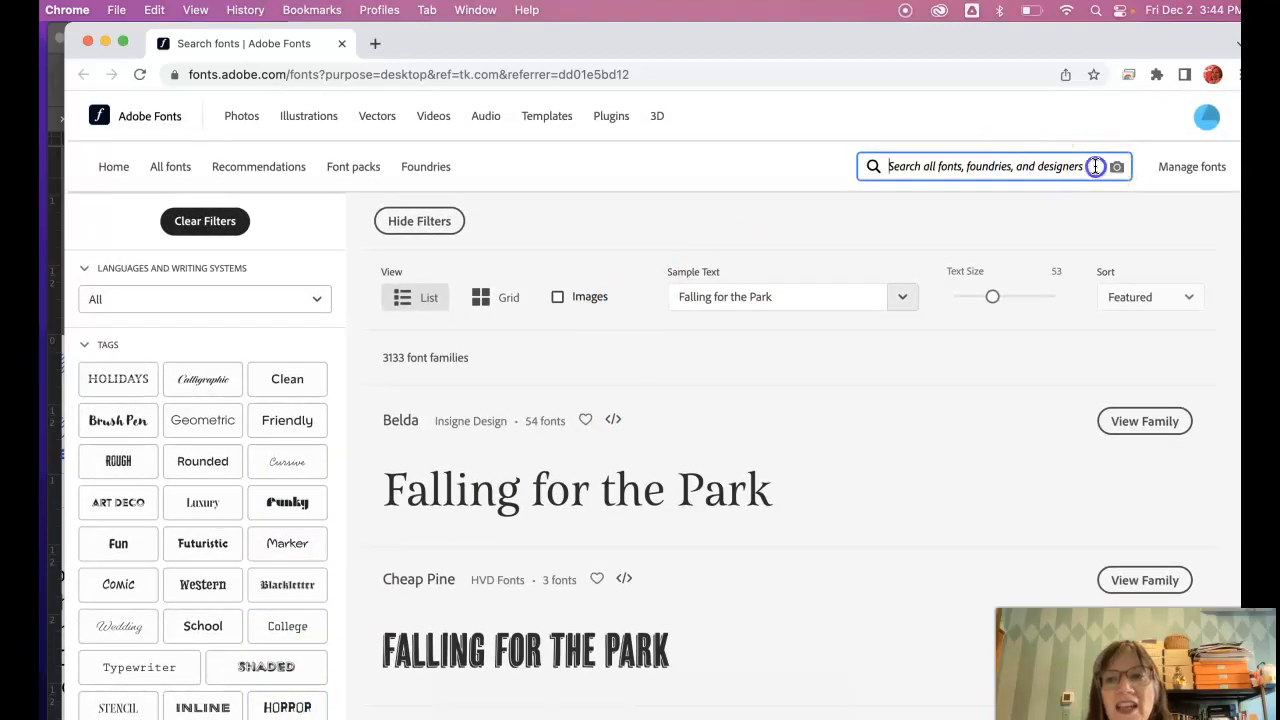
pyautogui.write('proxima')
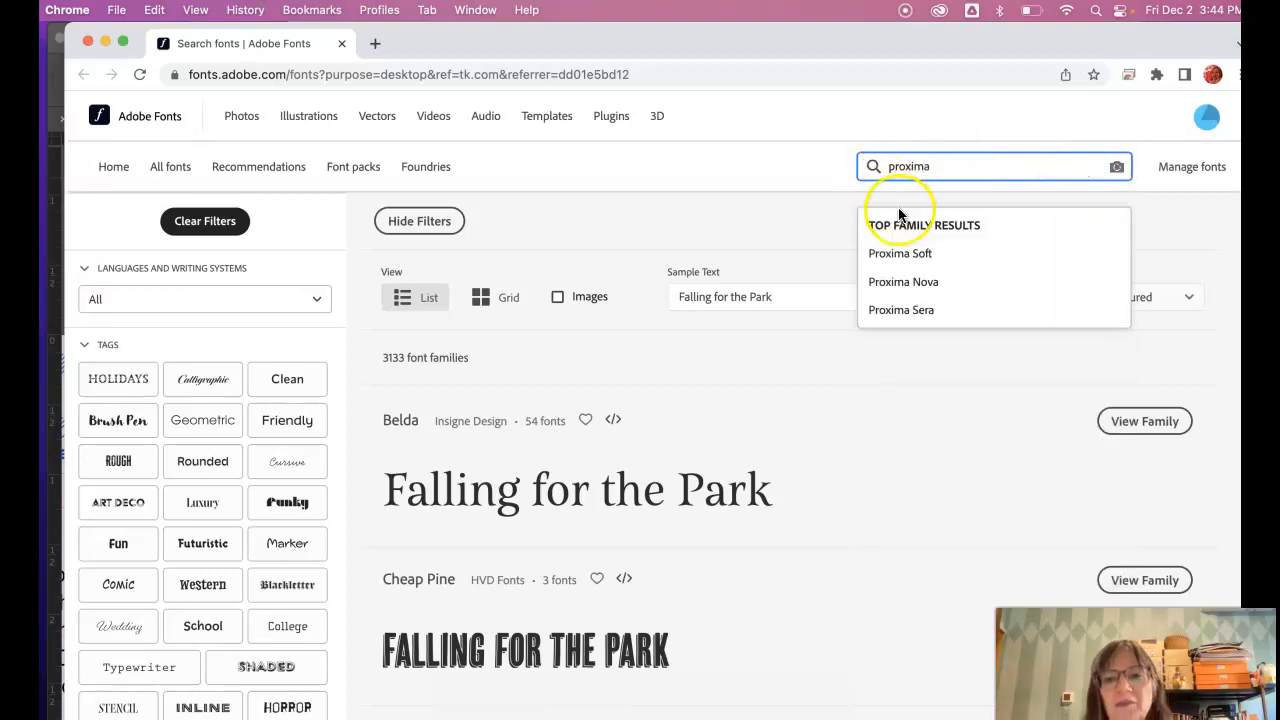
# - Open the Proxima Nova family page from the search suggestions
pyautogui.click(927, 289)
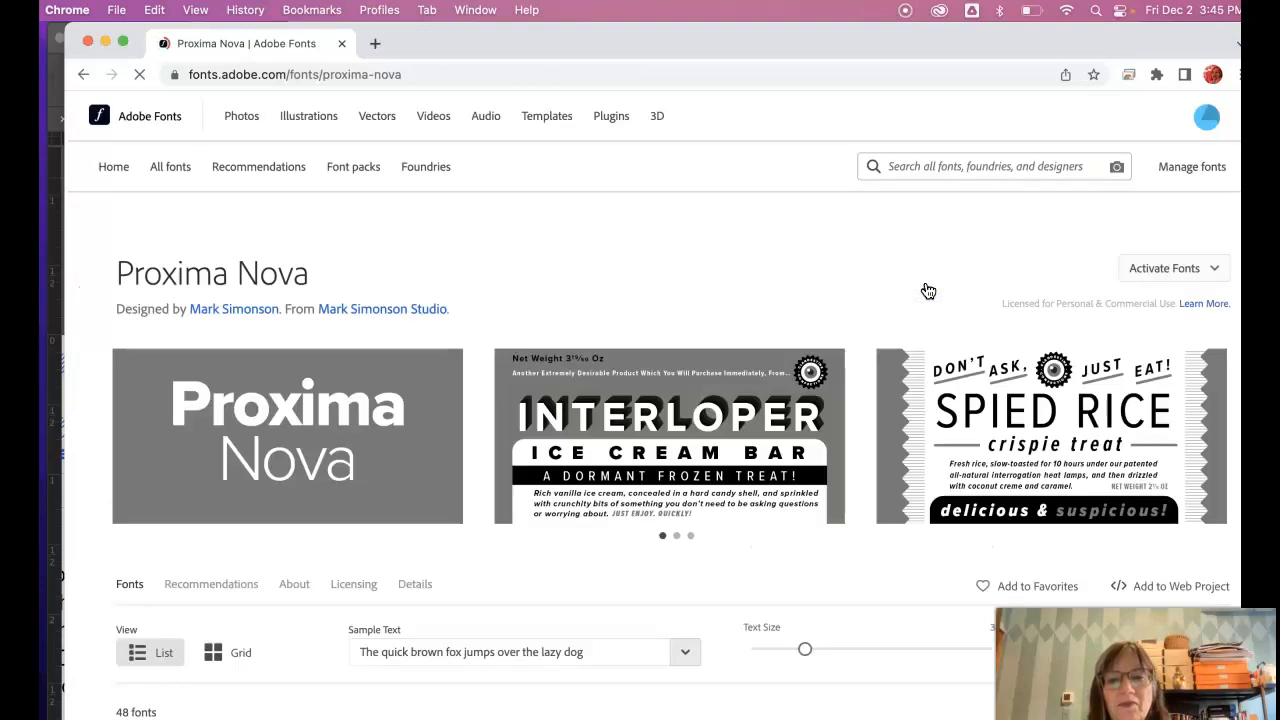
pyautogui.scroll(-3, 910, 294)
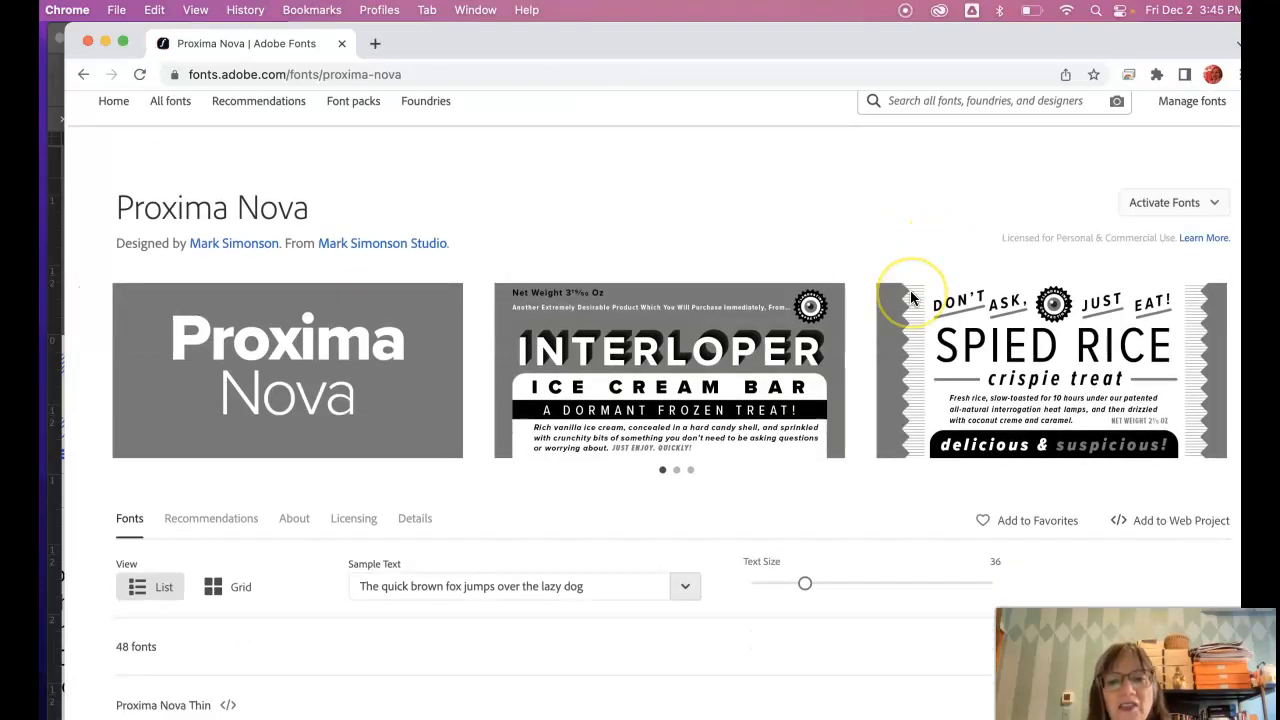
pyautogui.scroll(-2, 911, 298)
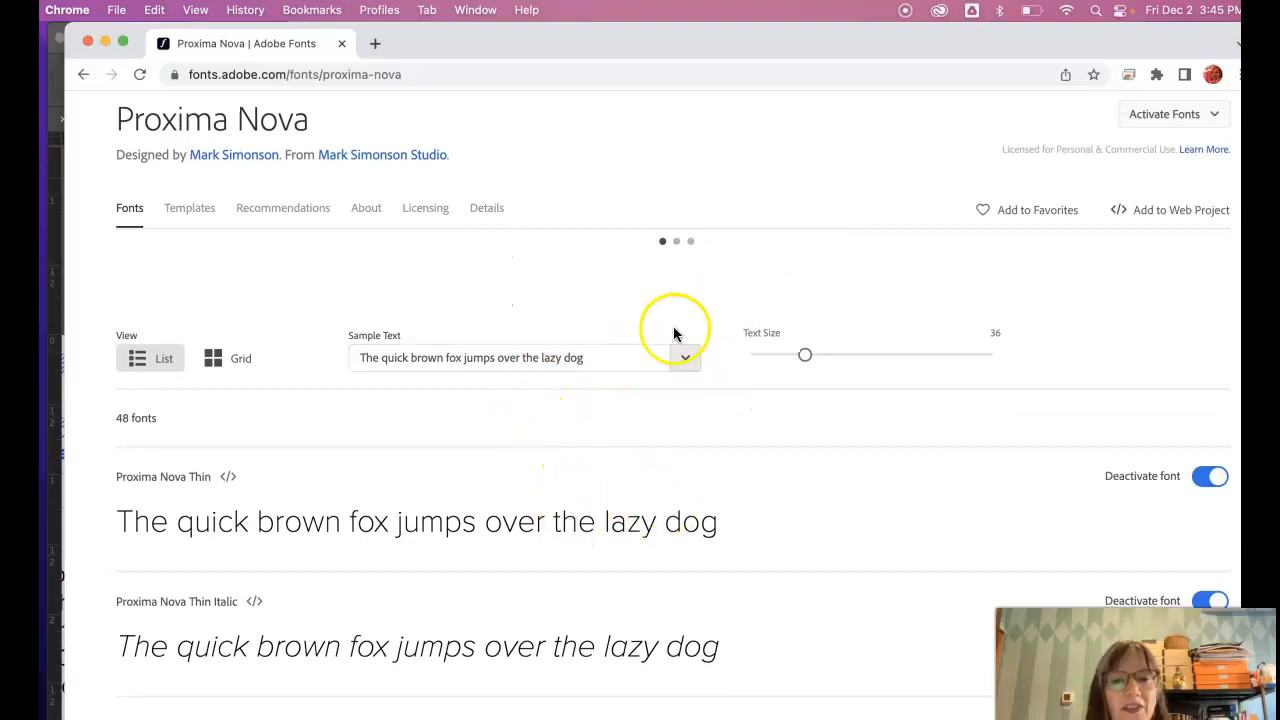
# - Preview the Proxima Nova styles with the sample text 'New Music USA' and show the activation options
pyautogui.click(686, 360)
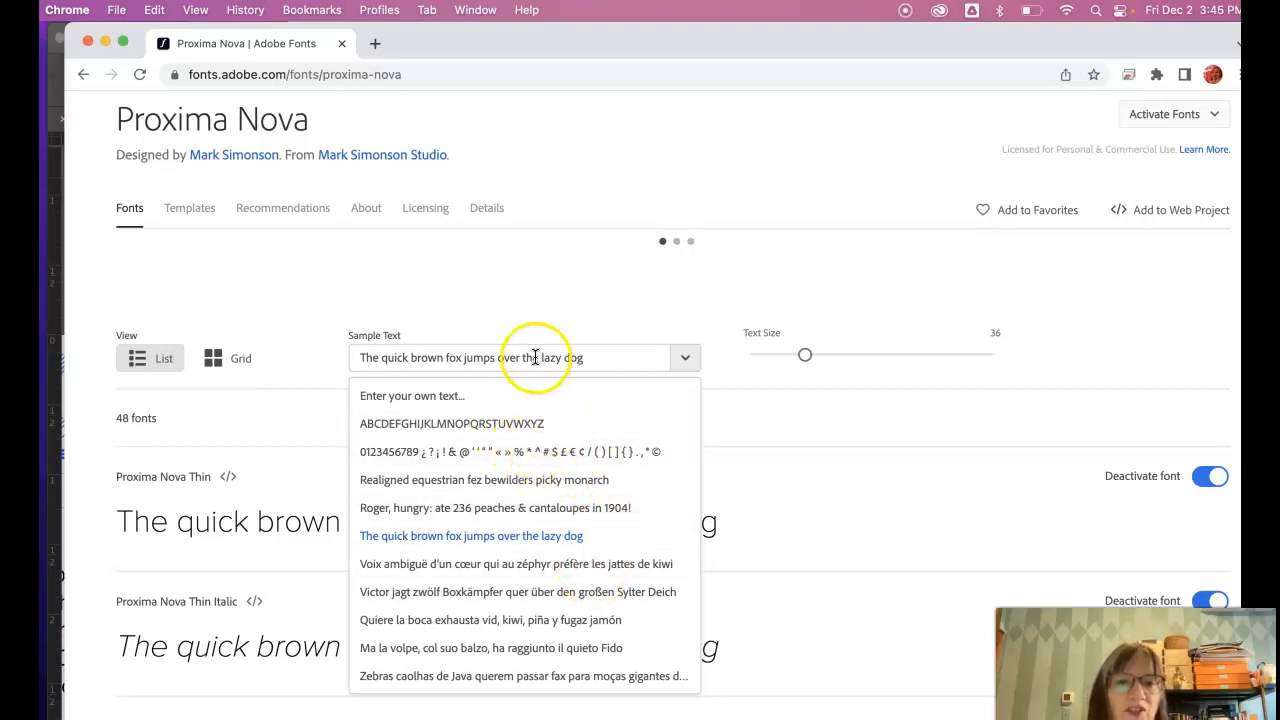
pyautogui.moveTo(586, 357); pyautogui.dragTo(324, 357)
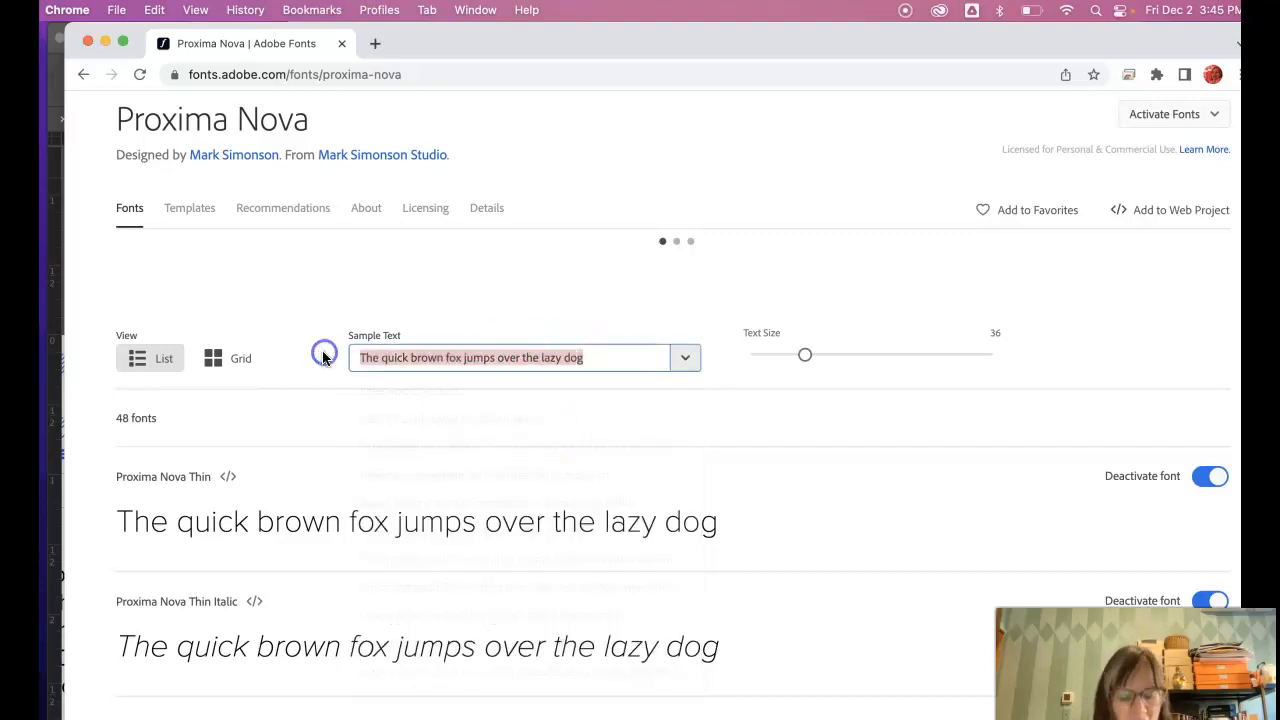
pyautogui.write('New Music USA')
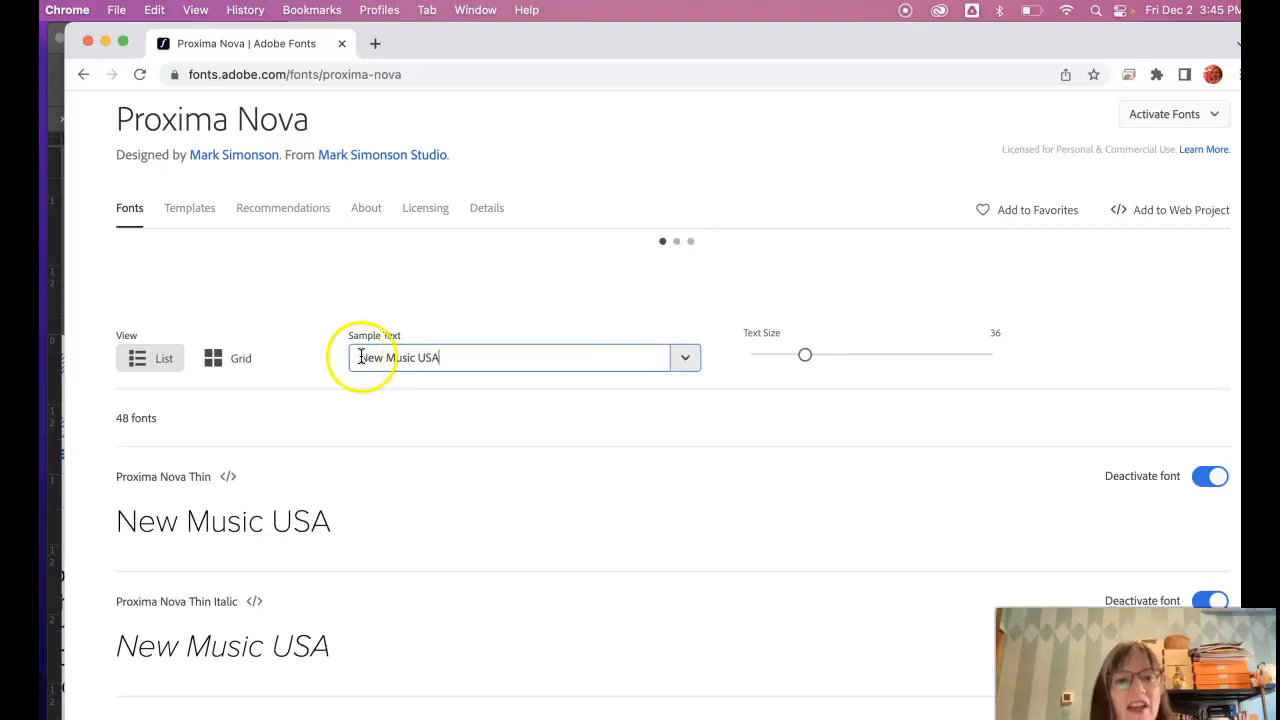
pyautogui.moveTo(333, 517)
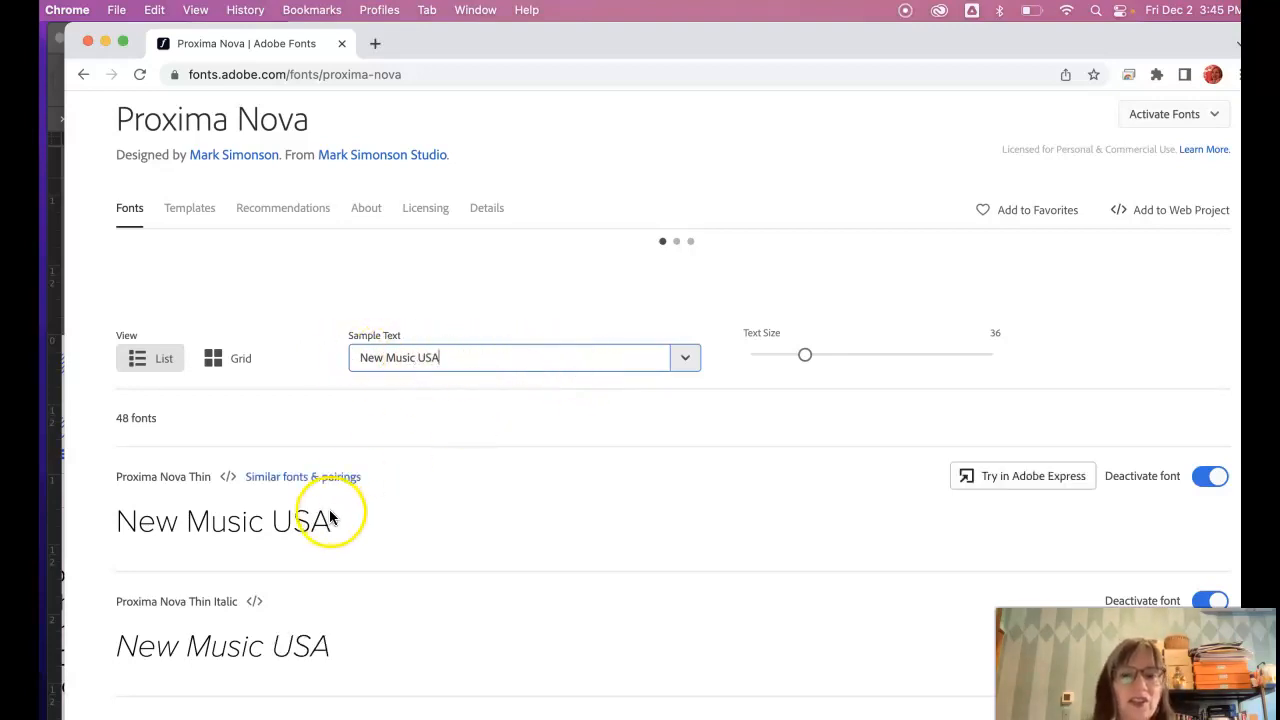
pyautogui.scroll(-3, 340, 519)
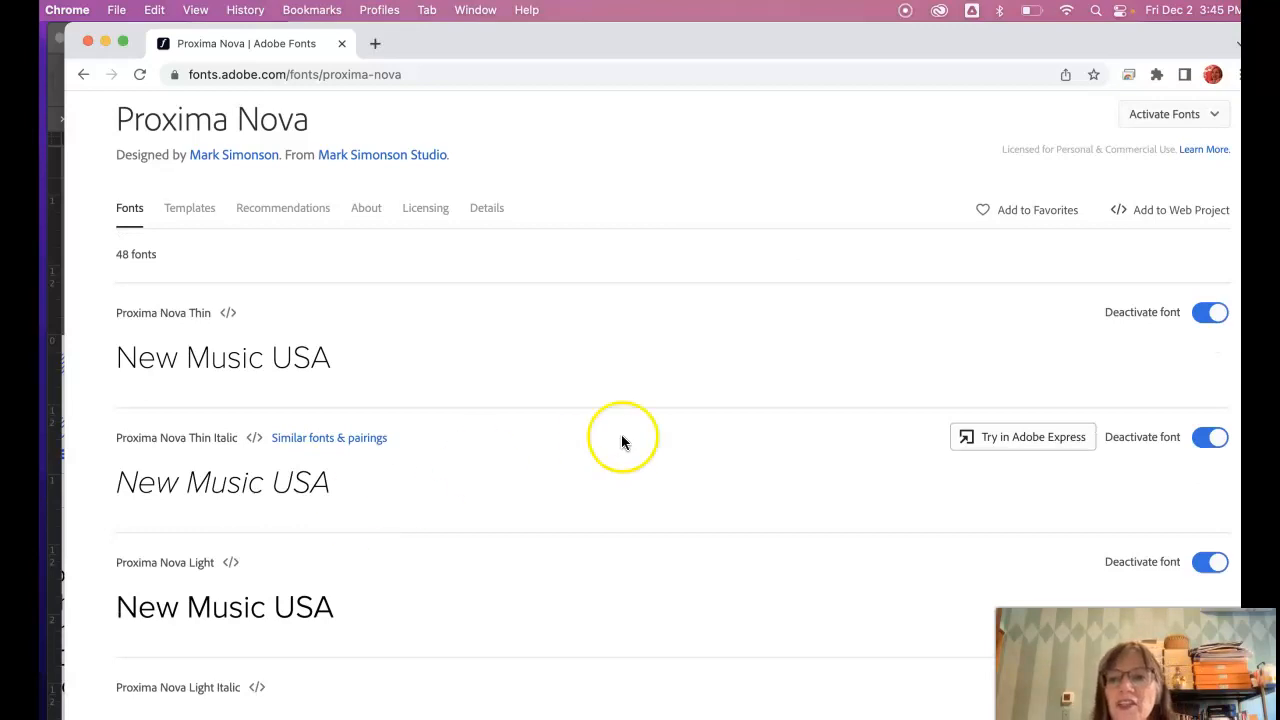
pyautogui.scroll(3, 650, 440)
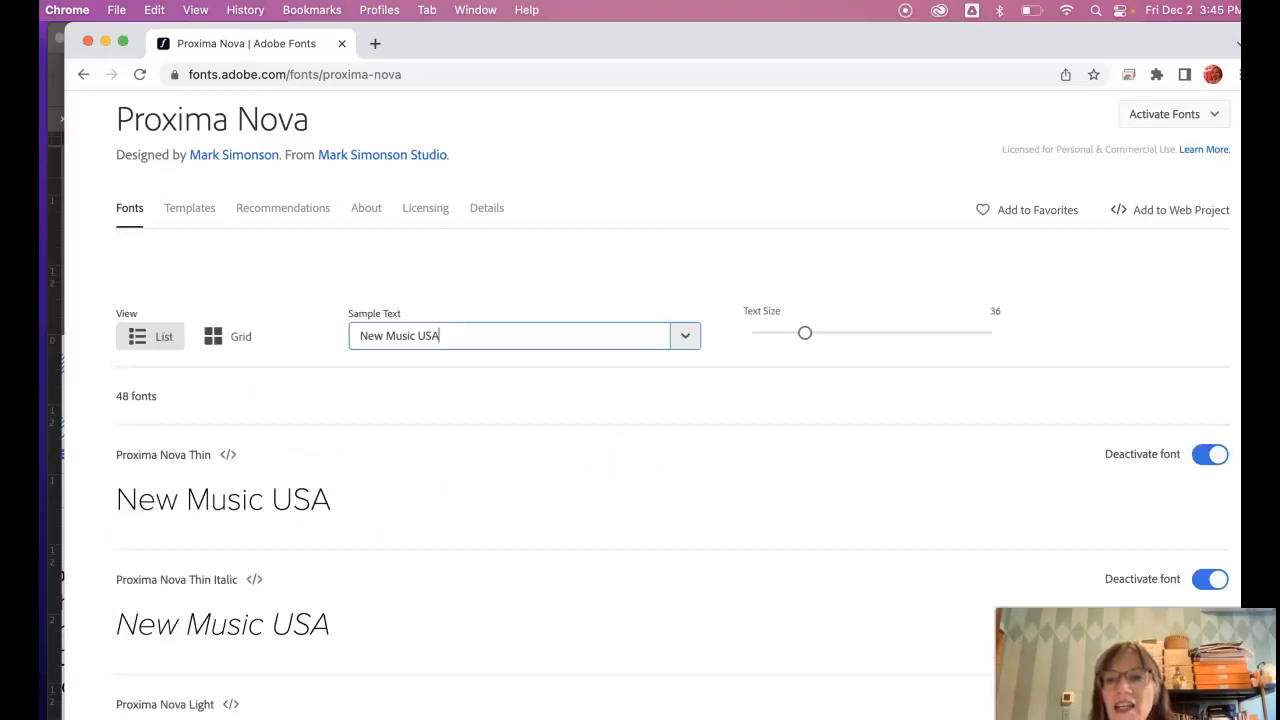
pyautogui.click(1211, 116)
# - Reset the Proxima Nova family, then activate Thin, Thin Italic, Light and Light Italic
pyautogui.click(1205, 154)
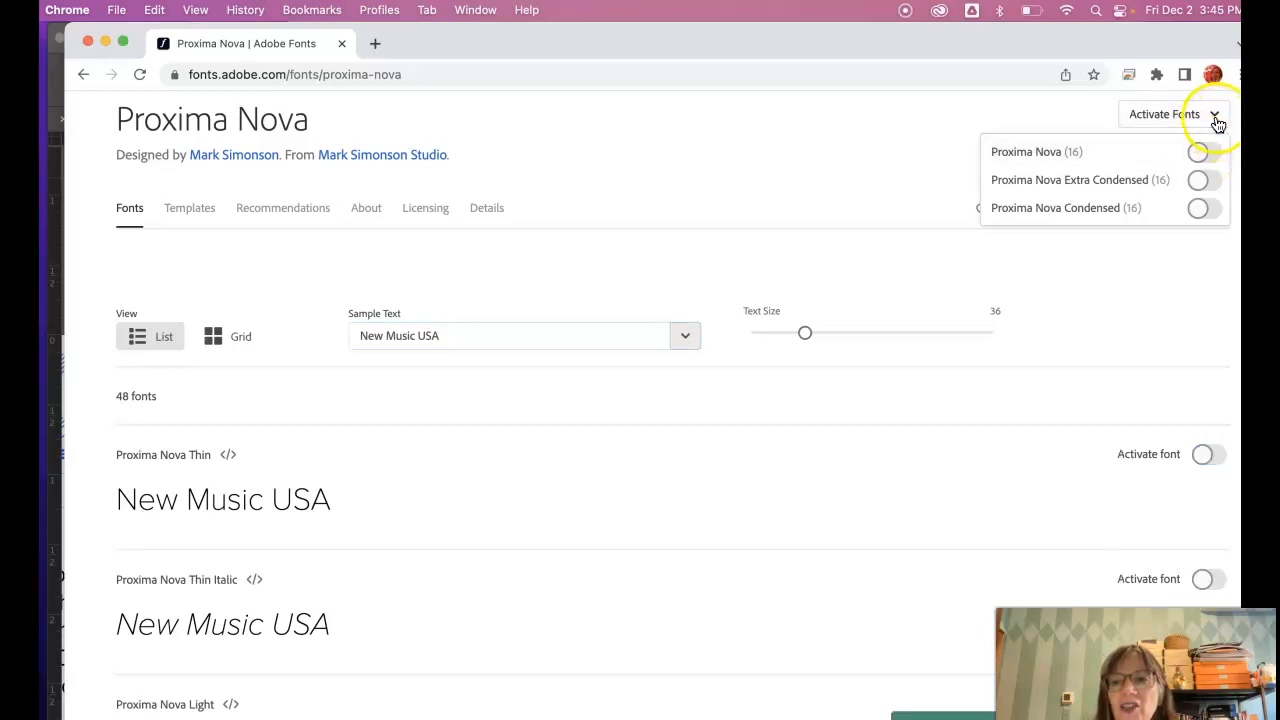
pyautogui.click(1206, 453)
pyautogui.scroll(-3, 1206, 464)
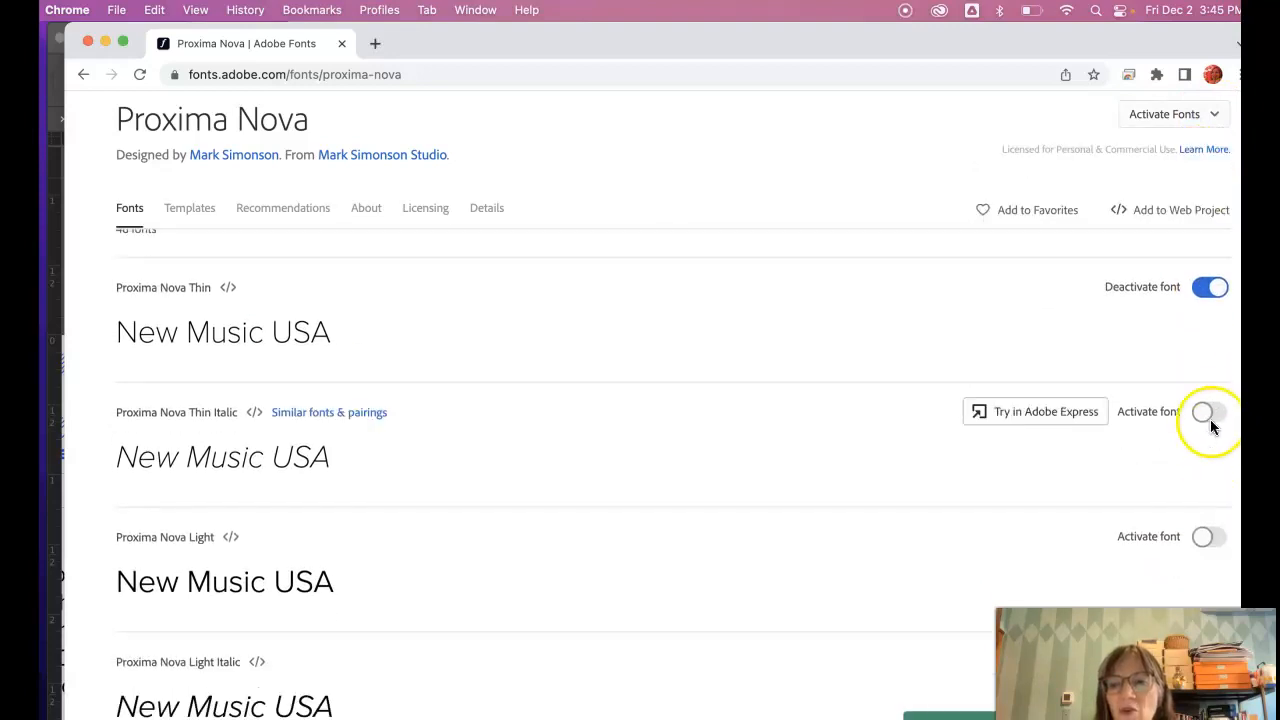
pyautogui.click(1205, 410)
pyautogui.scroll(-3, 1208, 477)
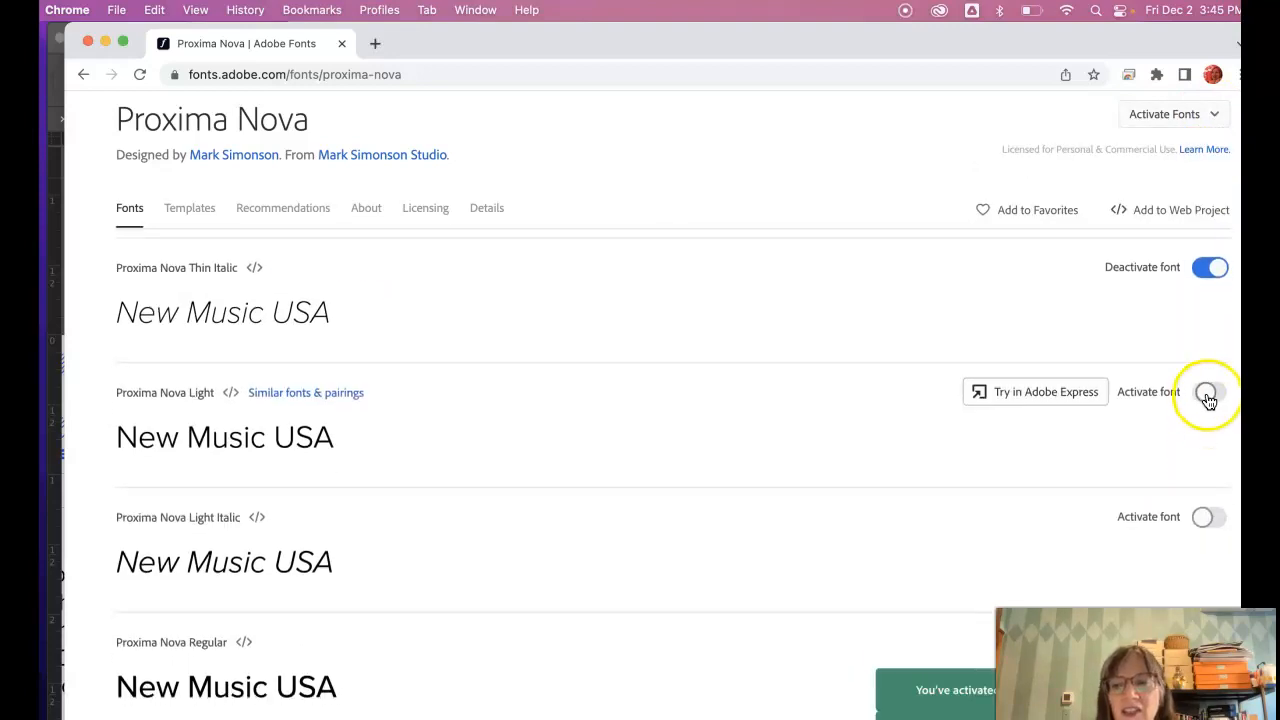
pyautogui.click(1208, 396)
pyautogui.click(1206, 516)
pyautogui.scroll(1, 1196, 245)
pyautogui.scroll(10, 1196, 240)
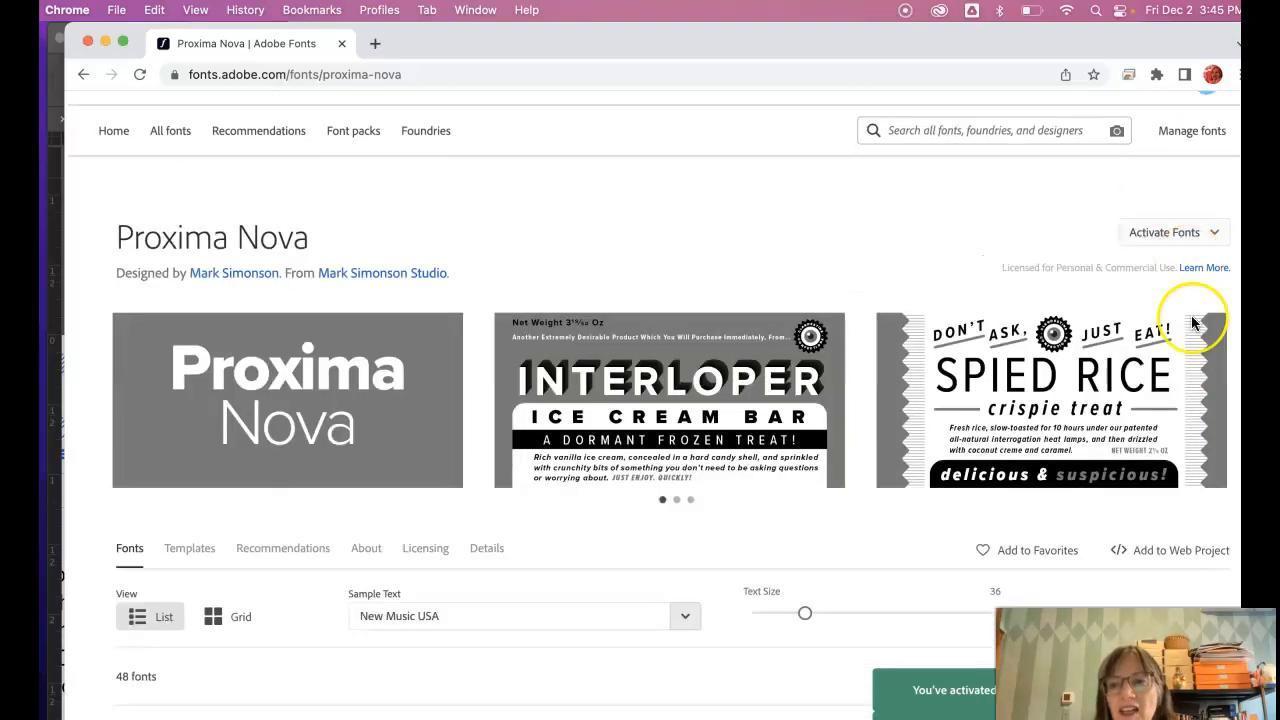
pyautogui.scroll(-8, 1188, 330)
pyautogui.scroll(-4, 1192, 335)
pyautogui.scroll(1, 1196, 337)
pyautogui.doubleClick(1217, 423)
# - Activate Proxima Nova Medium, Medium Italic, Semibold Italic, Bold, Bold Italic and Extrabold
pyautogui.click(1205, 307)
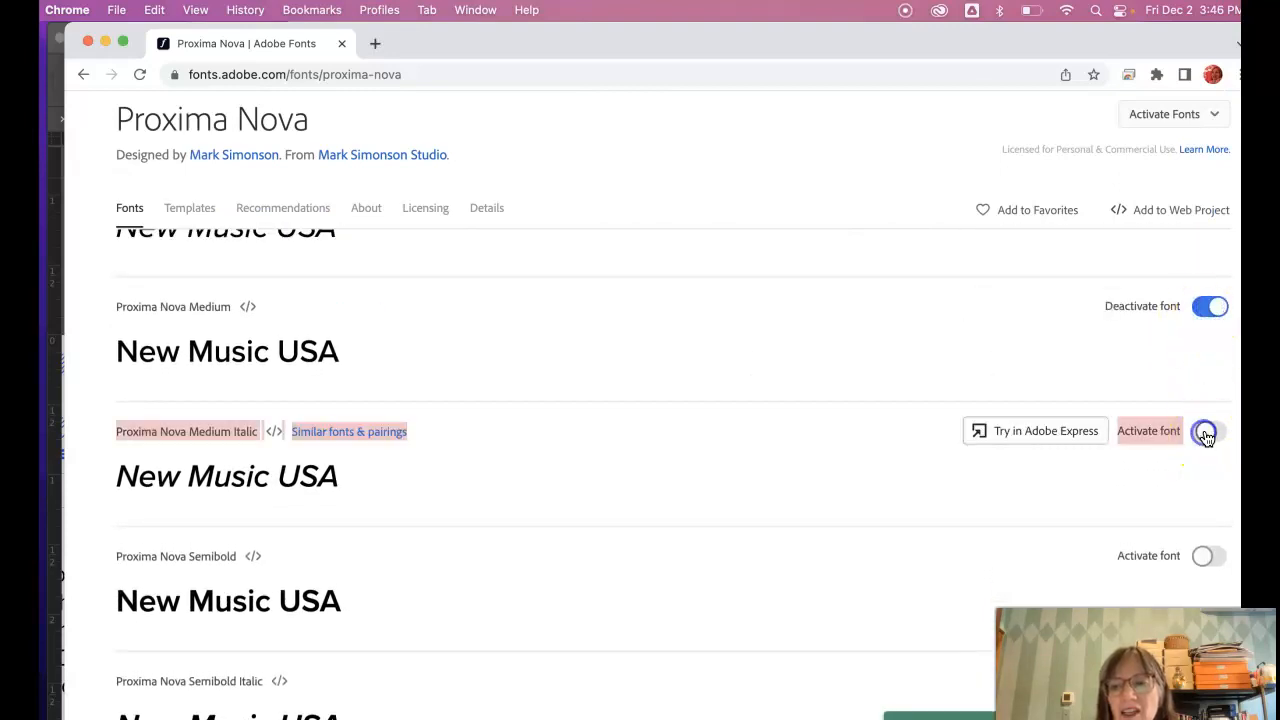
pyautogui.click(1205, 557)
pyautogui.scroll(-1, 1206, 560)
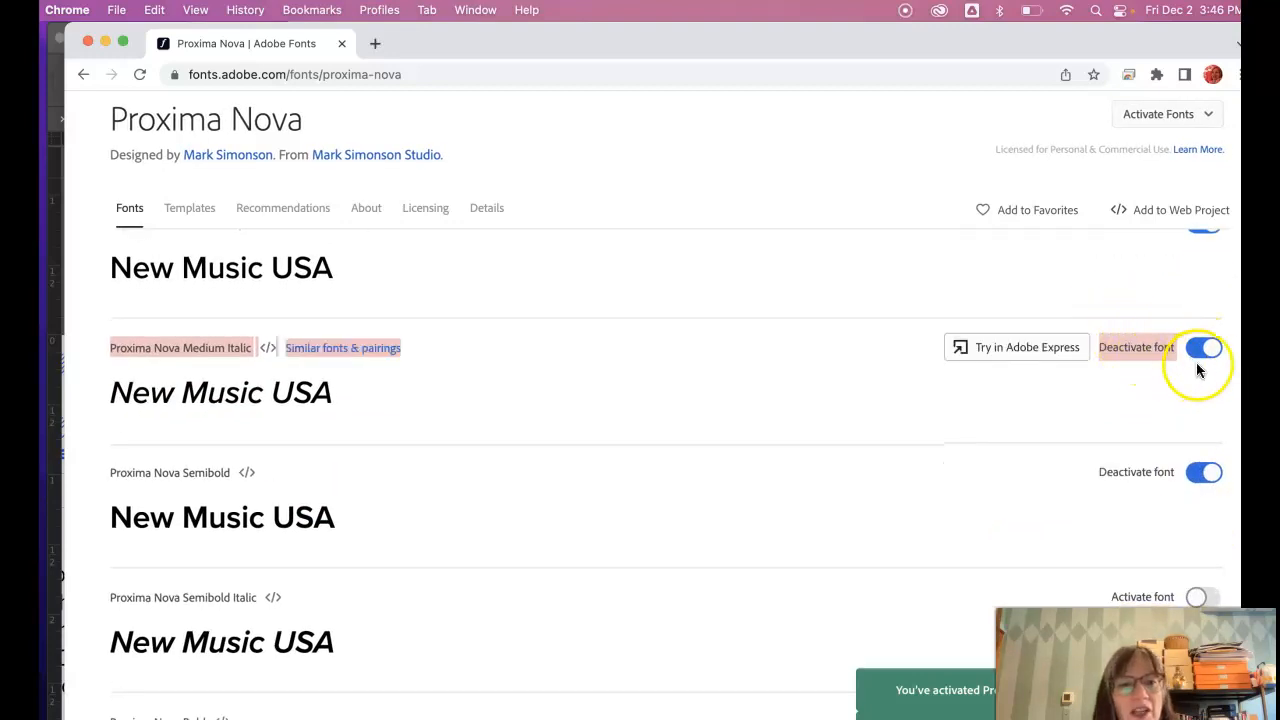
pyautogui.scroll(-2, 1212, 443)
pyautogui.click(1203, 412)
pyautogui.click(1204, 530)
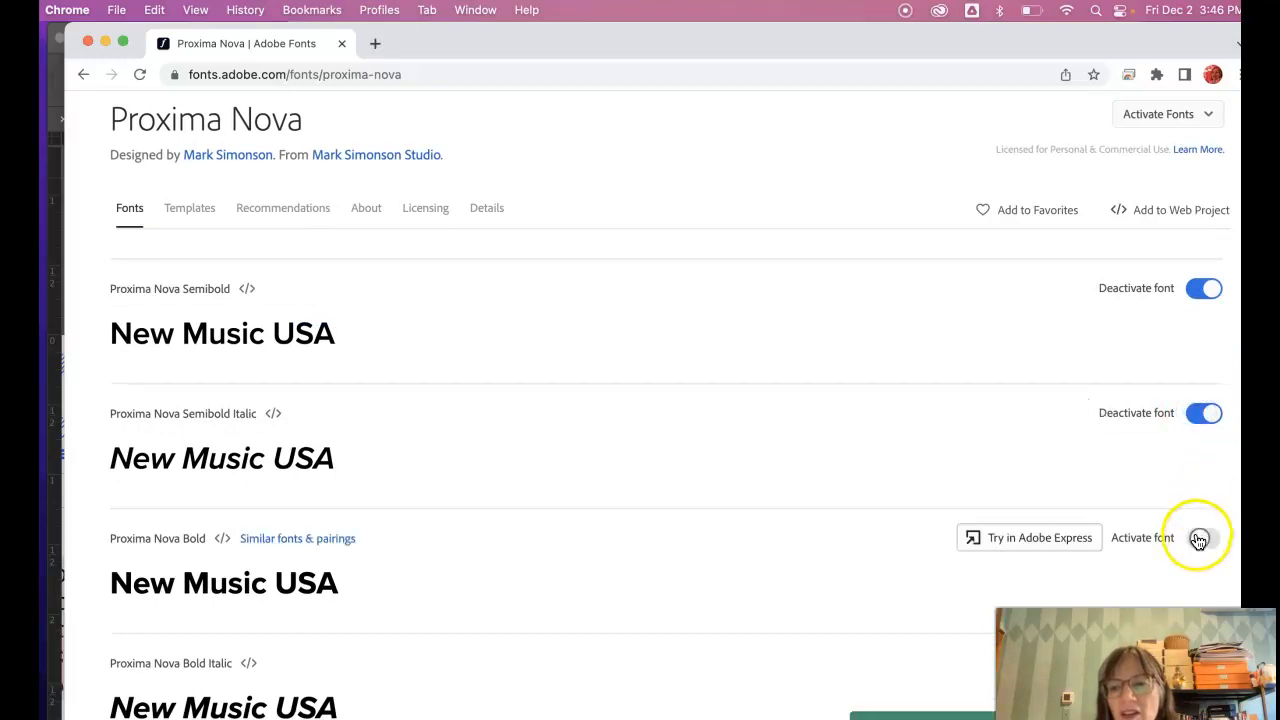
pyautogui.scroll(-3, 1203, 515)
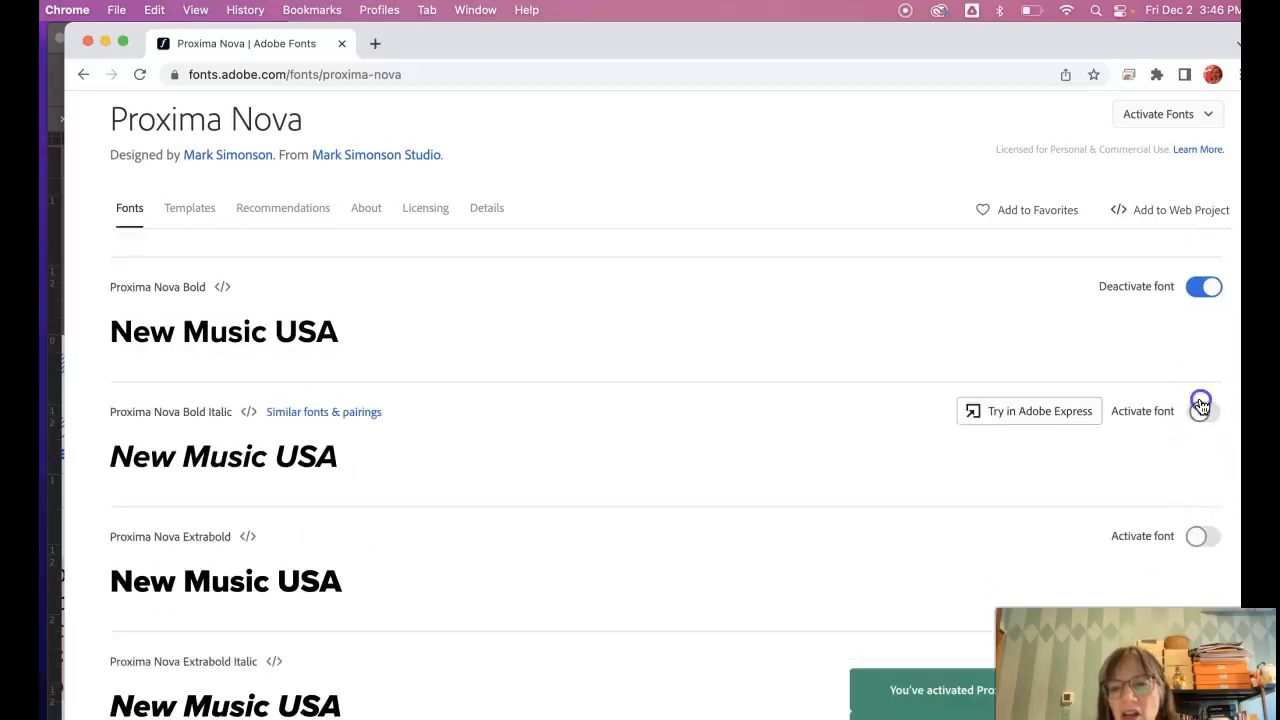
pyautogui.click(1198, 410)
pyautogui.click(1198, 537)
# - Activate Extrabold Italic, Black and Black Italic, then return to the top of the page
pyautogui.scroll(-3, 1196, 535)
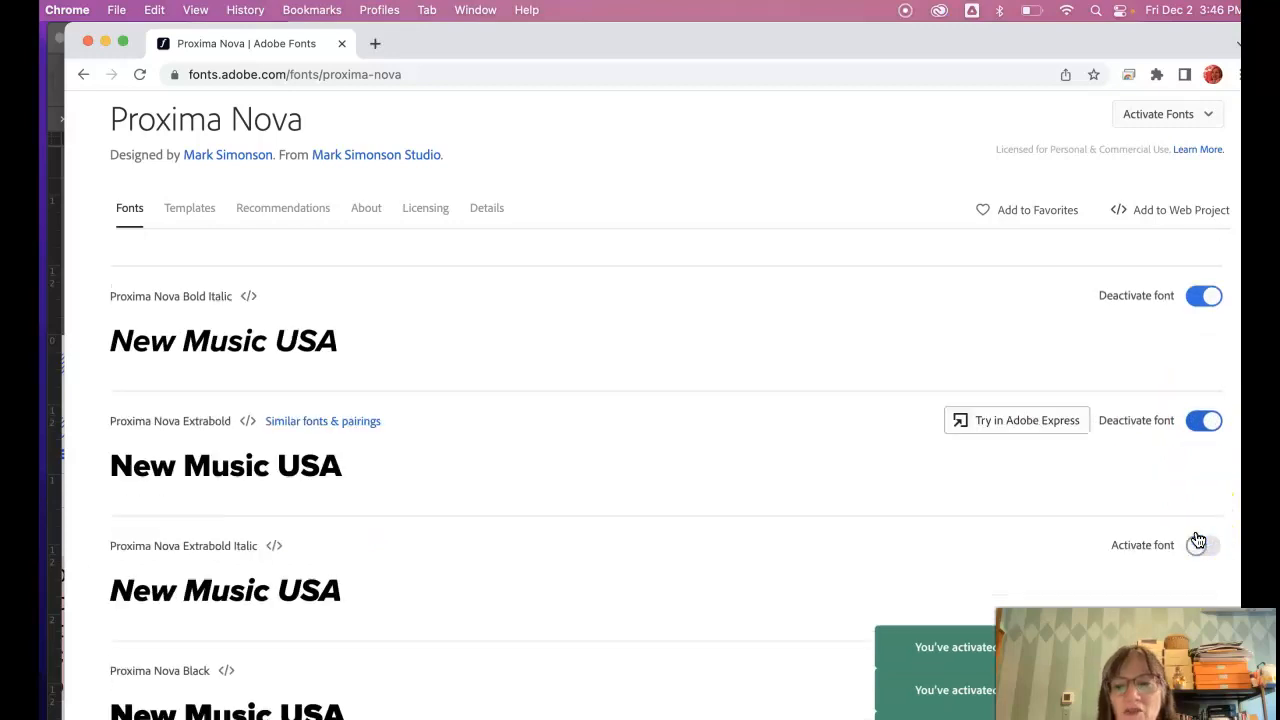
pyautogui.click(1202, 462)
pyautogui.click(1198, 585)
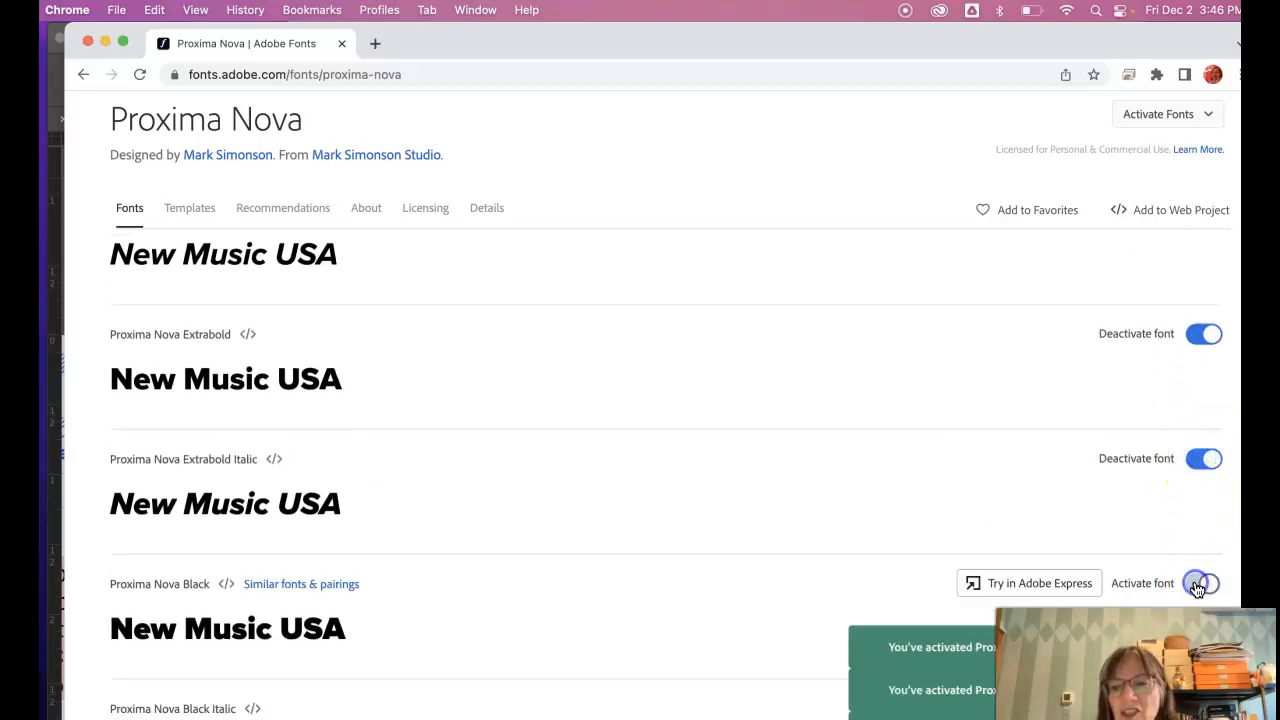
pyautogui.scroll(-4, 1198, 588)
pyautogui.click(1198, 392)
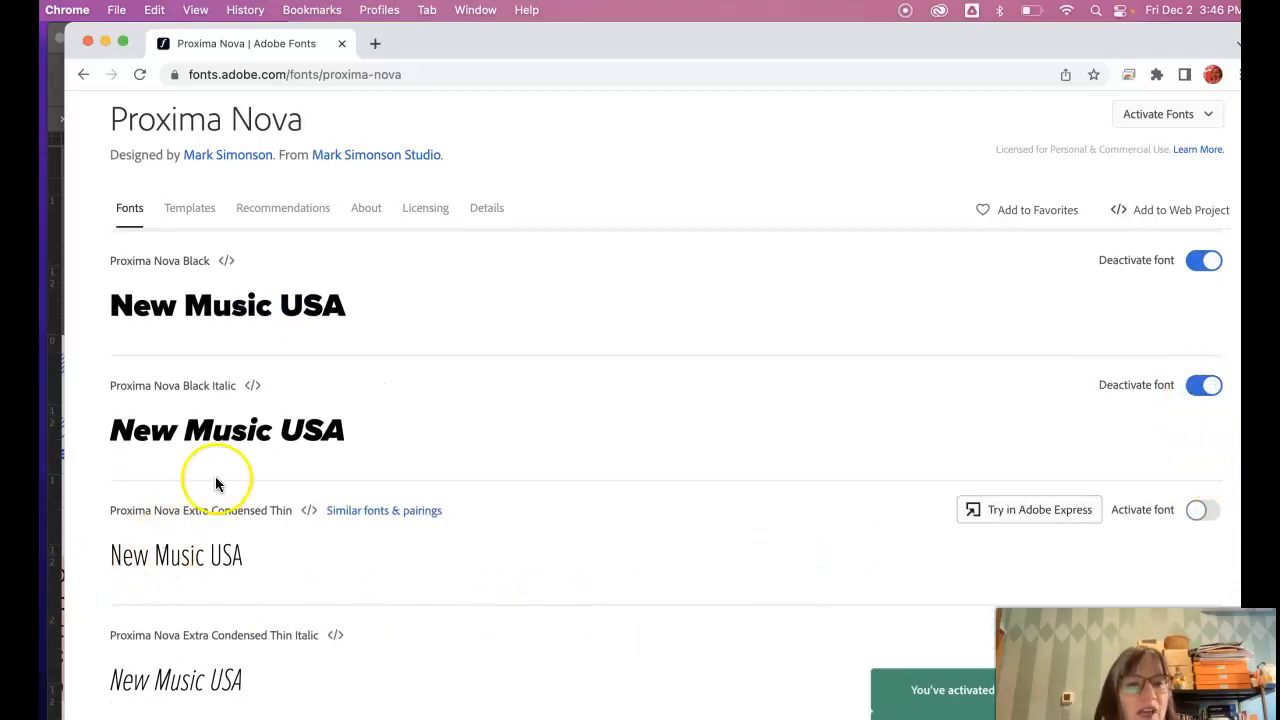
pyautogui.scroll(-8, 204, 524)
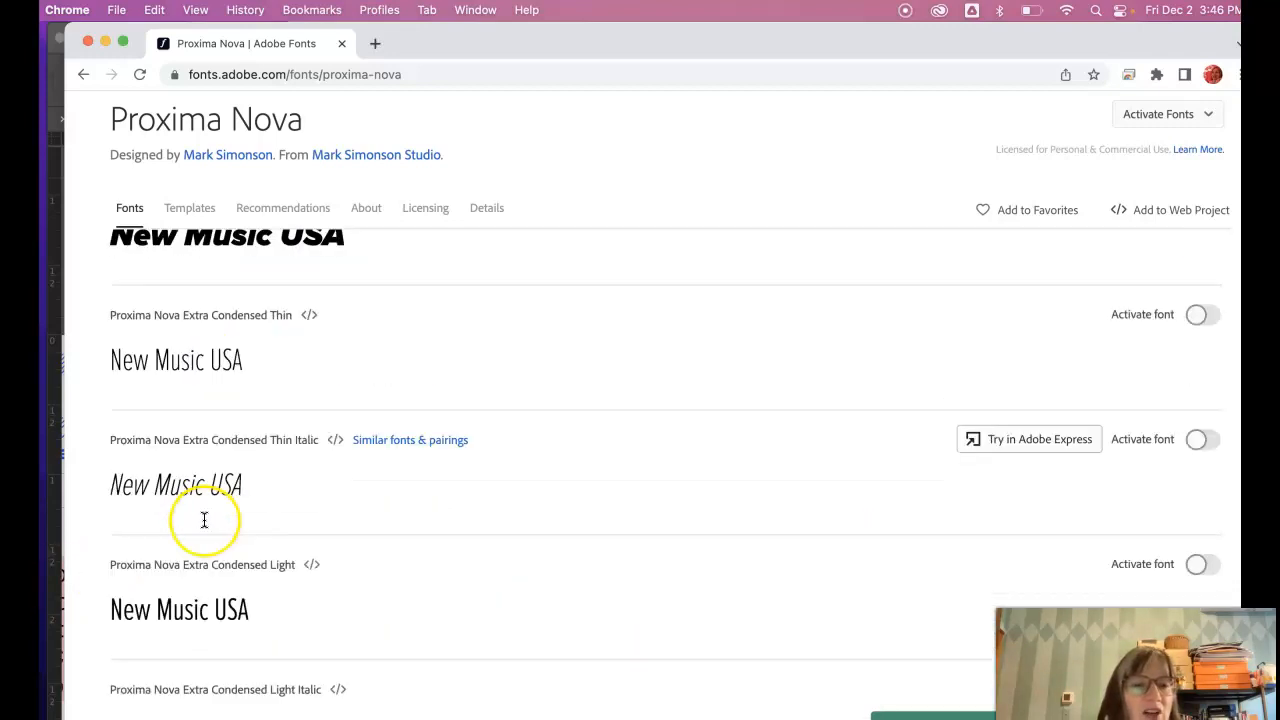
pyautogui.scroll(20, 204, 522)
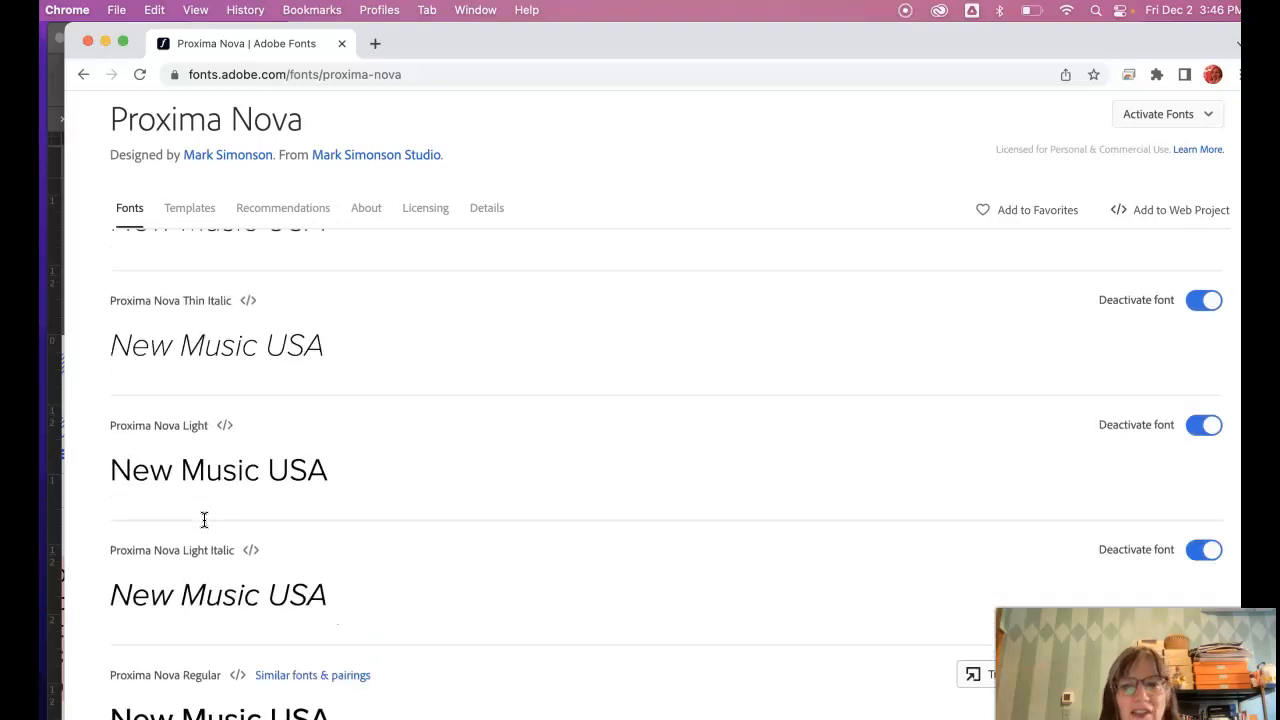
pyautogui.scroll(2, 204, 522)
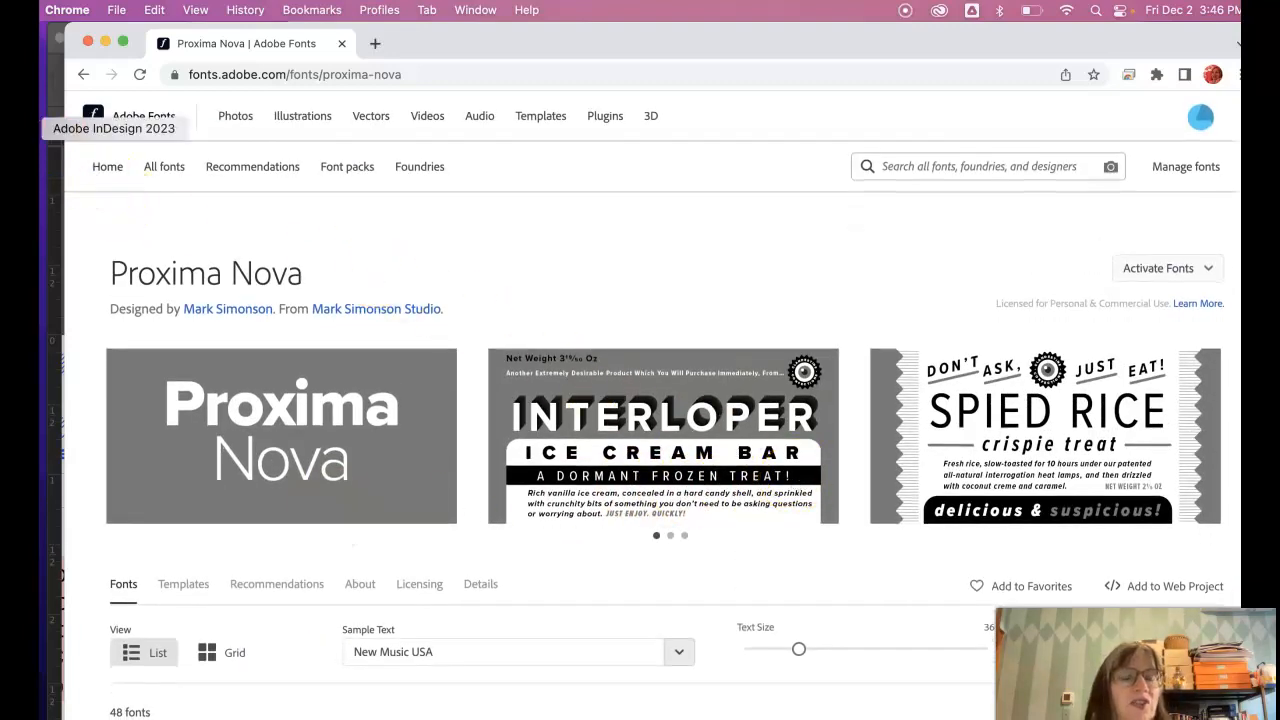
# - Back in the InDesign postcard, select the name and body paragraph with the Type tool
pyautogui.click(25, 128)
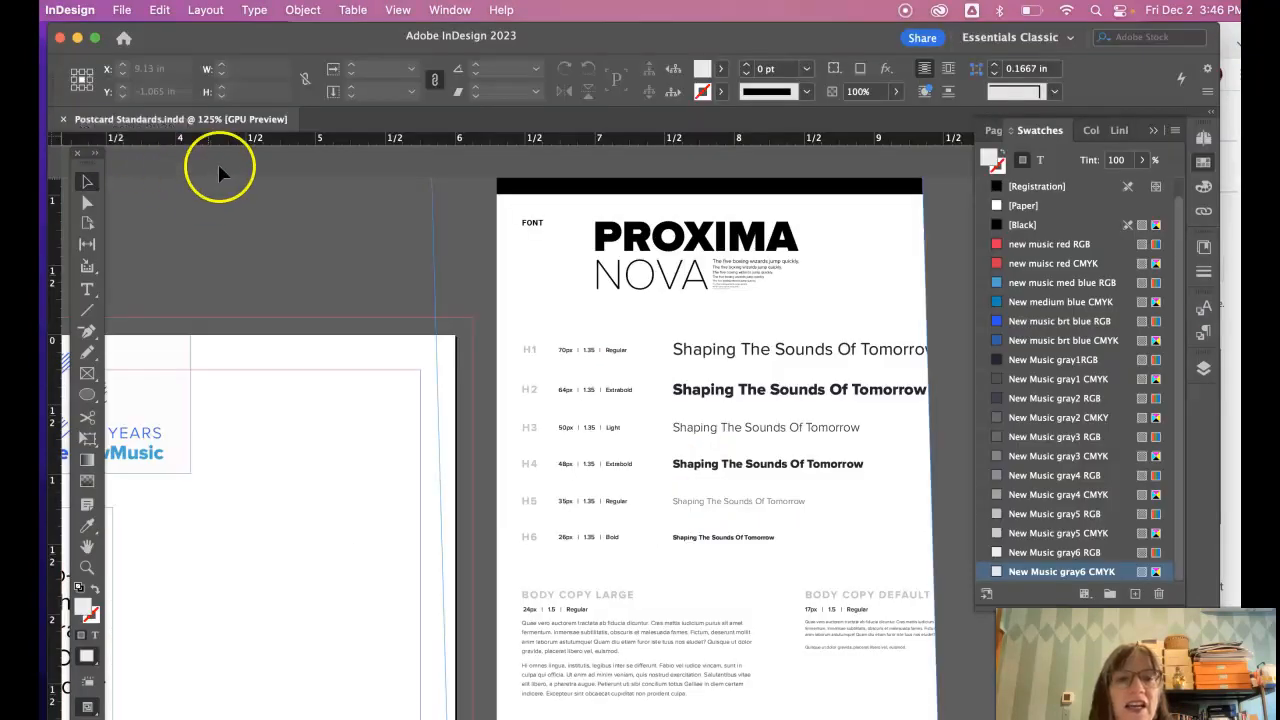
pyautogui.hscroll(-8, 194, 191)
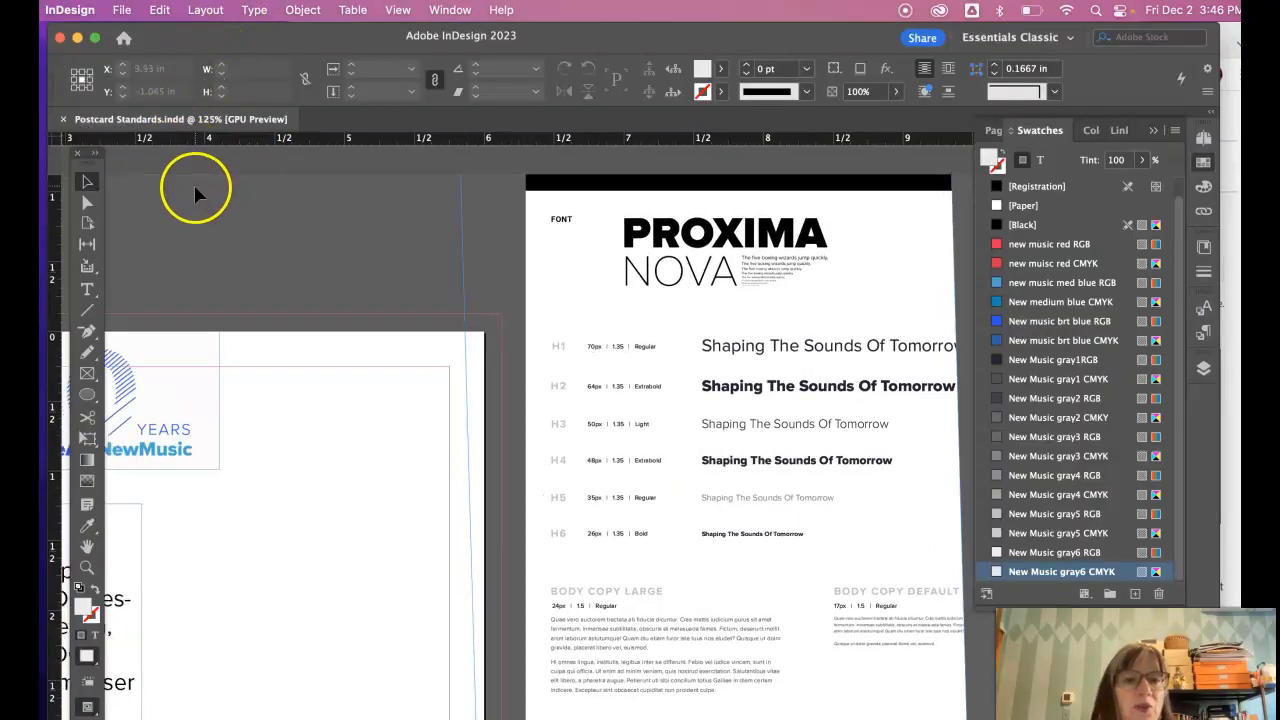
pyautogui.hscroll(-4, 194, 190)
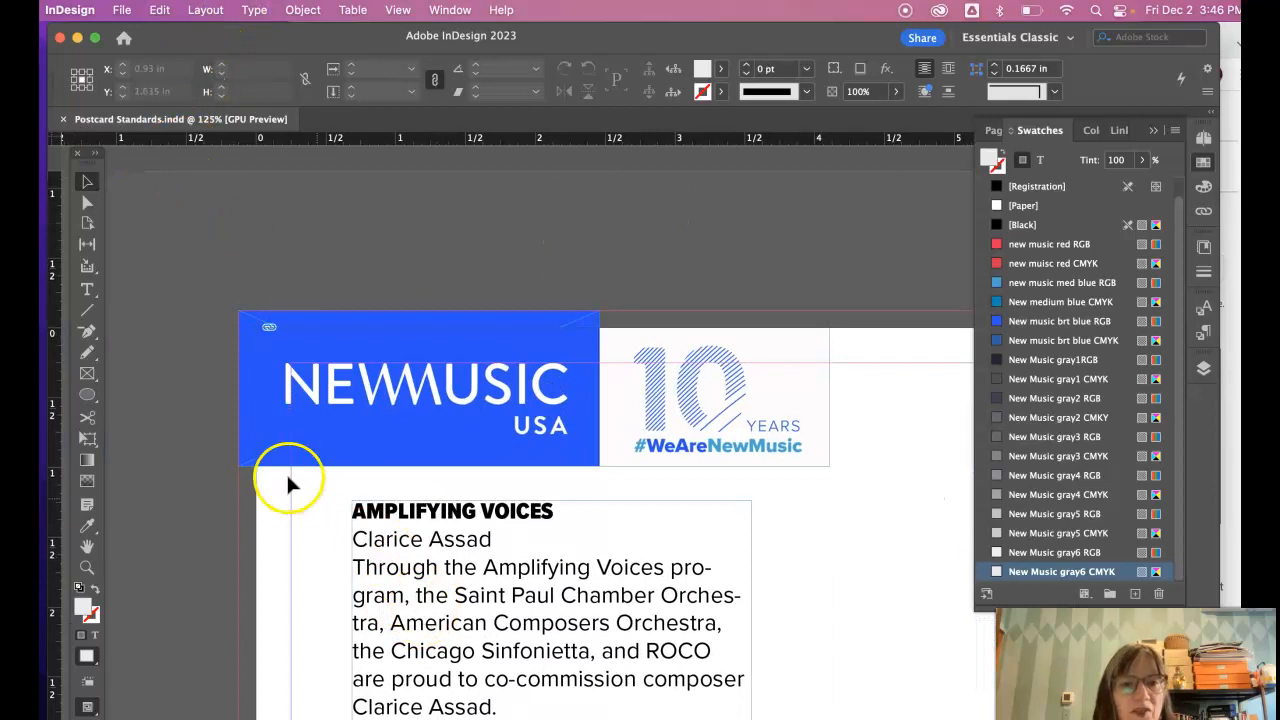
pyautogui.click(87, 289)
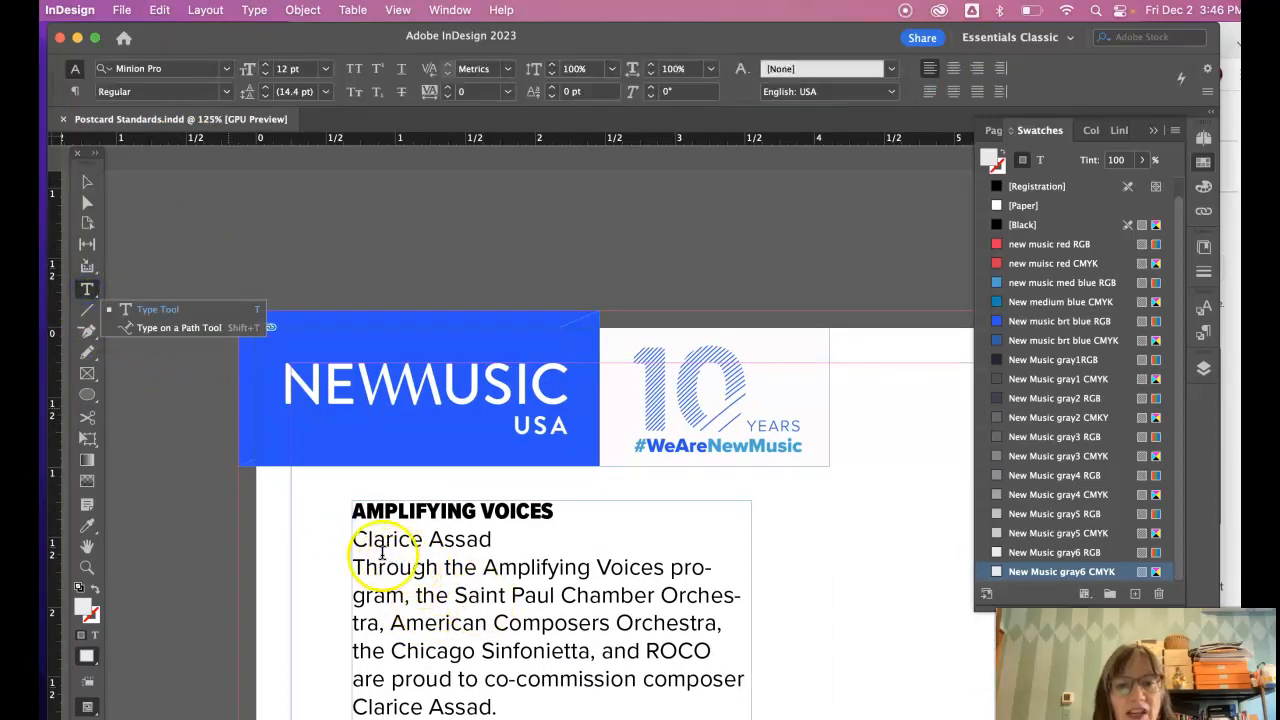
pyautogui.moveTo(355, 539); pyautogui.dragTo(497, 707)
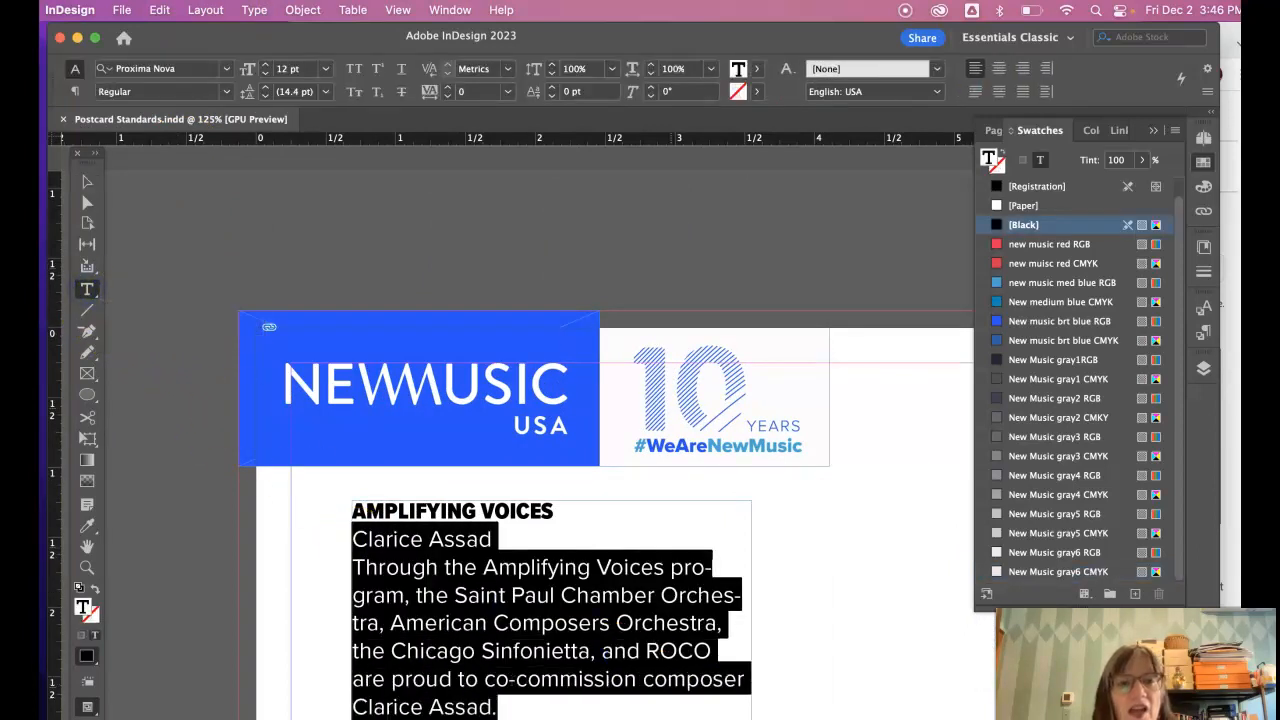
# - Try Meta Pro, then Proxima Nova Thin and Proxima Nova Black on the selected text
pyautogui.click(227, 70)
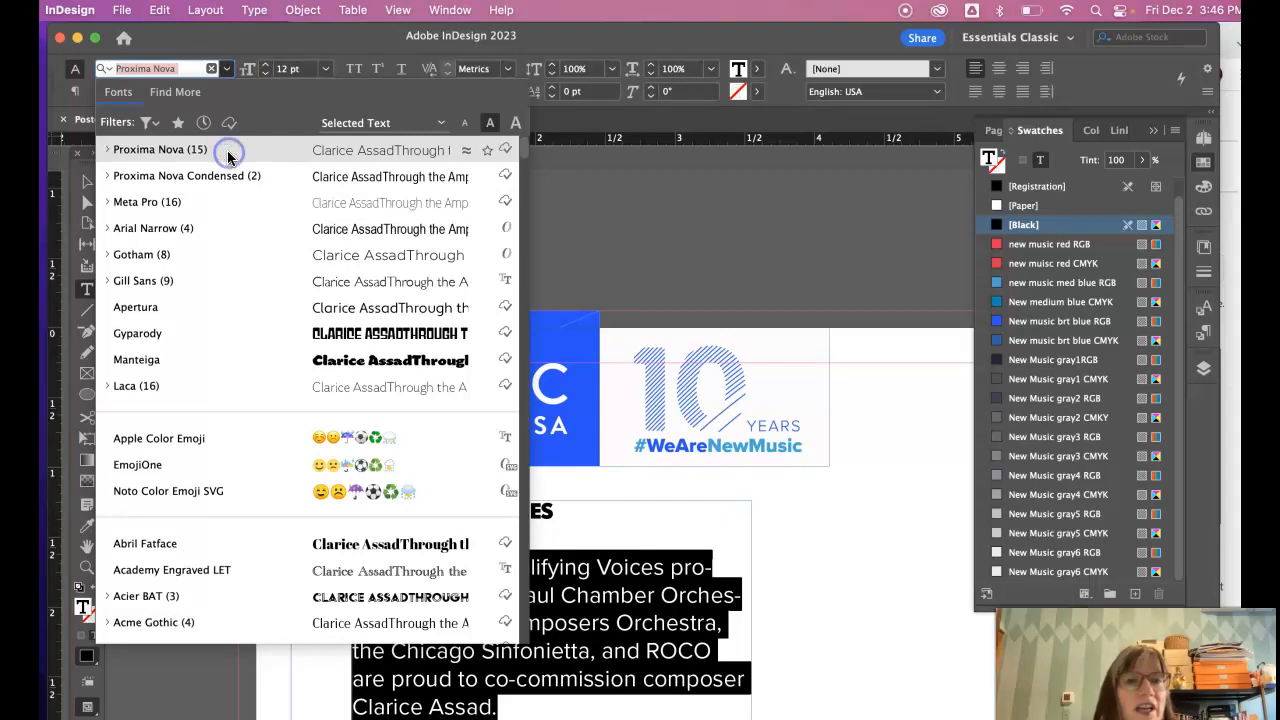
pyautogui.click(166, 201)
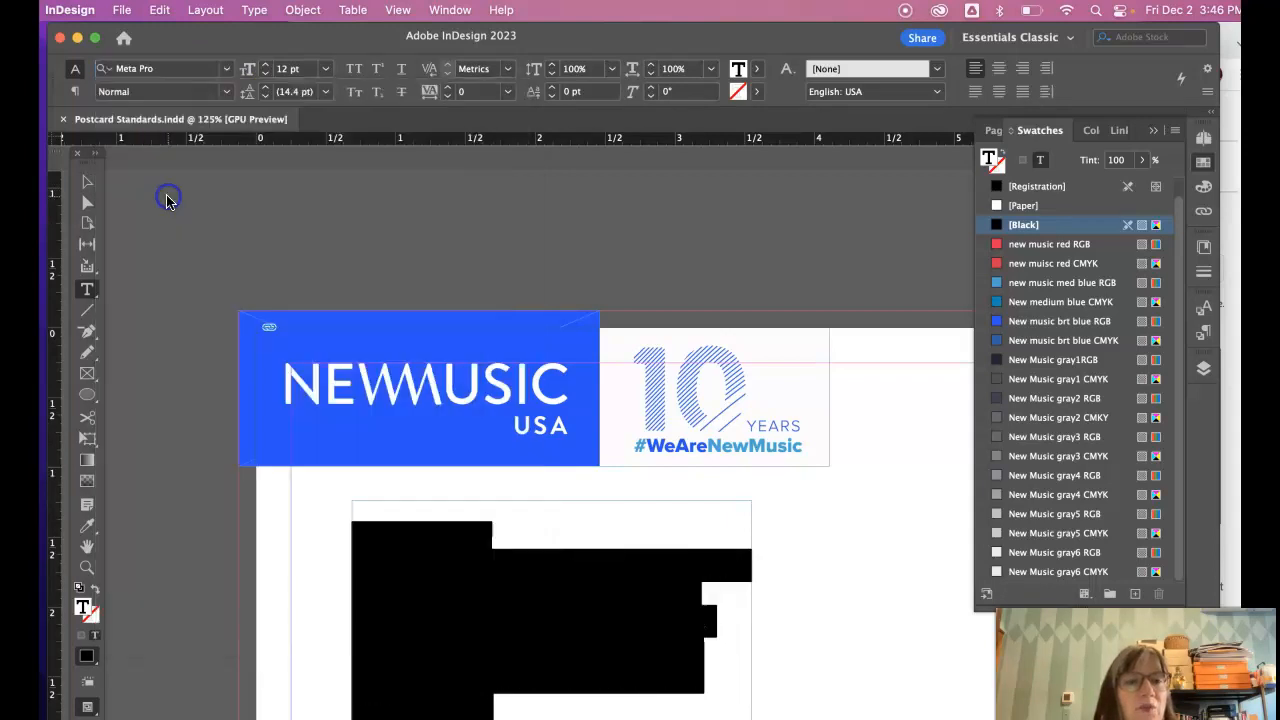
pyautogui.click(225, 71)
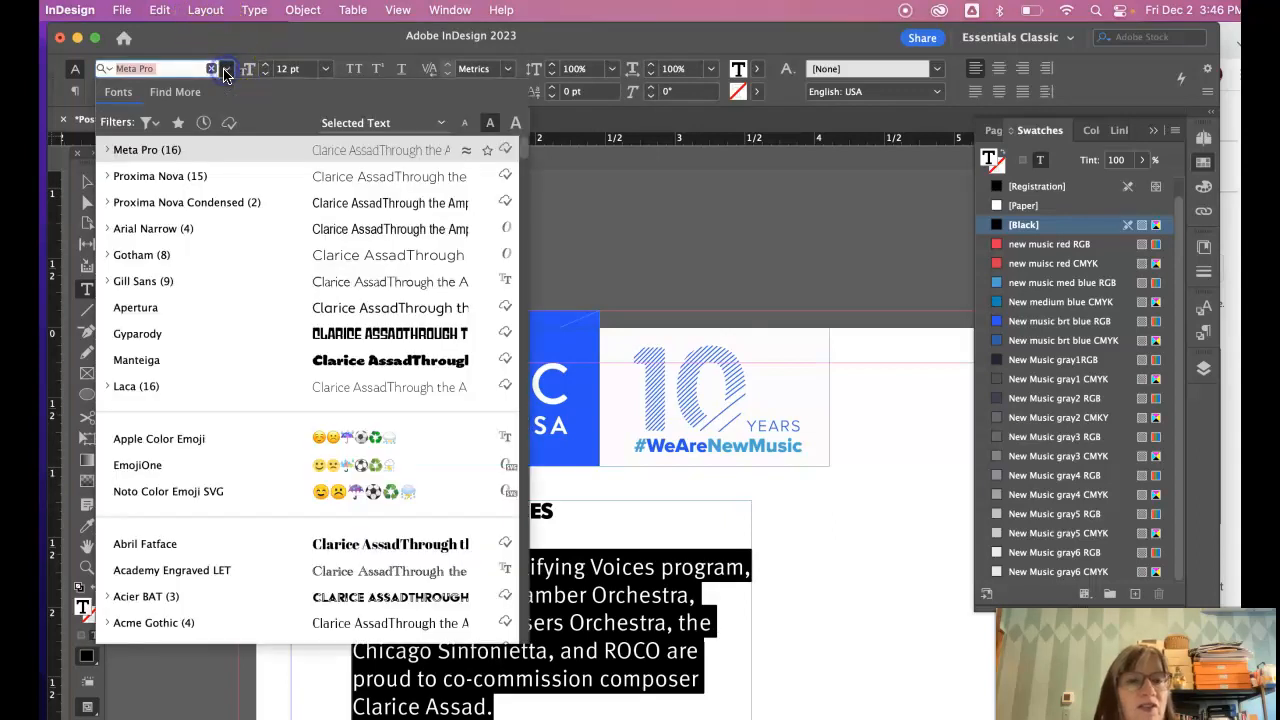
pyautogui.click(205, 180)
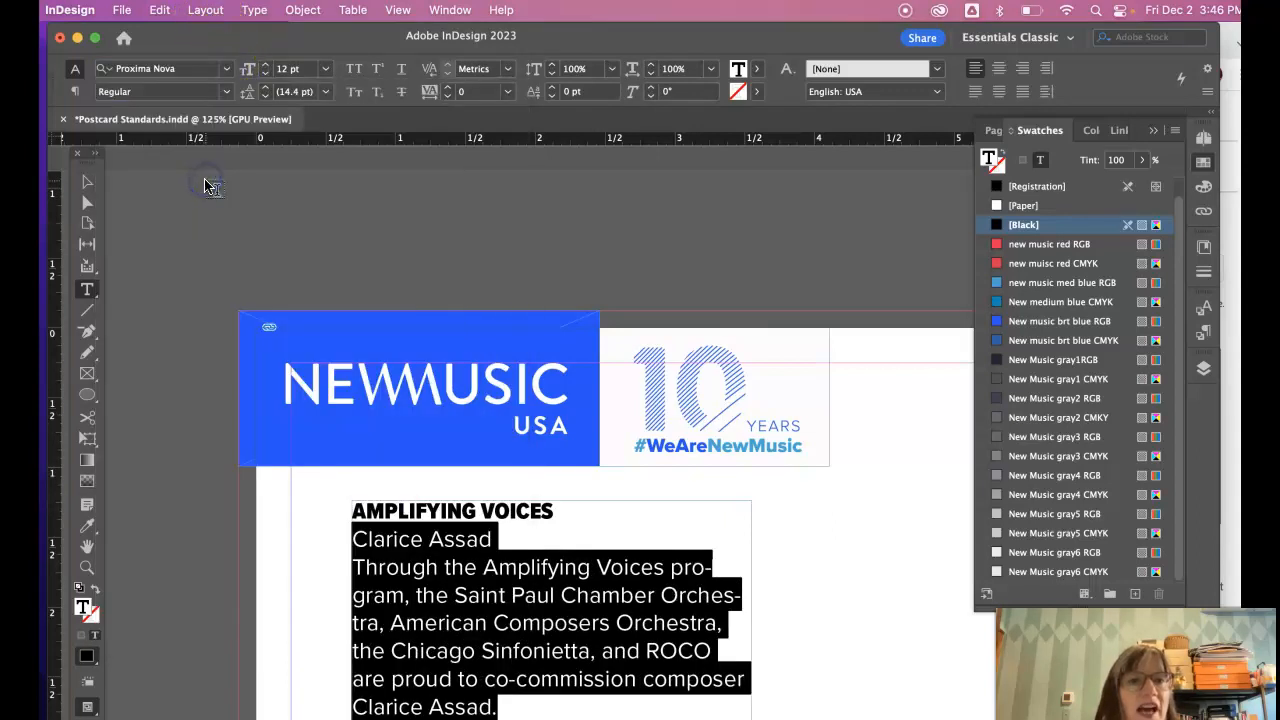
pyautogui.click(224, 91)
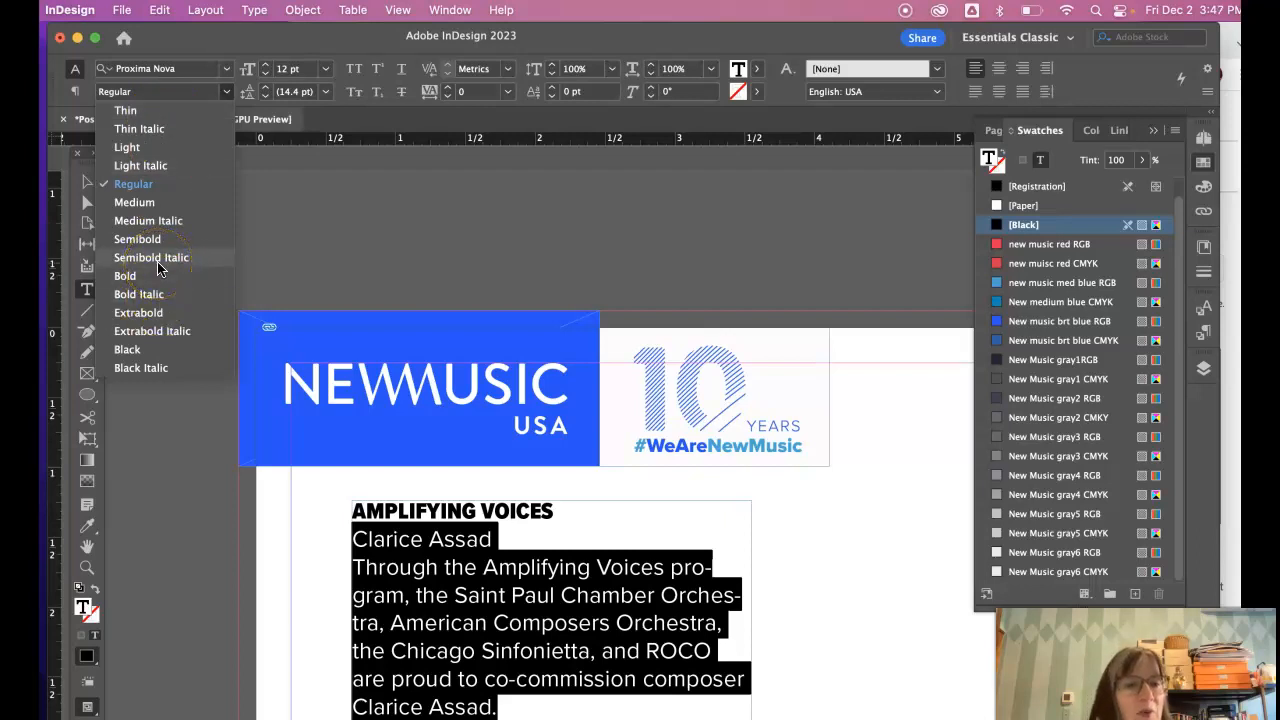
pyautogui.click(153, 110)
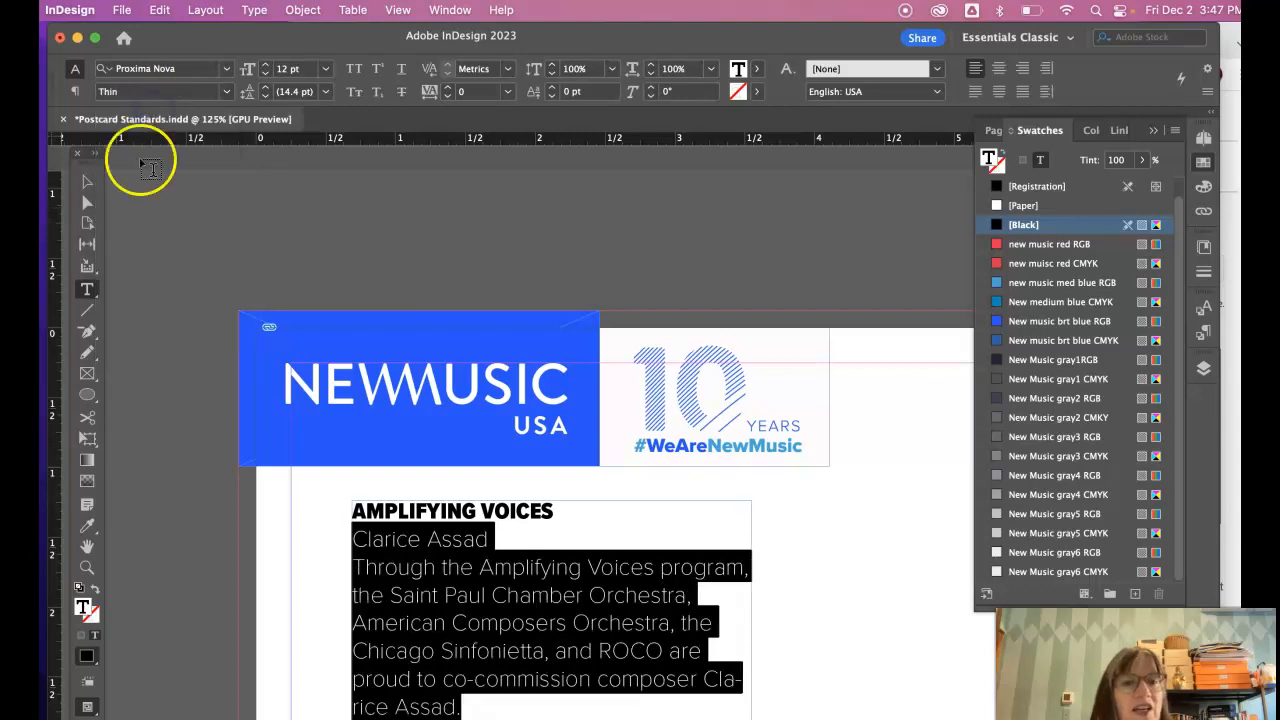
pyautogui.click(140, 91)
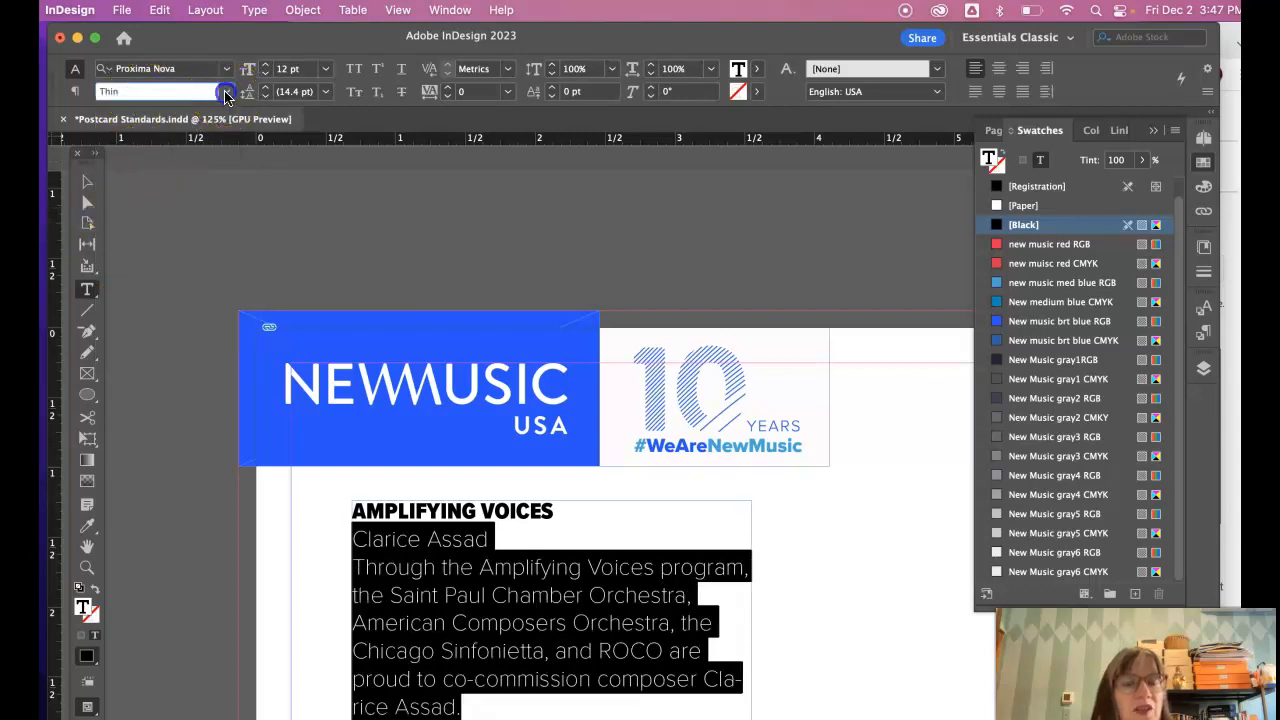
pyautogui.click(226, 91)
pyautogui.click(150, 350)
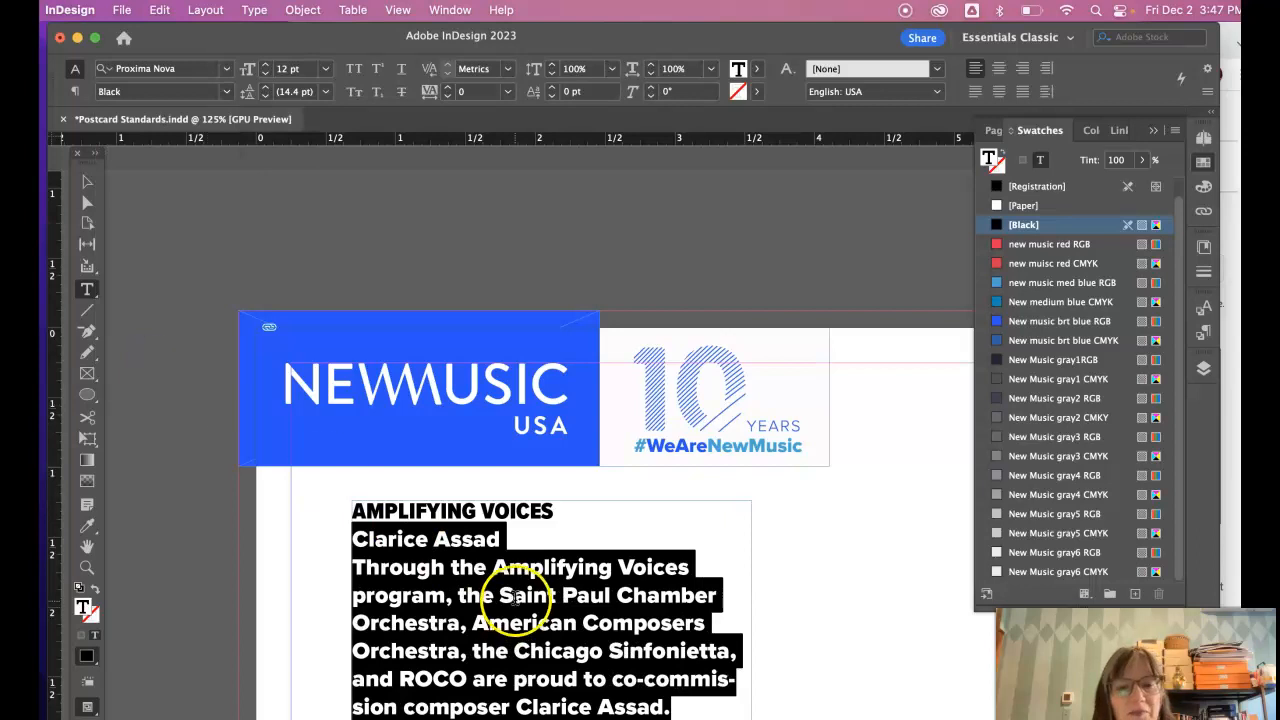
# - Reselect the name and body text and set them to Proxima Nova Regular
pyautogui.click(532, 524)
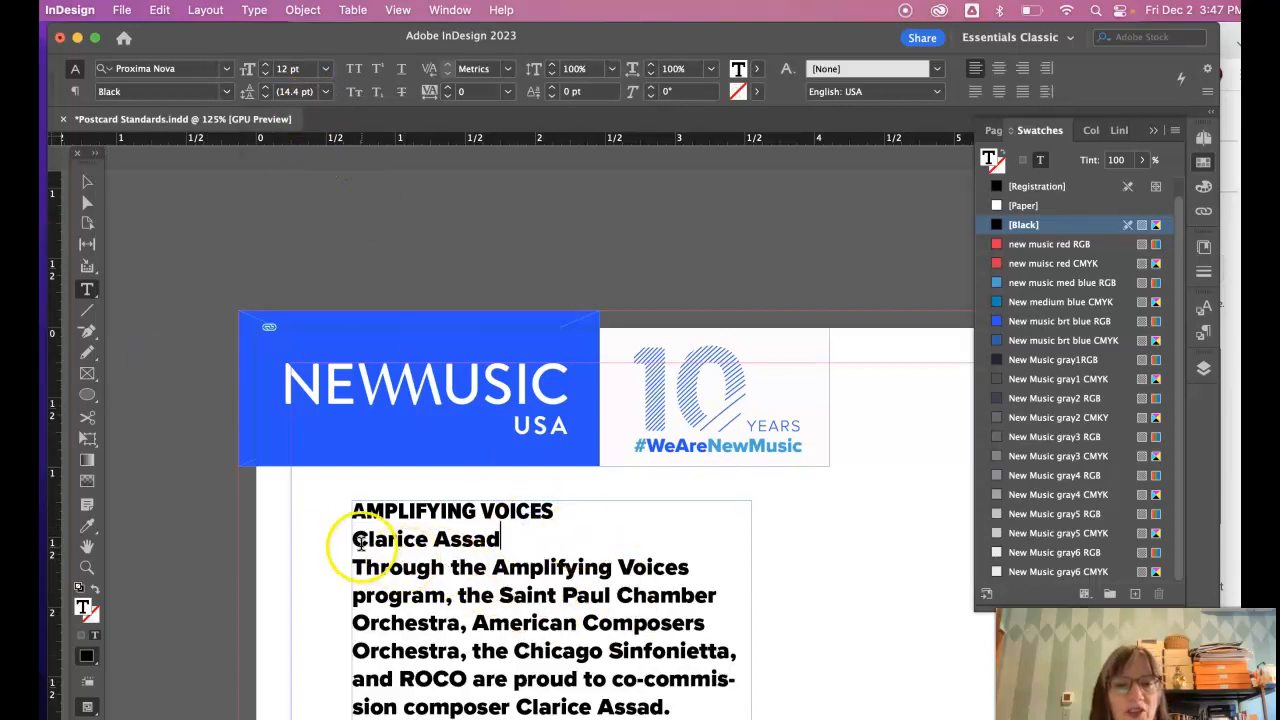
pyautogui.moveTo(353, 540); pyautogui.dragTo(662, 707)
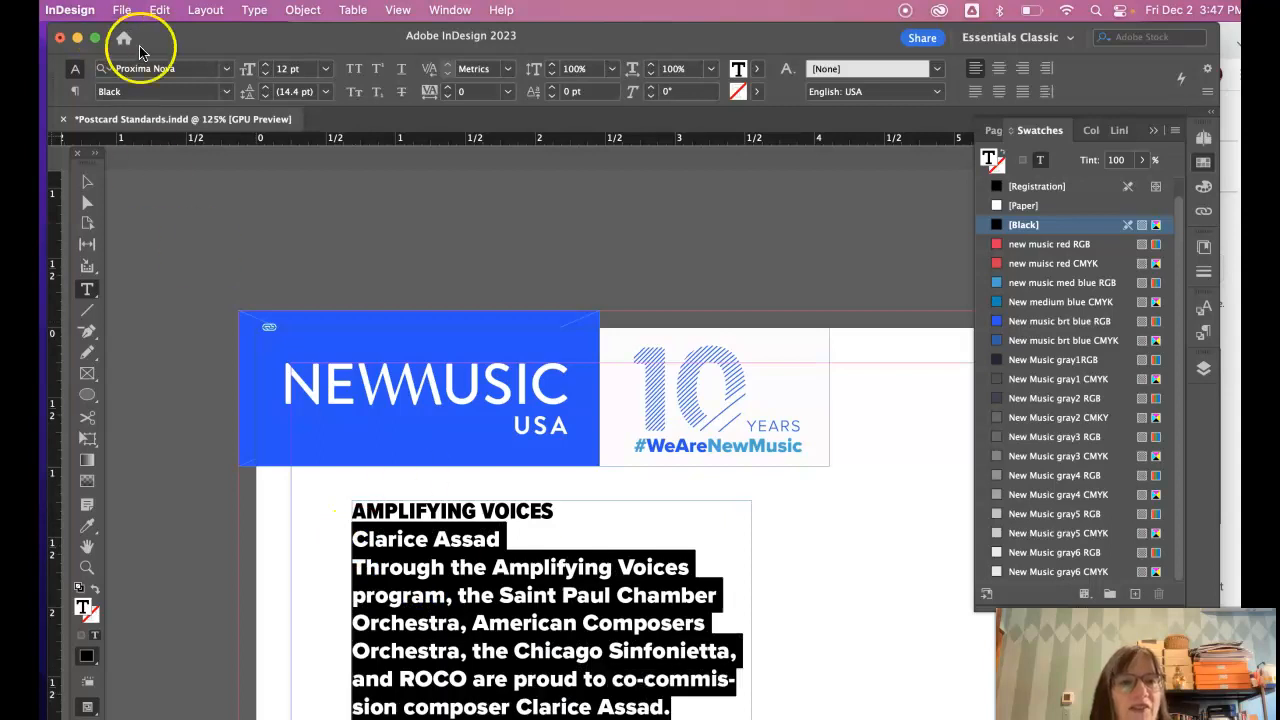
pyautogui.click(226, 91)
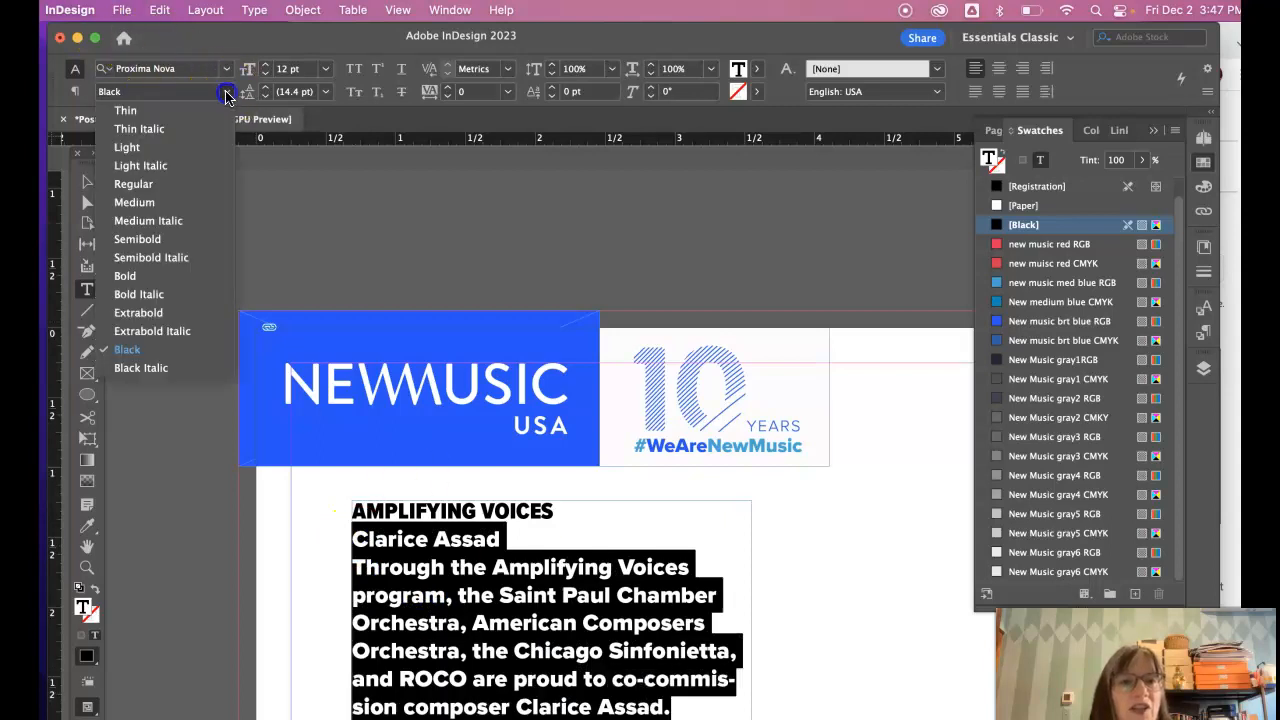
pyautogui.click(160, 184)
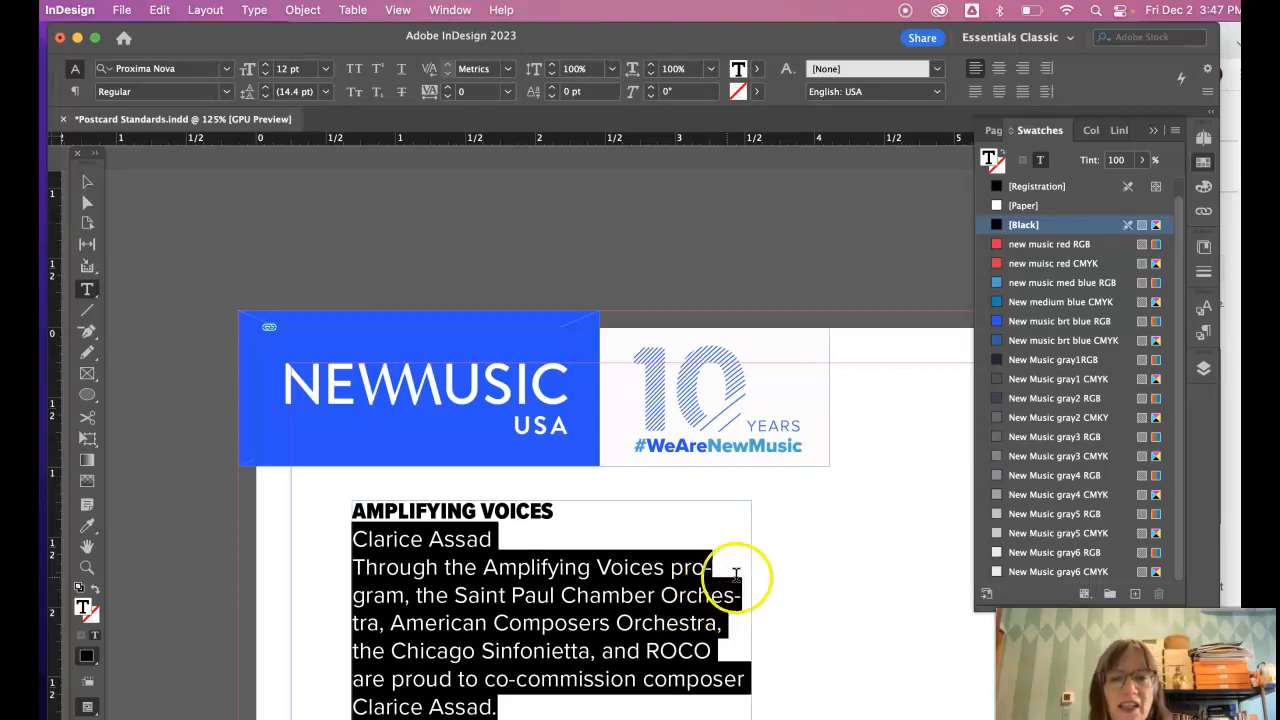
pyautogui.click(771, 571)
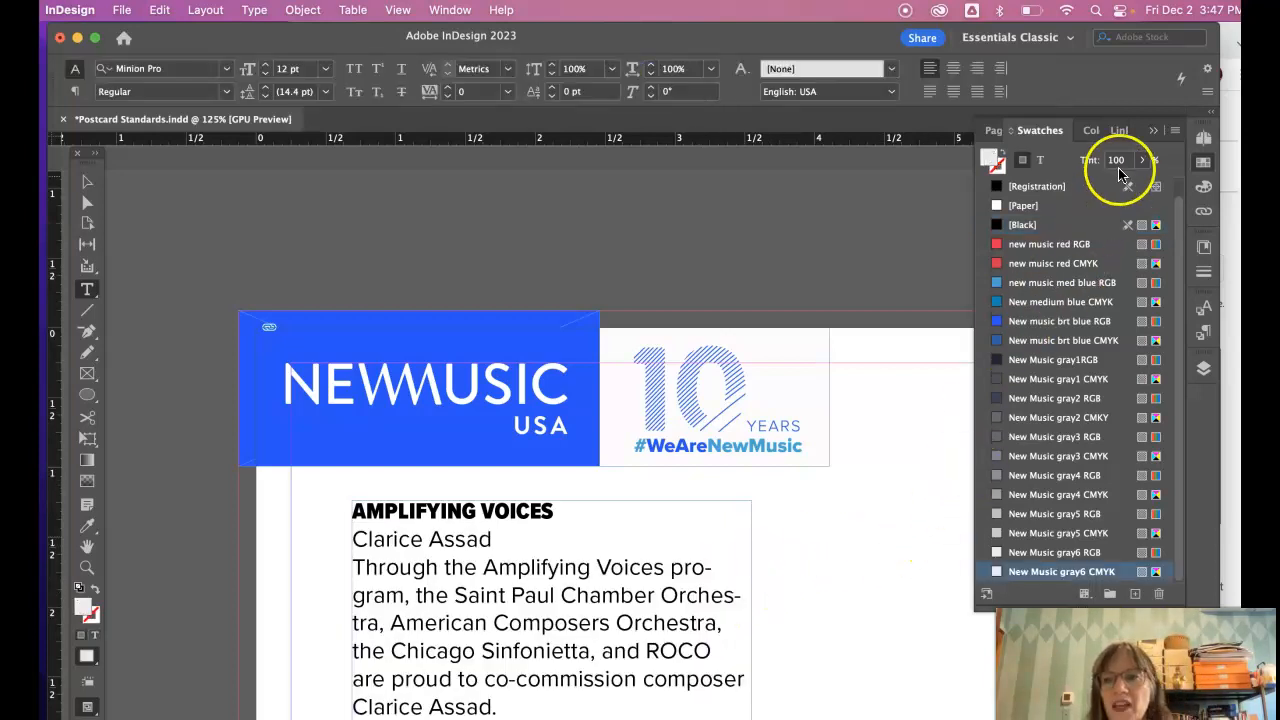
# - Collapse the Swatches panel and bring up the Paragraph Styles and Character Styles lists
pyautogui.click(1153, 135)
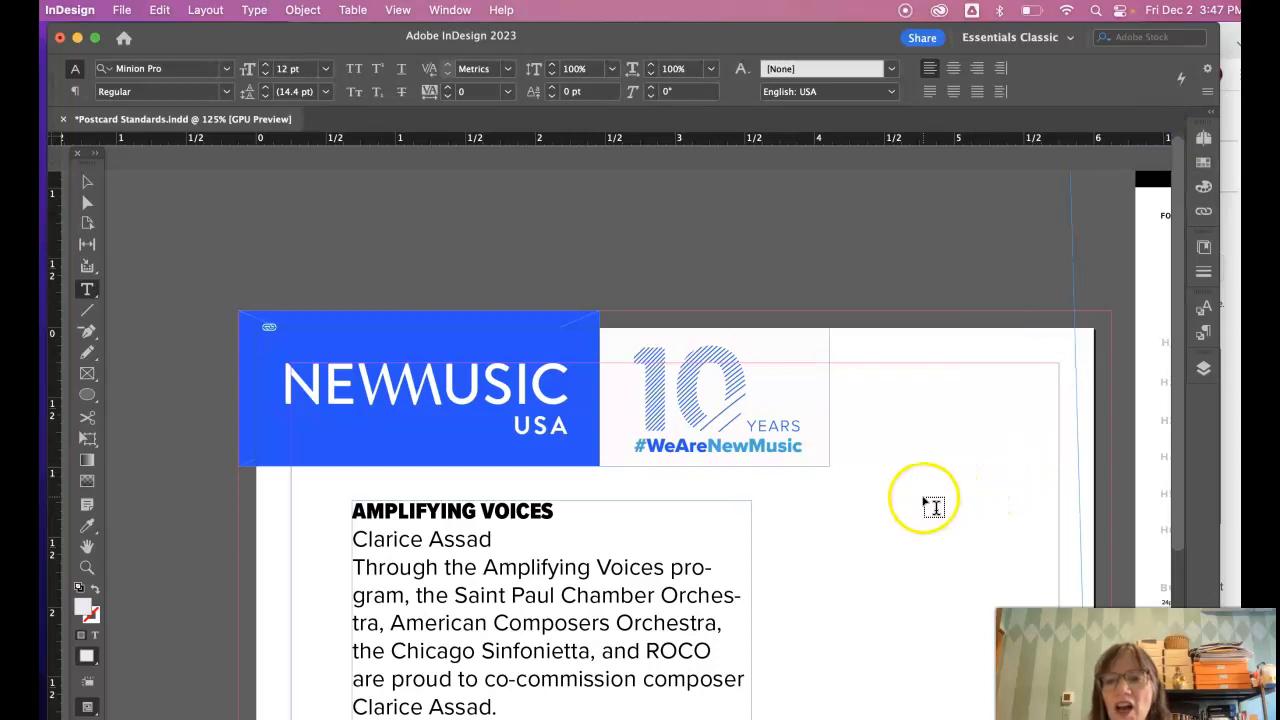
pyautogui.hscroll(5, 933, 505)
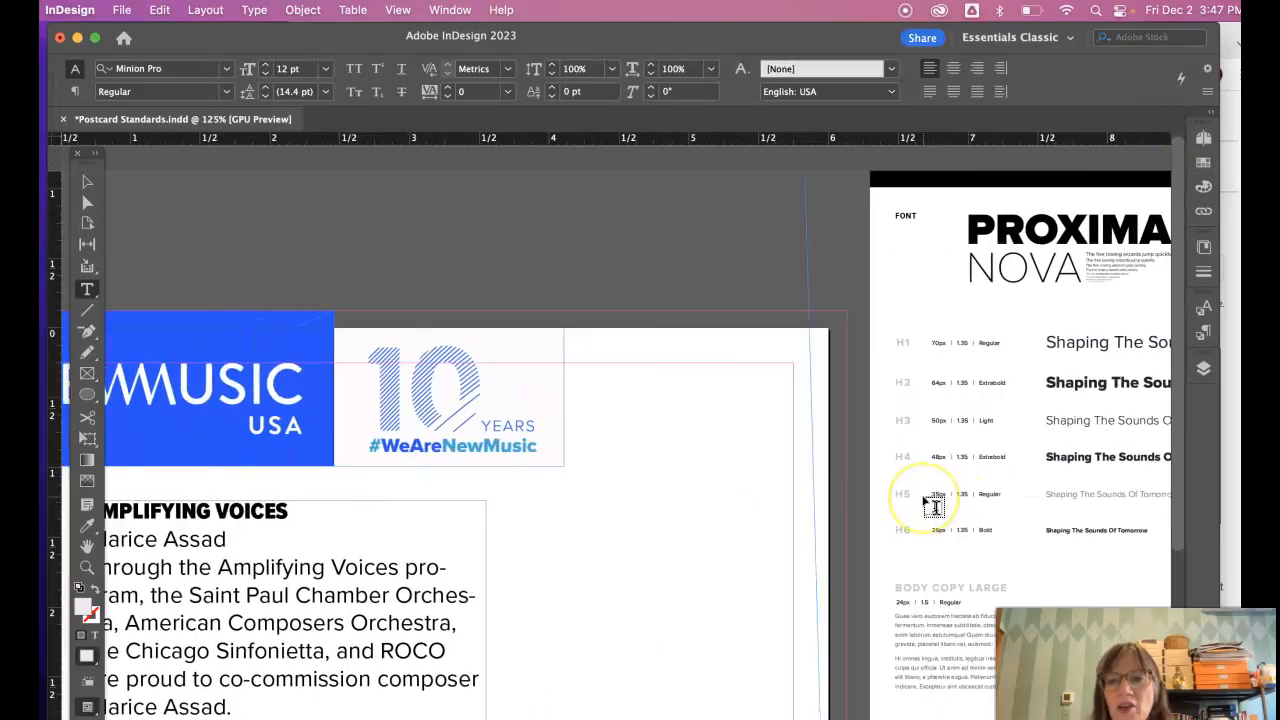
pyautogui.click(1205, 335)
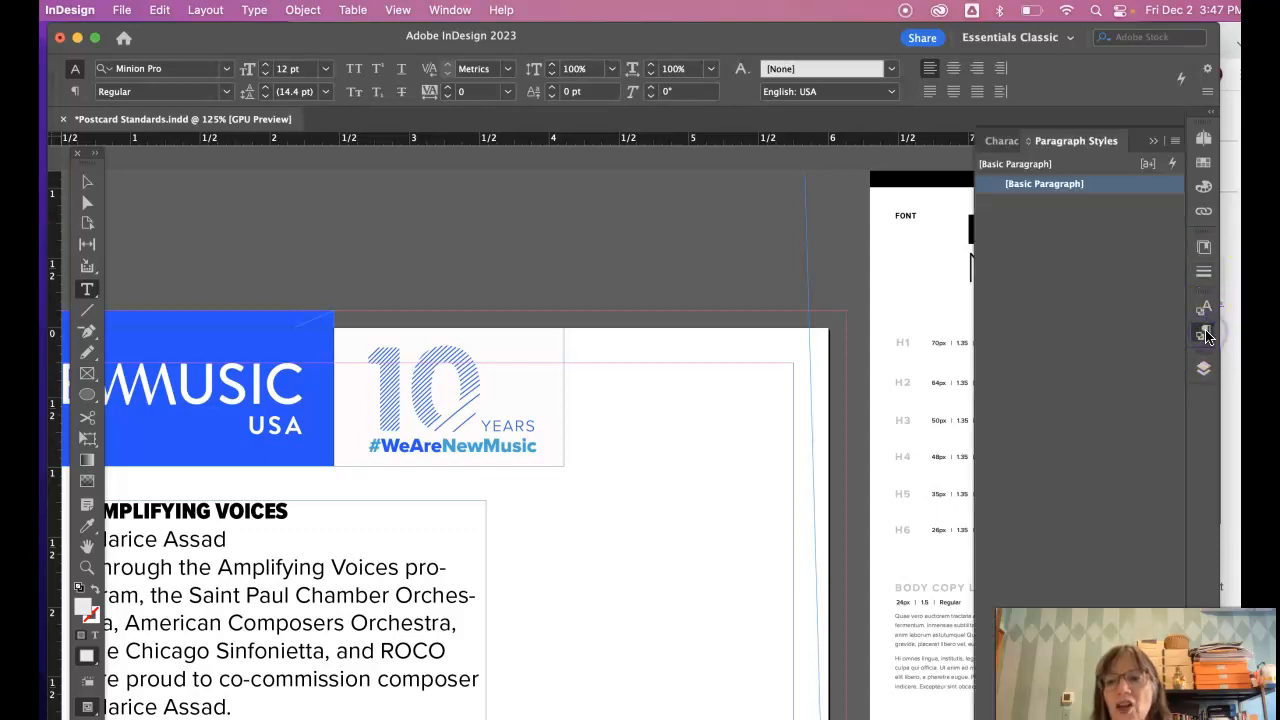
pyautogui.click(1000, 141)
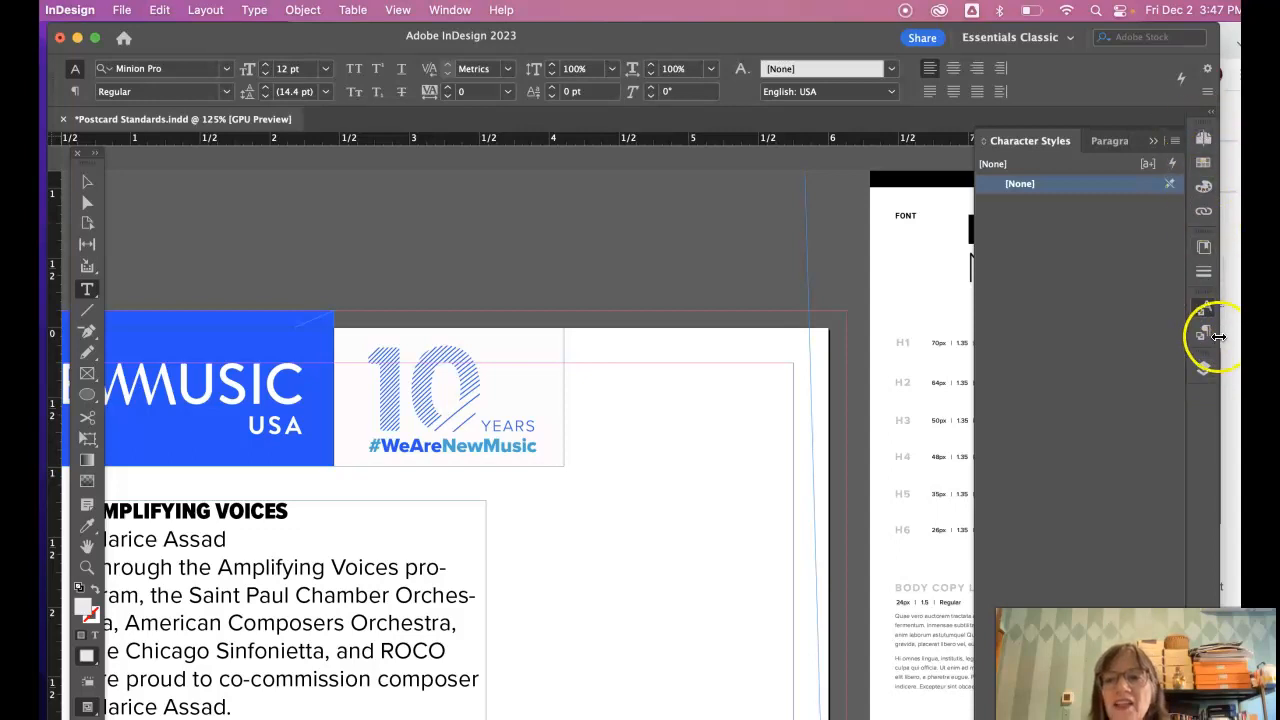
# - Drag the Character Styles panel out of the dock, close it, and open the Window menu
pyautogui.click(1200, 298)
pyautogui.moveTo(1201, 298); pyautogui.dragTo(866, 279)
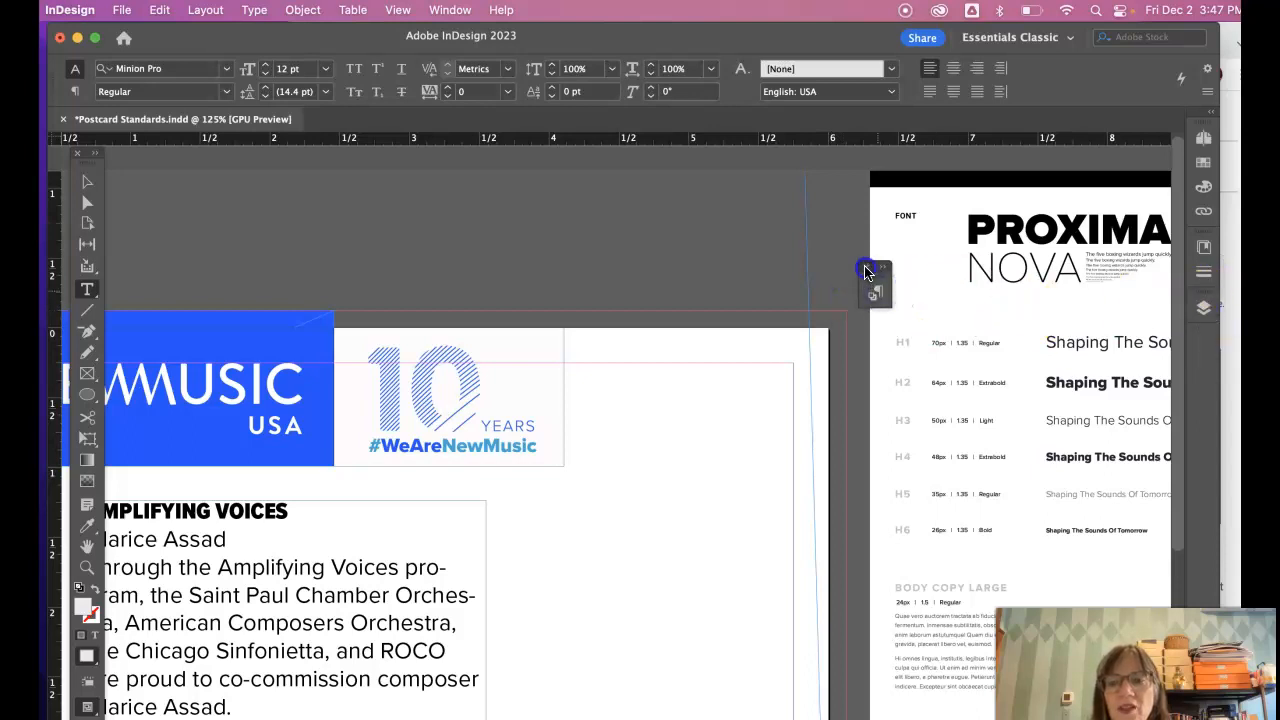
pyautogui.click(866, 271)
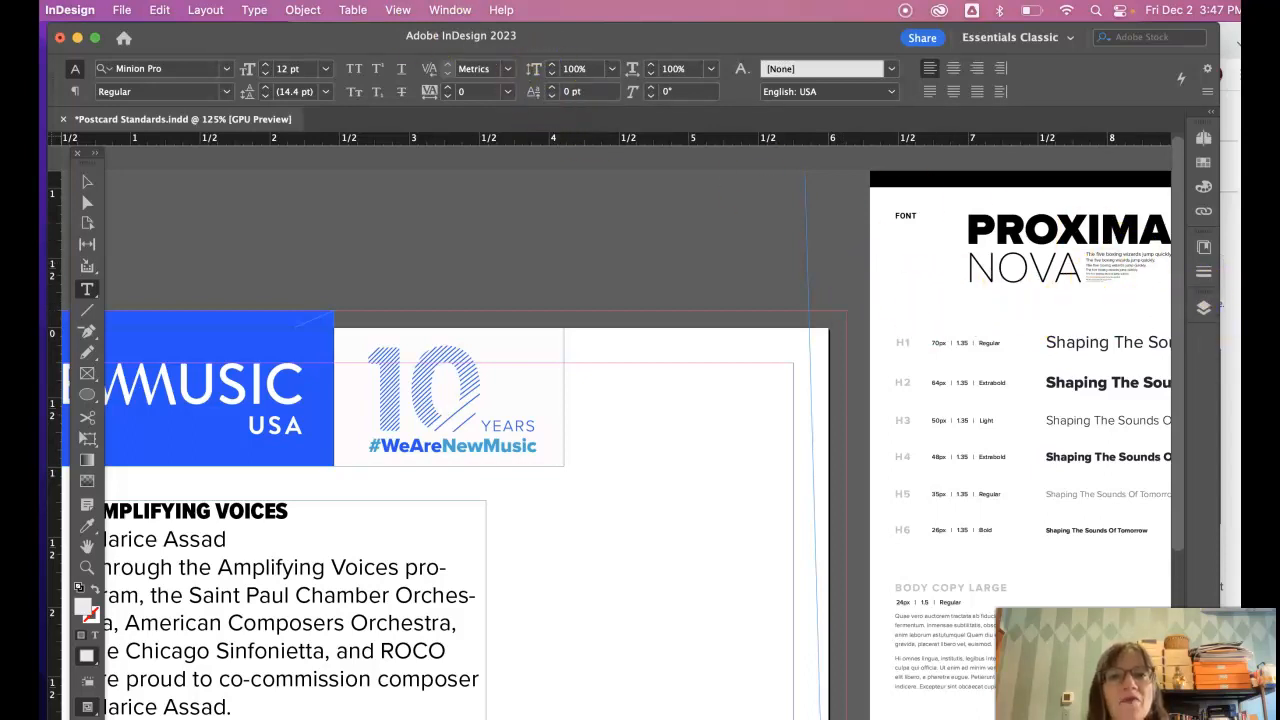
pyautogui.click(450, 10)
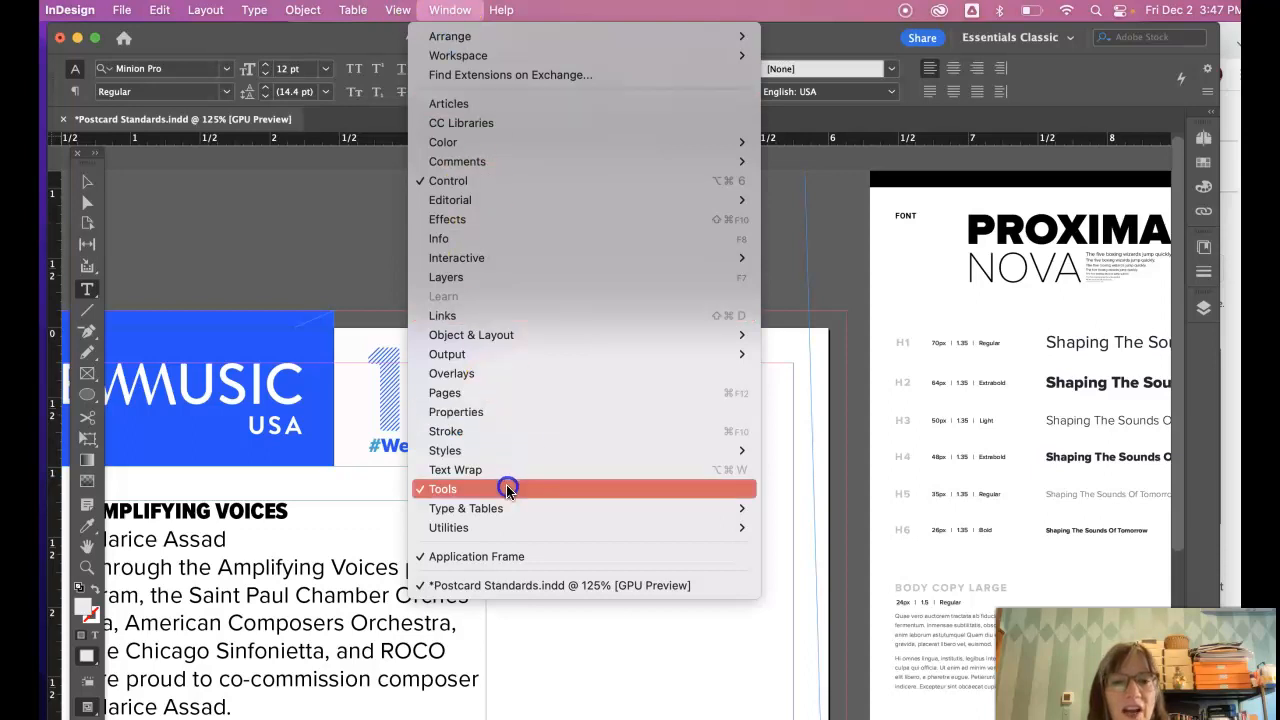
# - Open the Character Styles and Paragraph Styles panels from the Type menu
pyautogui.moveTo(510, 503)
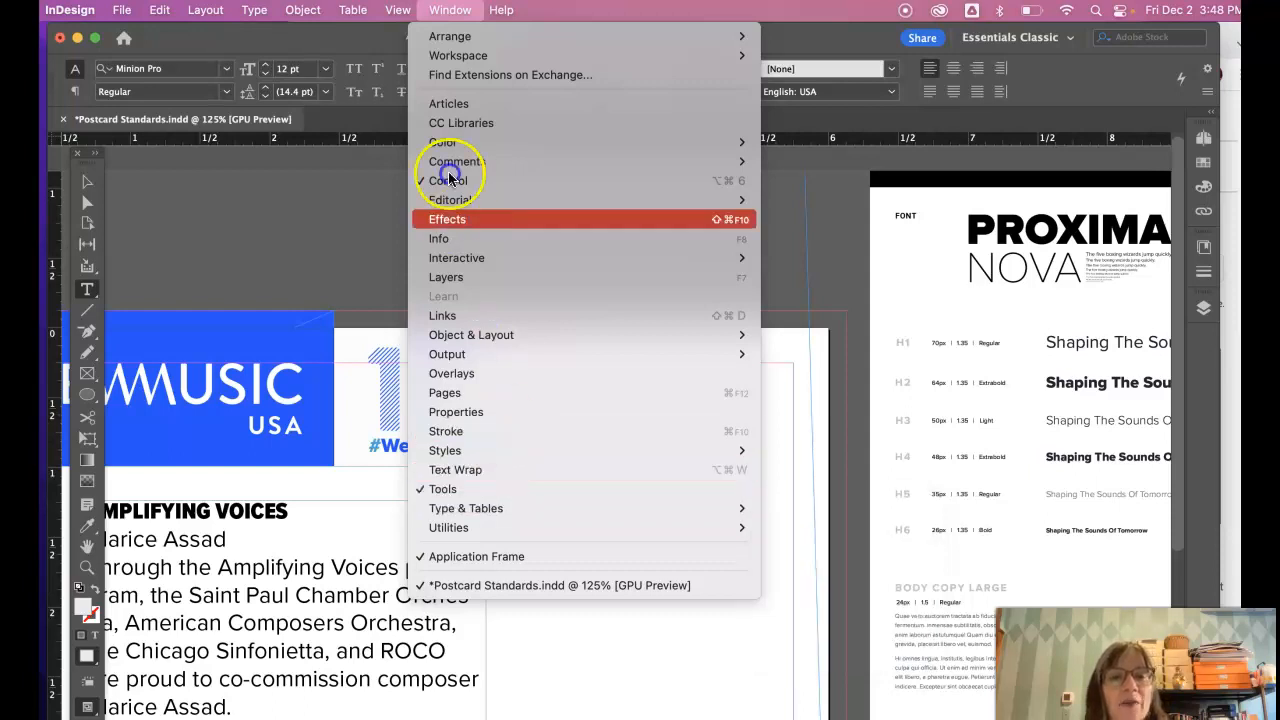
pyautogui.moveTo(254, 10)
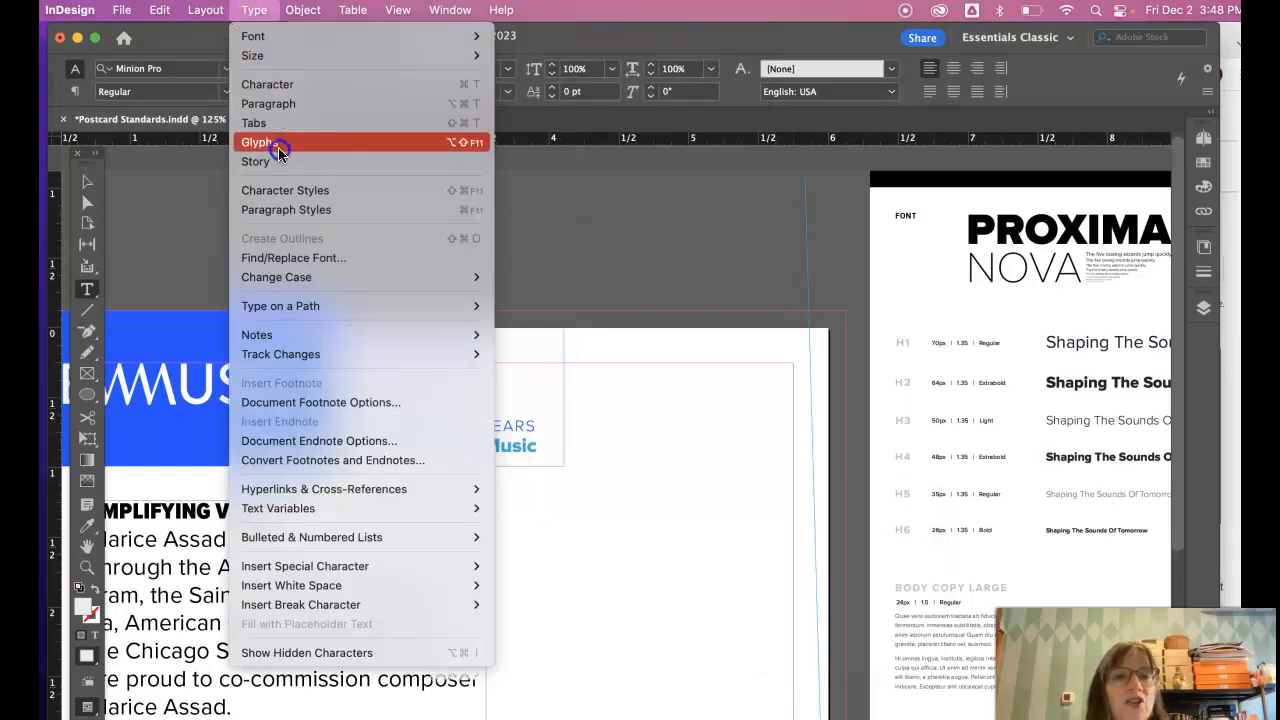
pyautogui.click(286, 191)
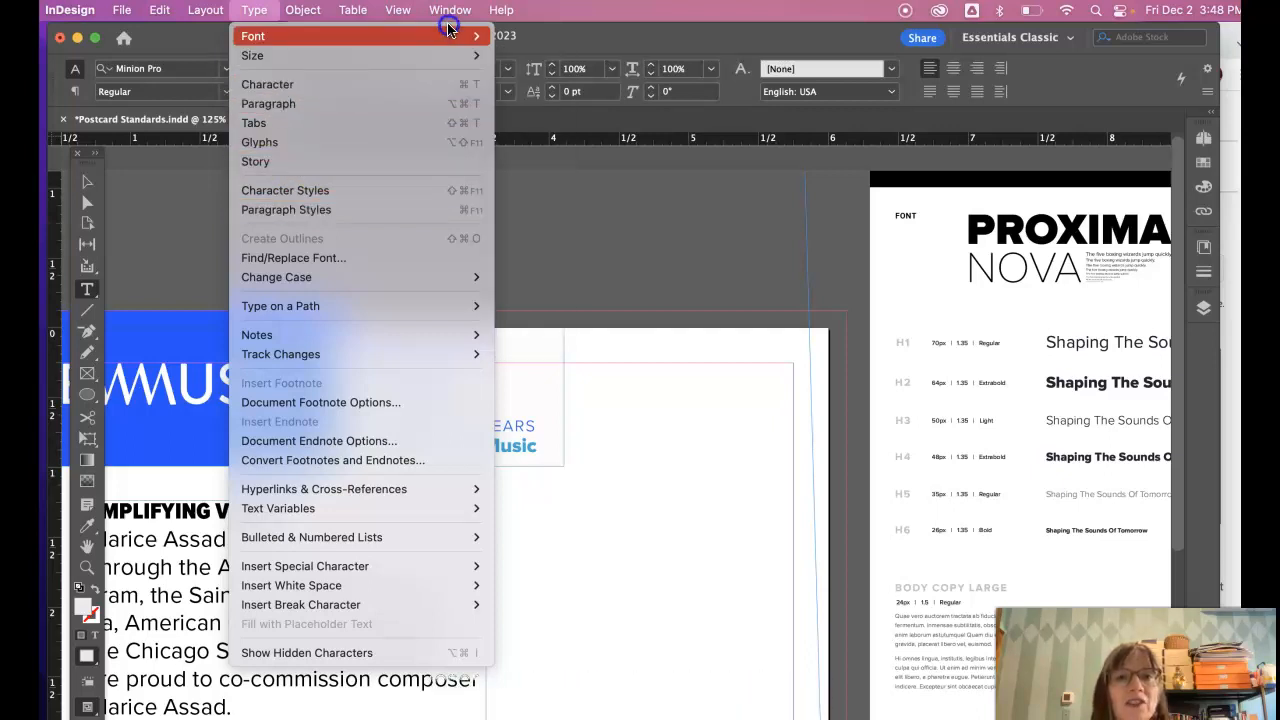
pyautogui.moveTo(453, 10)
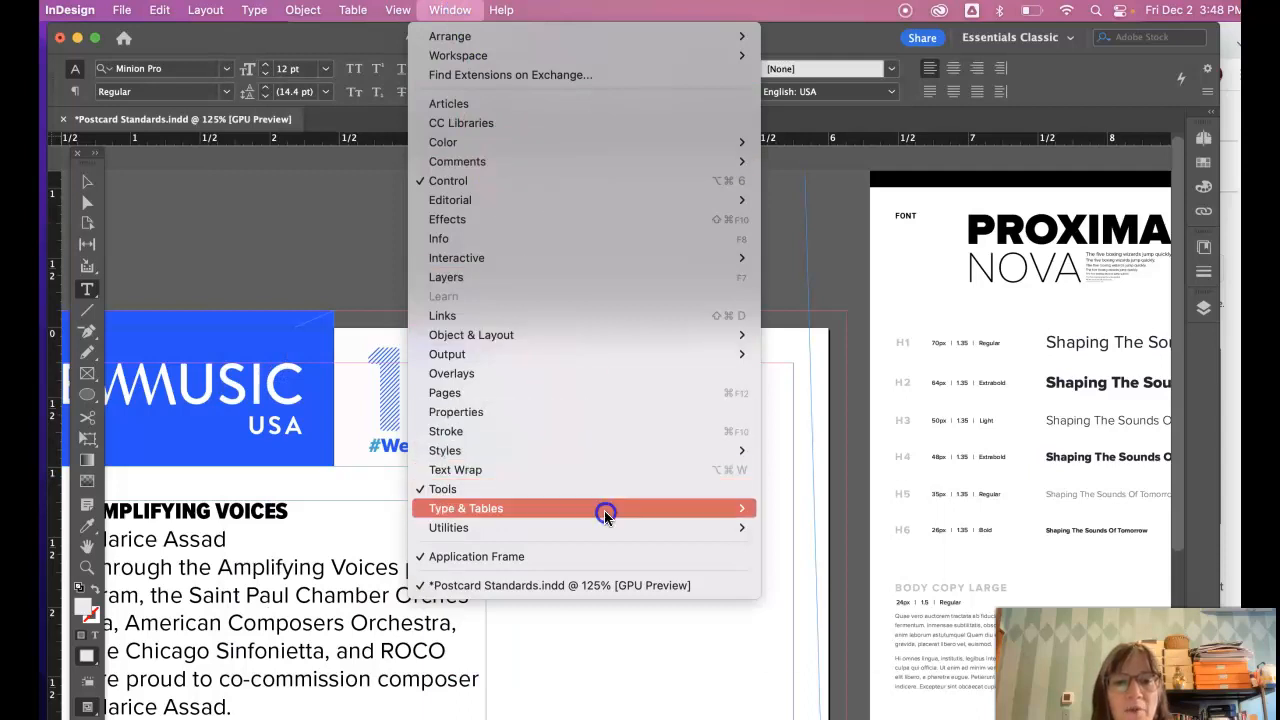
pyautogui.moveTo(604, 512)
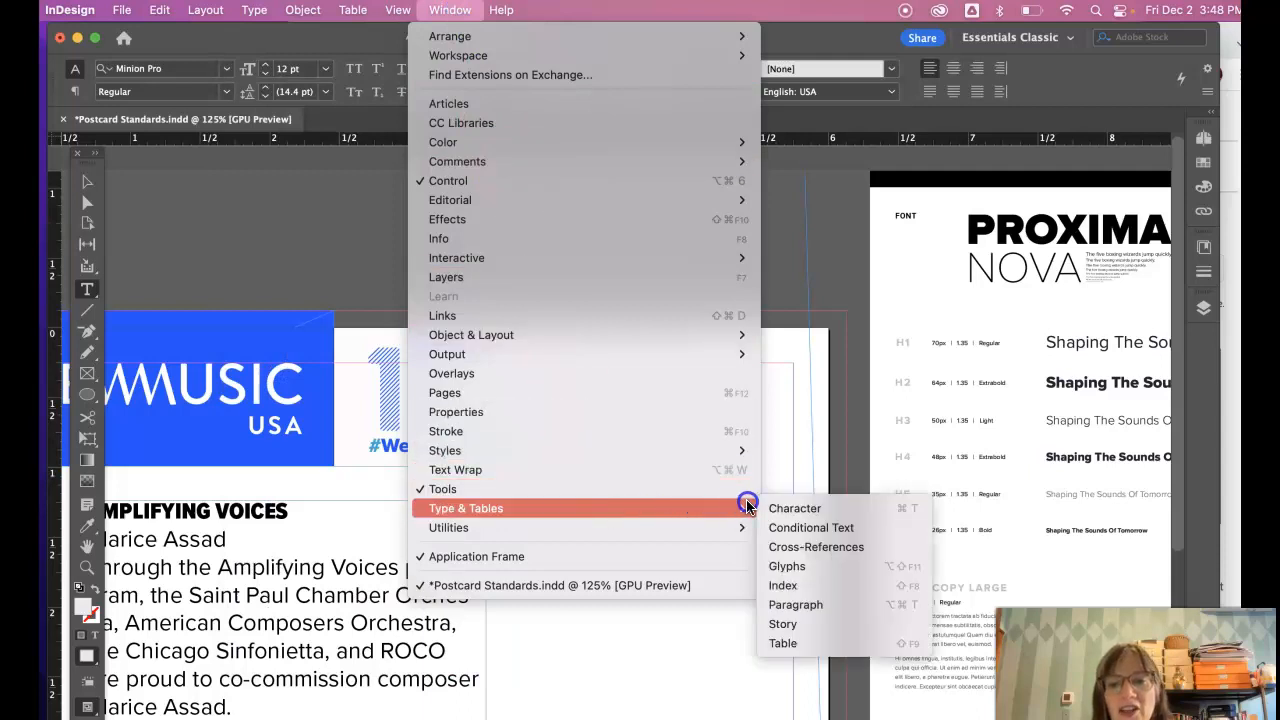
pyautogui.moveTo(262, 6)
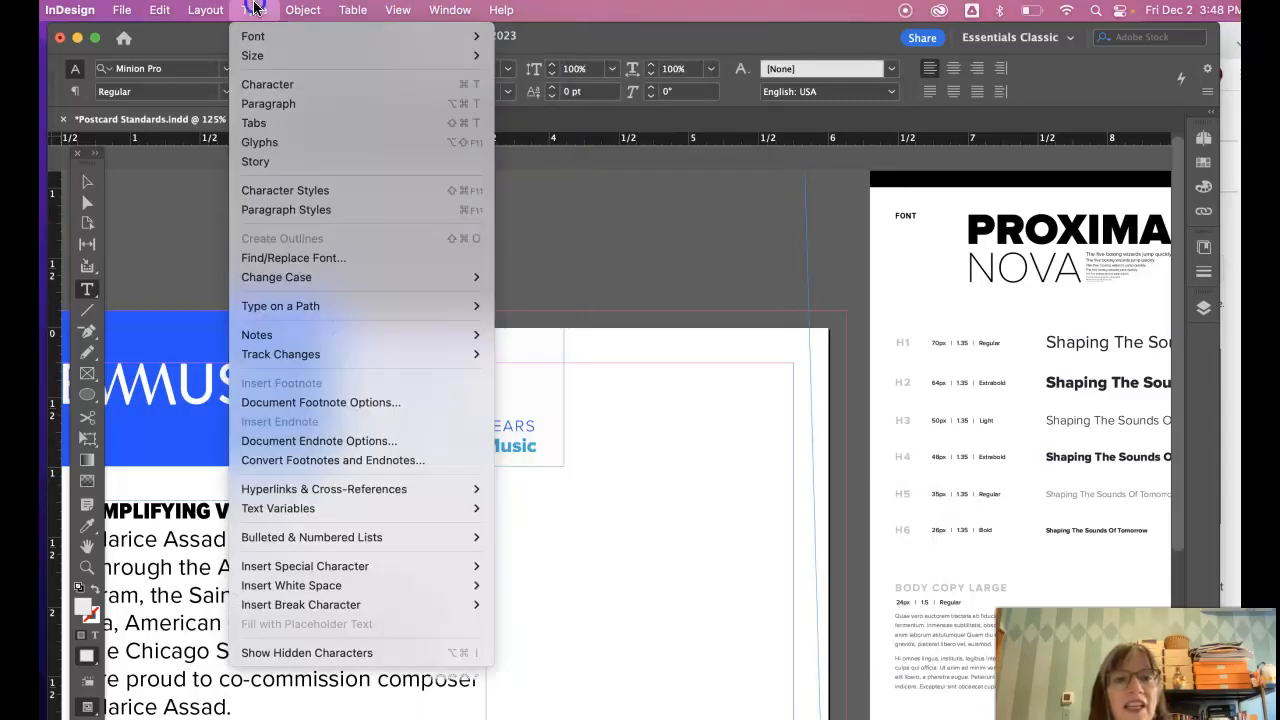
pyautogui.click(290, 210)
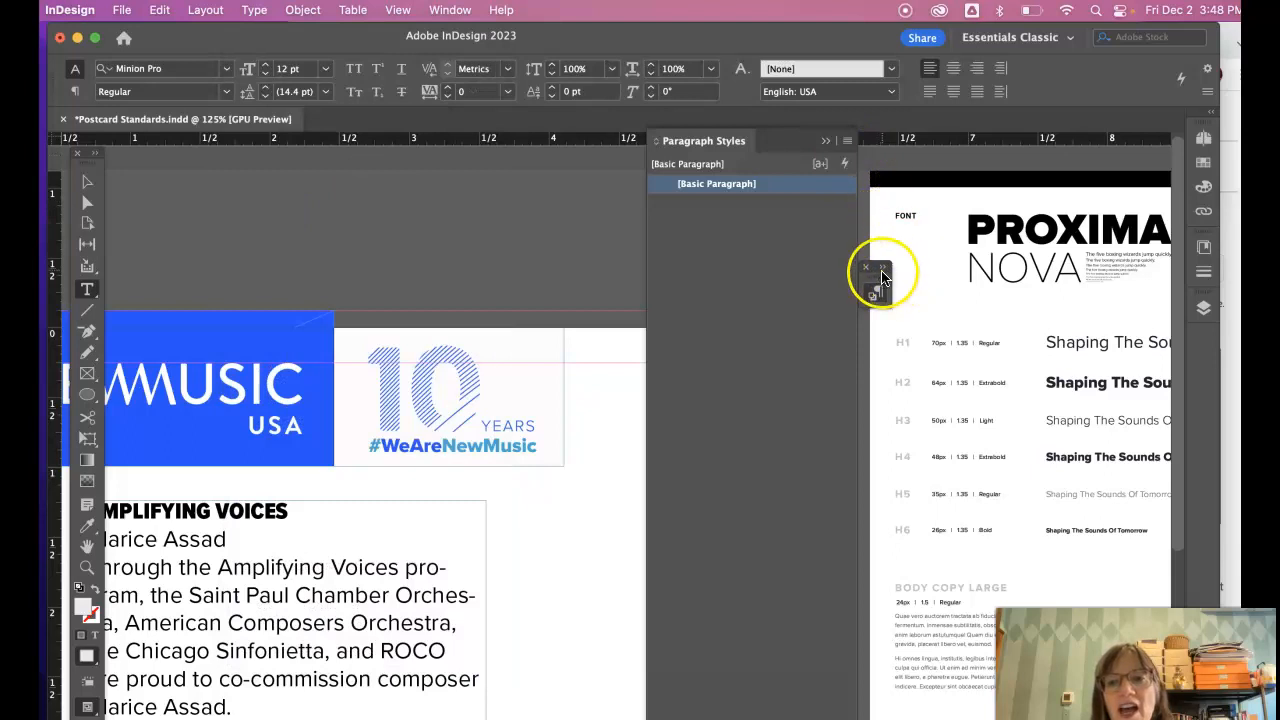
pyautogui.moveTo(879, 273); pyautogui.dragTo(883, 270)
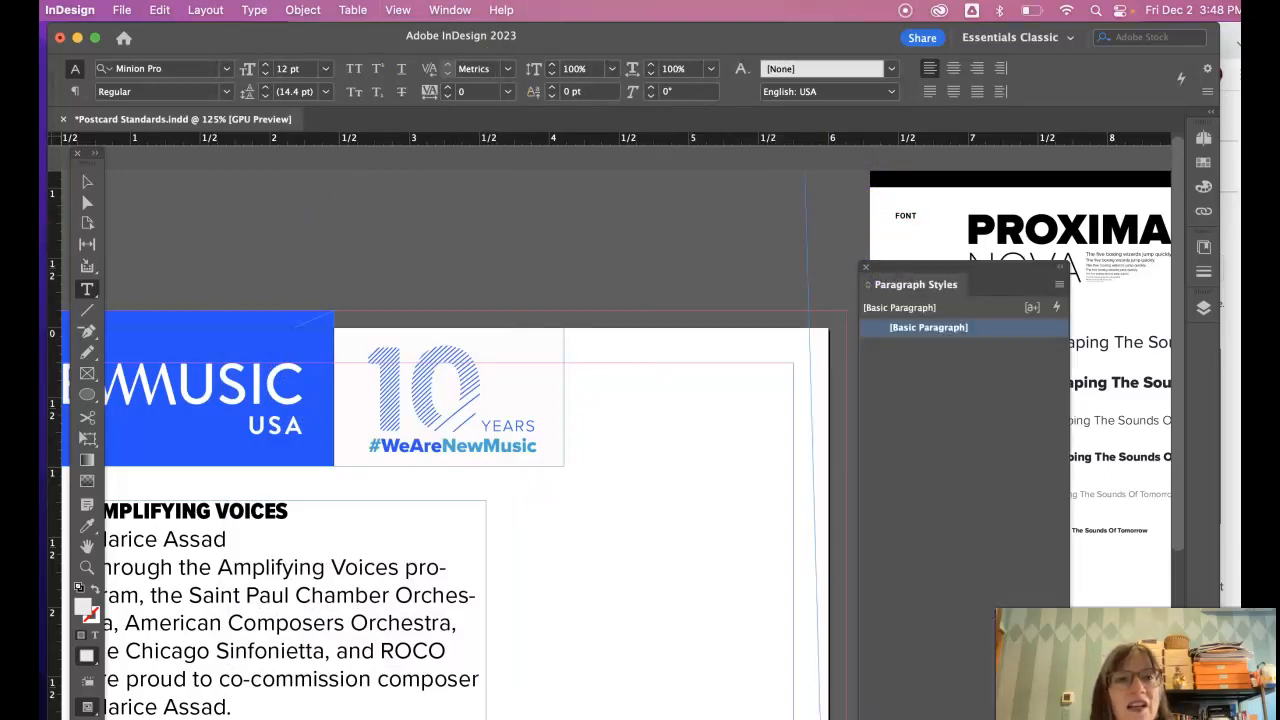
# - Group Character Styles with Paragraph Styles, dock them on the right, and expand Paragraph Styles
pyautogui.click(254, 10)
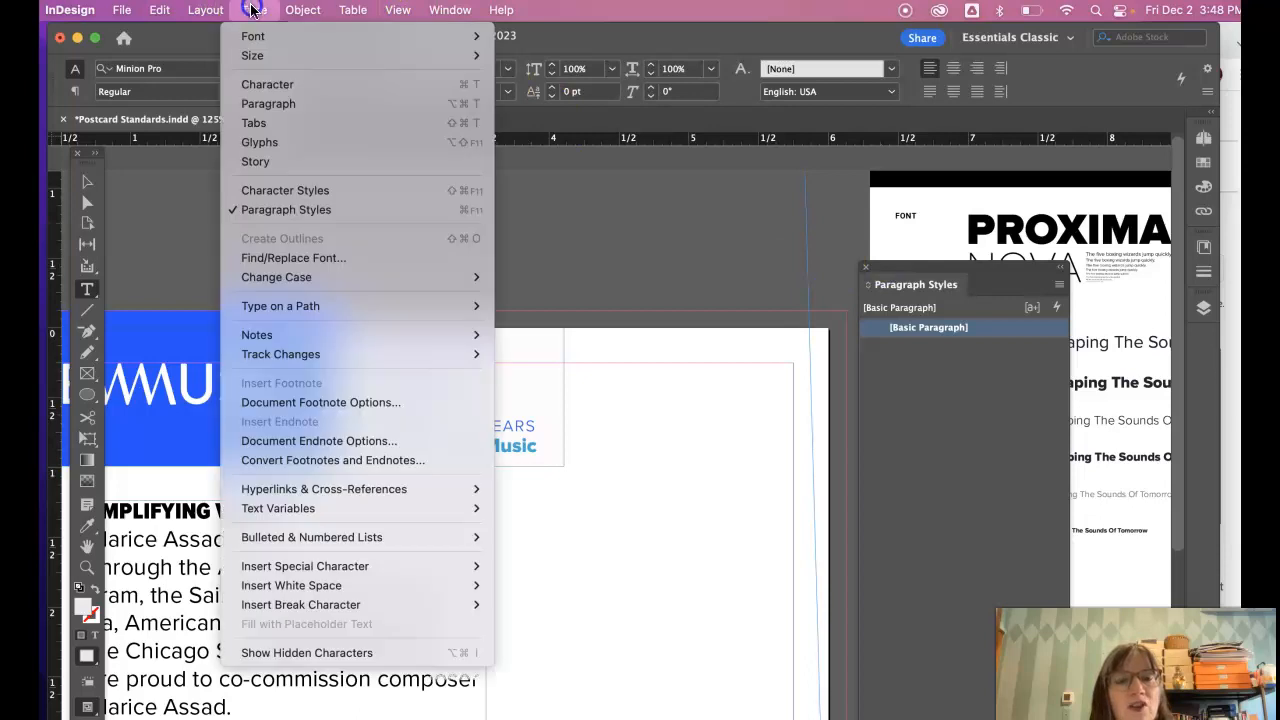
pyautogui.click(265, 195)
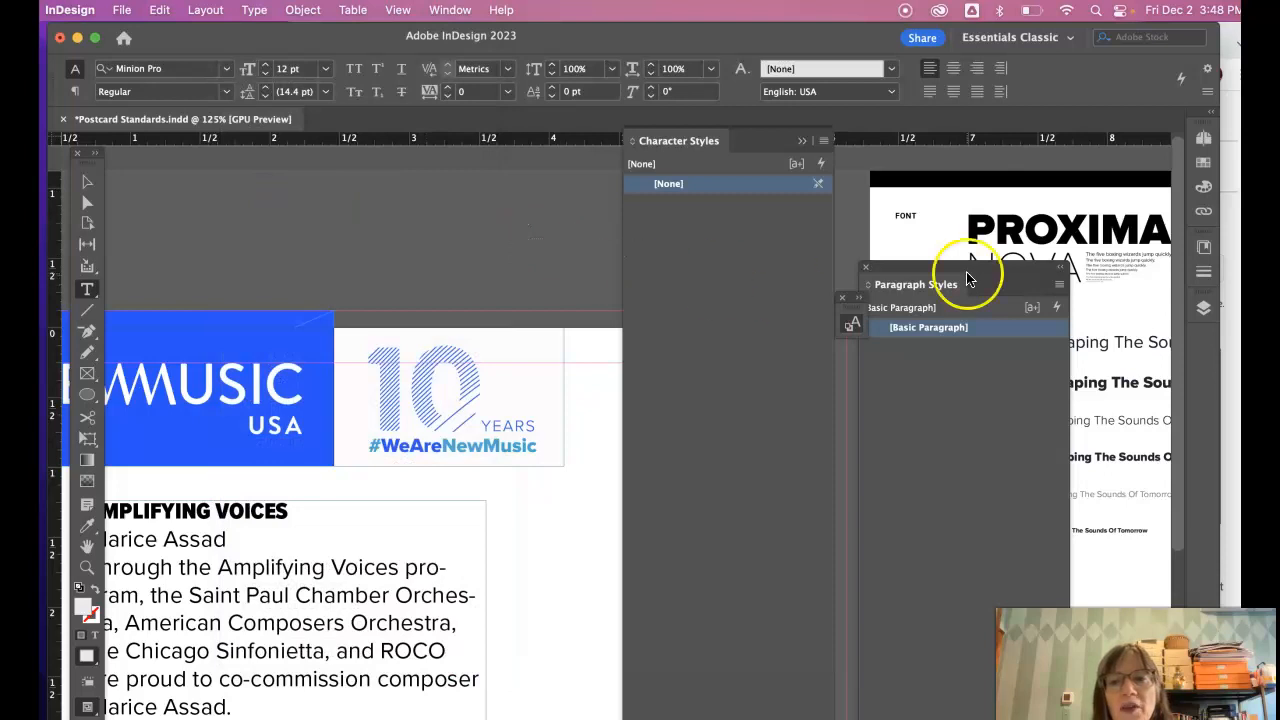
pyautogui.click(851, 297)
pyautogui.moveTo(855, 302); pyautogui.dragTo(913, 250)
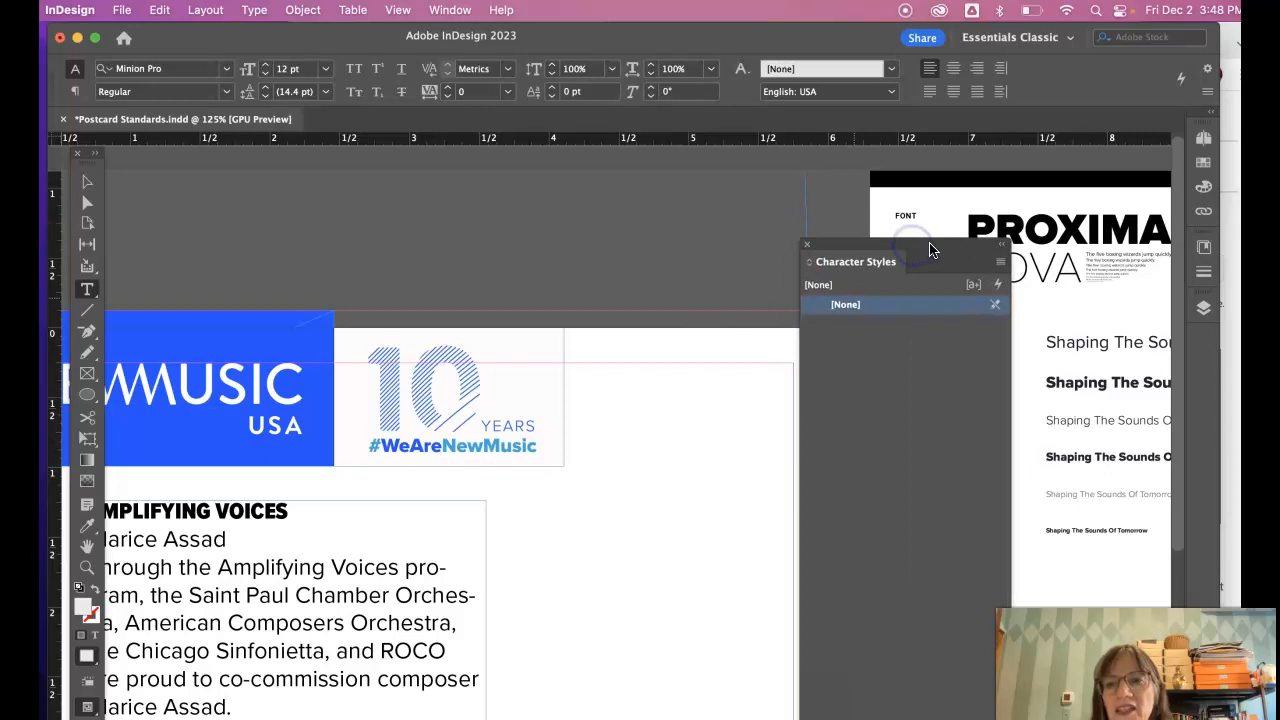
pyautogui.click(1001, 247)
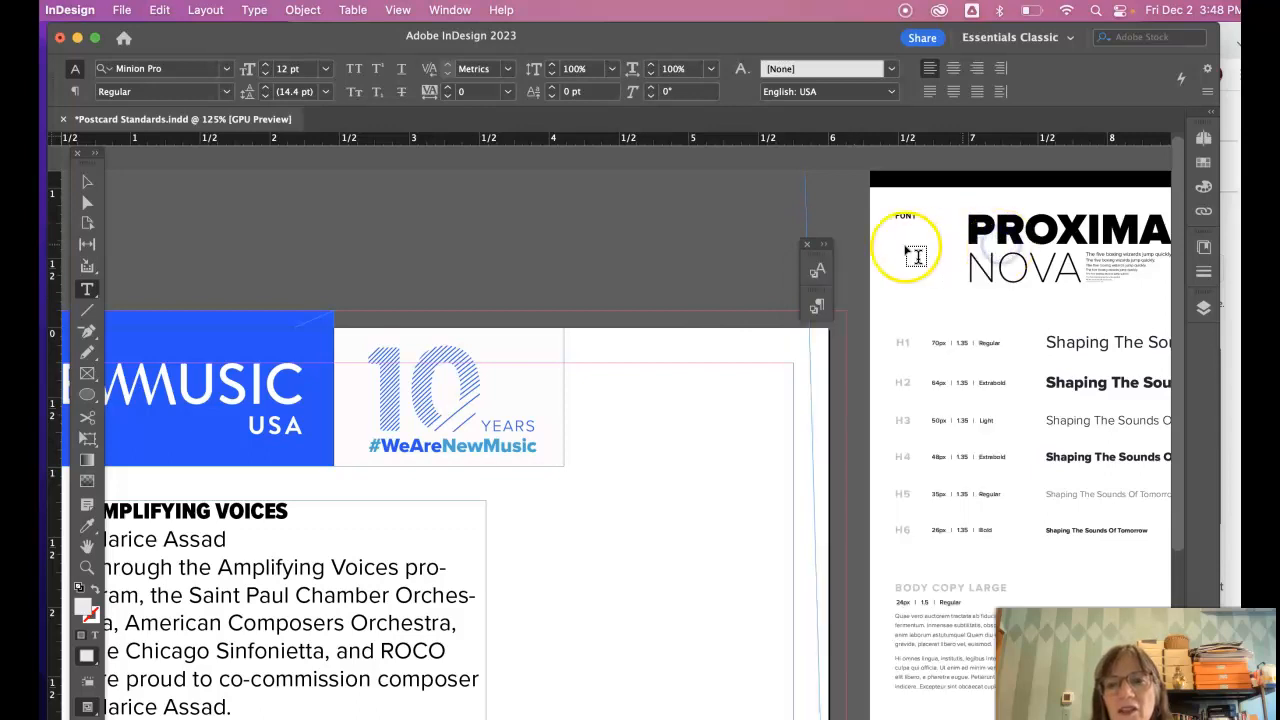
pyautogui.click(817, 296)
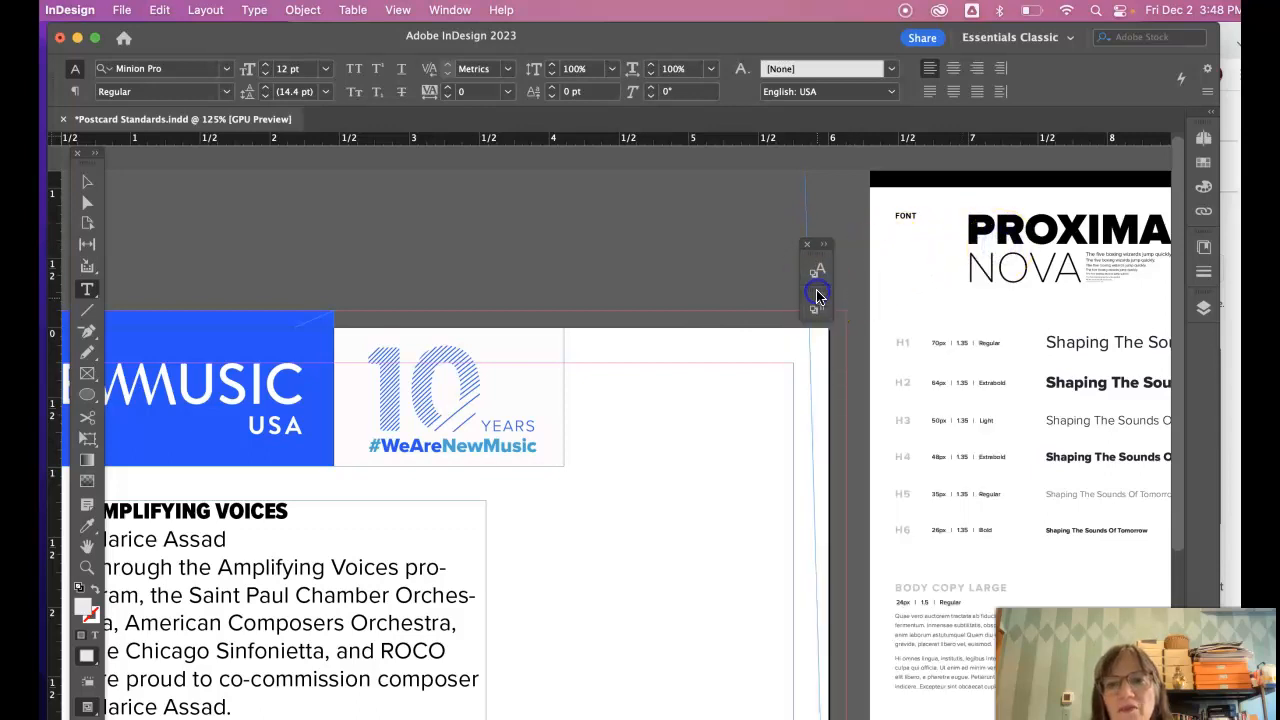
pyautogui.moveTo(816, 248); pyautogui.dragTo(1207, 333)
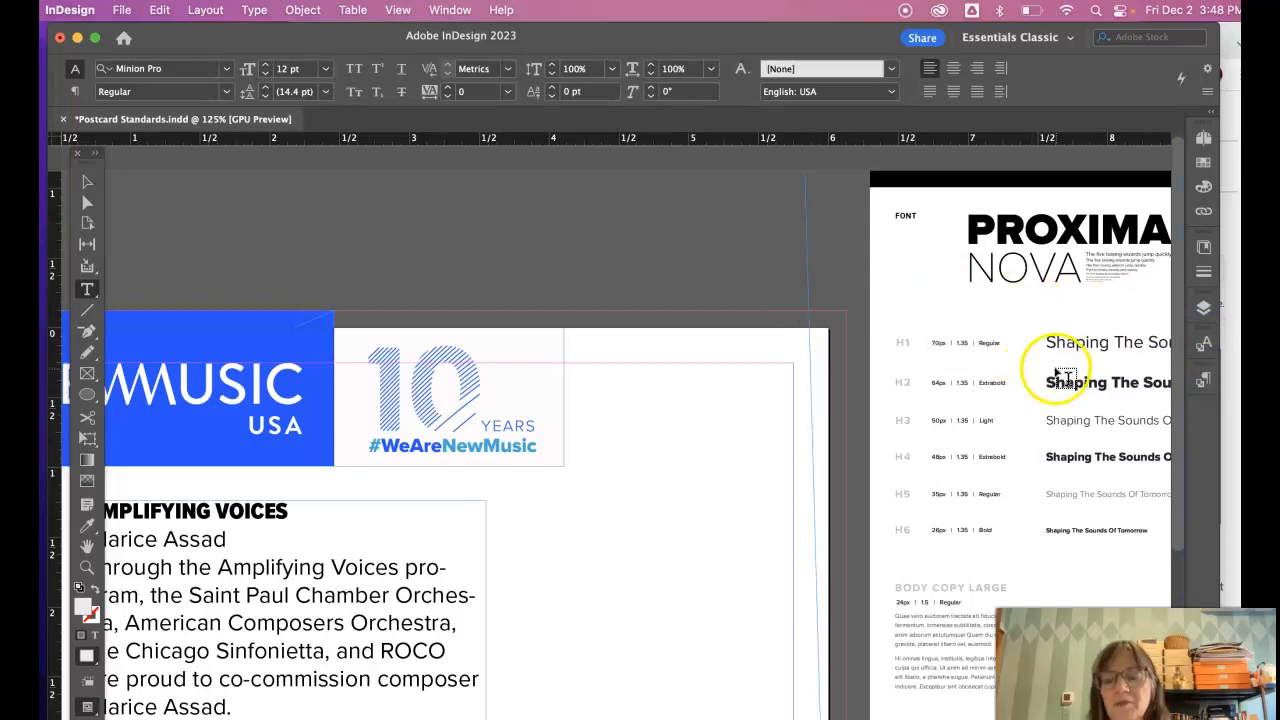
pyautogui.click(1202, 383)
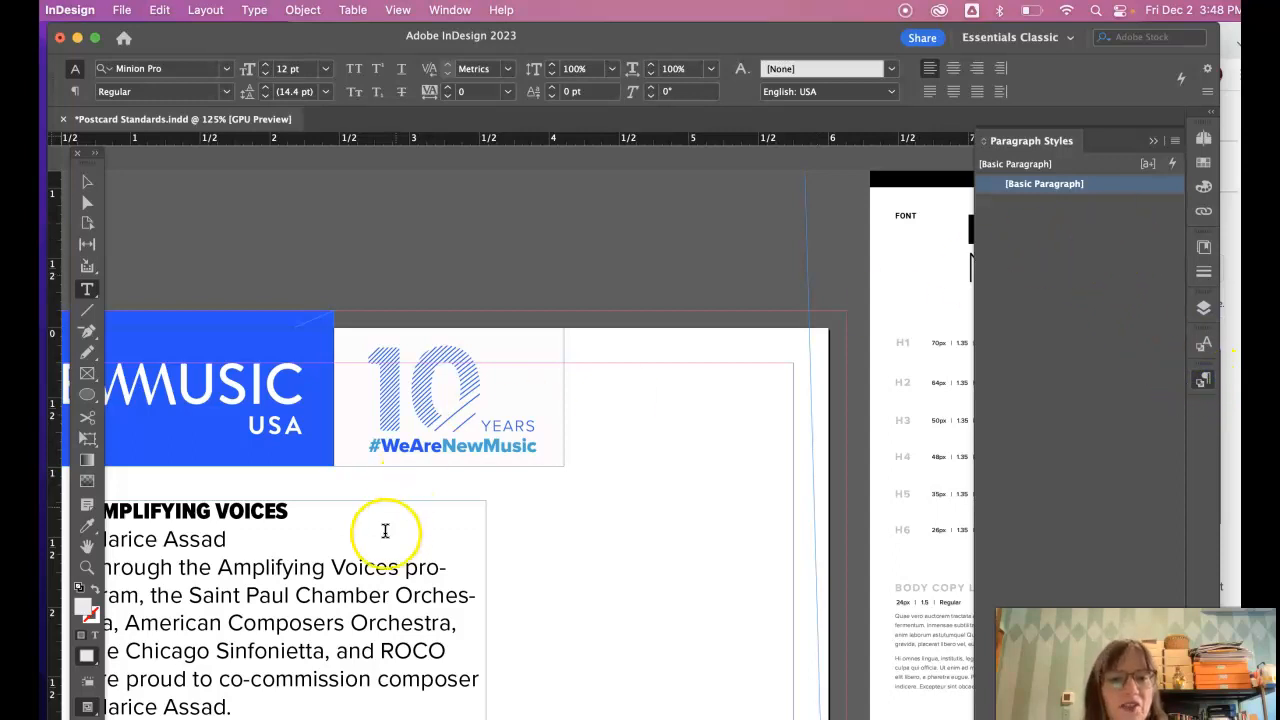
pyautogui.hscroll(-5, 370, 566)
# - Set the 'Through the Amplifying Voices program' paragraph to 11 pt with 15 pt leading
pyautogui.click(372, 566)
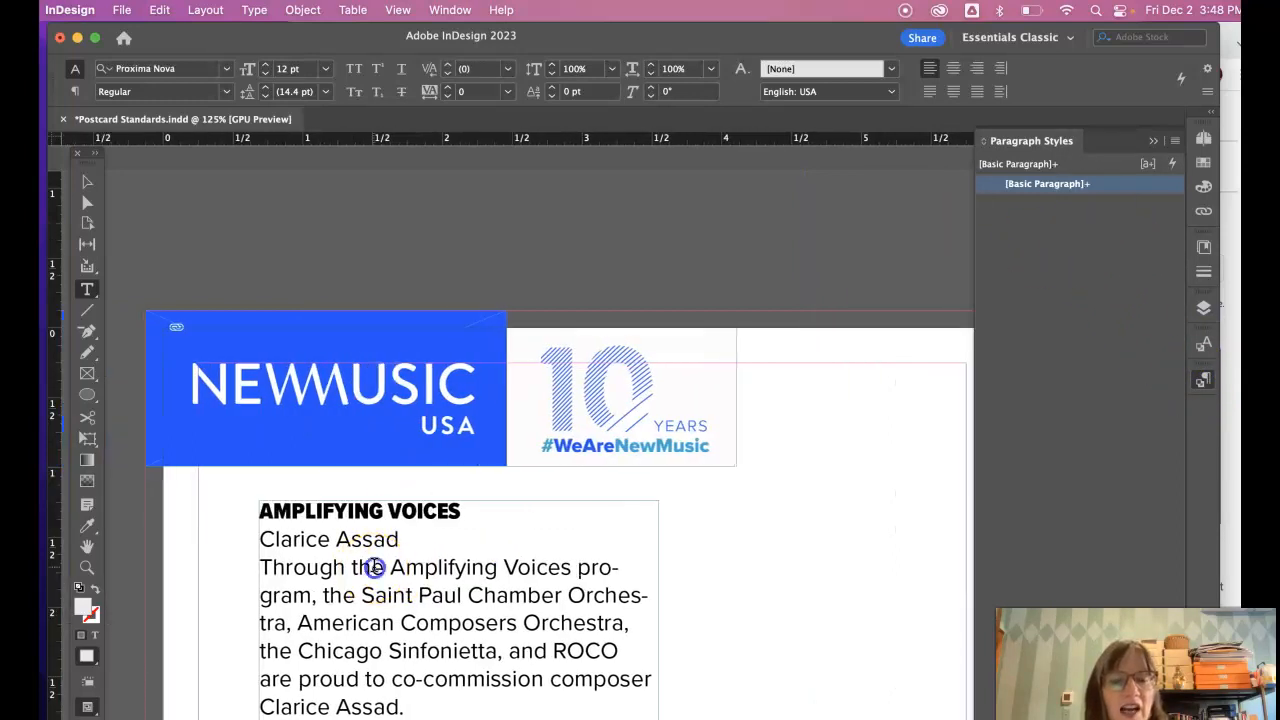
pyautogui.moveTo(405, 704); pyautogui.dragTo(258, 566)
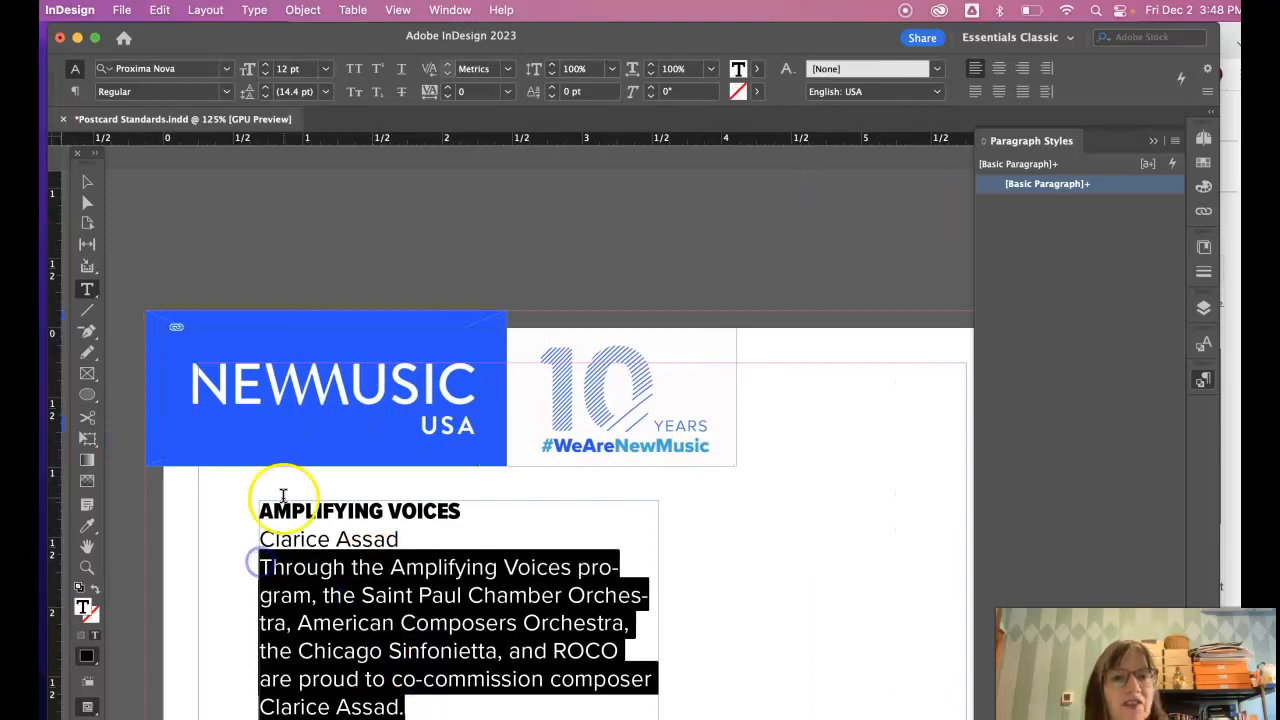
pyautogui.click(265, 75)
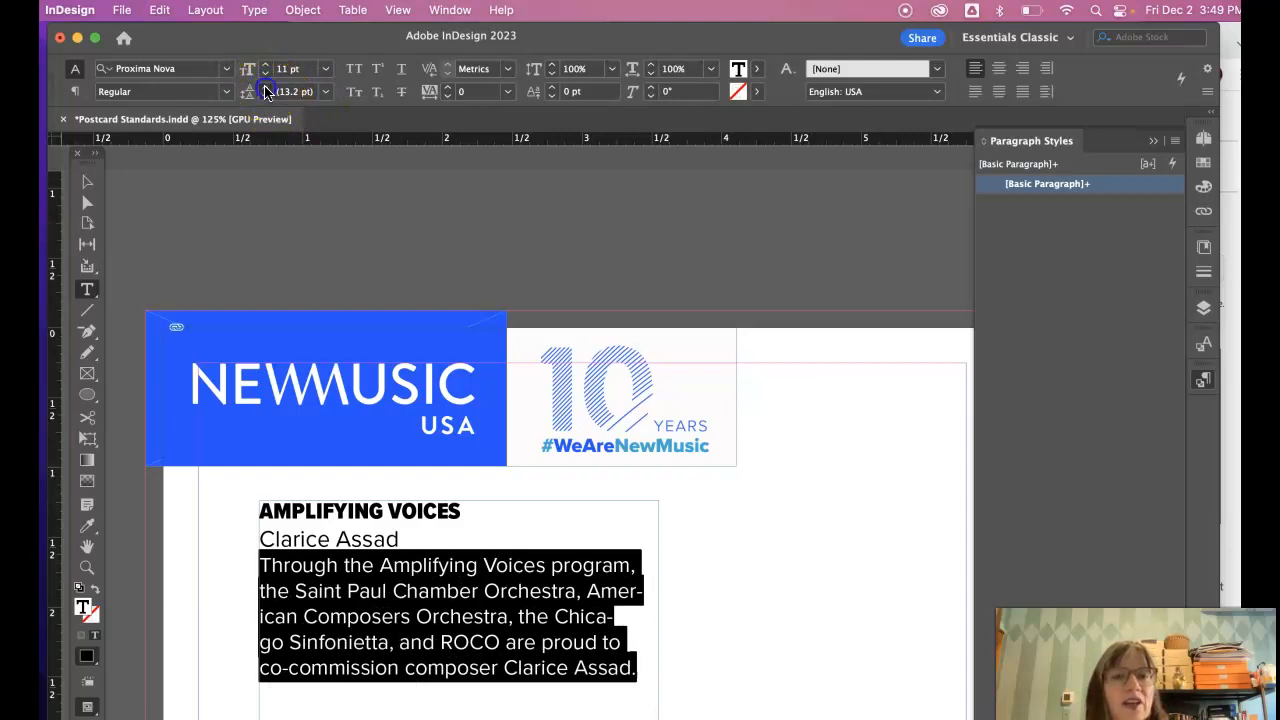
pyautogui.click(265, 87)
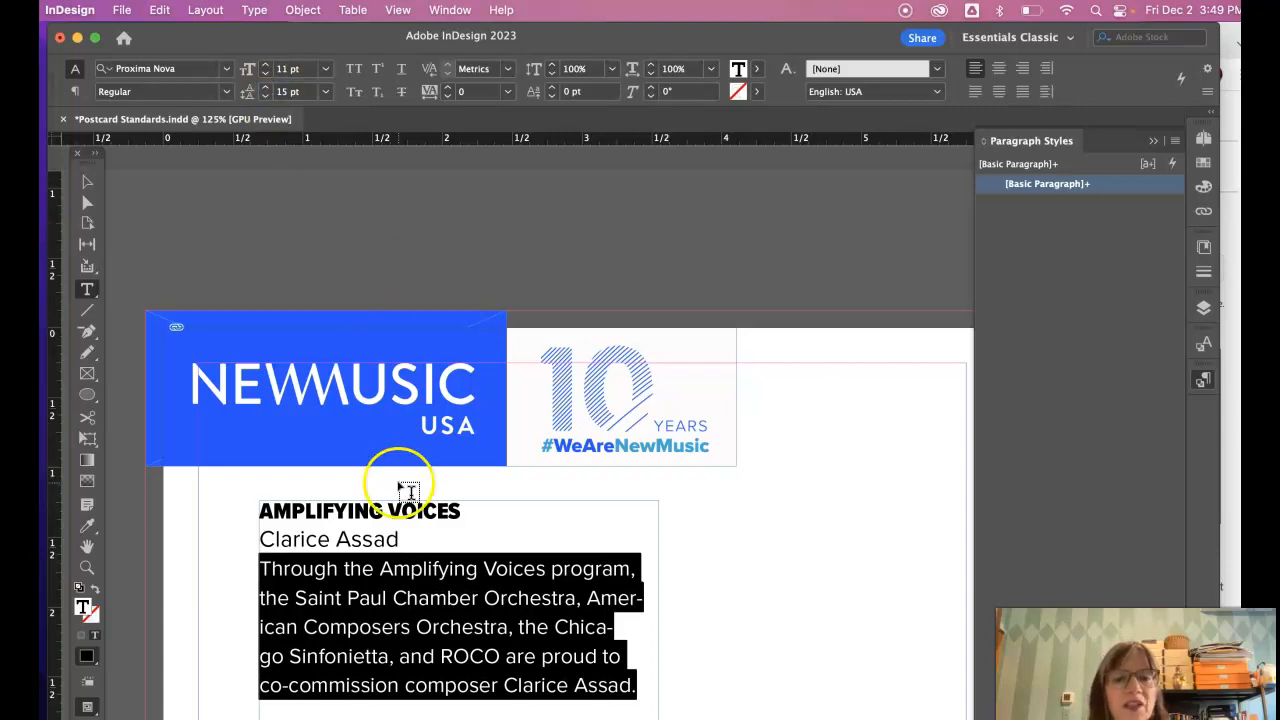
pyautogui.click(449, 543)
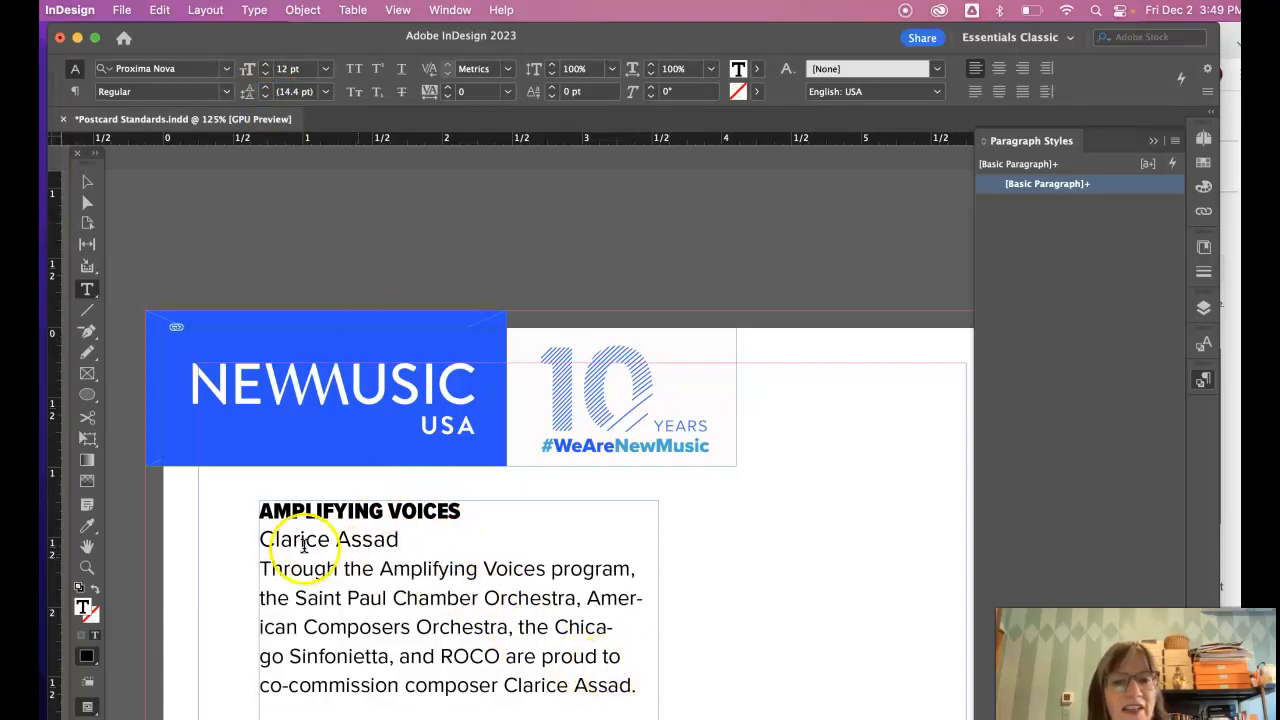
pyautogui.moveTo(268, 568); pyautogui.dragTo(362, 597)
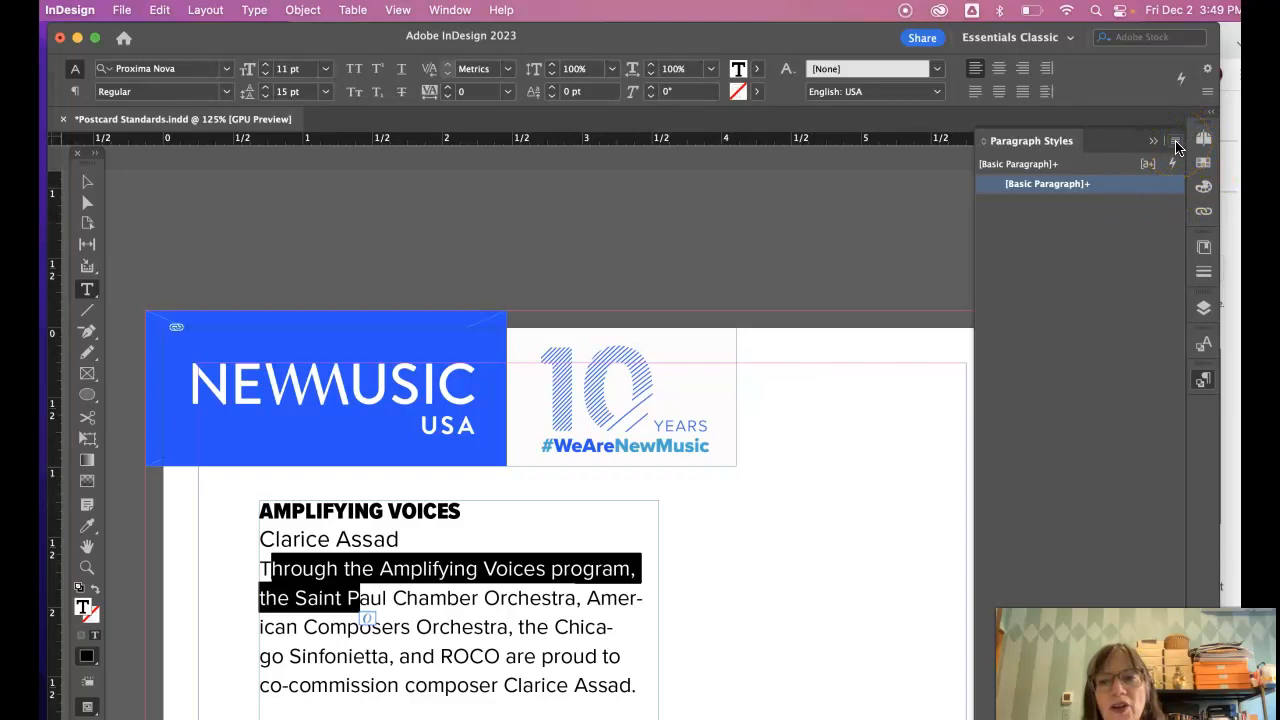
# - Create a new paragraph style from the selected text and name it 'Body text'
pyautogui.click(1176, 145)
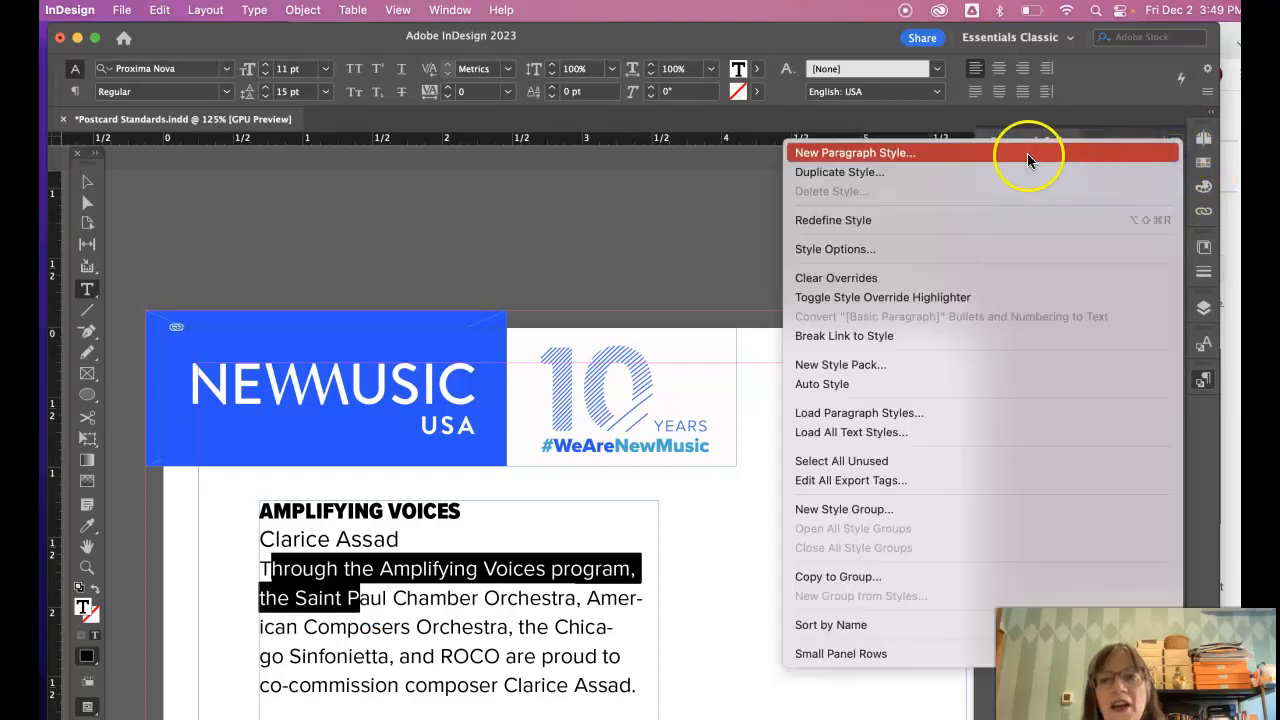
pyautogui.click(1027, 153)
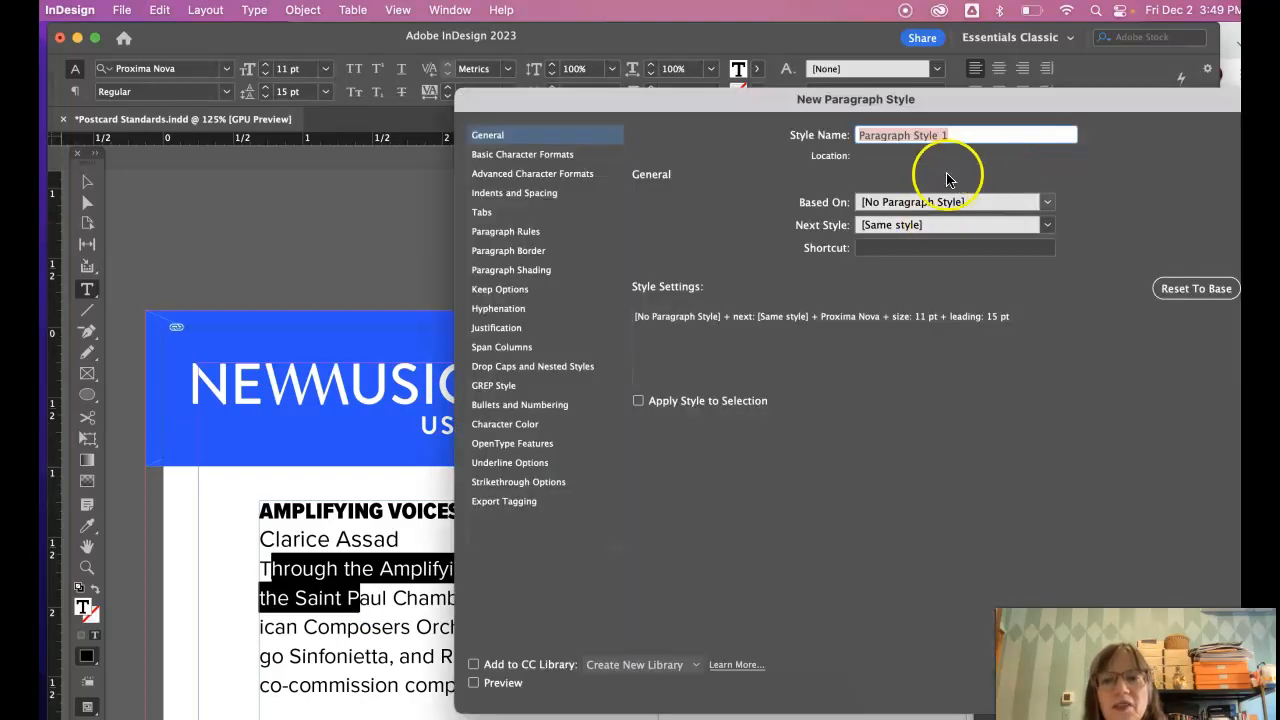
pyautogui.moveTo(964, 130); pyautogui.dragTo(812, 140)
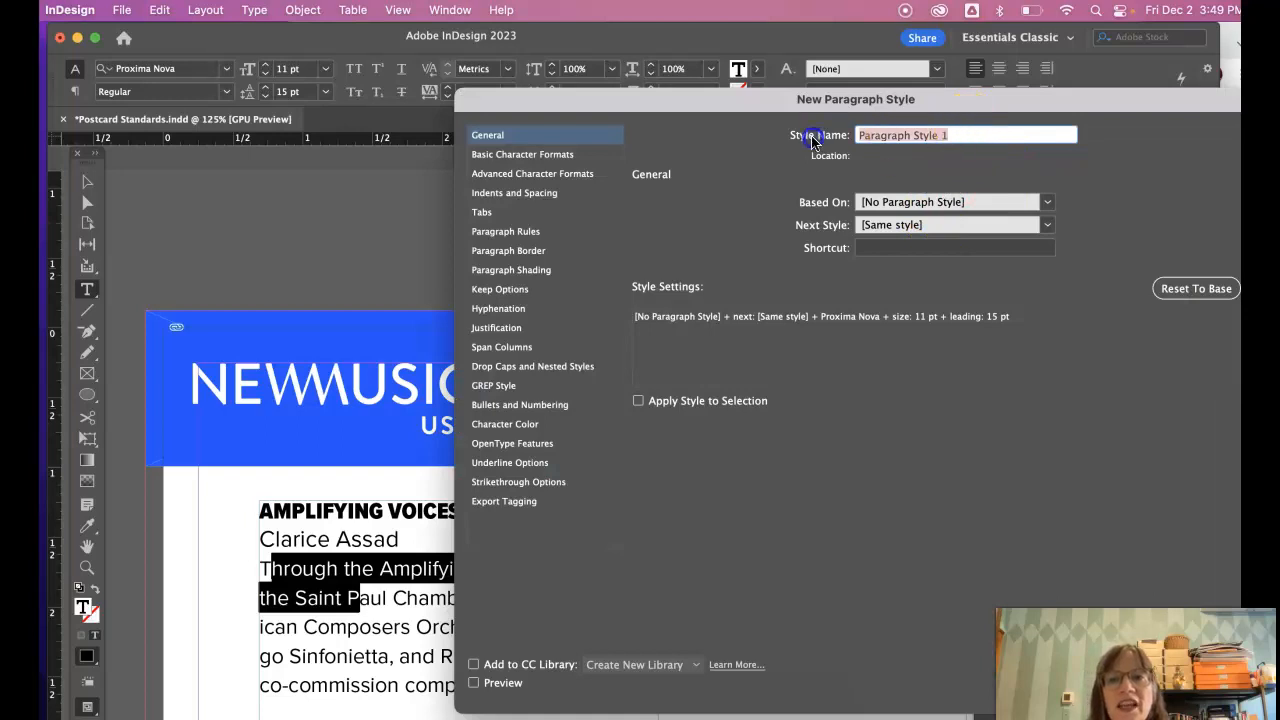
pyautogui.moveTo(900, 140); pyautogui.dragTo(834, 138)
pyautogui.write('Body')
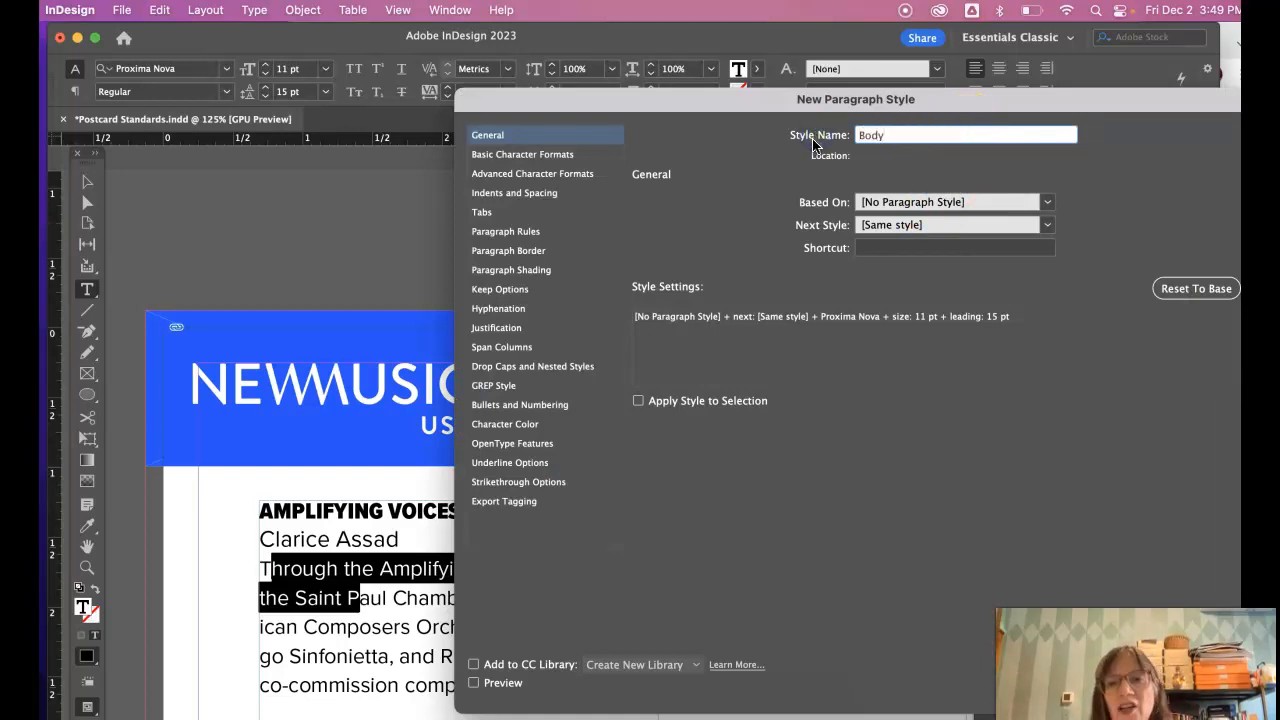
pyautogui.click(820, 154)
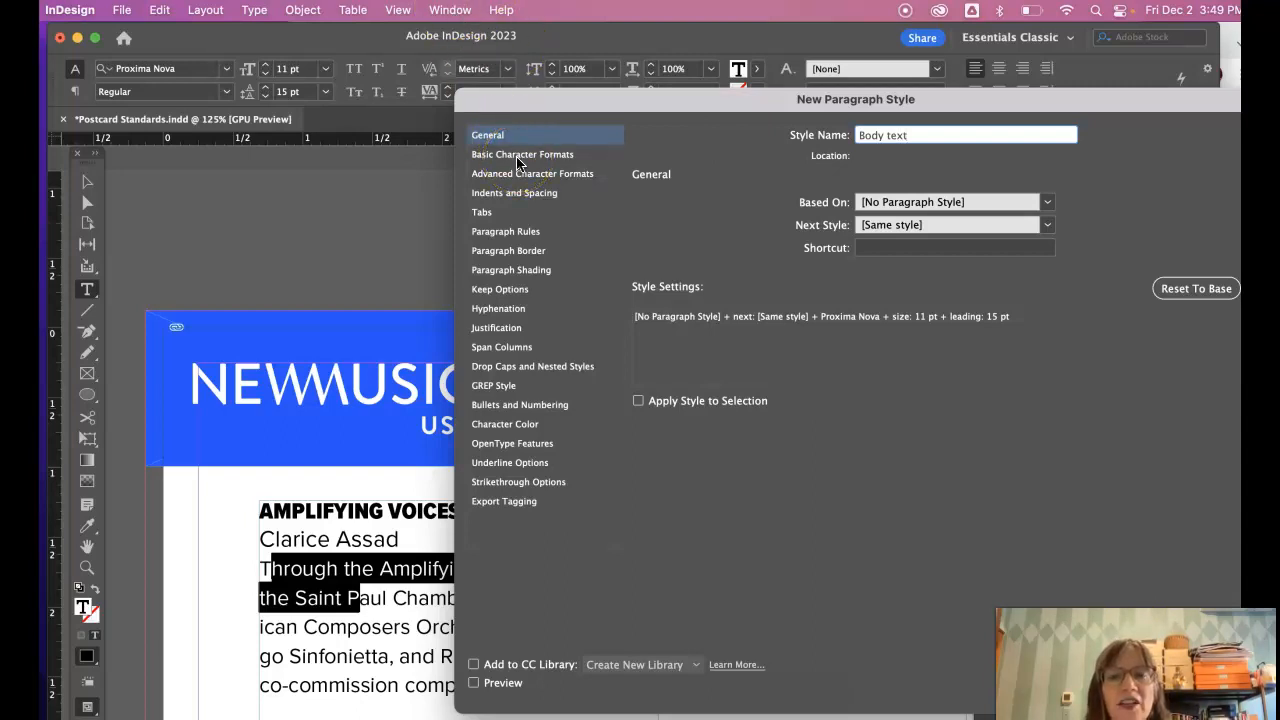
# - Give the style shortcut Shift+Num 1, base it on no paragraph style, and view Basic Character Formats
pyautogui.click(891, 248)
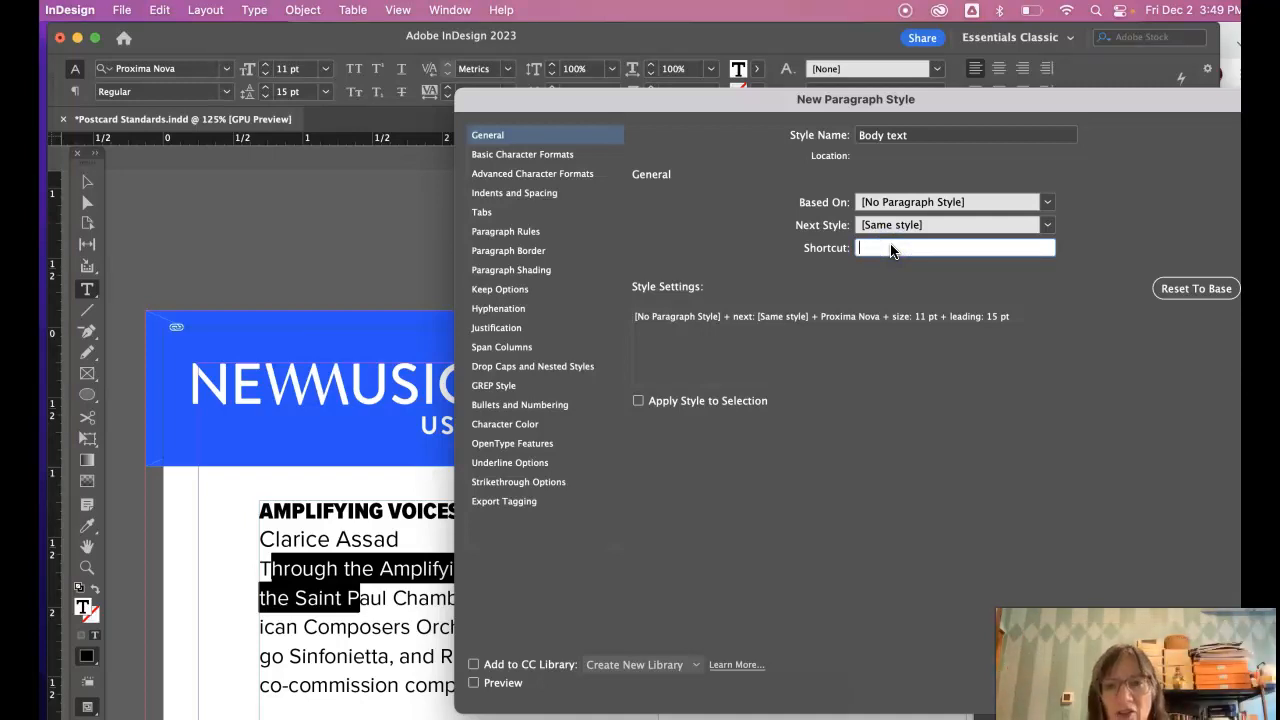
pyautogui.click(897, 268)
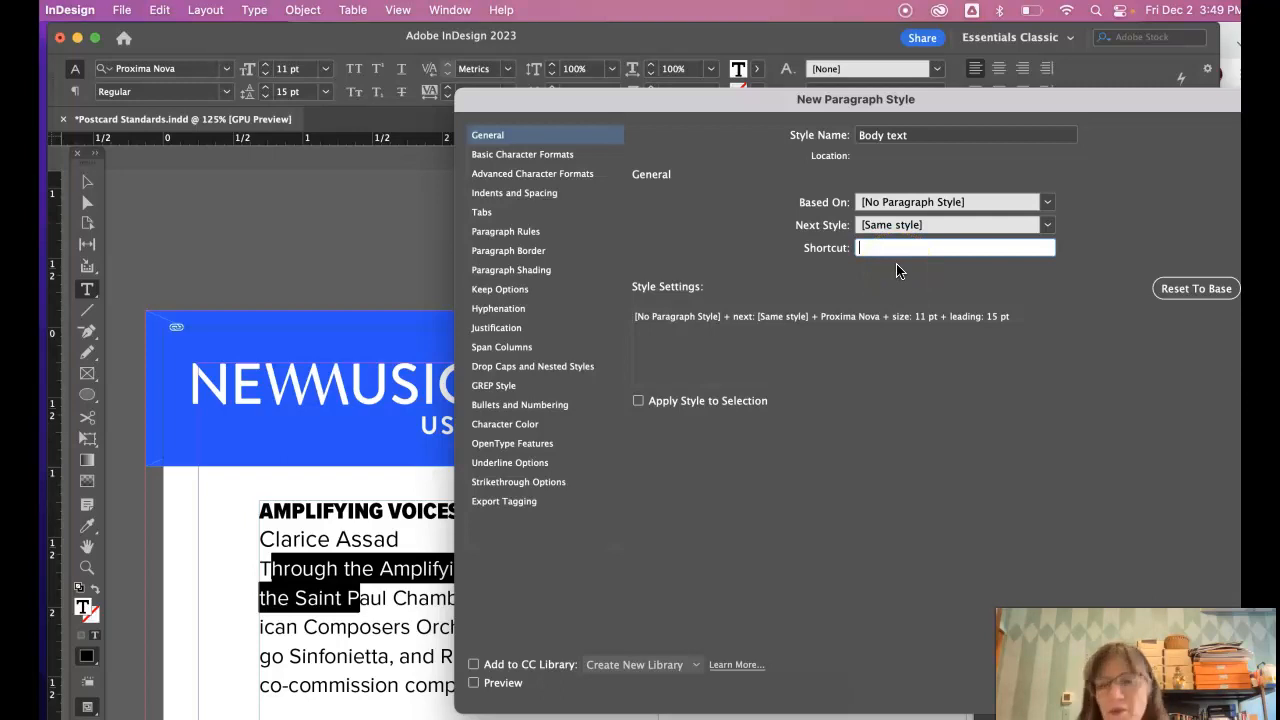
pyautogui.press('shift+KP_1')
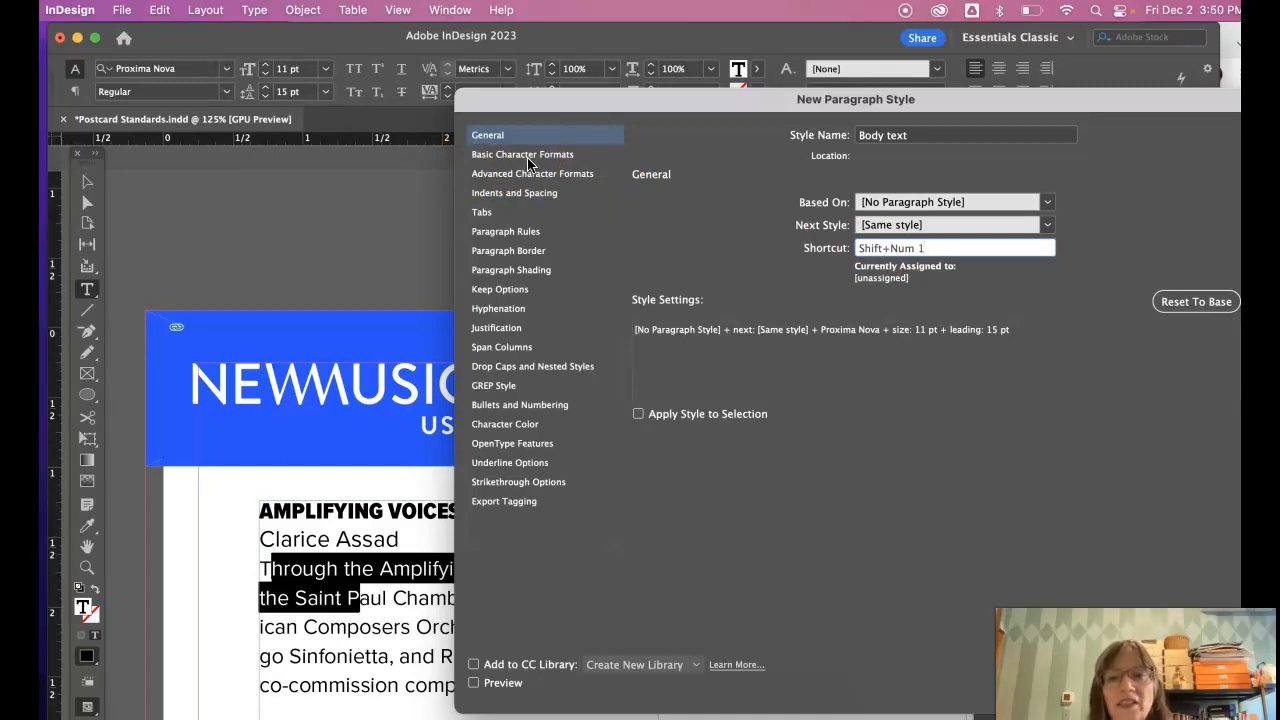
pyautogui.click(949, 203)
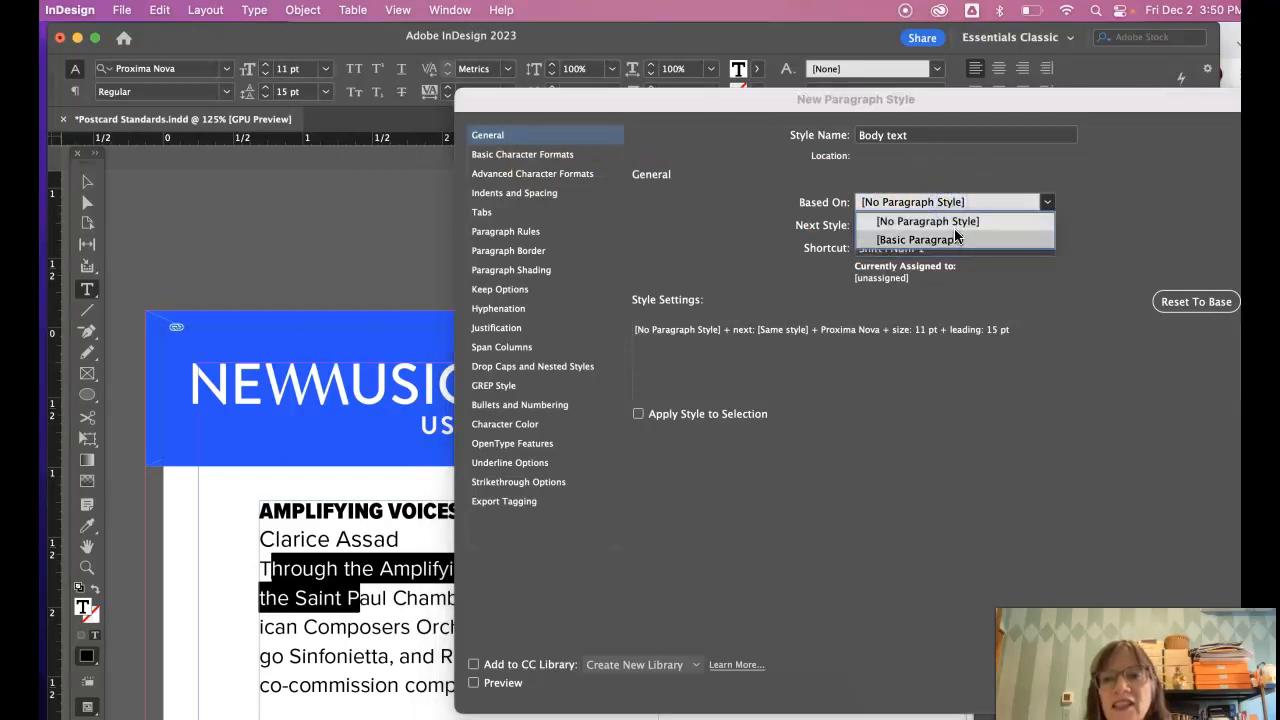
pyautogui.click(958, 221)
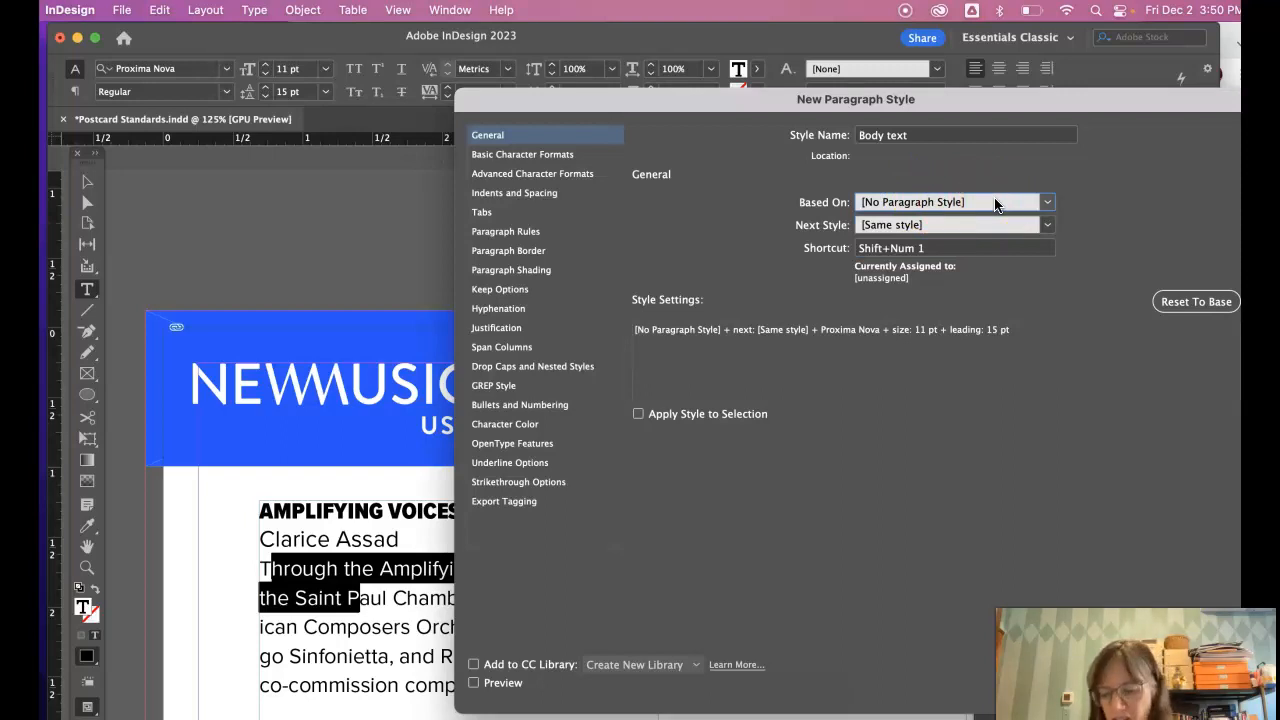
pyautogui.click(543, 157)
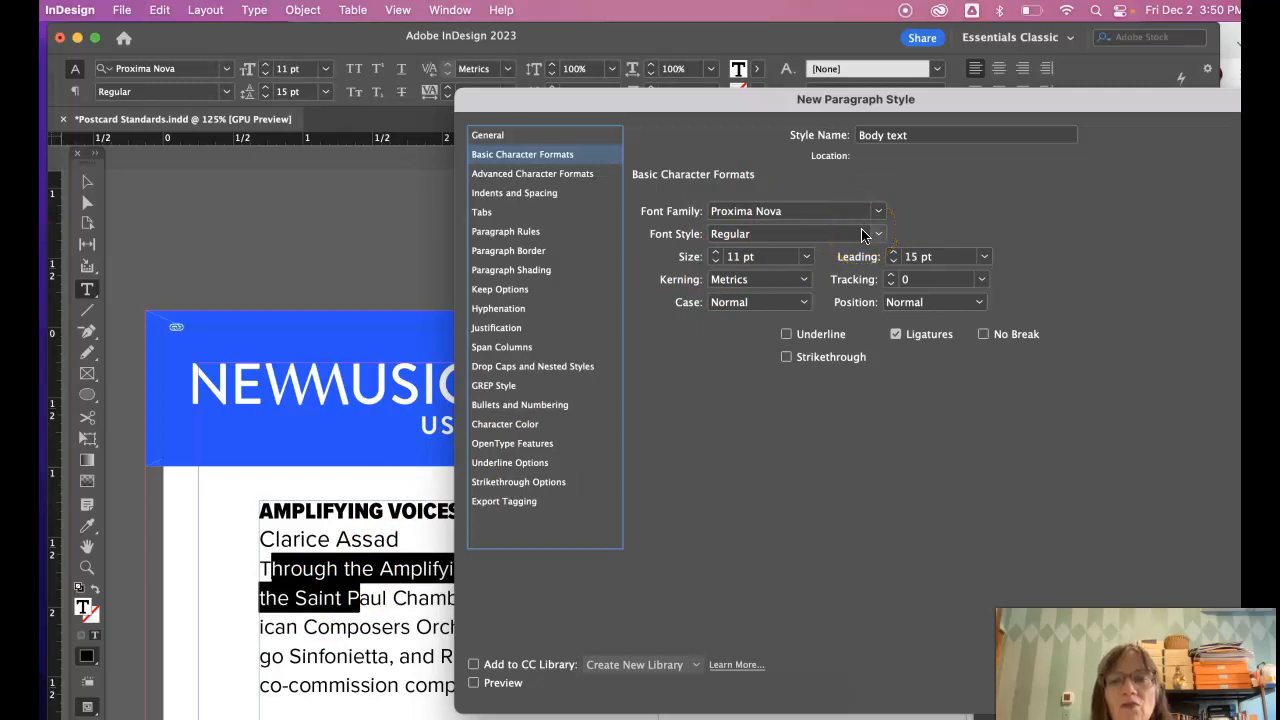
# - Set the Body text style's font size to 10.5 pt on 14 pt leading
pyautogui.click(738, 258)
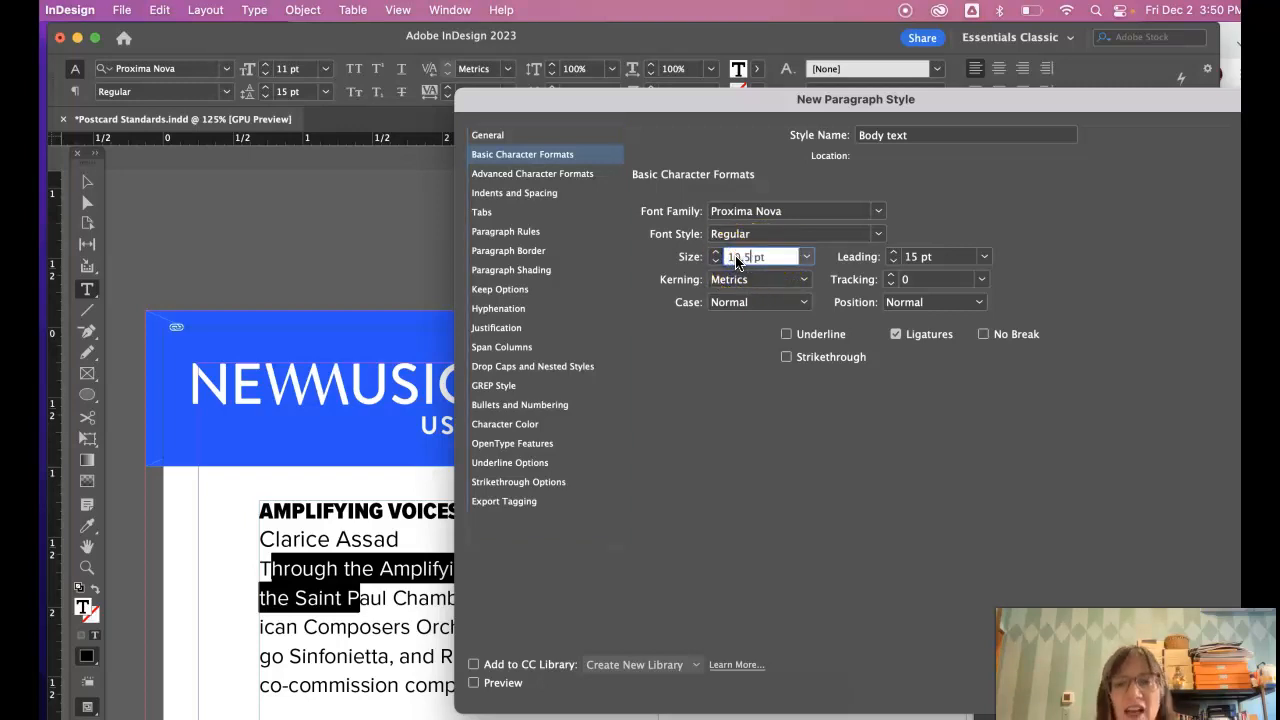
pyautogui.click(809, 258)
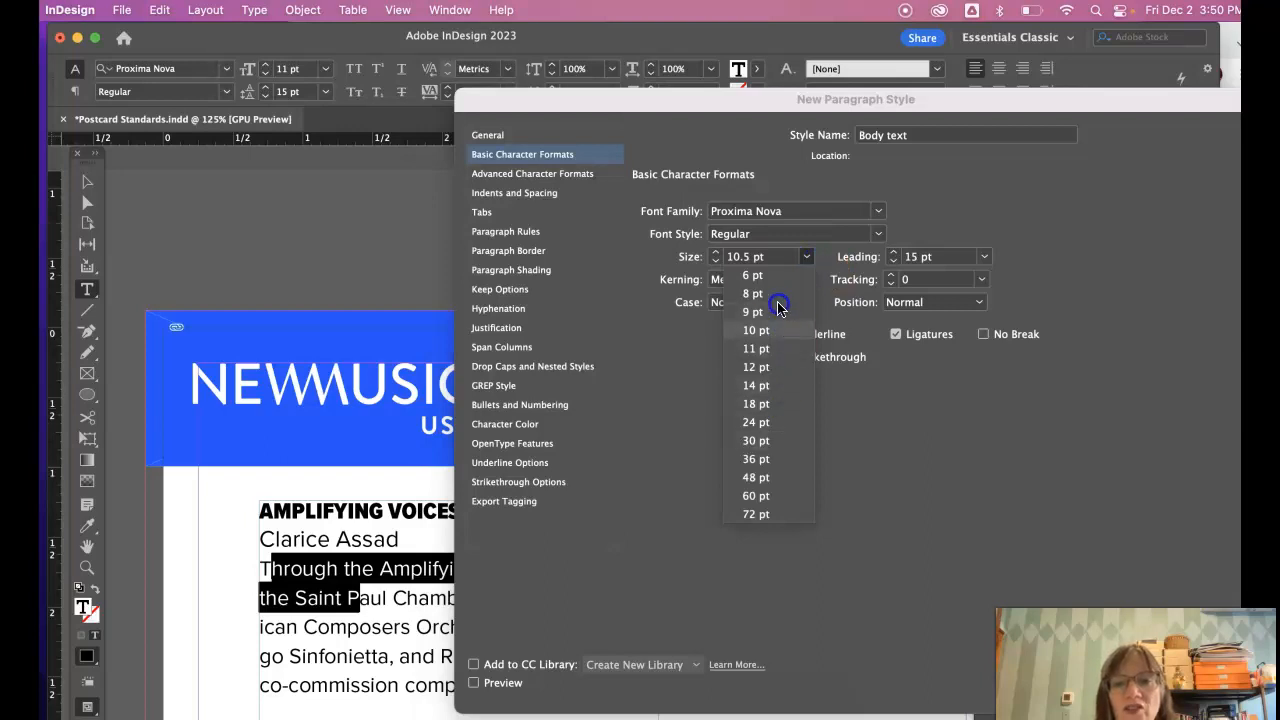
pyautogui.click(783, 234)
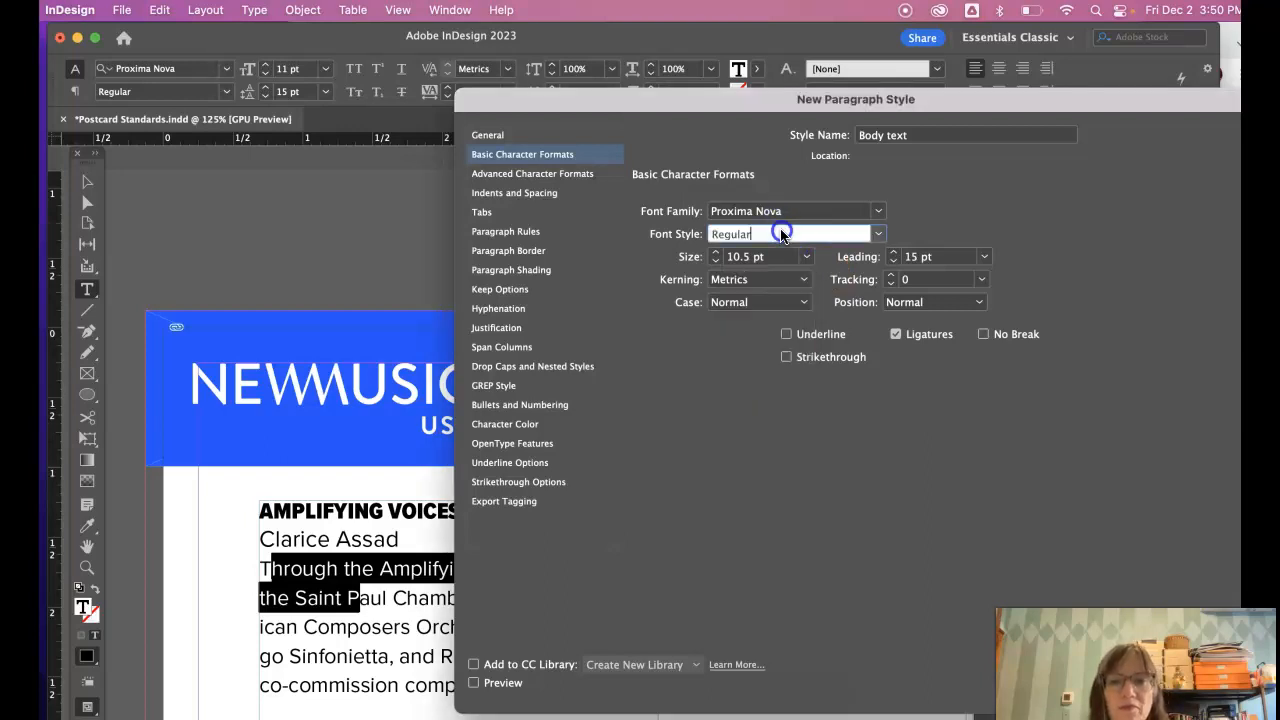
pyautogui.click(716, 253)
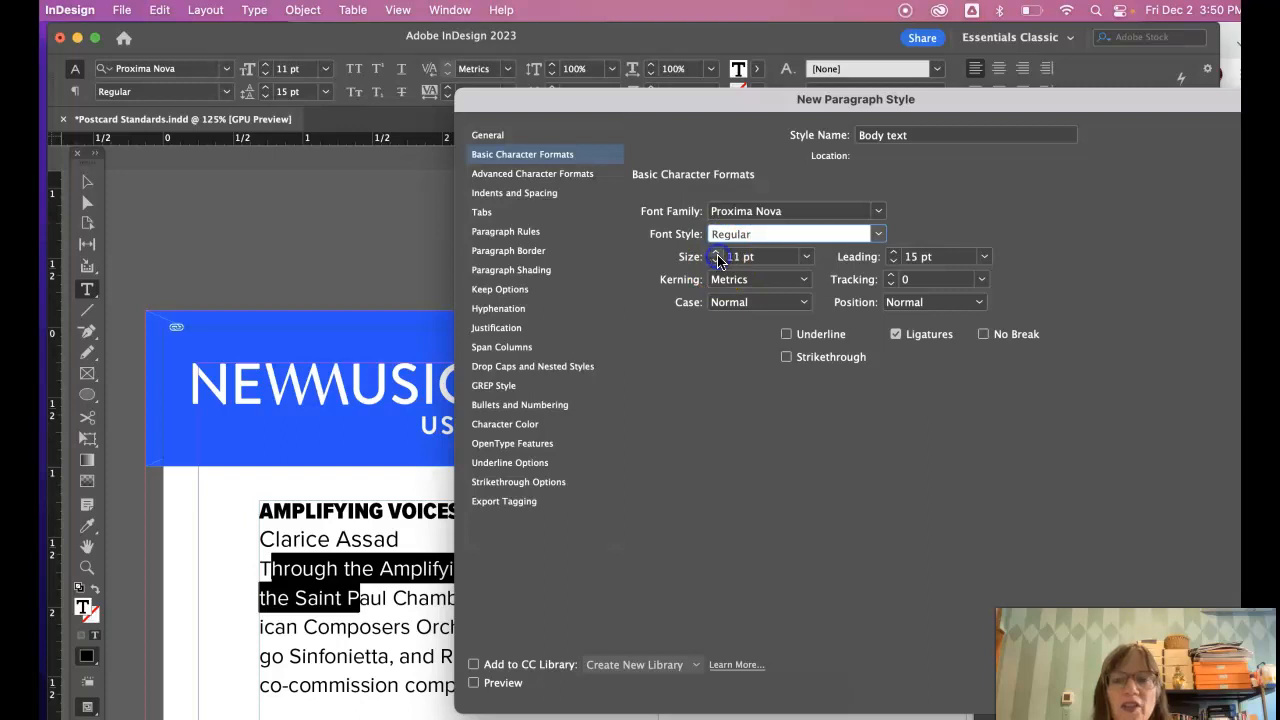
pyautogui.click(728, 257)
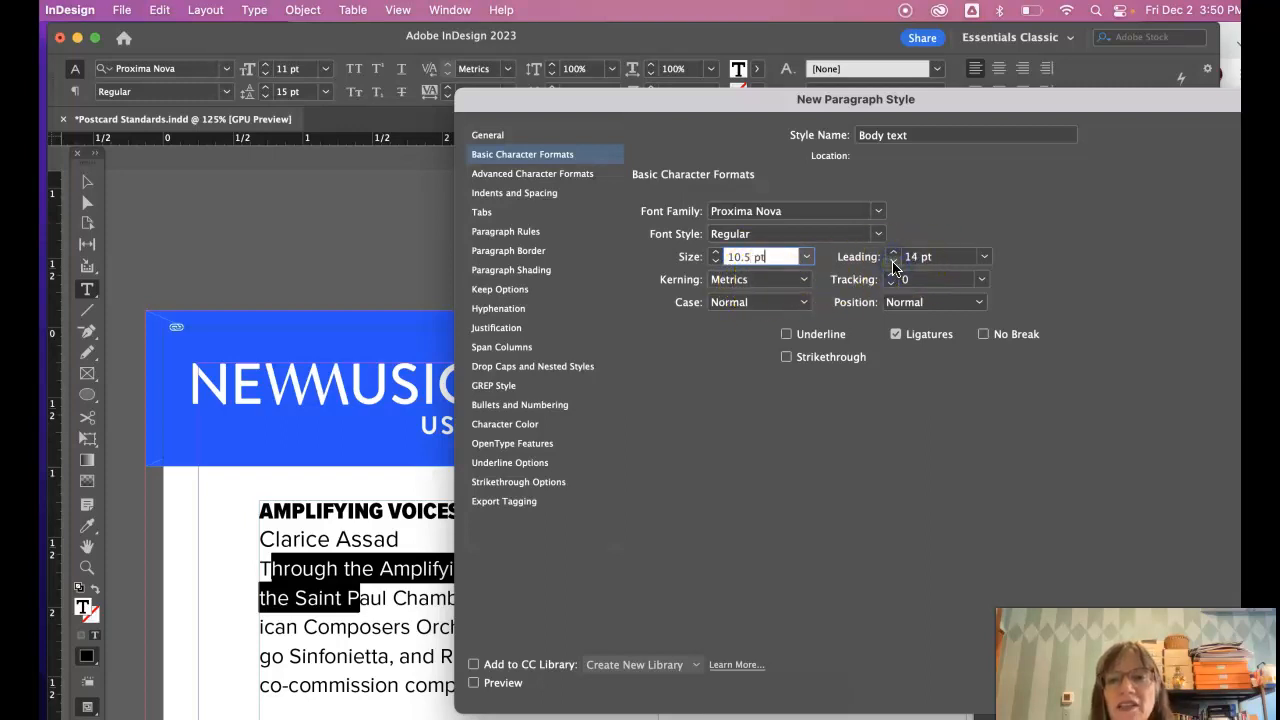
# - Keep Case and Position at Normal, and view the Advanced Character Formats
pyautogui.click(800, 302)
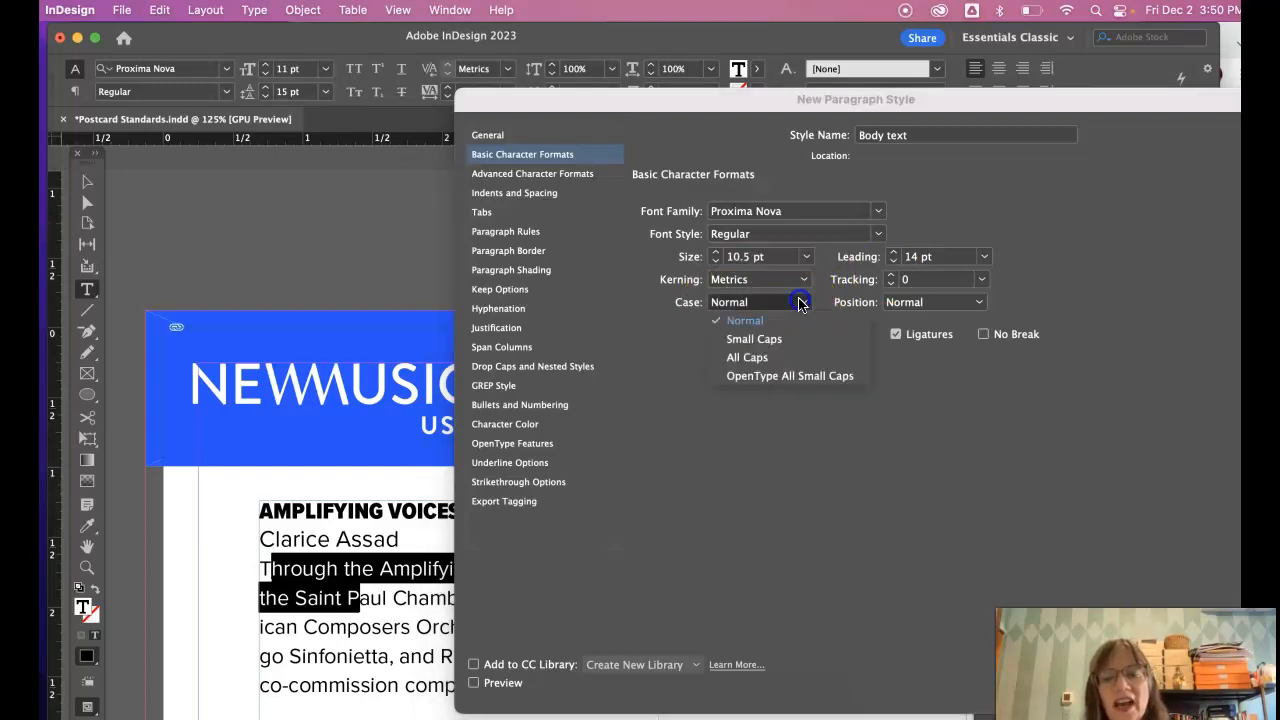
pyautogui.click(800, 302)
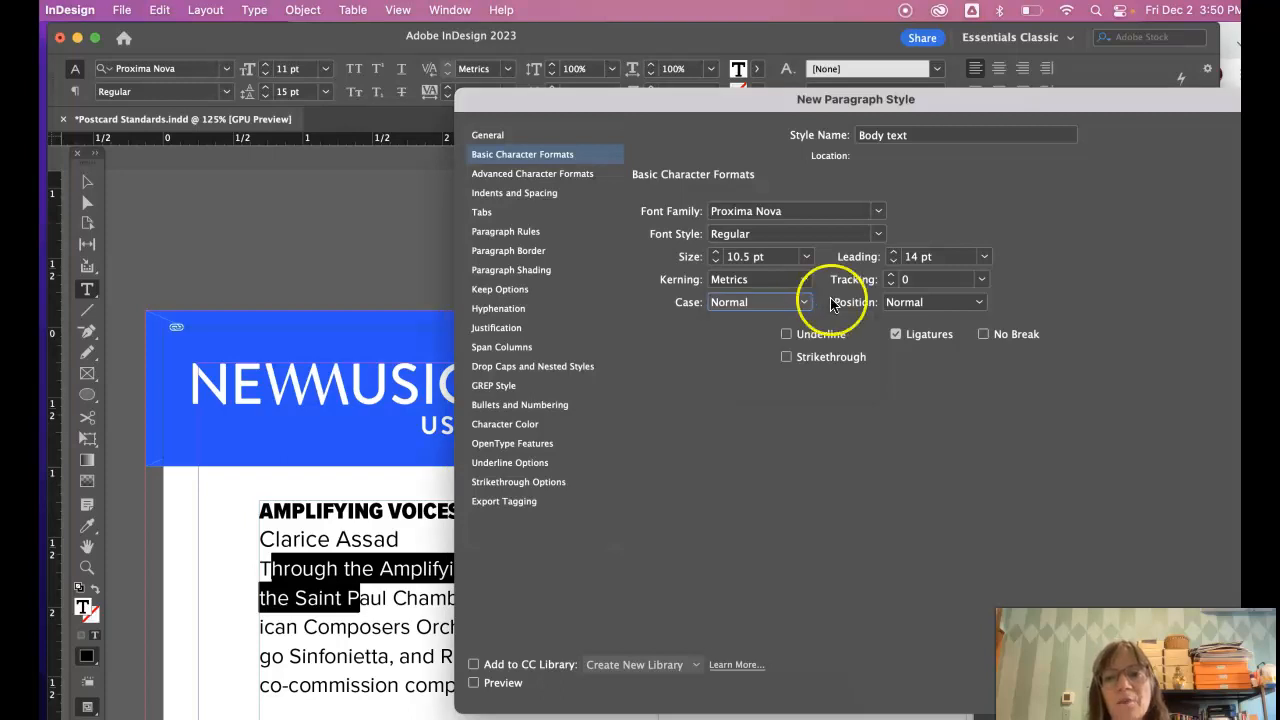
pyautogui.click(976, 304)
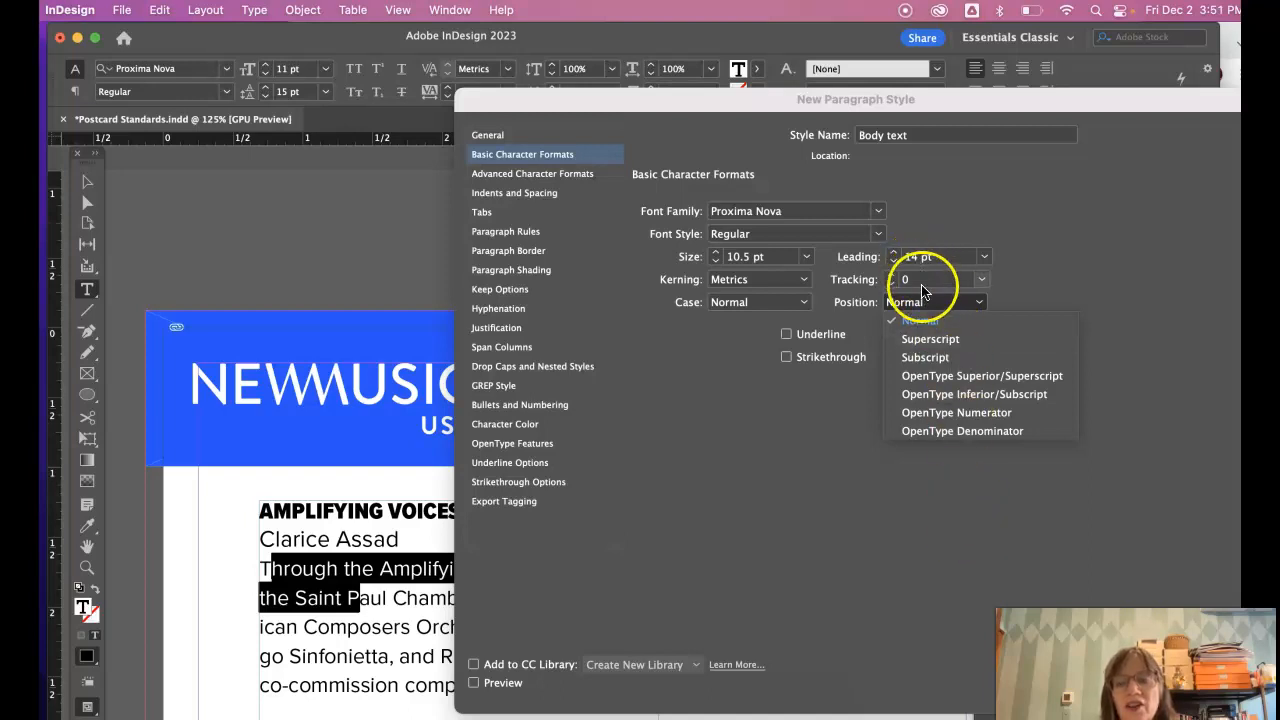
pyautogui.click(925, 302)
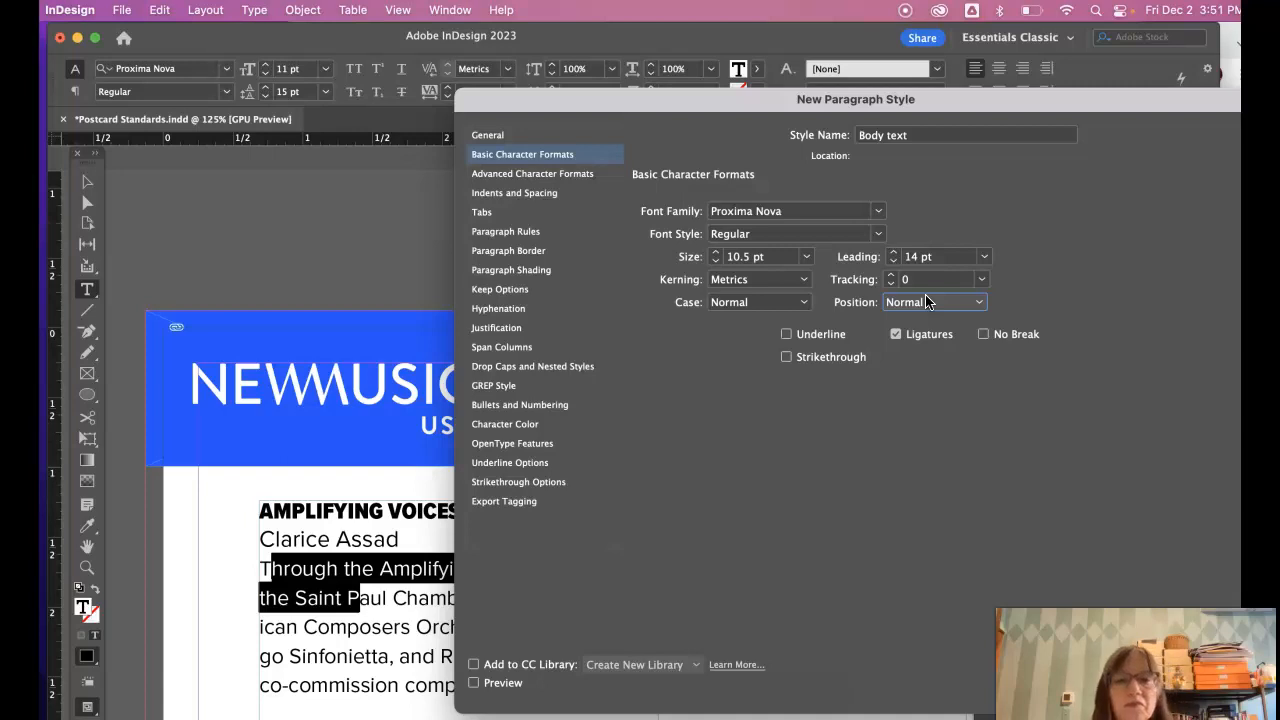
pyautogui.click(517, 177)
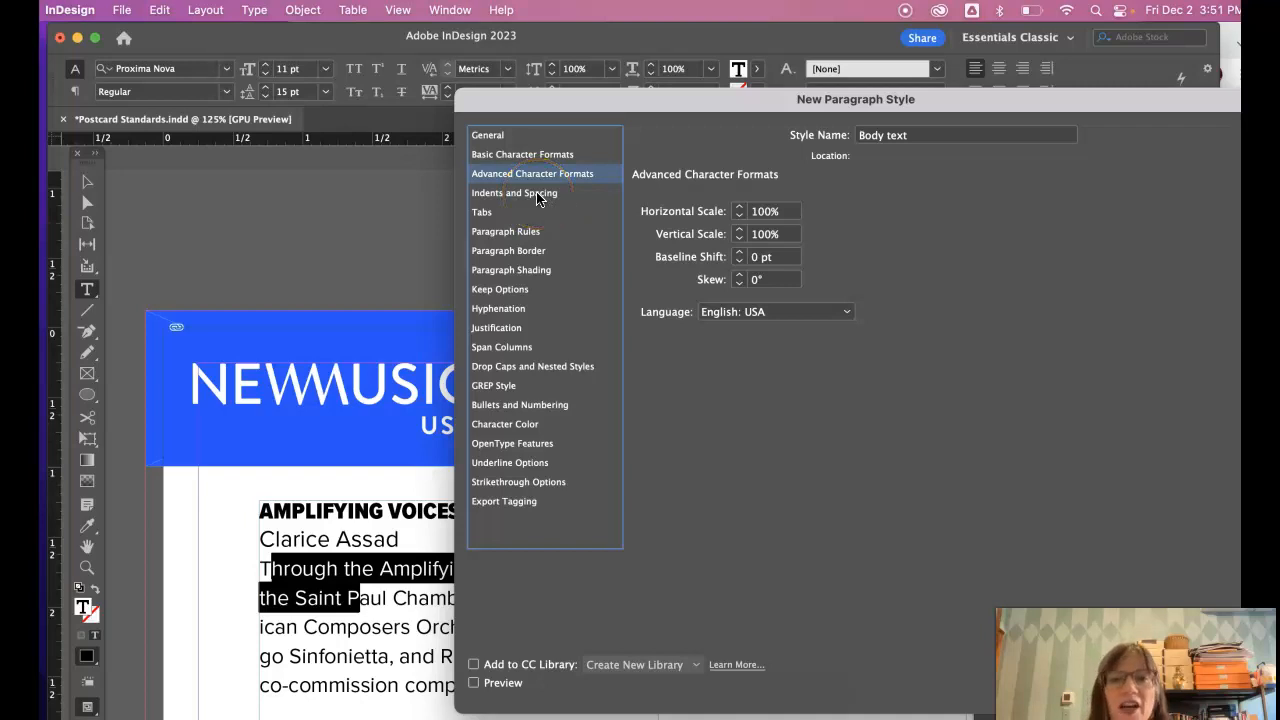
# - Keep the Body text style's paragraph alignment at Left in Indents and Spacing
pyautogui.click(537, 195)
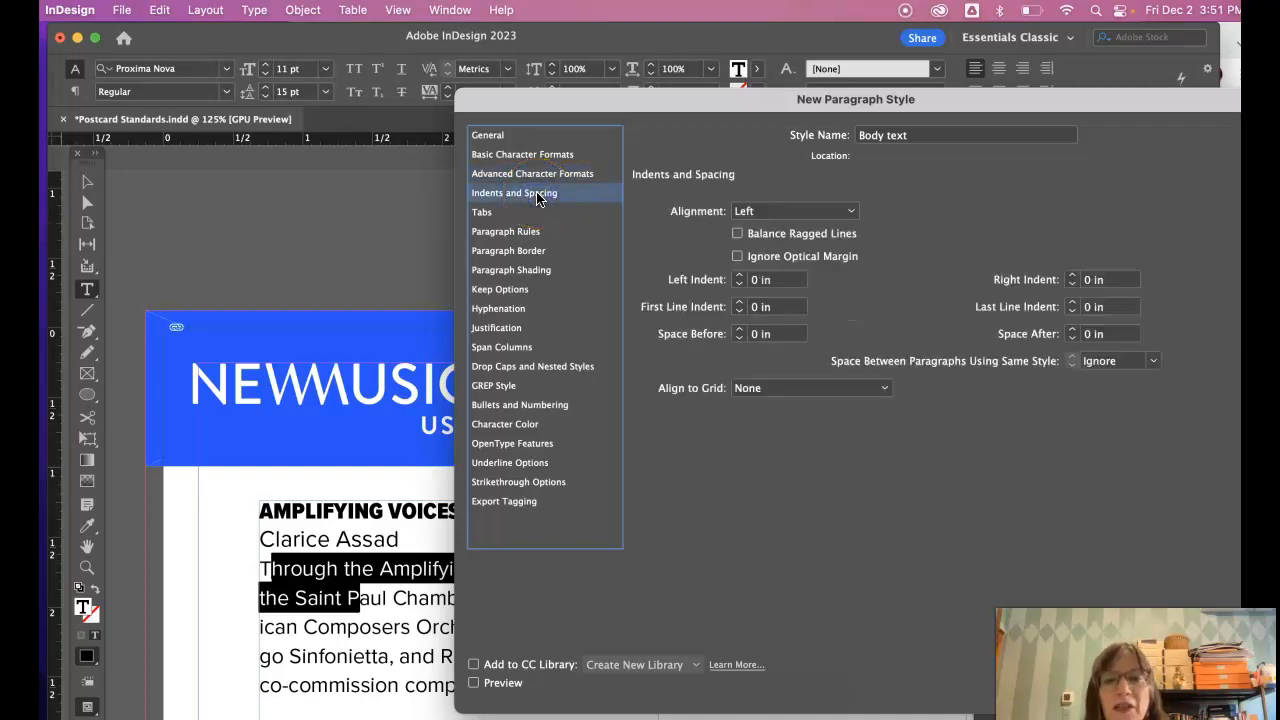
pyautogui.click(826, 211)
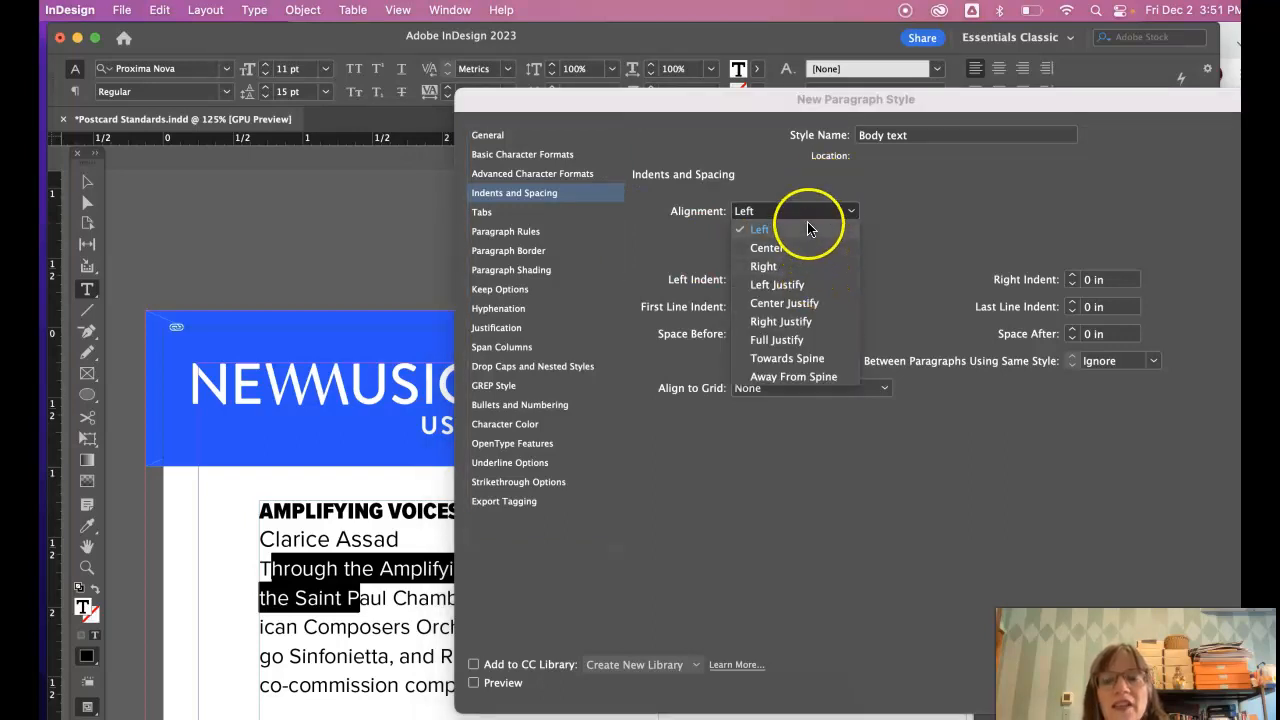
pyautogui.click(808, 213)
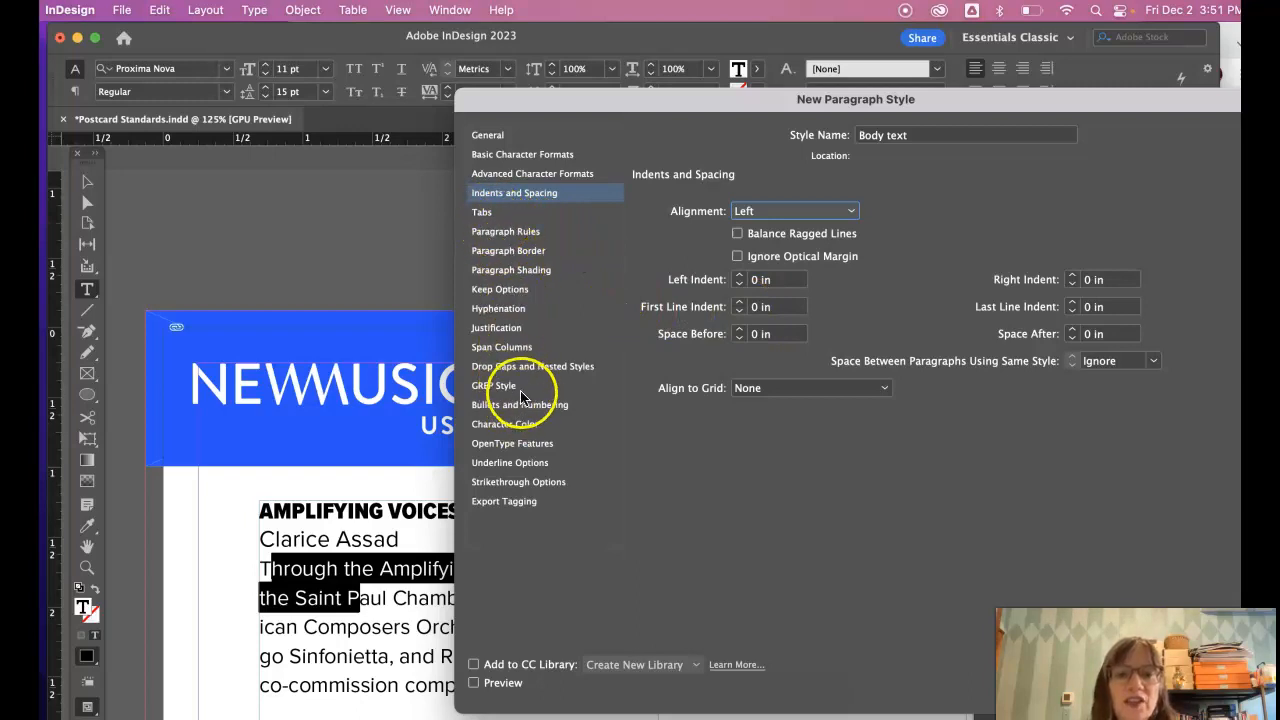
# - Set the character colour to the new muisc red CMYK swatch and create the style
pyautogui.click(514, 426)
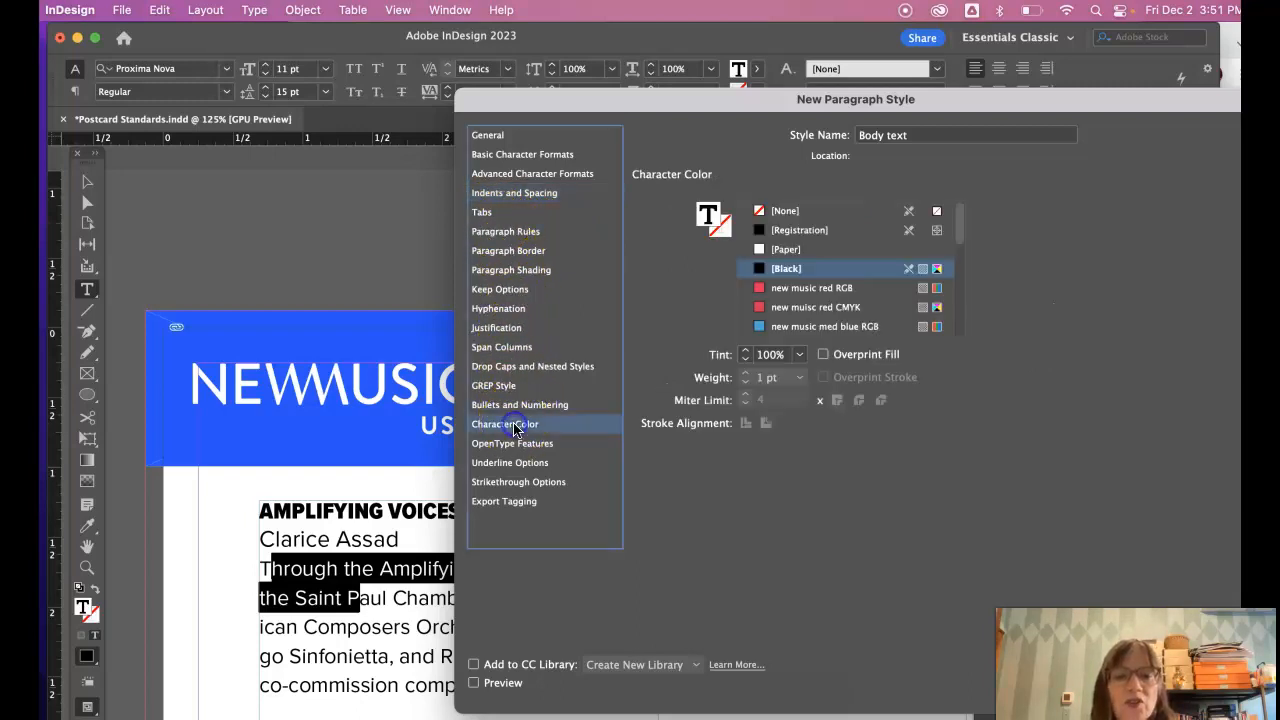
pyautogui.click(962, 238)
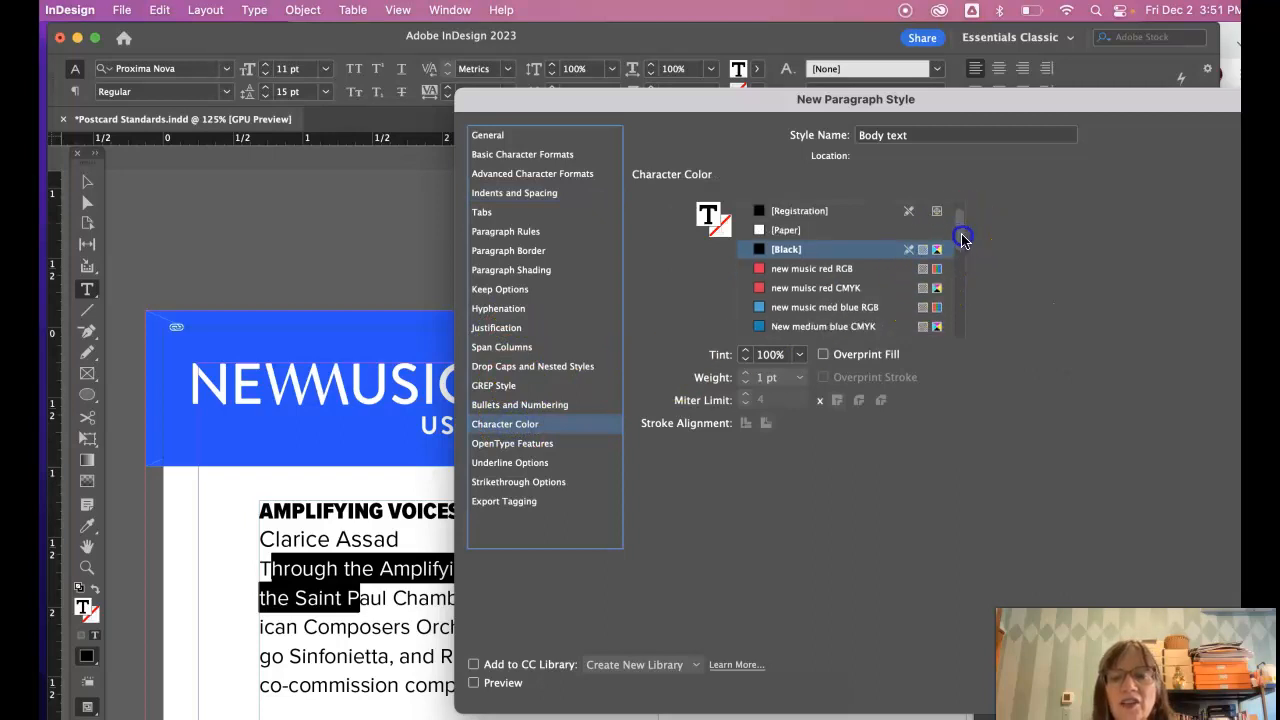
pyautogui.click(962, 243)
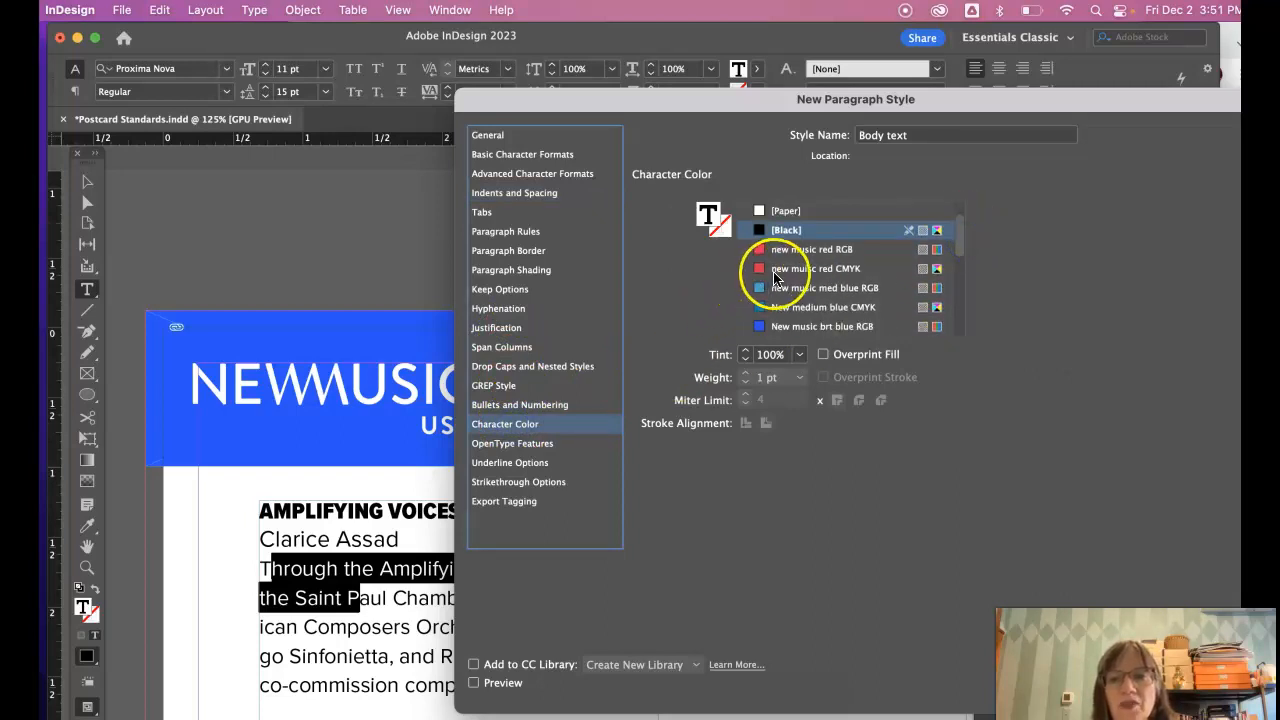
pyautogui.click(778, 270)
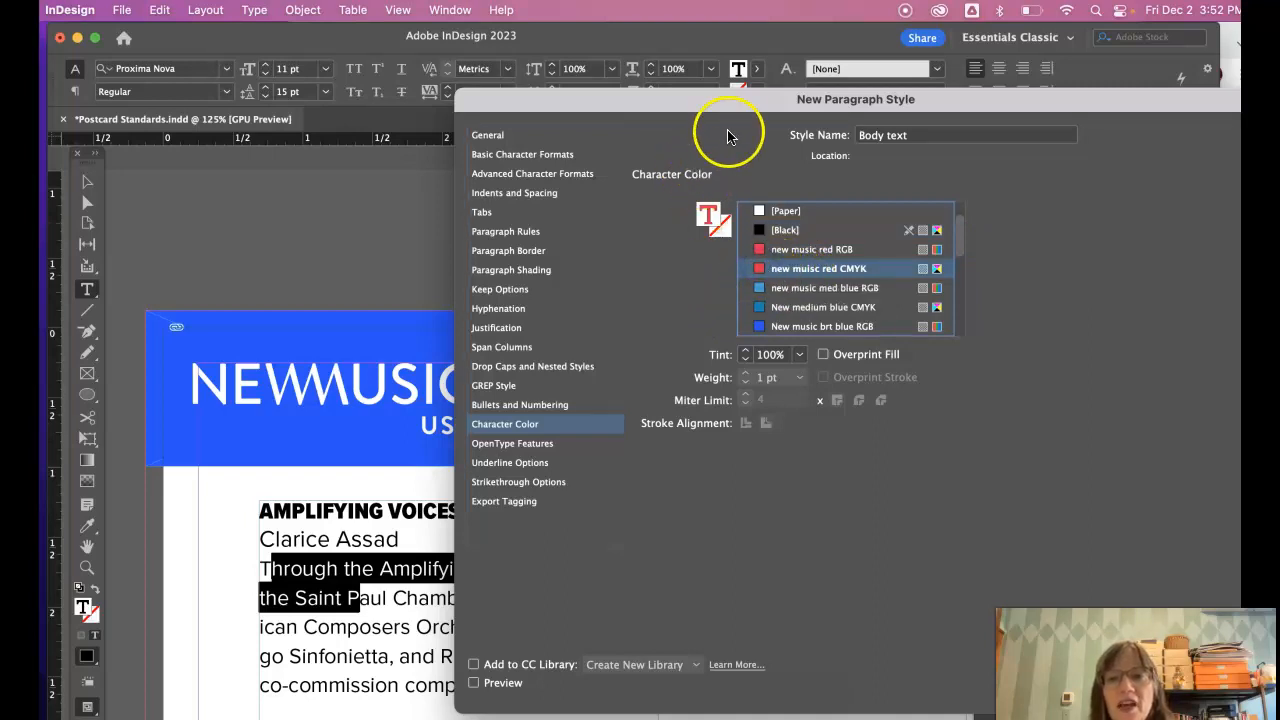
pyautogui.moveTo(732, 101); pyautogui.dragTo(496, 55)
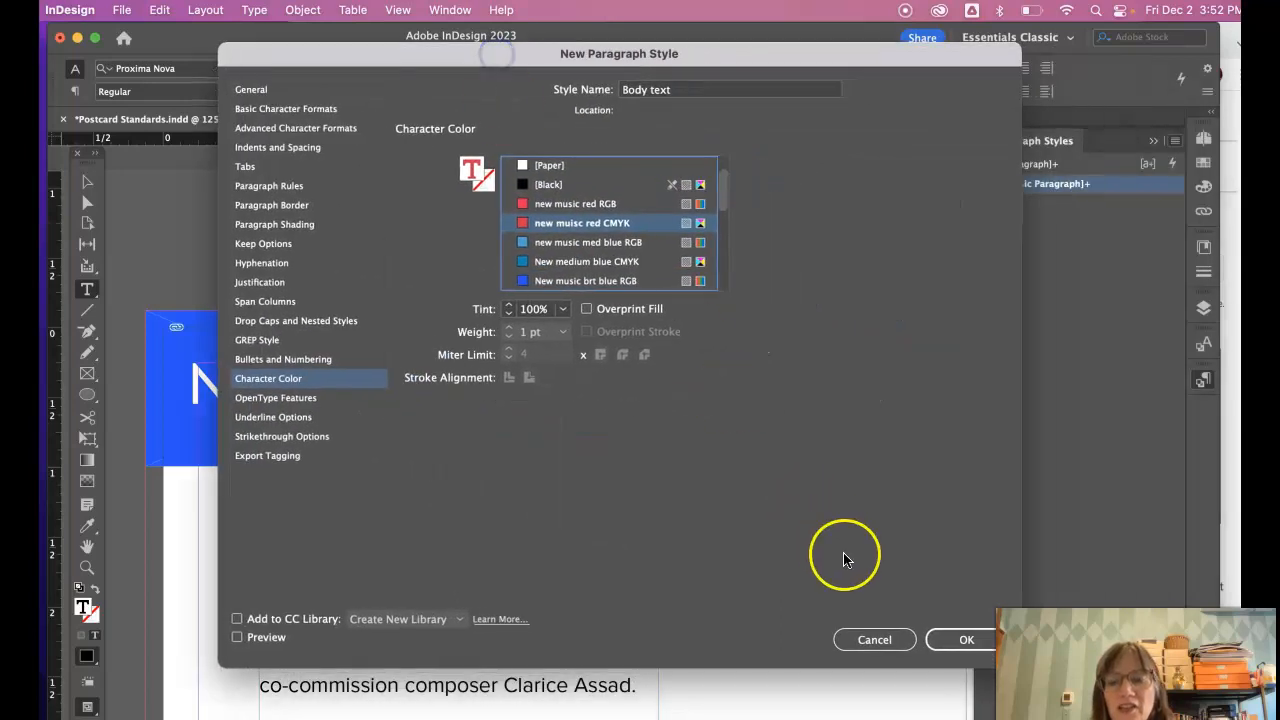
pyautogui.click(960, 641)
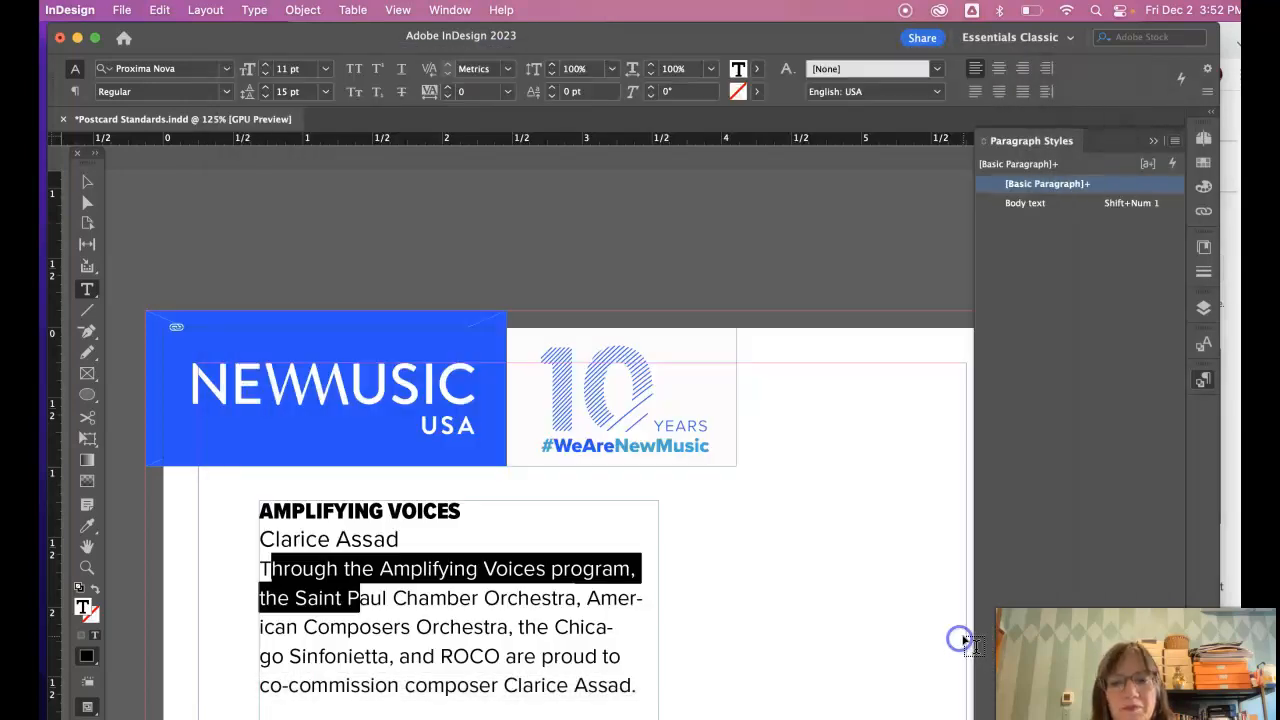
# - Apply Body text to the main paragraph with Shift+Num 1, making it red 10.5 pt
pyautogui.click(505, 608)
pyautogui.moveTo(256, 568); pyautogui.dragTo(632, 686)
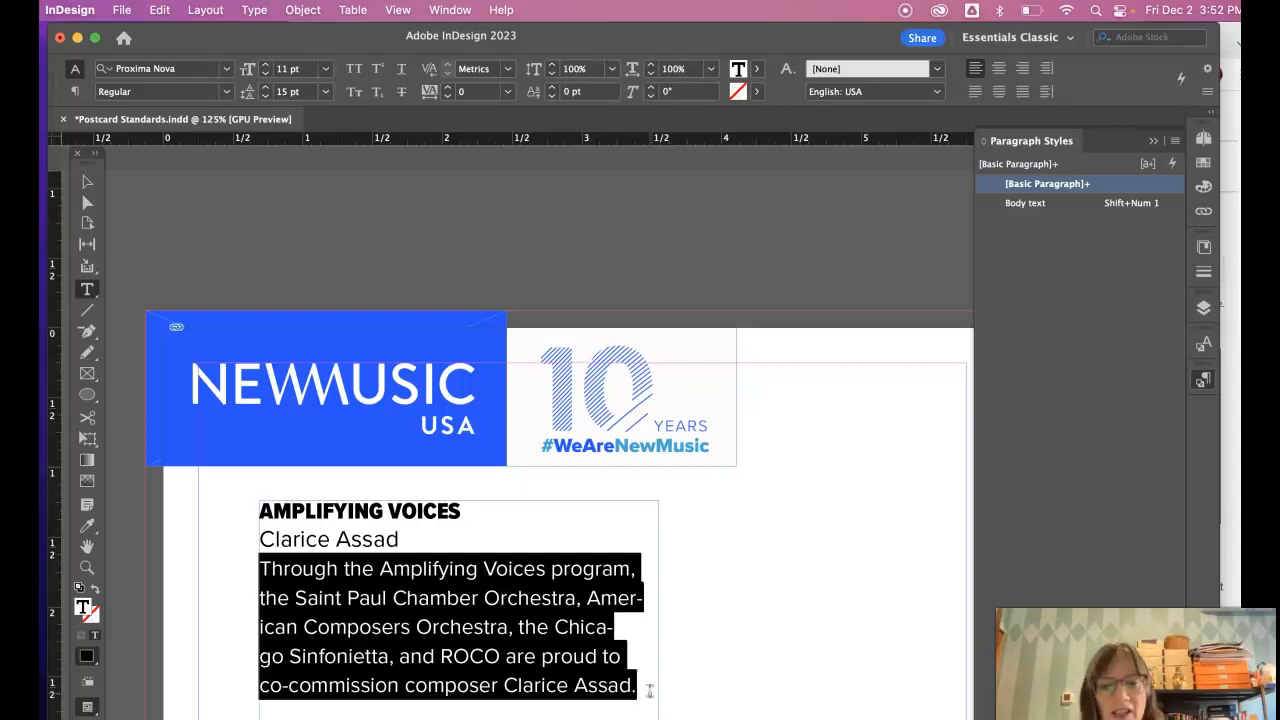
pyautogui.press('shift+KP_1')
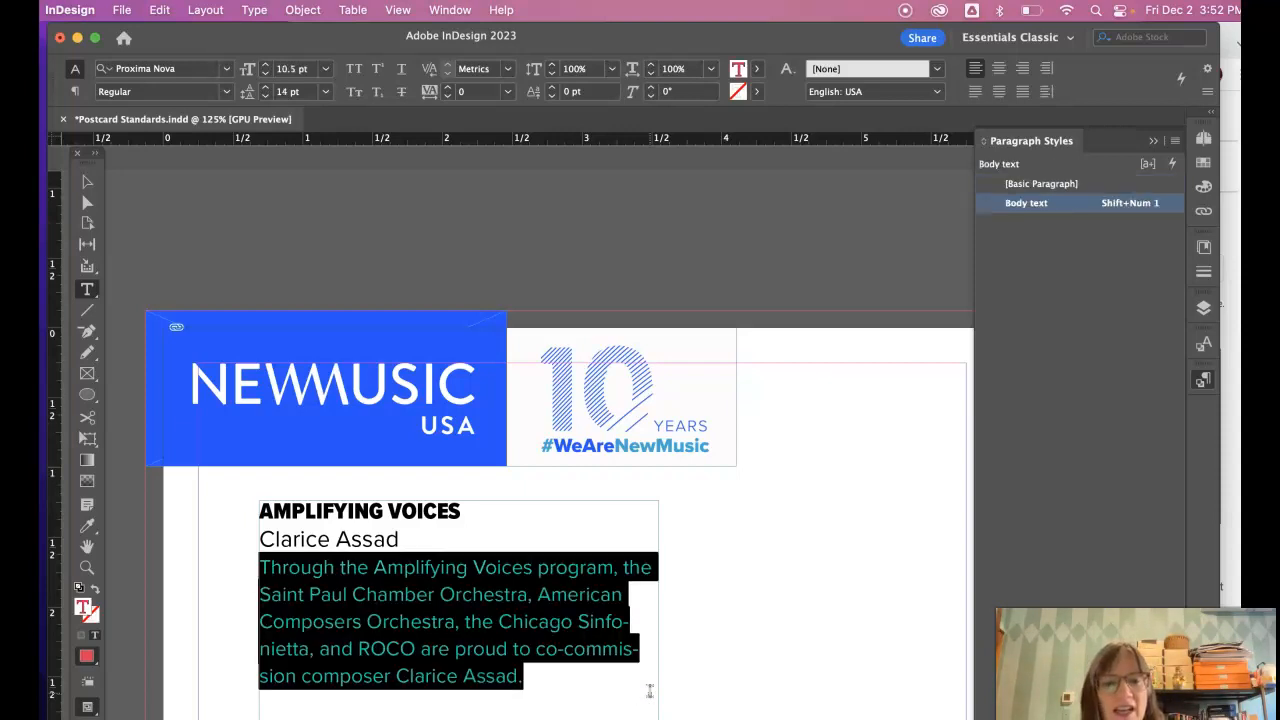
pyautogui.click(438, 648)
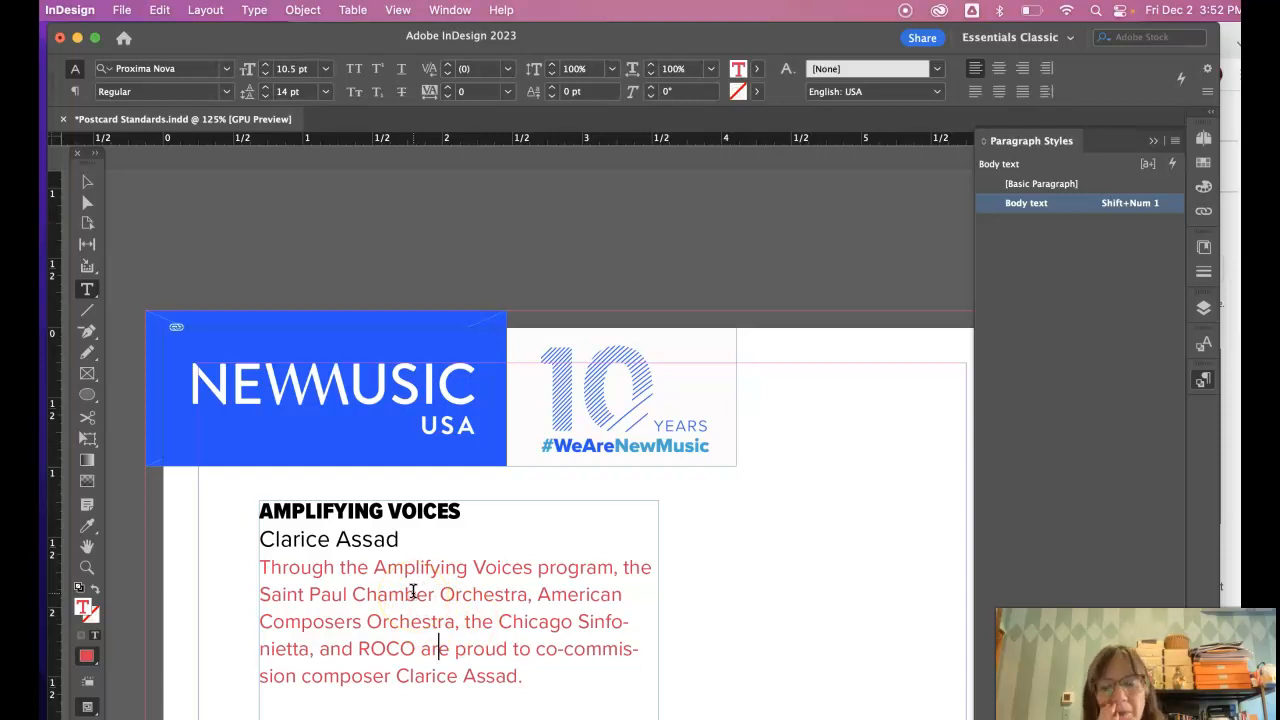
pyautogui.hscroll(-1, 412, 592)
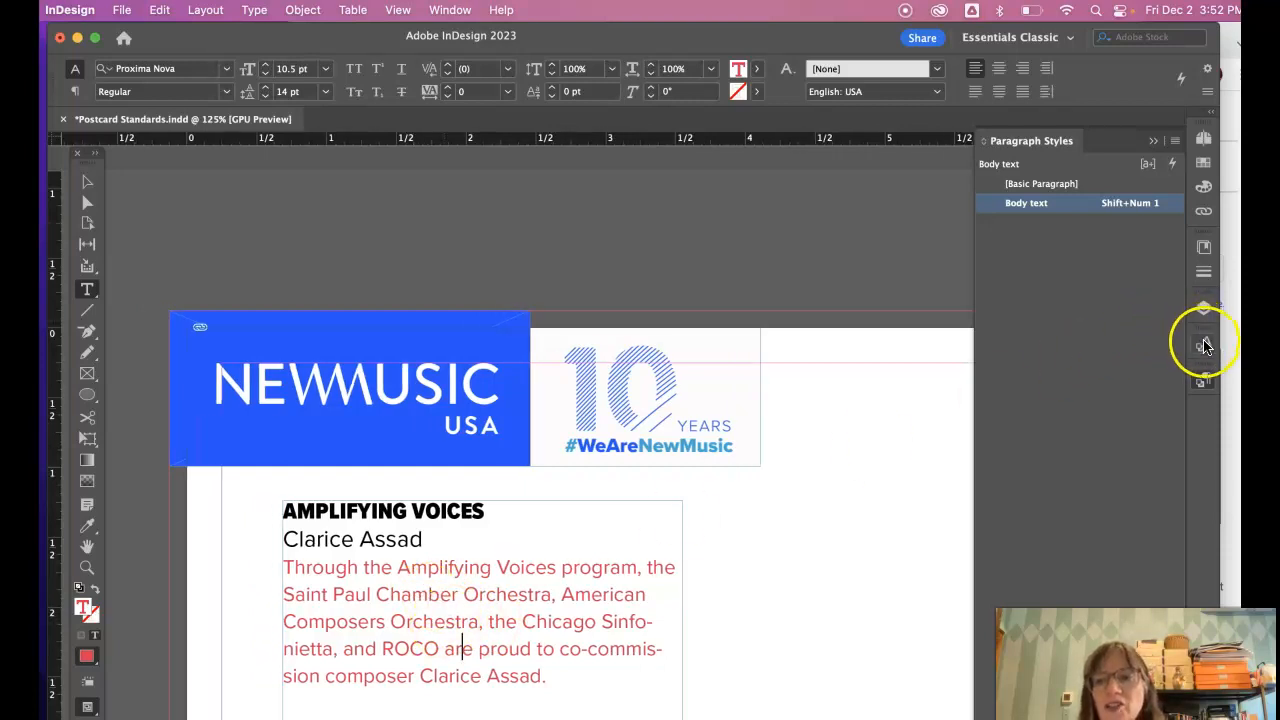
pyautogui.click(1206, 381)
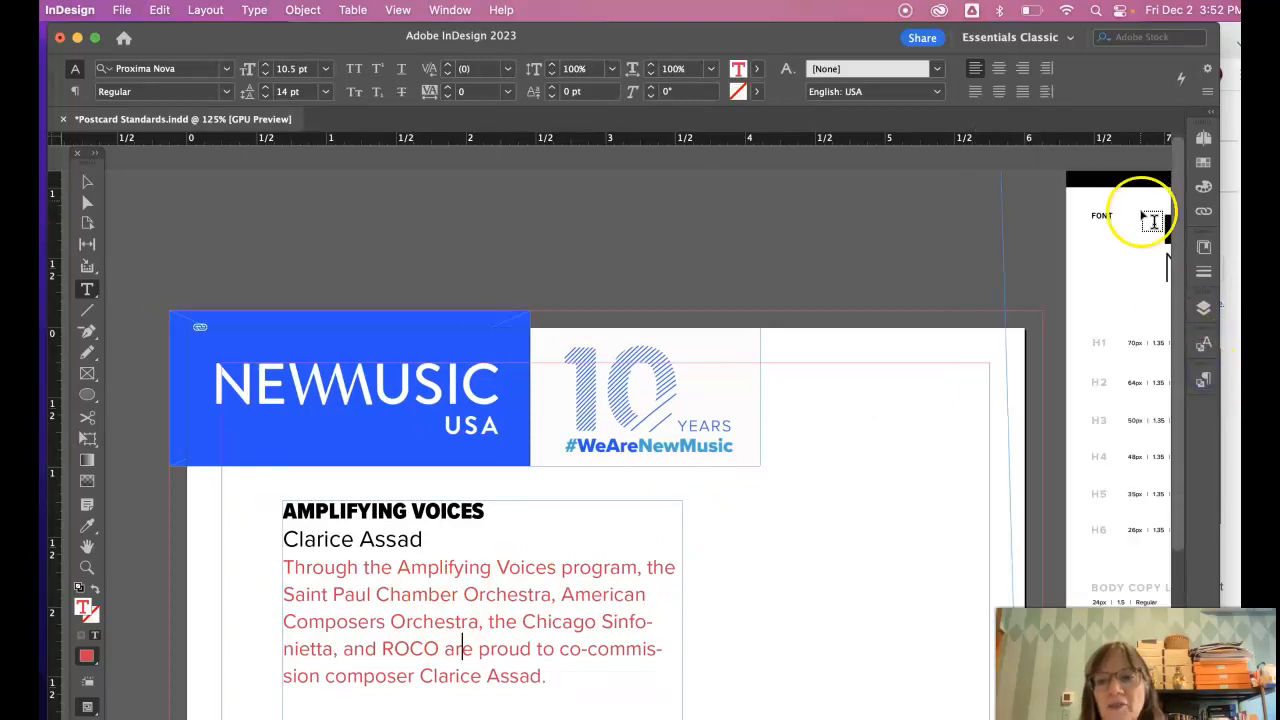
pyautogui.click(1205, 381)
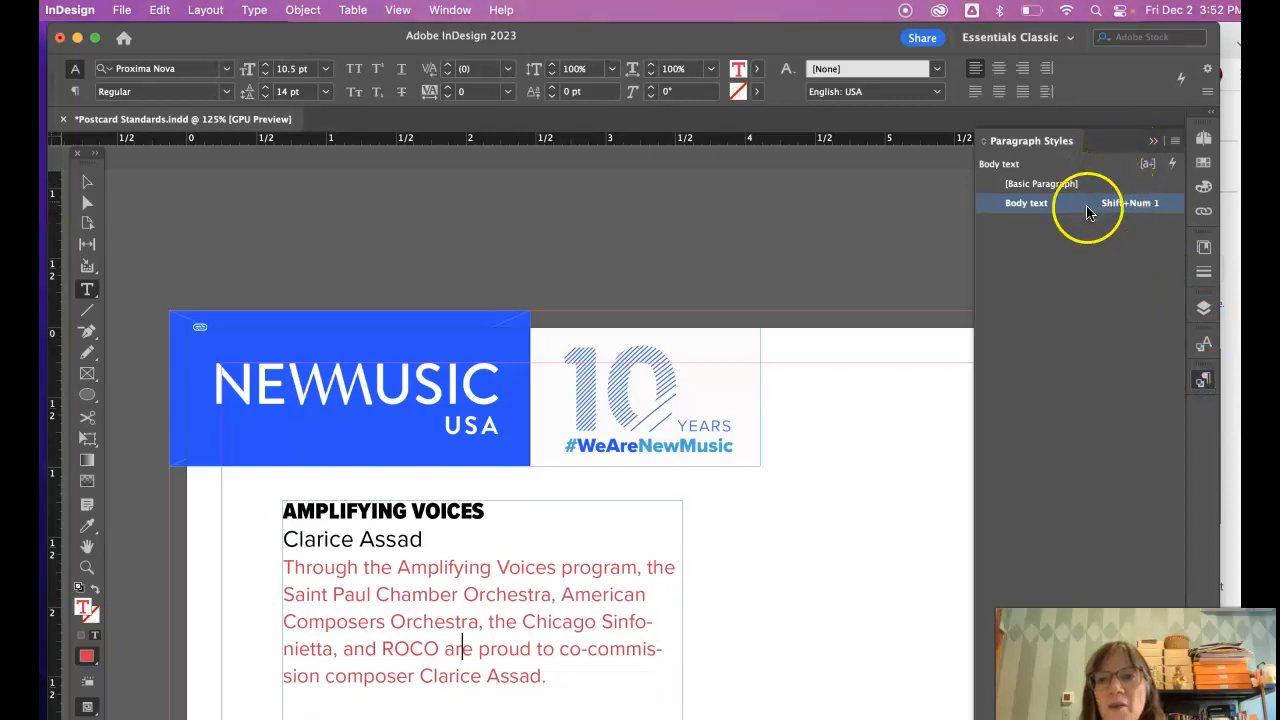
# - Edit Body text to 12 pt in New music brt blue RGB, turning the paragraph blue
pyautogui.doubleClick(1022, 206)
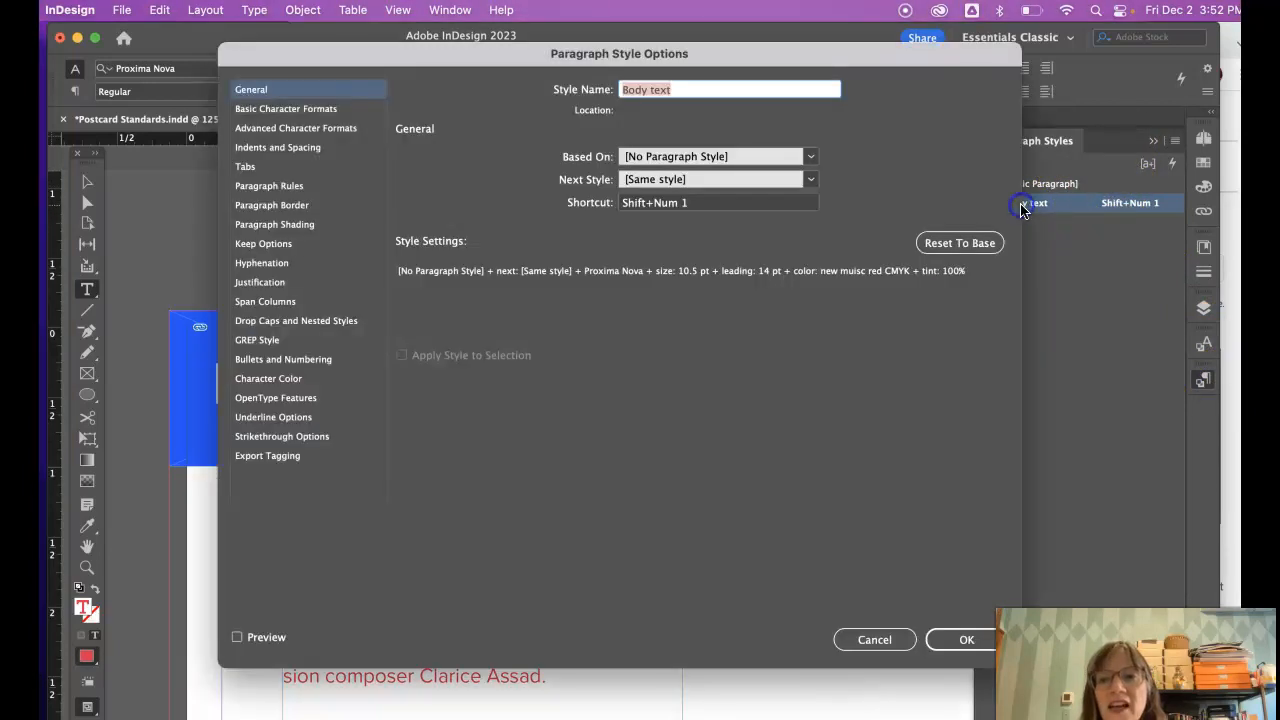
pyautogui.click(300, 109)
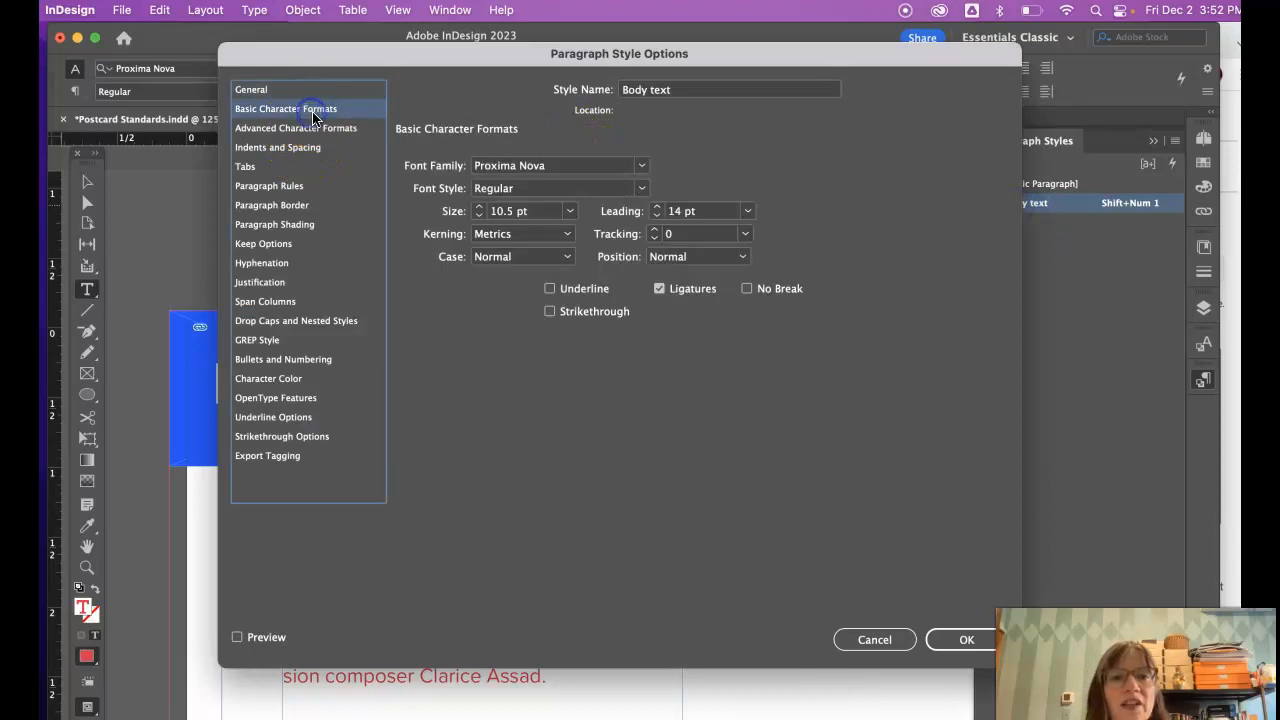
pyautogui.click(480, 207)
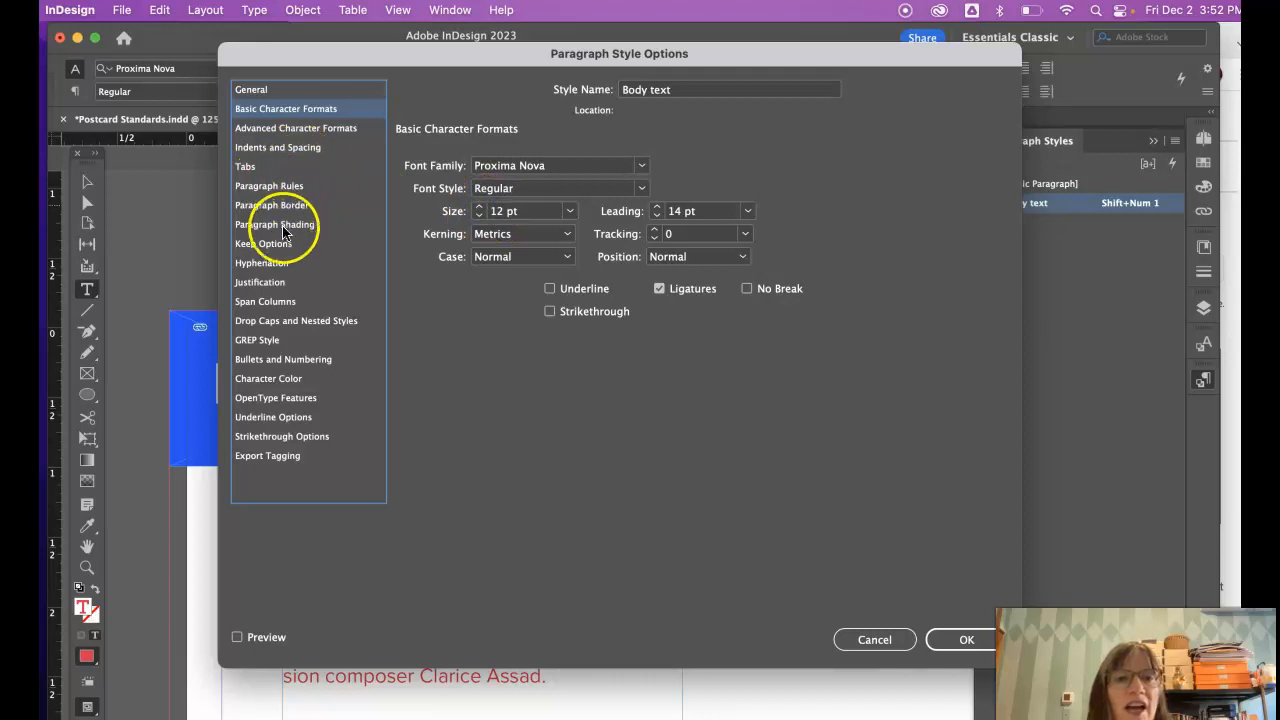
pyautogui.click(282, 378)
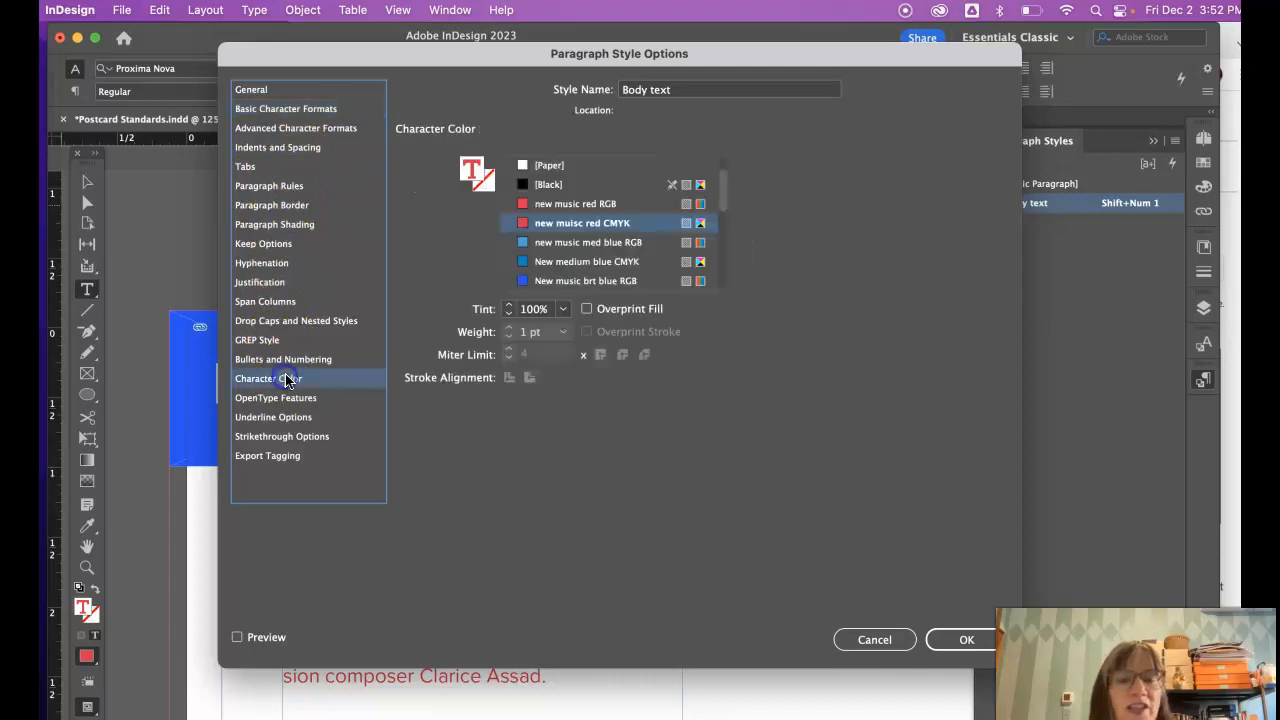
pyautogui.click(601, 281)
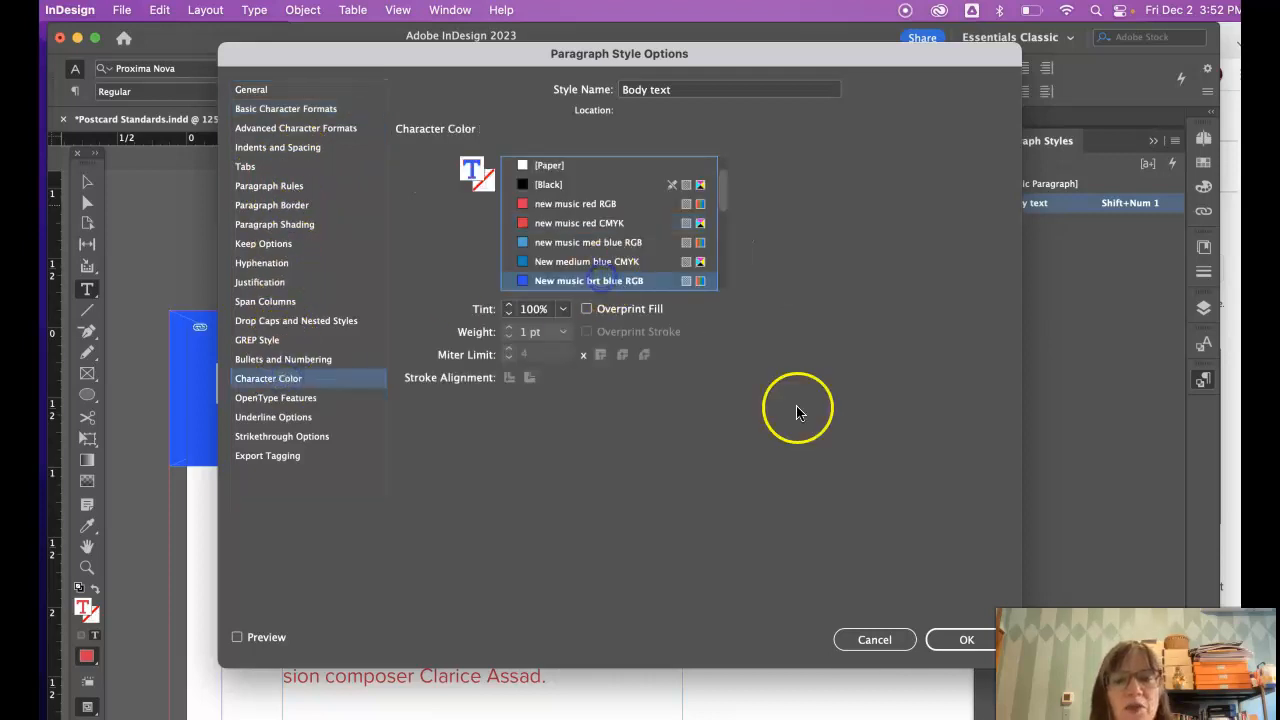
pyautogui.click(978, 640)
pyautogui.click(622, 593)
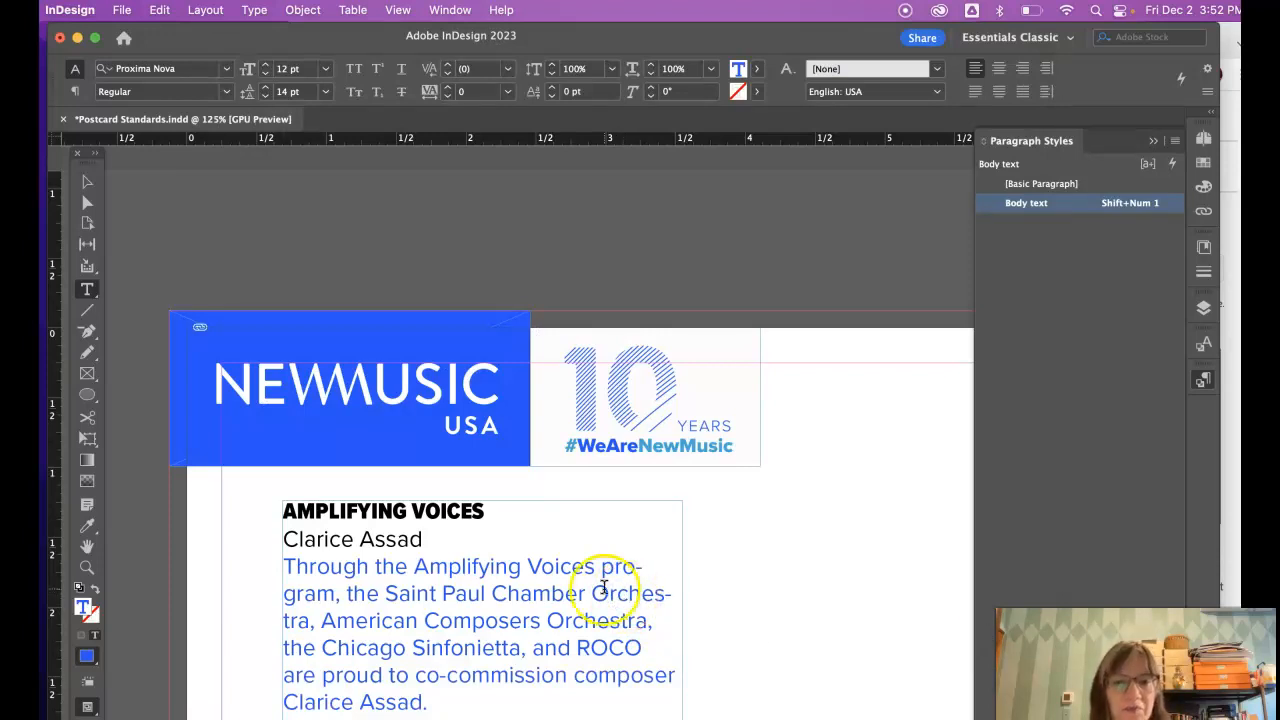
# - Colour the words 'Through the Amplifying' with the New Music gray2 RGB swatch
pyautogui.moveTo(530, 568); pyautogui.dragTo(260, 566)
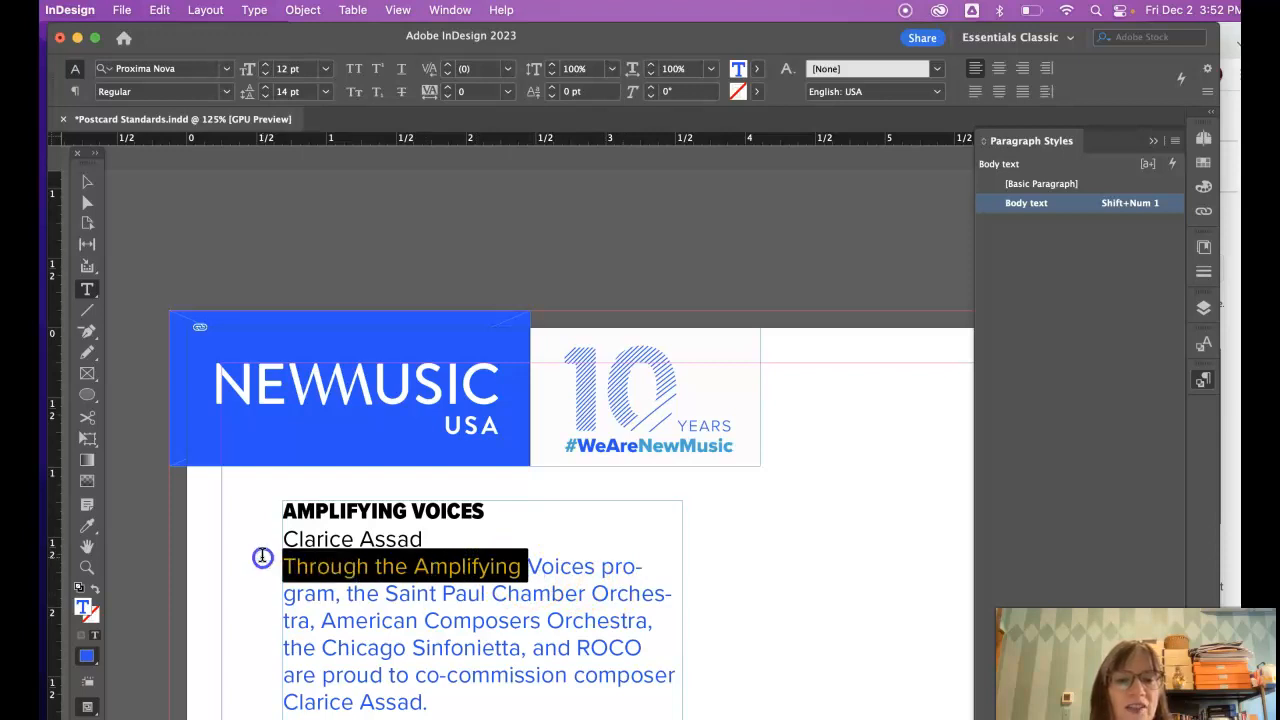
pyautogui.click(1203, 186)
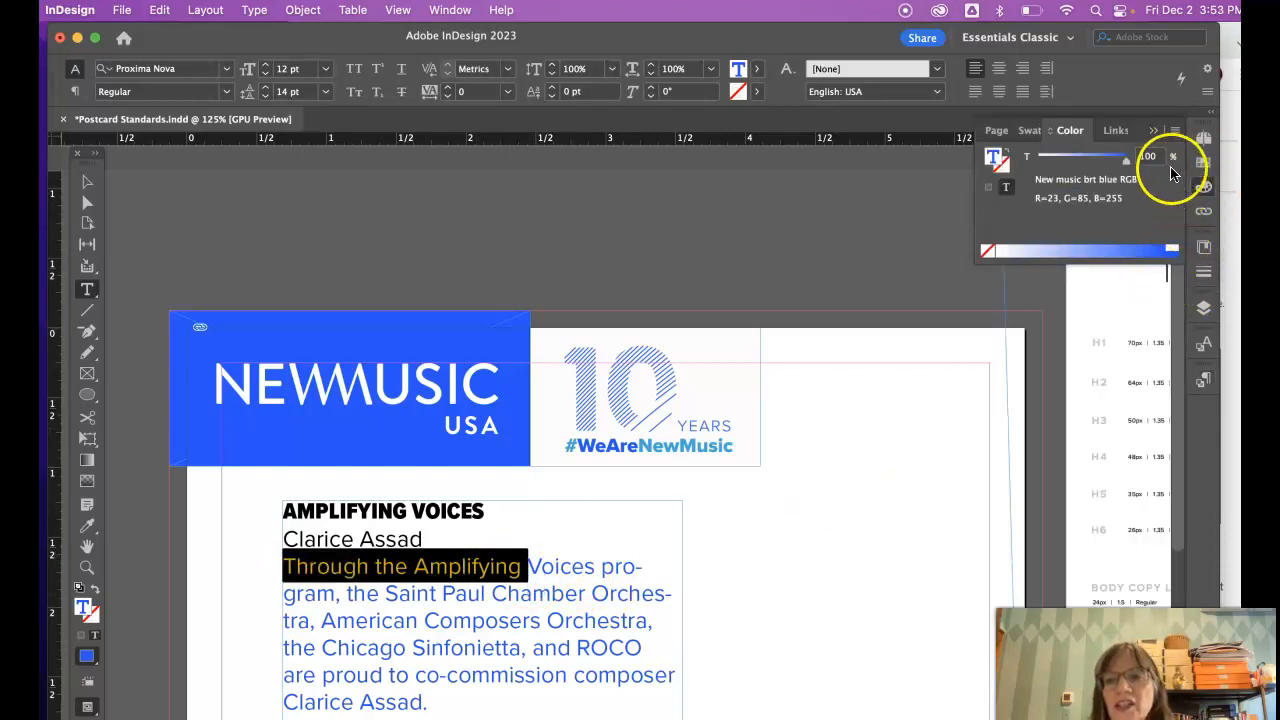
pyautogui.click(1203, 162)
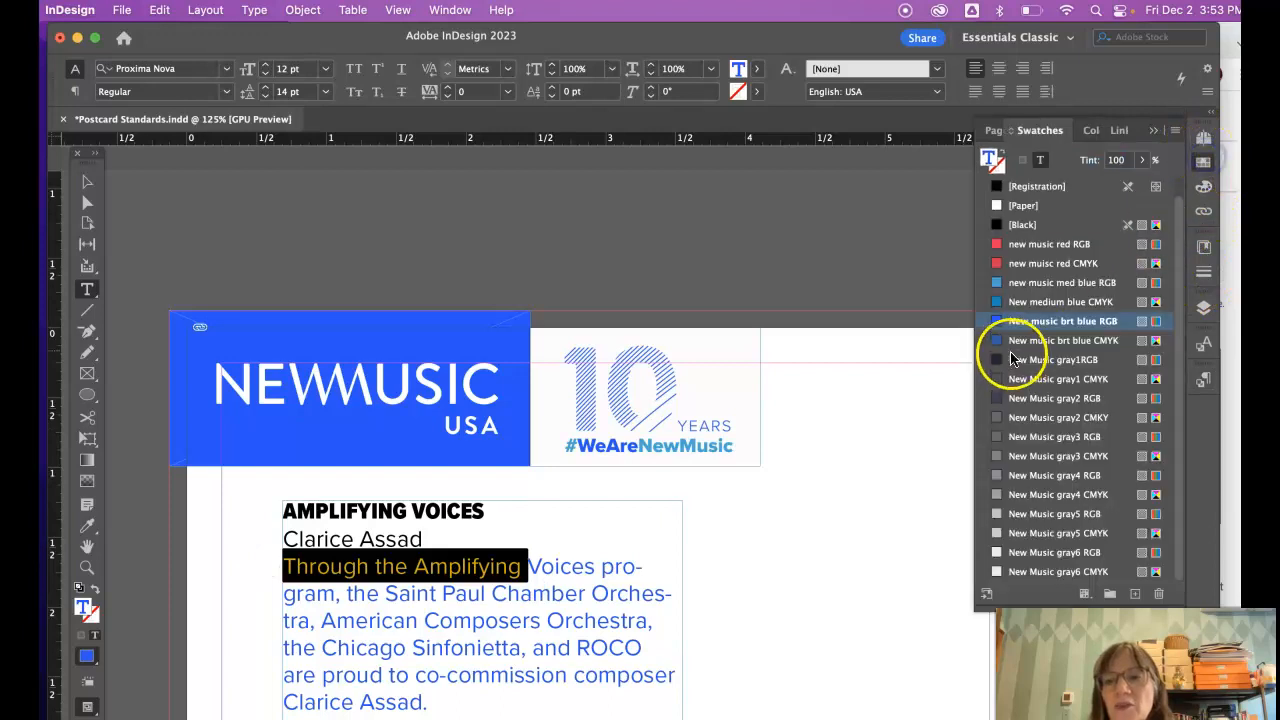
pyautogui.click(1033, 406)
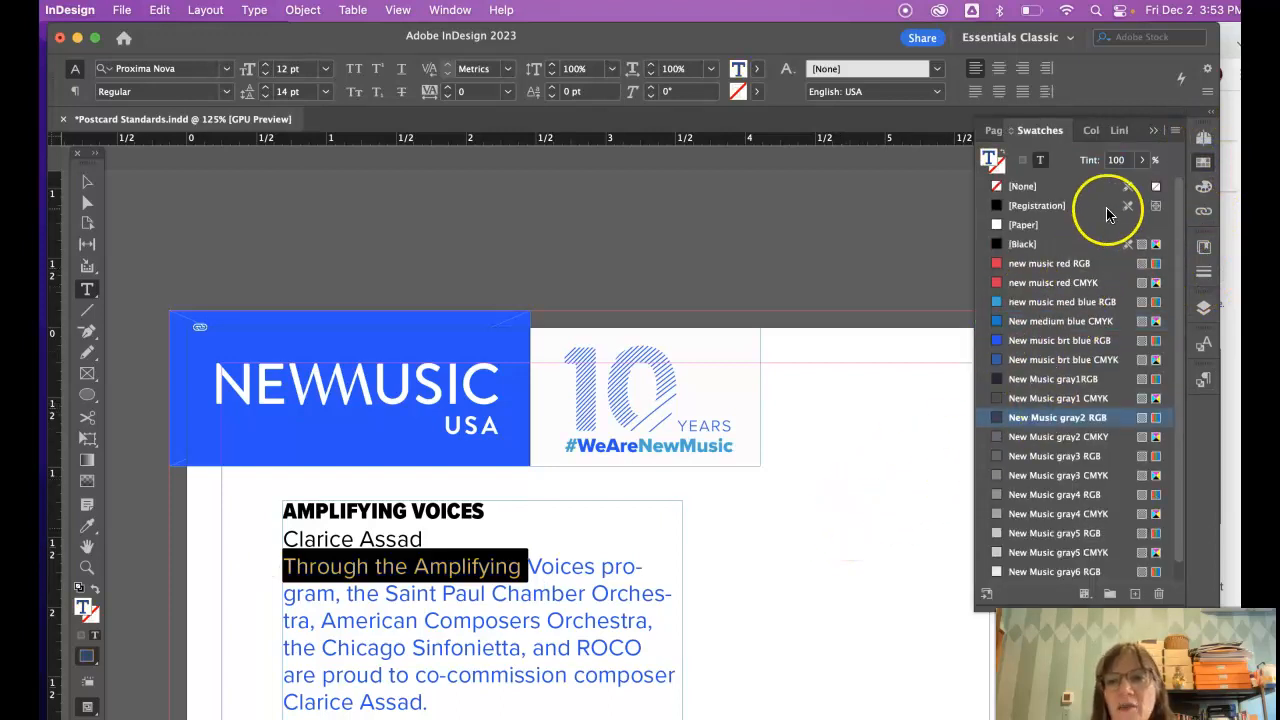
pyautogui.click(930, 392)
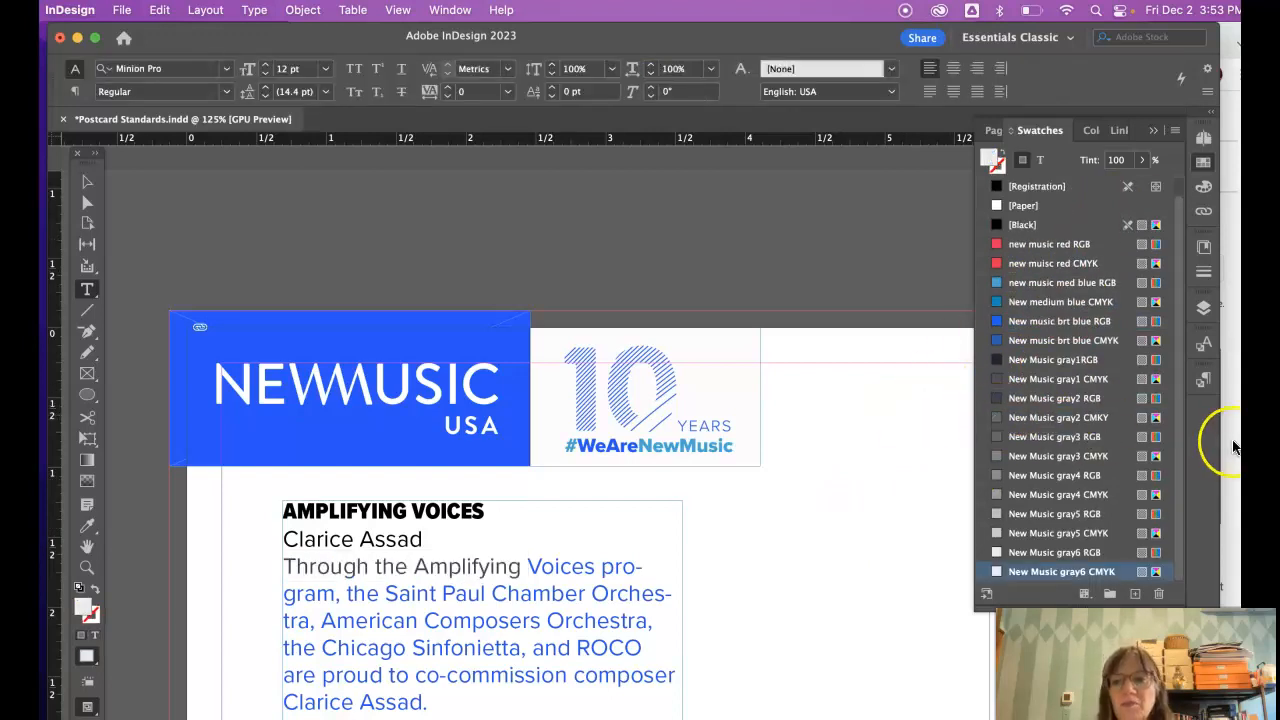
pyautogui.click(1203, 381)
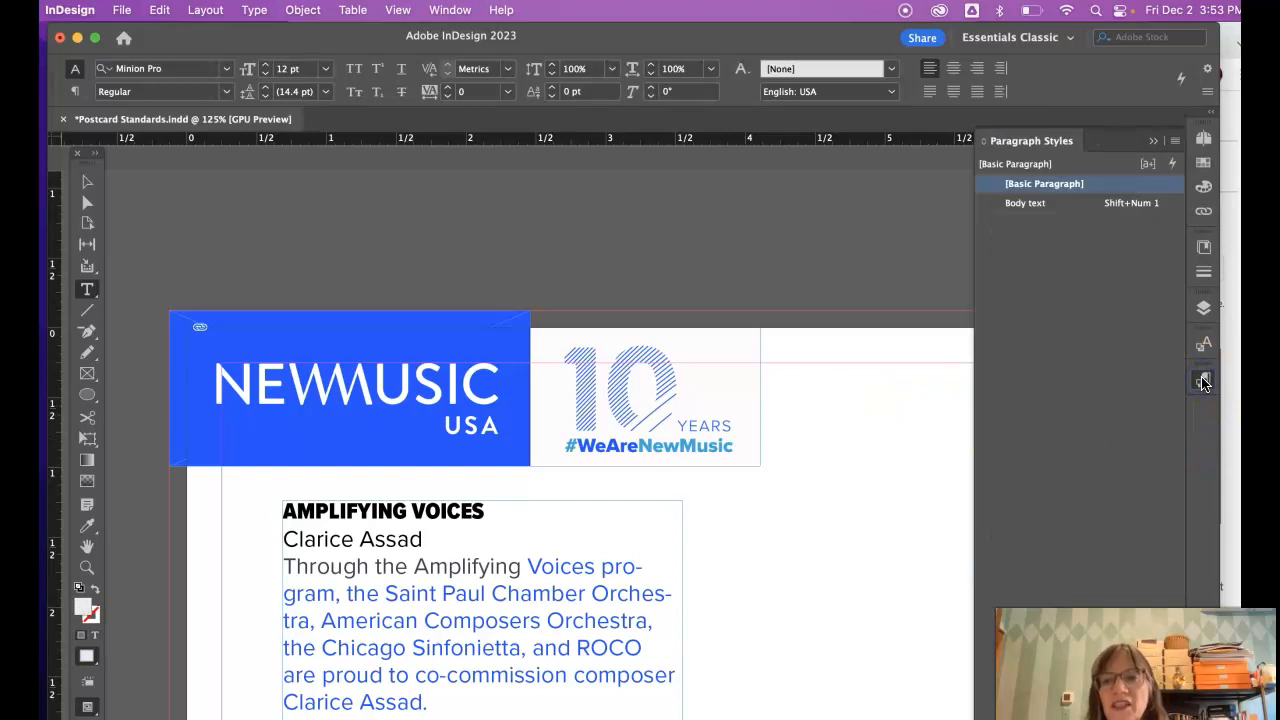
# - Switch the Body text style's character colour back to the red CMYK swatch
pyautogui.doubleClick(1027, 203)
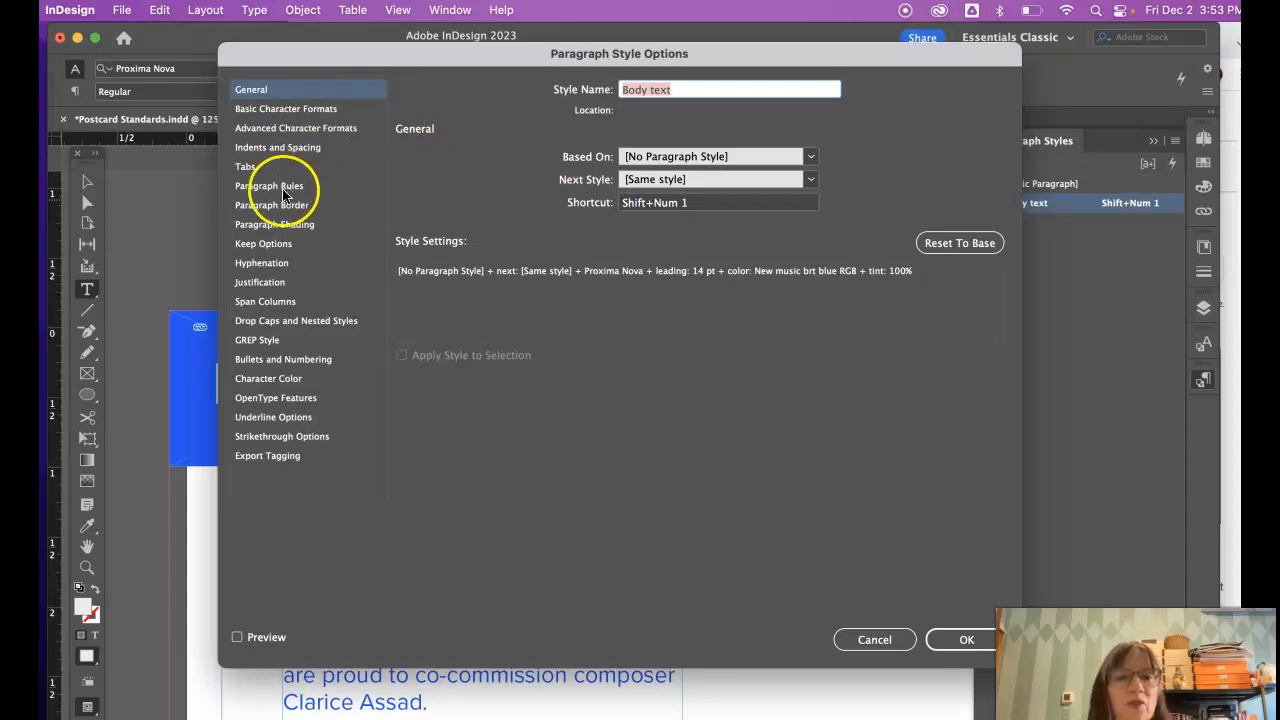
pyautogui.click(270, 380)
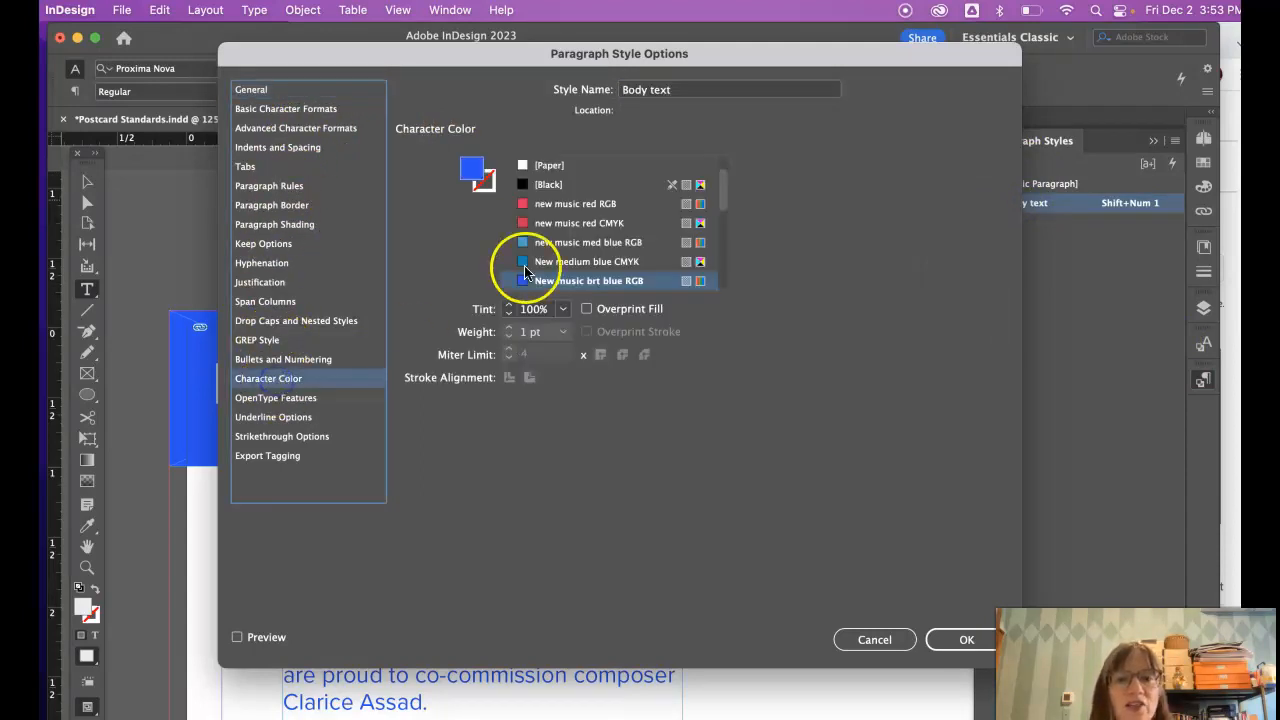
pyautogui.scroll(-4, 597, 238)
pyautogui.scroll(2, 597, 232)
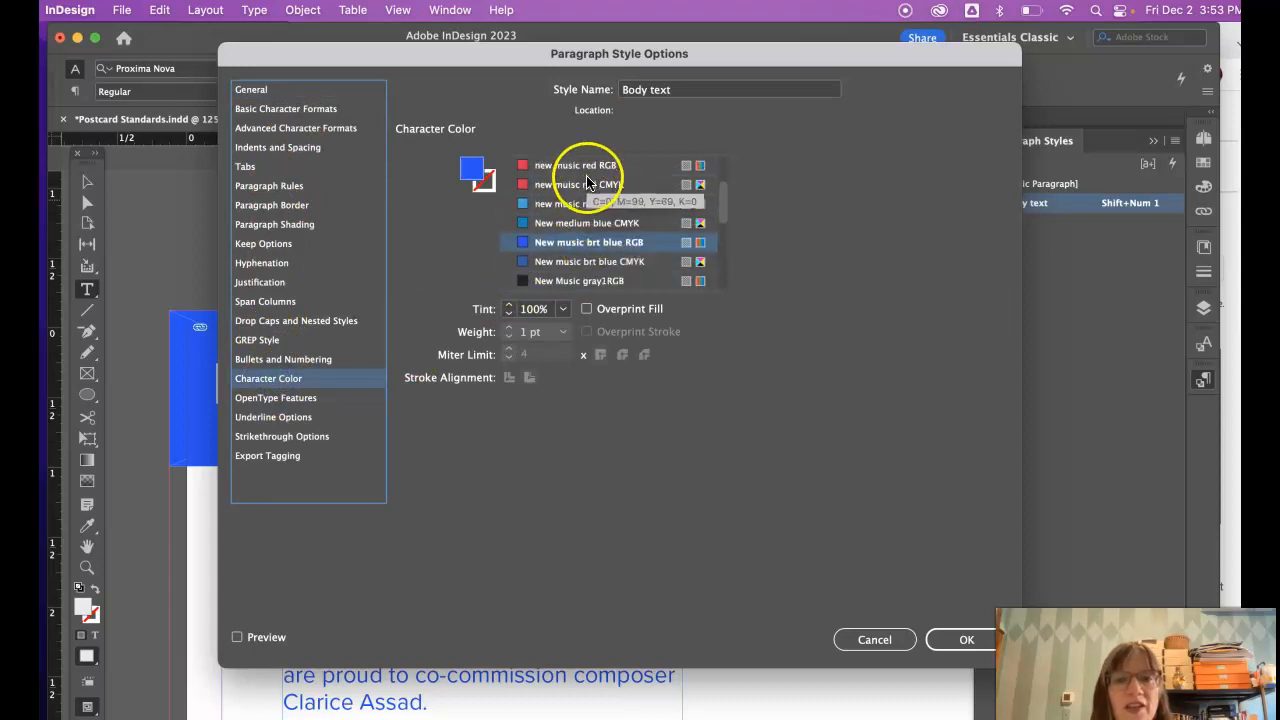
pyautogui.click(580, 184)
pyautogui.scroll(2, 590, 220)
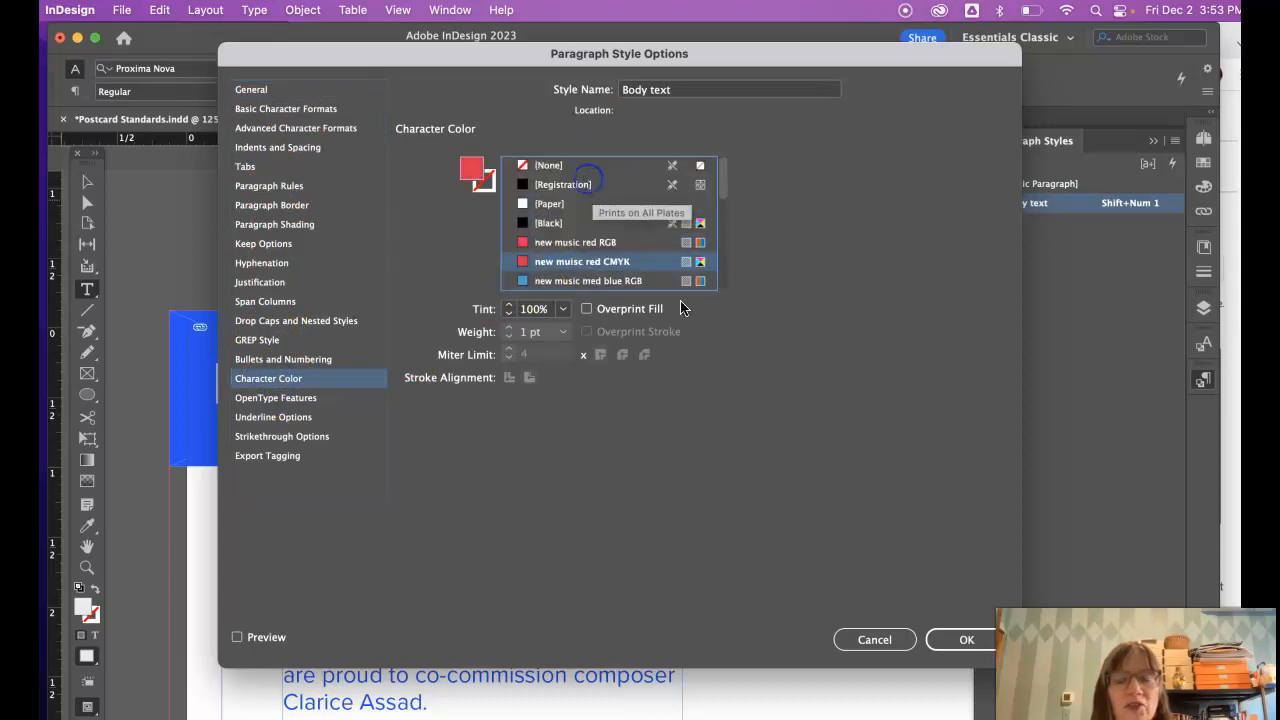
pyautogui.click(966, 641)
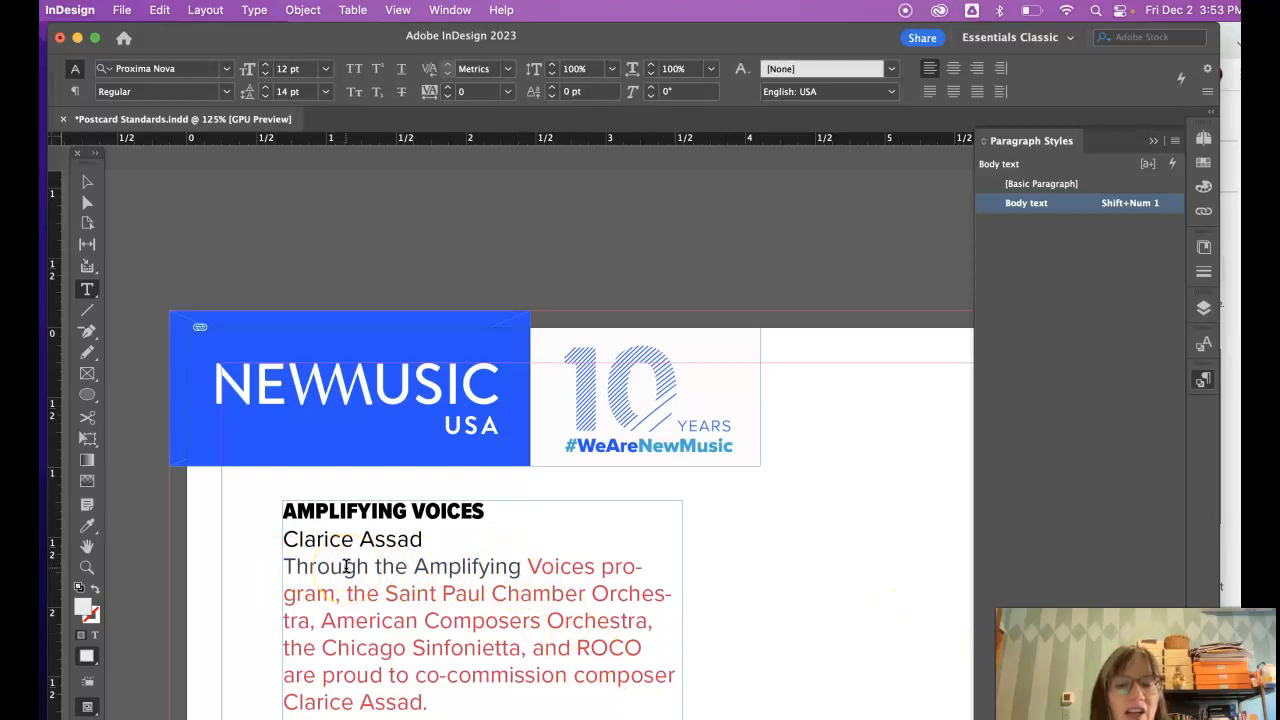
# - Make 'Saint Paul Chamber Orchestra, American Composers' Proxima Nova Medium Italic
pyautogui.moveTo(447, 566); pyautogui.dragTo(605, 594)
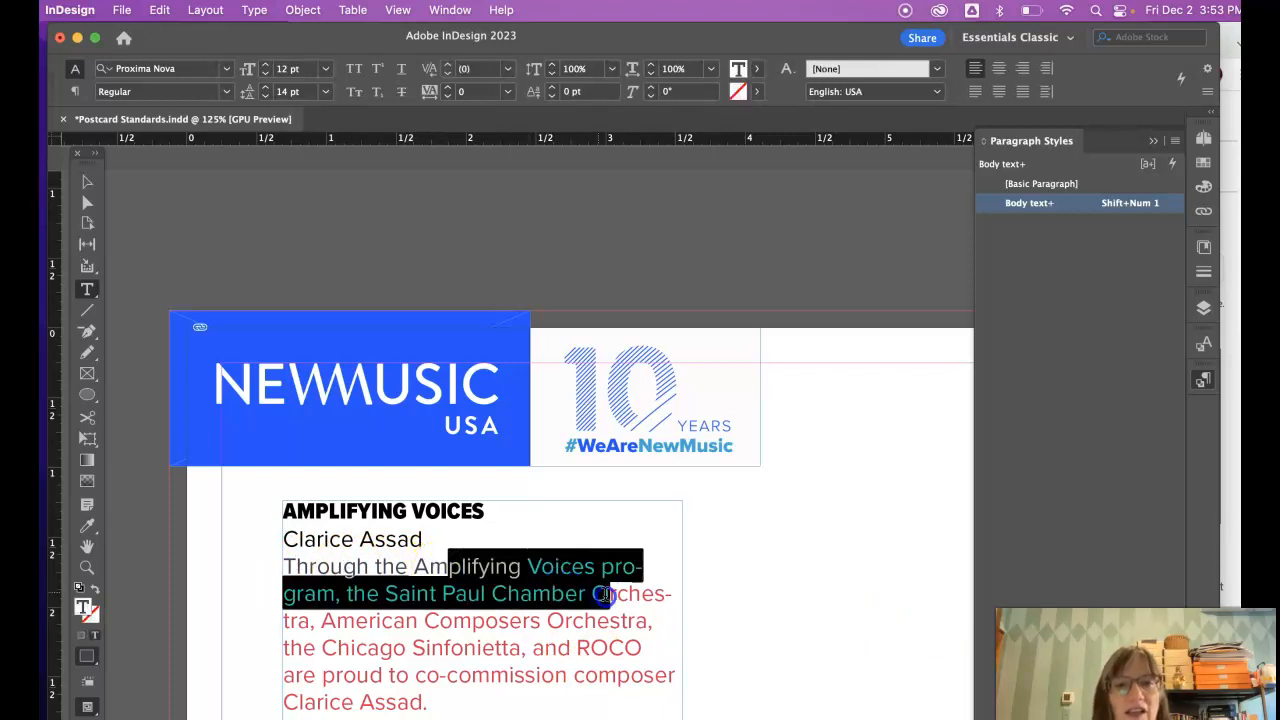
pyautogui.click(593, 588)
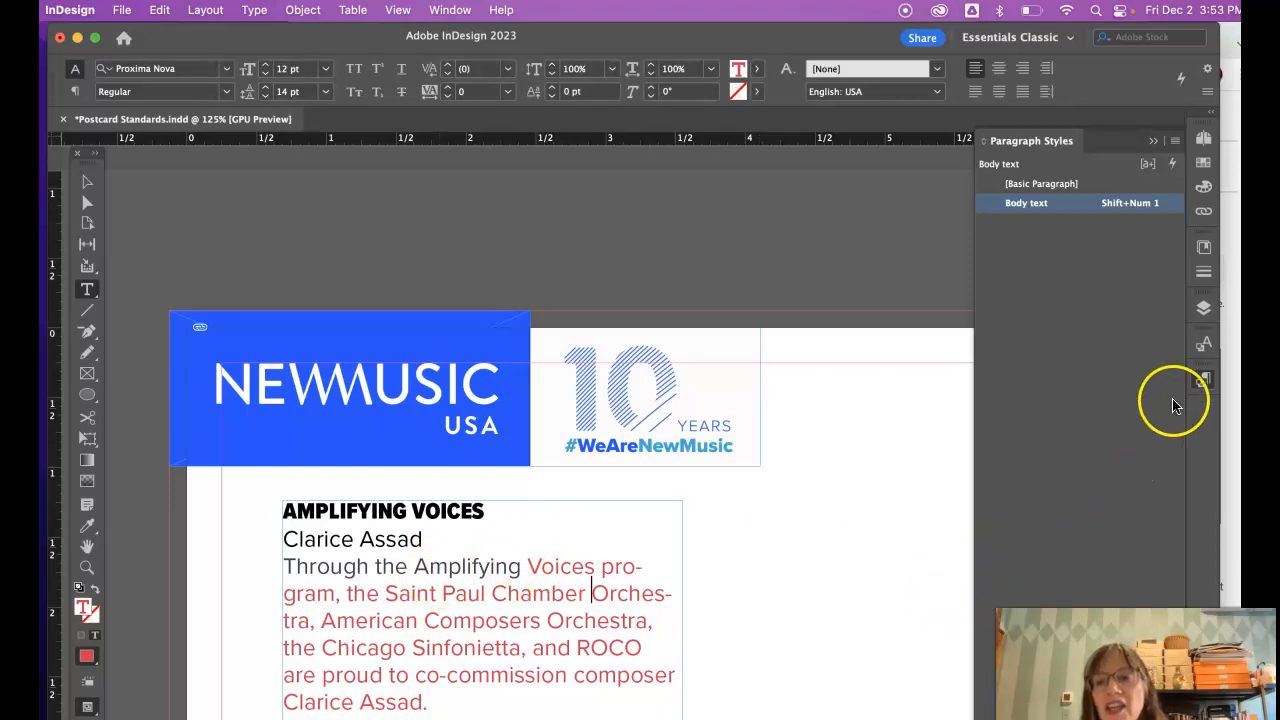
pyautogui.click(1201, 379)
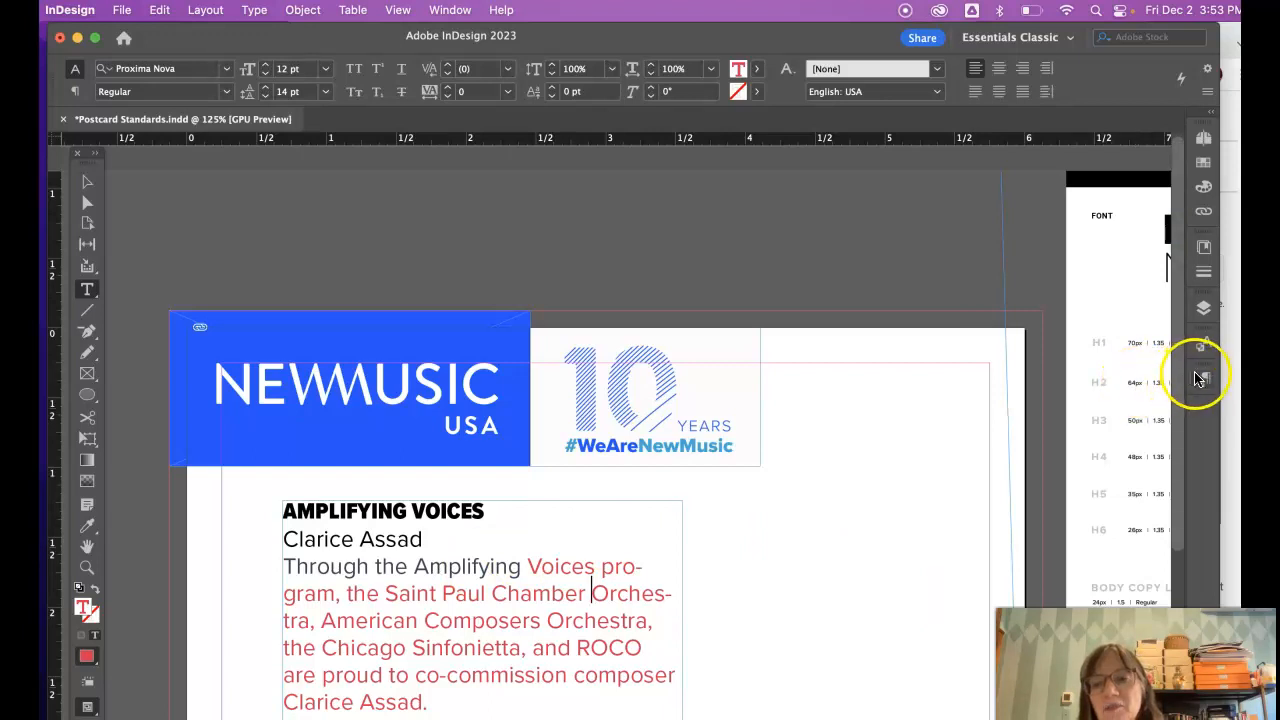
pyautogui.click(1201, 379)
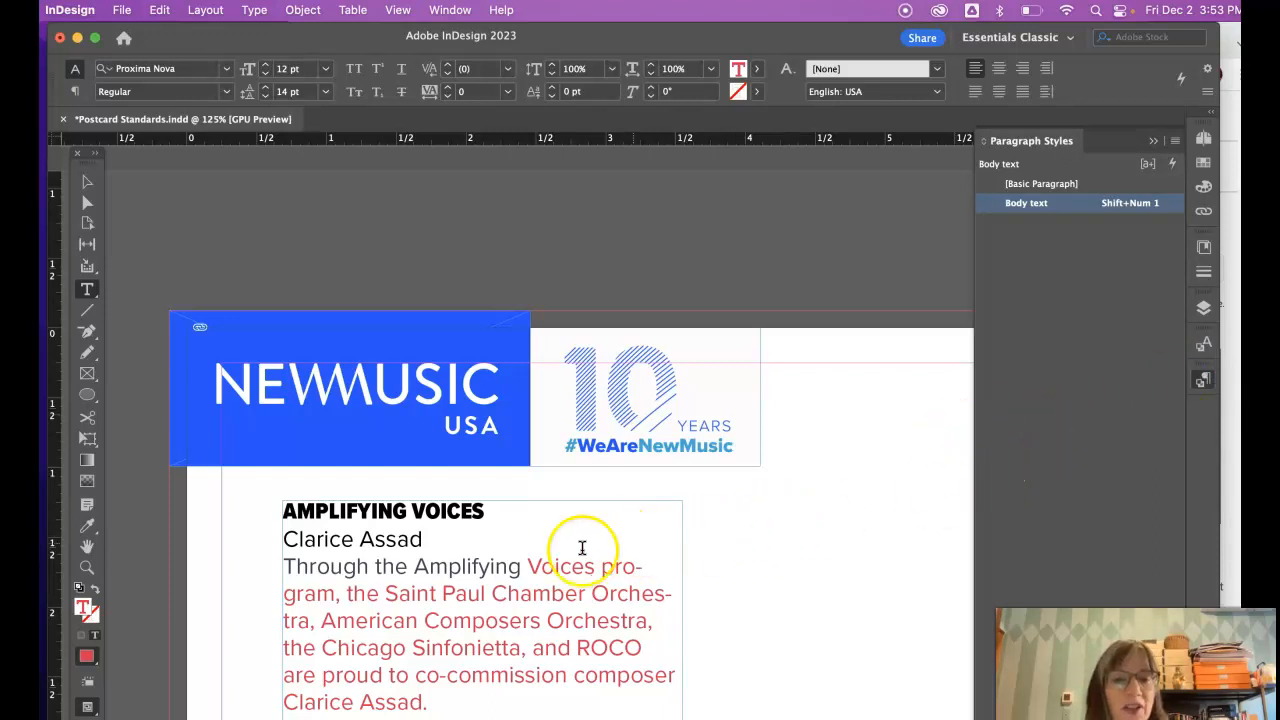
pyautogui.moveTo(385, 593); pyautogui.dragTo(540, 620)
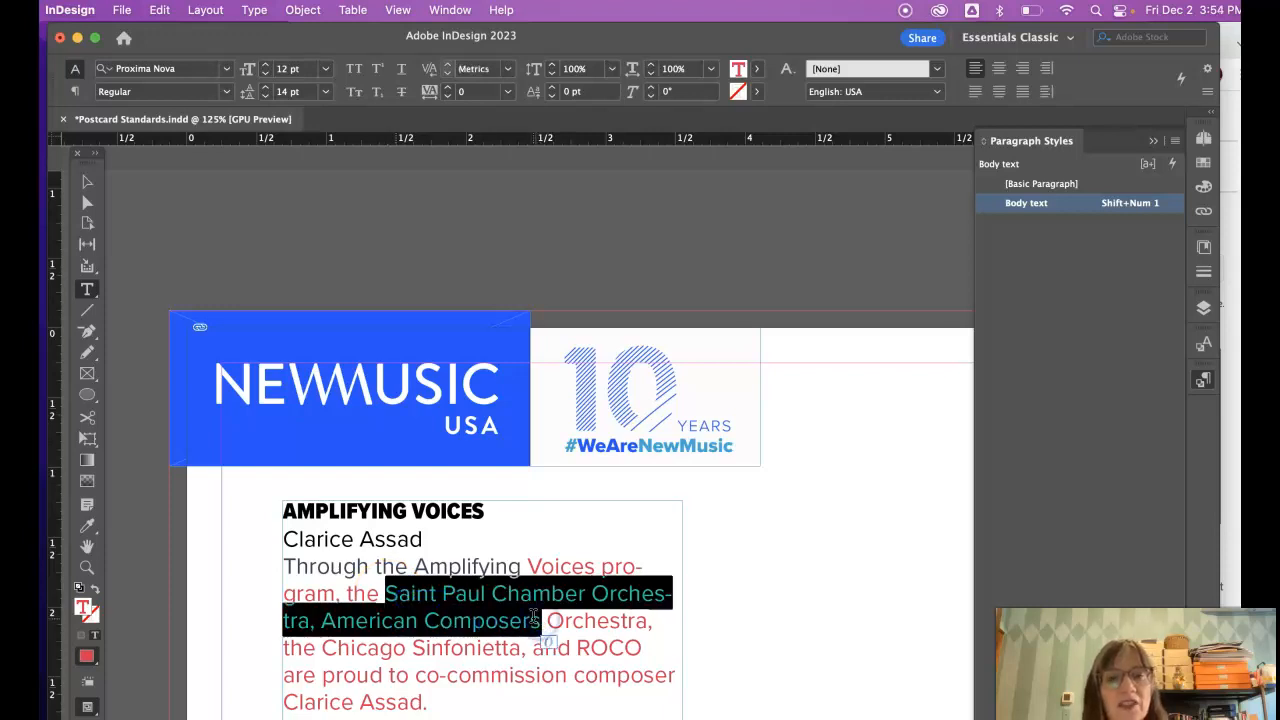
pyautogui.click(227, 93)
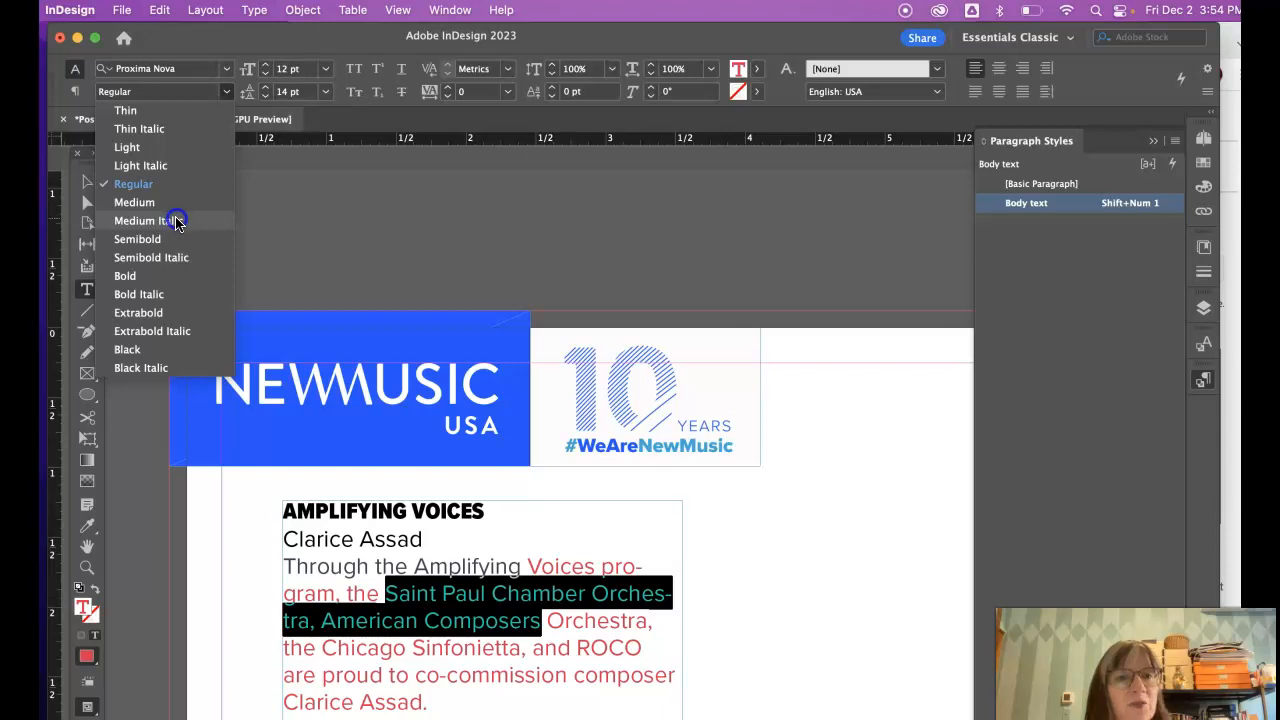
pyautogui.click(175, 221)
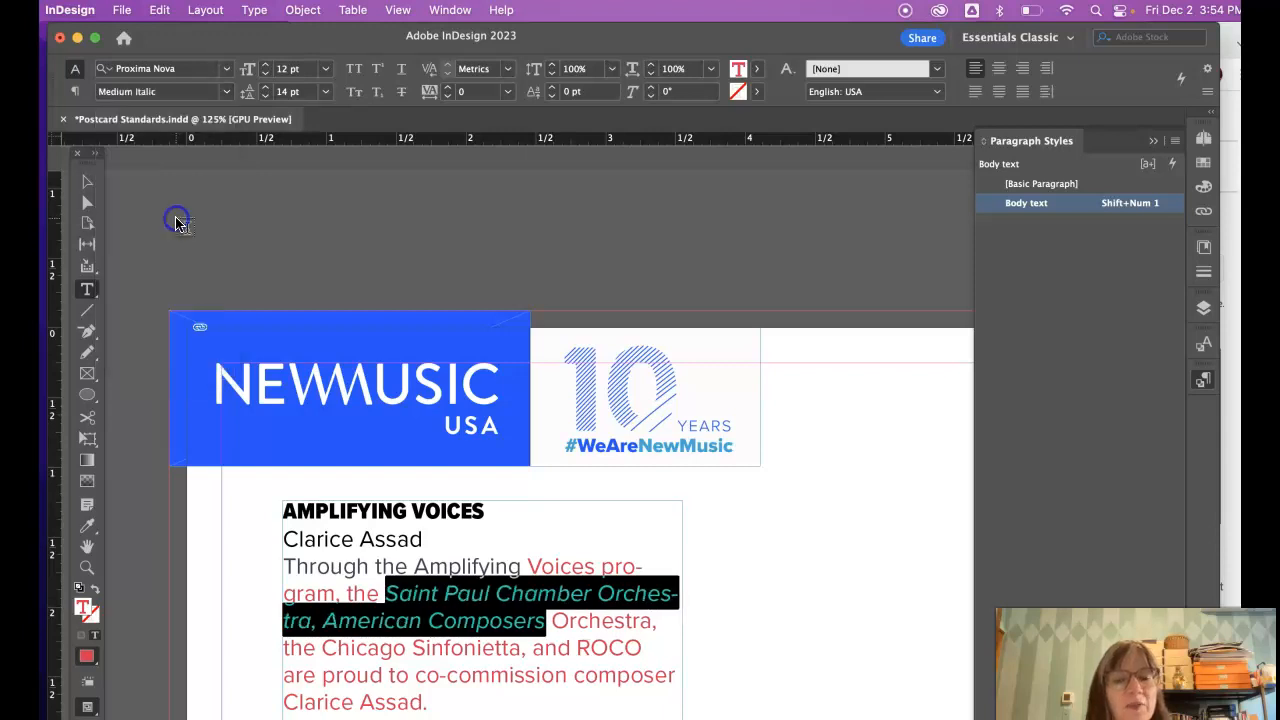
pyautogui.click(587, 635)
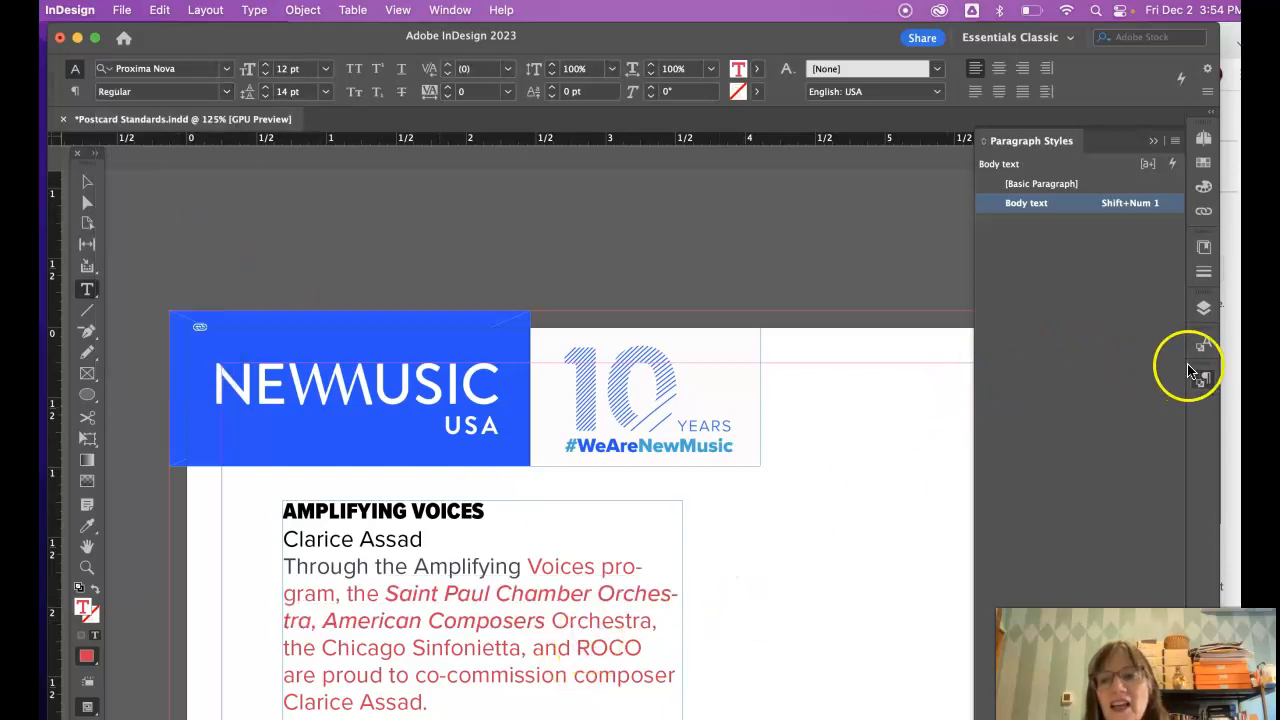
# - Edit the Body text style to Black character colour at 10.5 pt size
pyautogui.doubleClick(1028, 204)
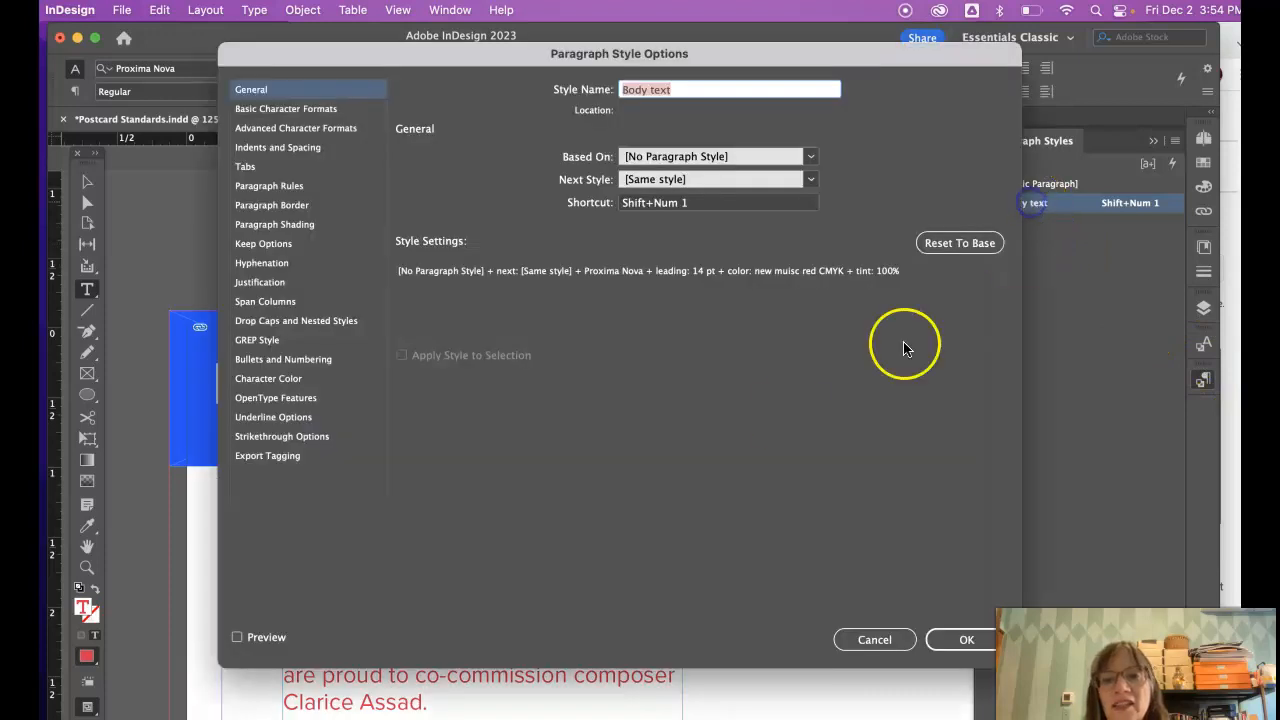
pyautogui.click(300, 108)
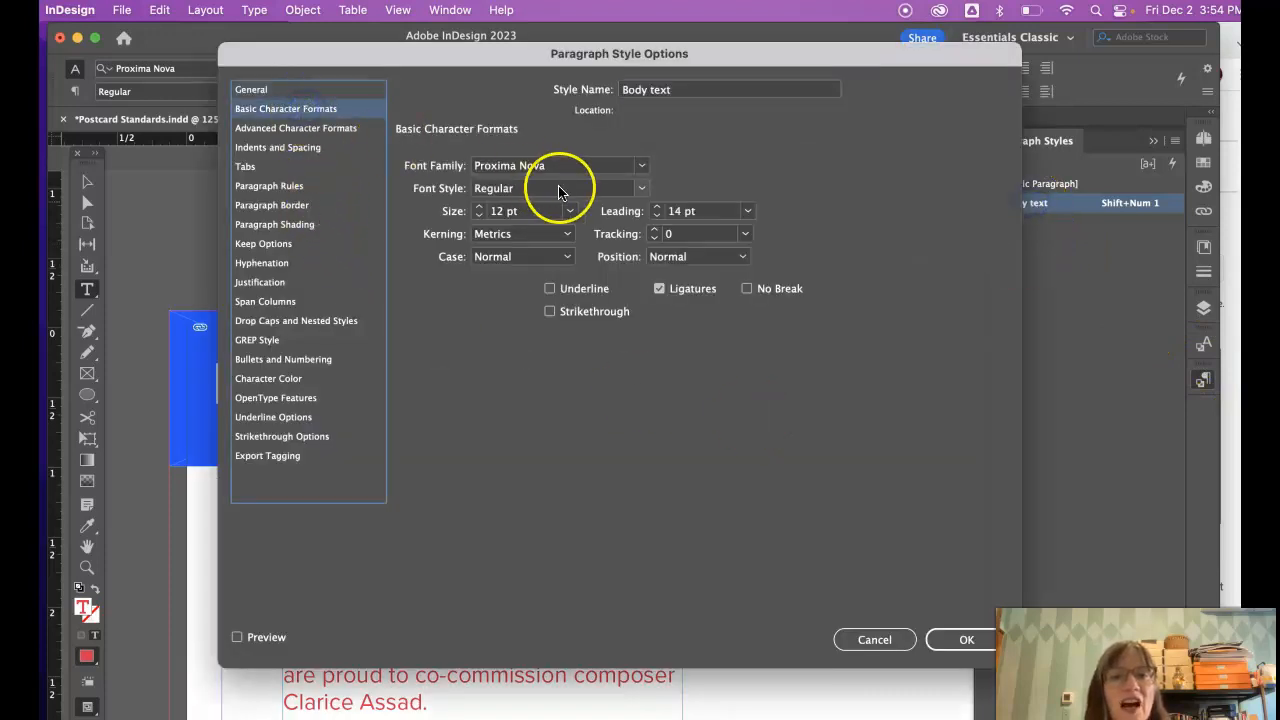
pyautogui.click(268, 378)
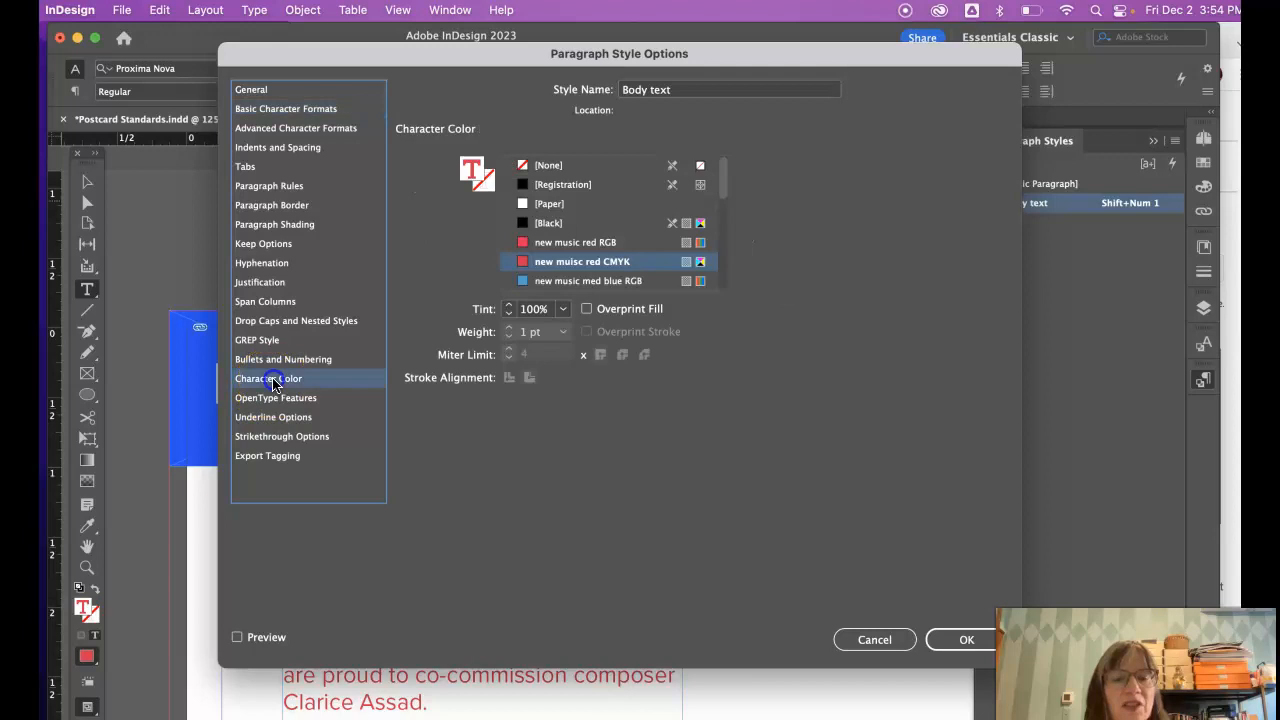
pyautogui.click(549, 223)
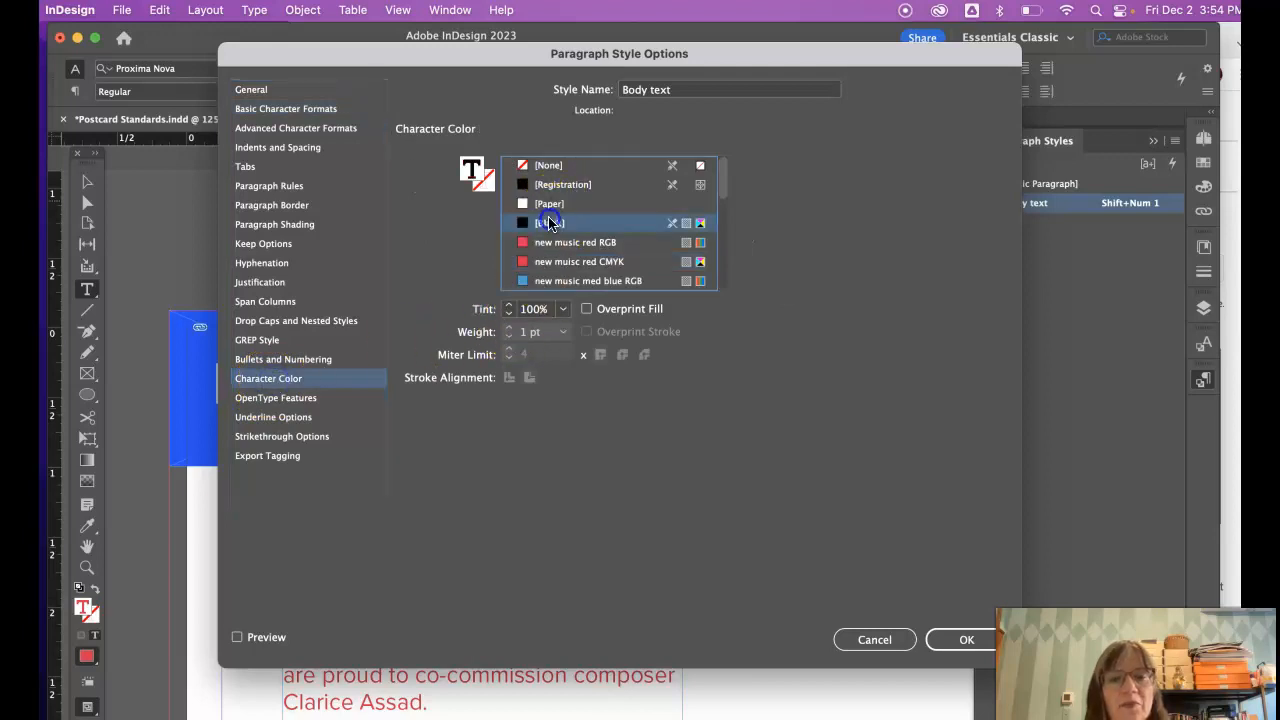
pyautogui.click(269, 109)
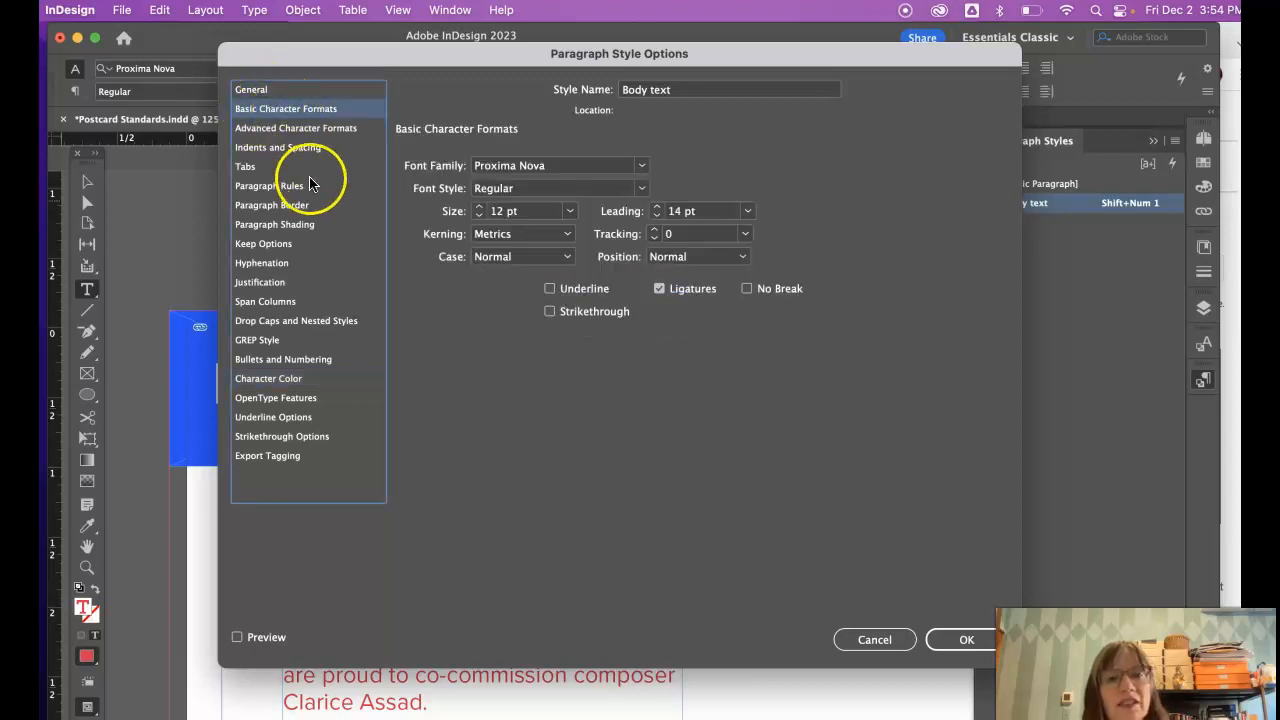
pyautogui.click(480, 215)
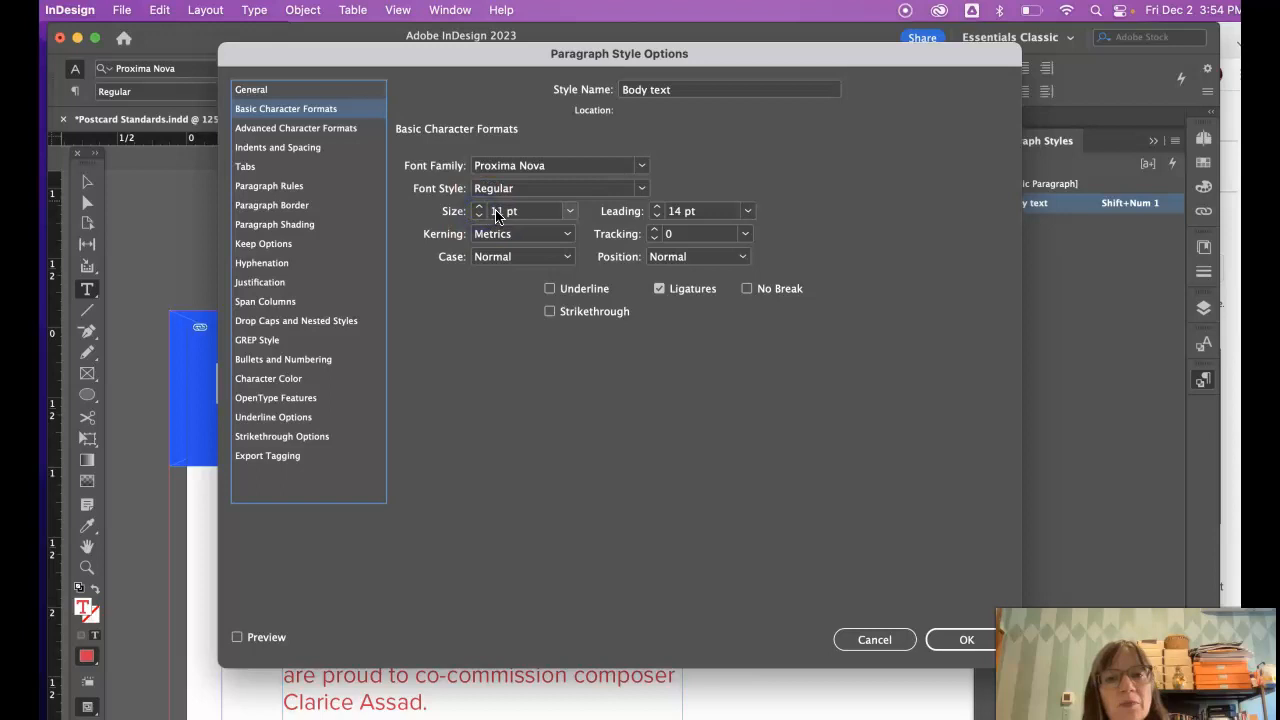
pyautogui.doubleClick(500, 214)
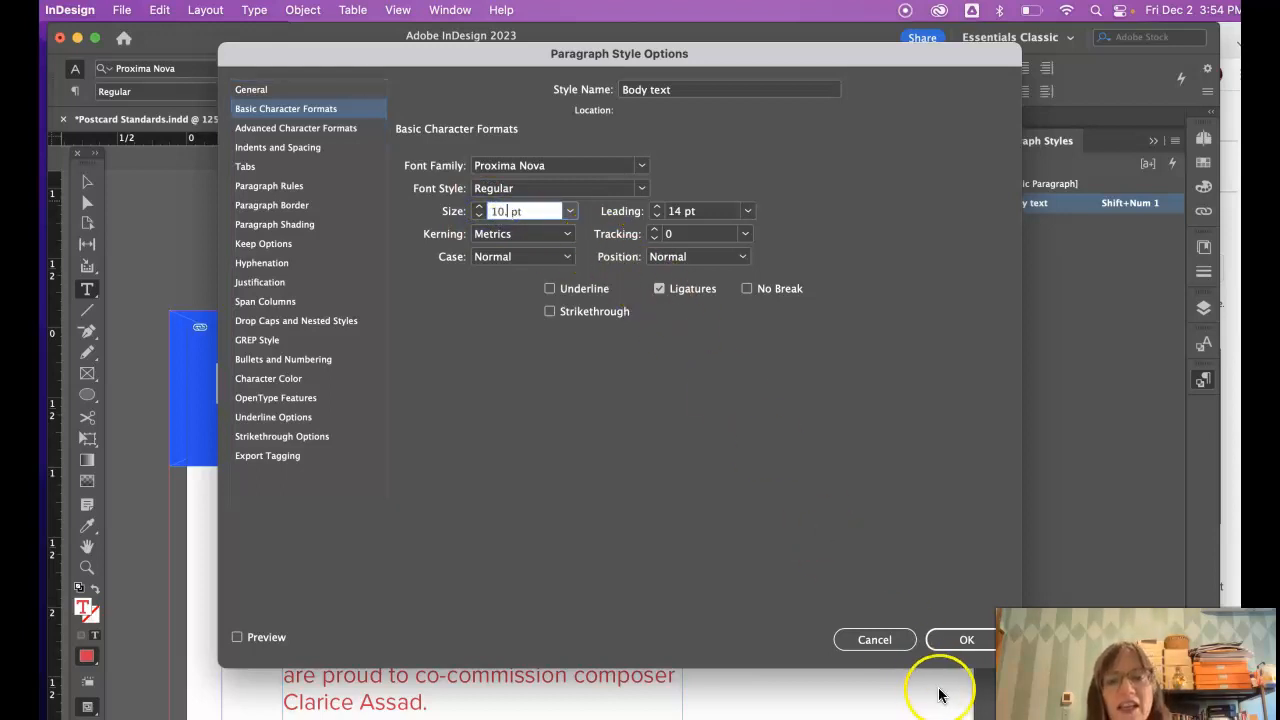
pyautogui.write('10.5')
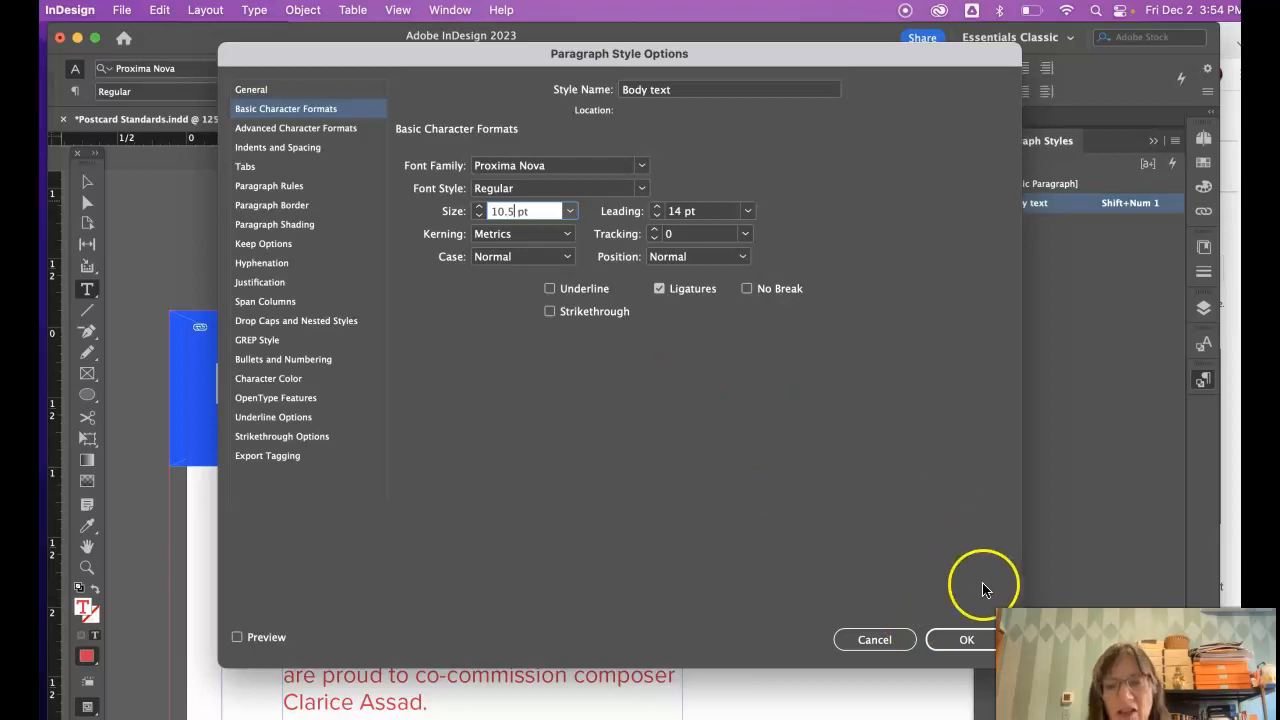
pyautogui.click(970, 638)
pyautogui.scroll(-4, 635, 600)
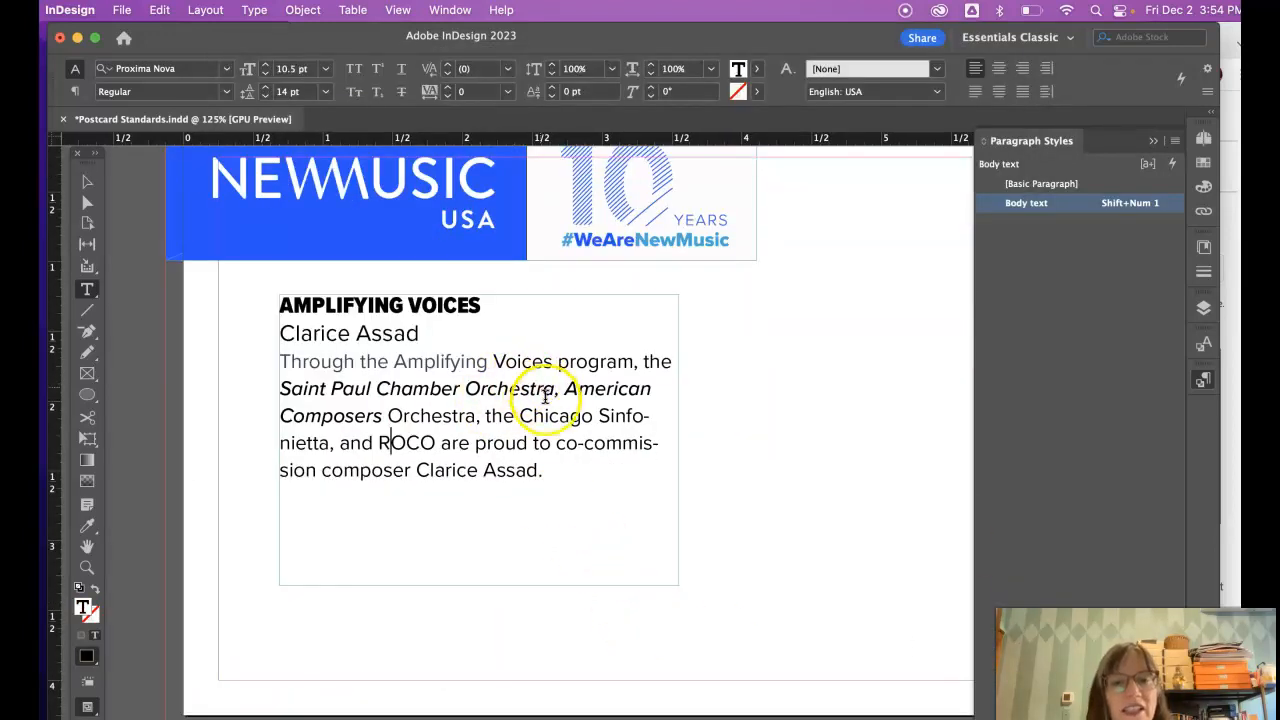
pyautogui.moveTo(545, 416); pyautogui.dragTo(481, 381)
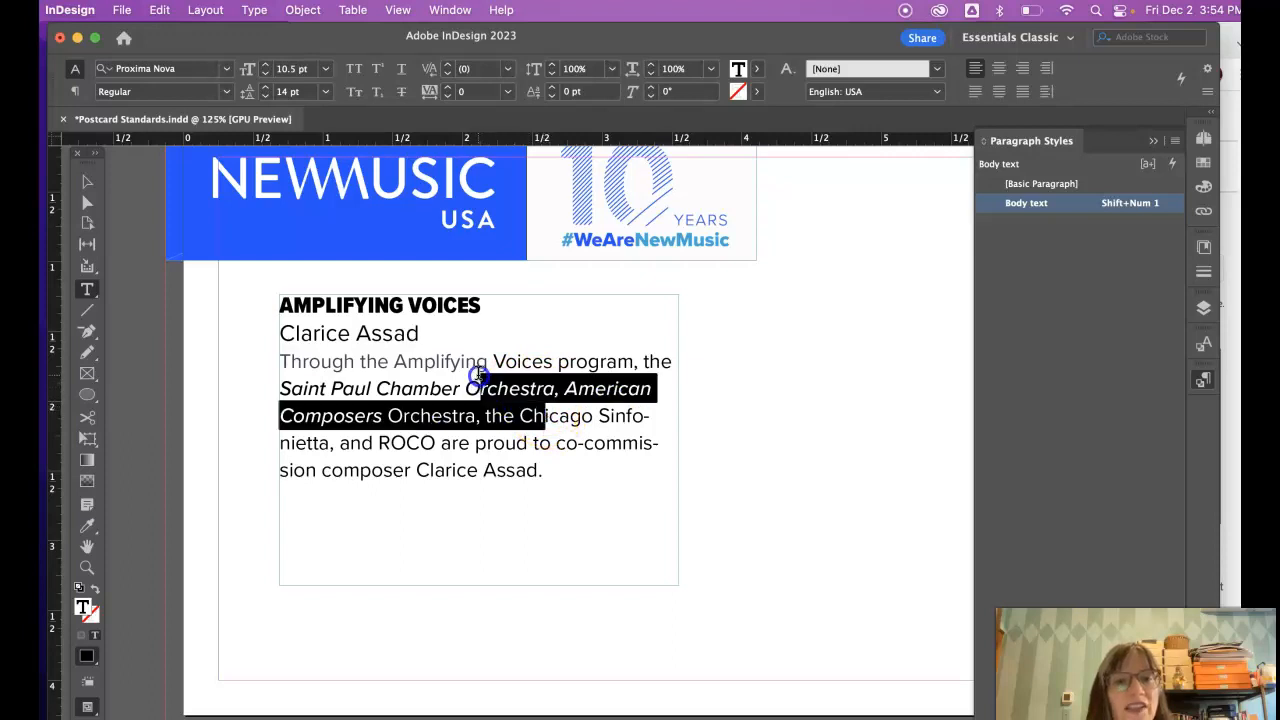
pyautogui.click(524, 378)
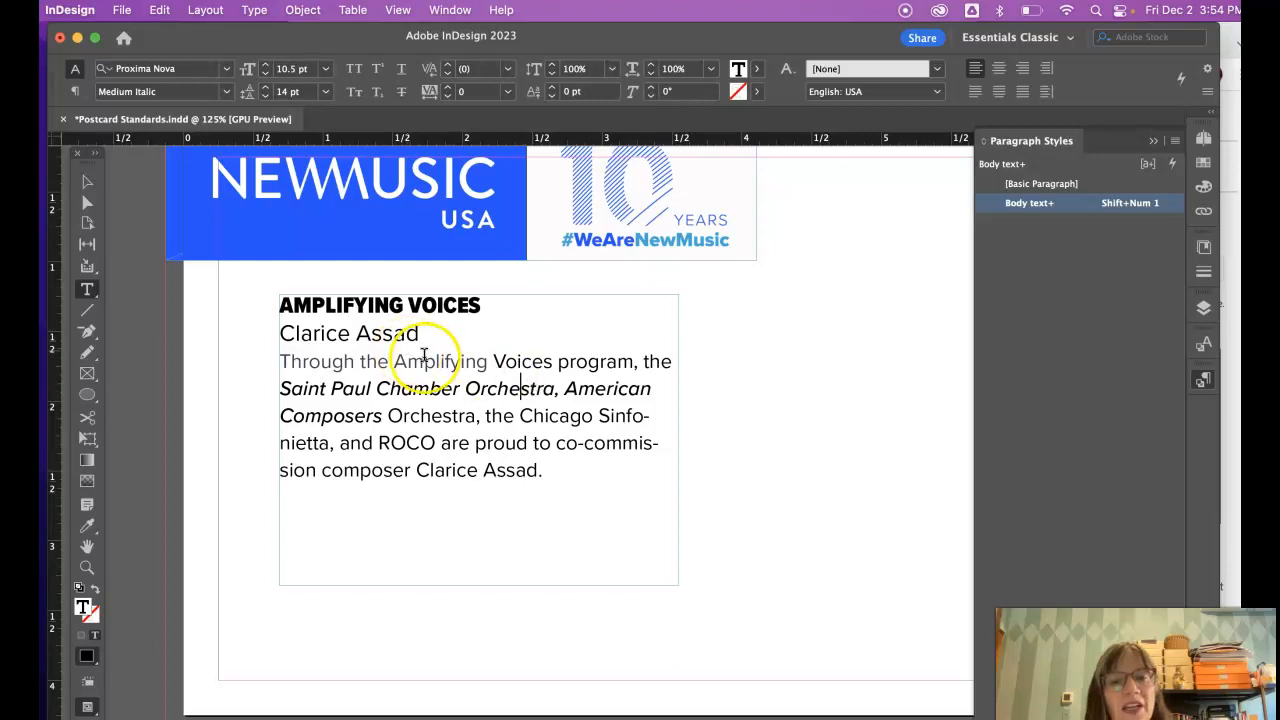
pyautogui.moveTo(500, 388); pyautogui.dragTo(430, 388)
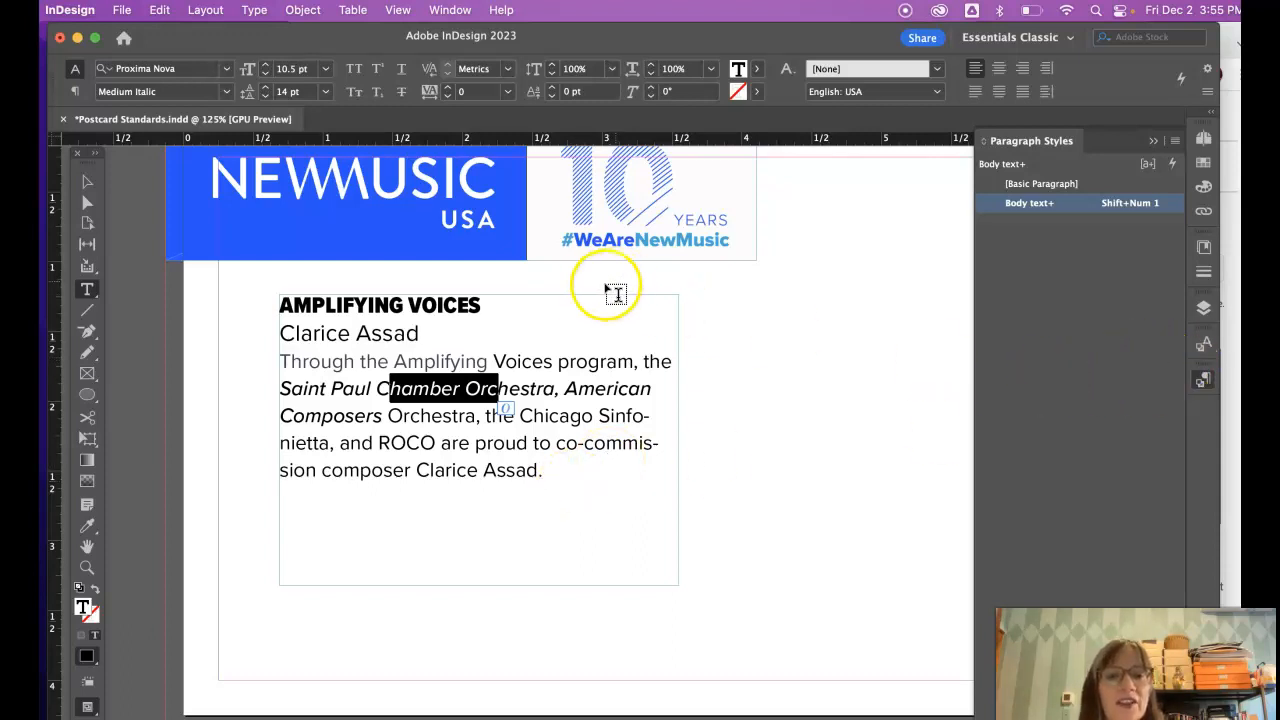
# - From the selected AMPLIFYING VOICES line, start a new style named 'Heading' with shortcut Shift+Num 2
pyautogui.moveTo(486, 301); pyautogui.dragTo(255, 292)
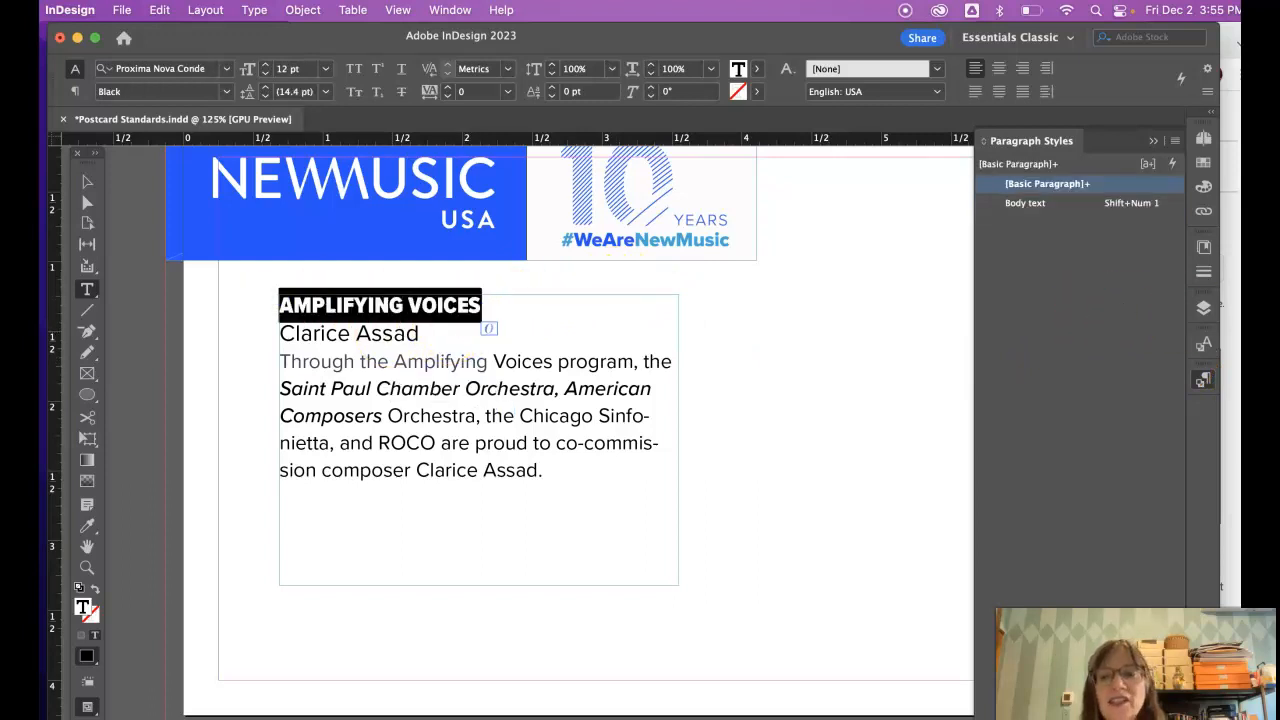
pyautogui.click(1203, 385)
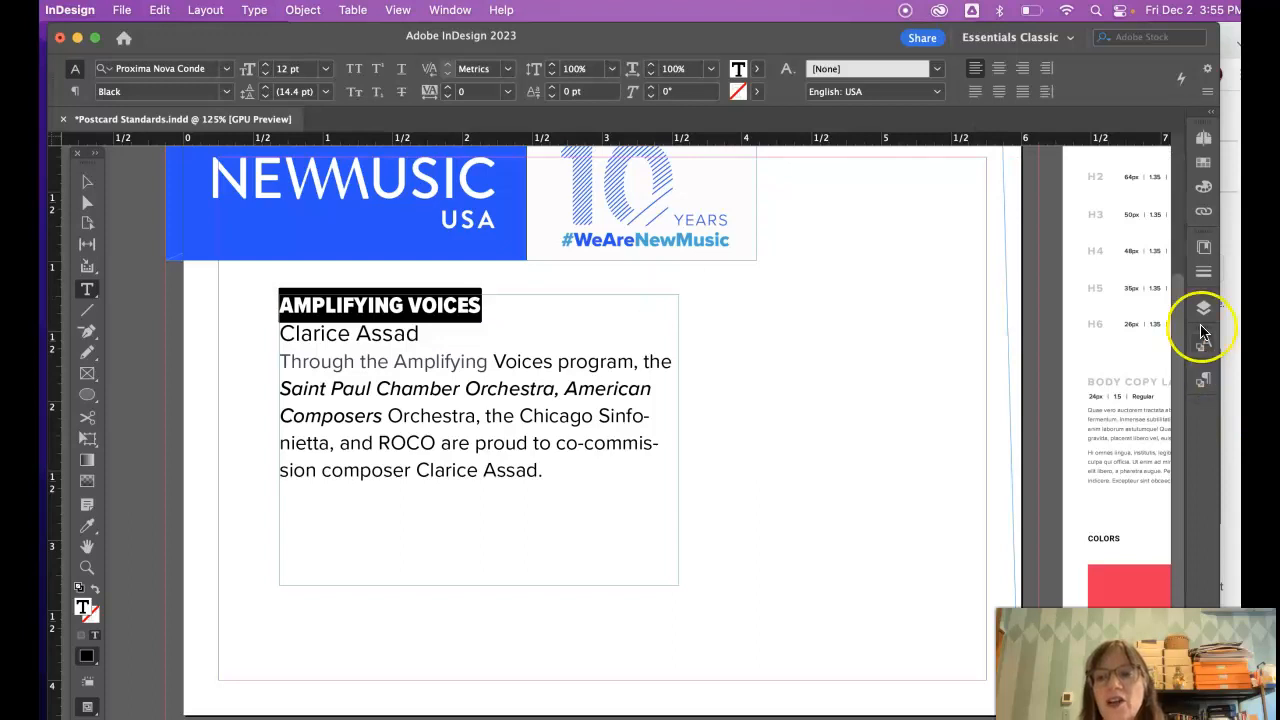
pyautogui.click(1202, 377)
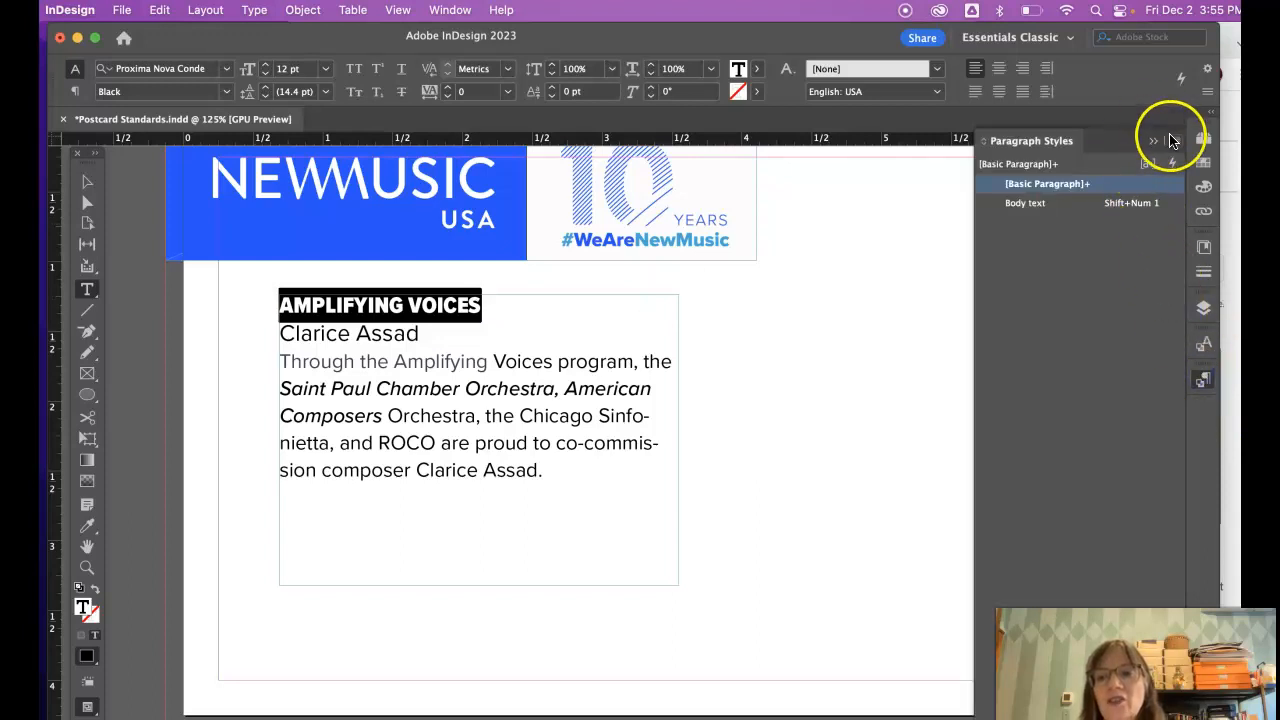
pyautogui.click(1174, 141)
pyautogui.click(1019, 153)
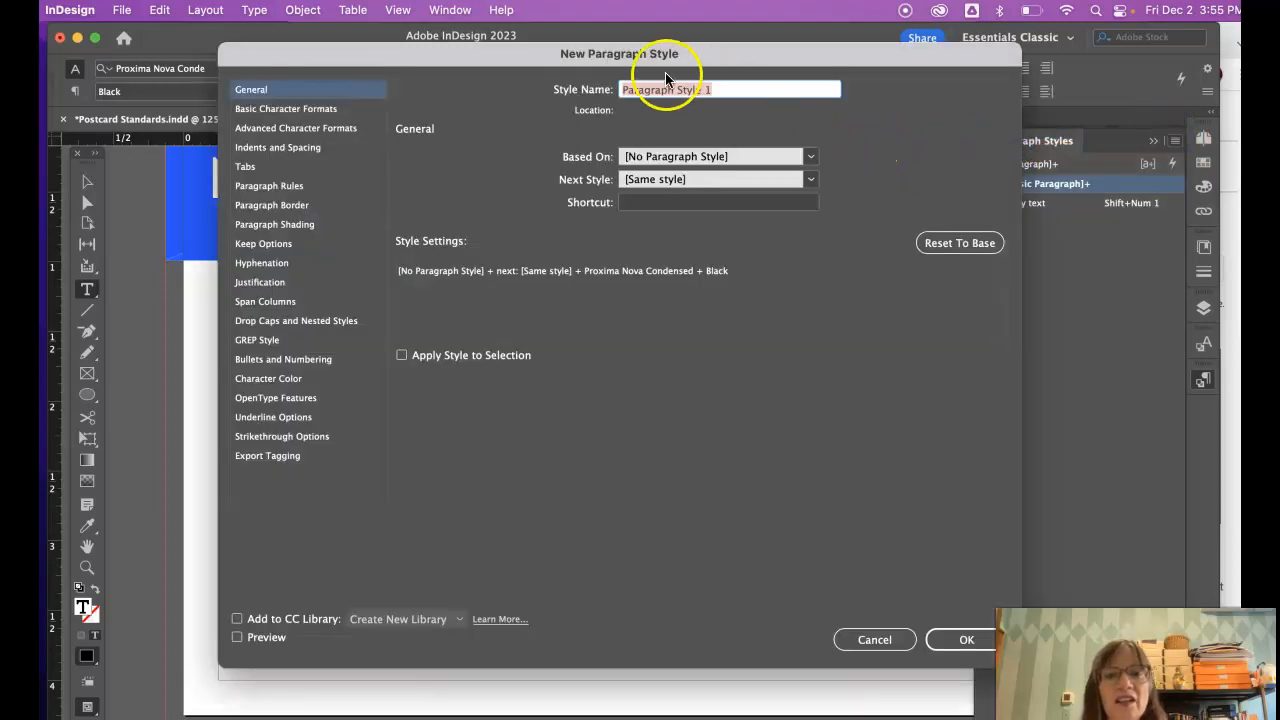
pyautogui.click(560, 86)
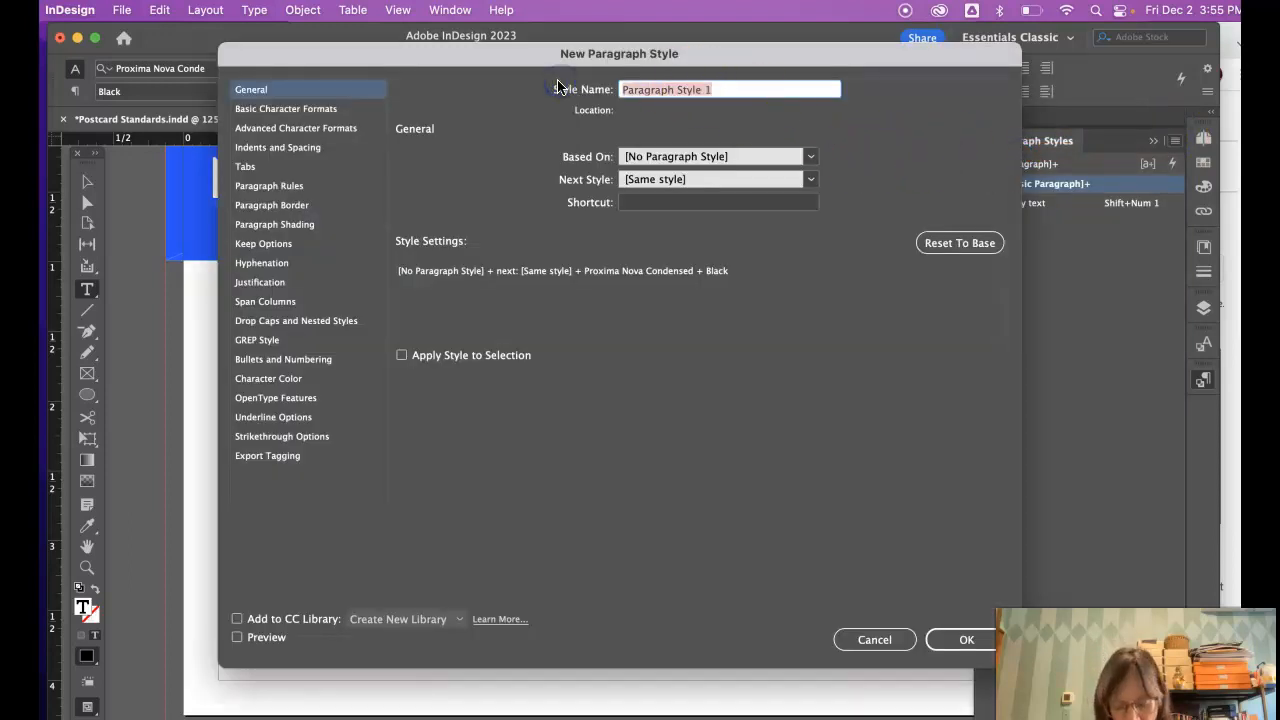
pyautogui.write('Heading')
pyautogui.click(633, 202)
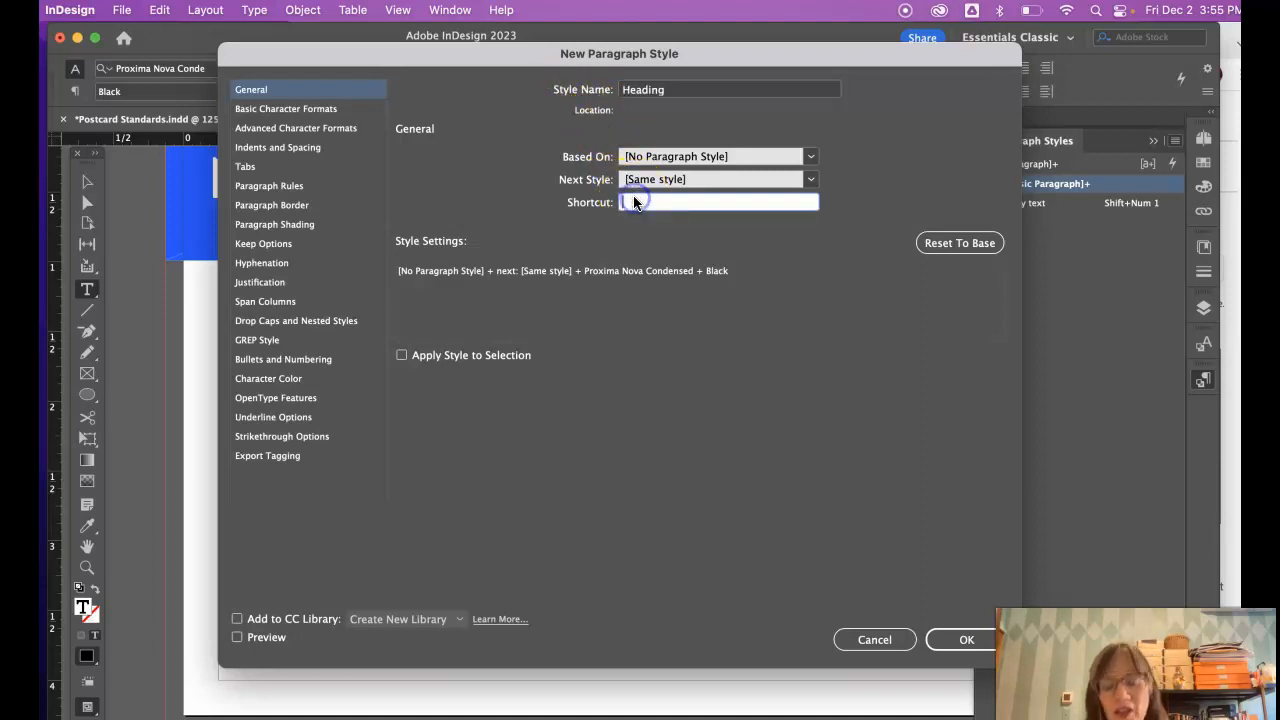
pyautogui.press('shift+KP_2')
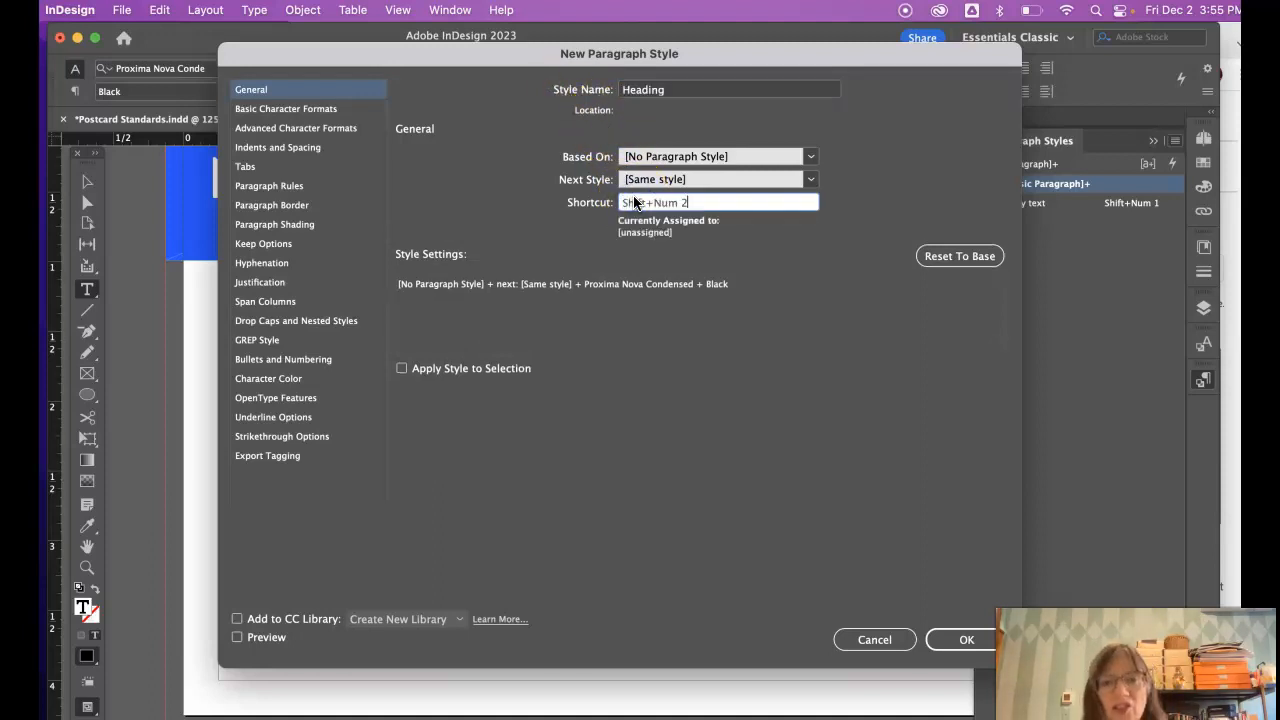
pyautogui.click(411, 132)
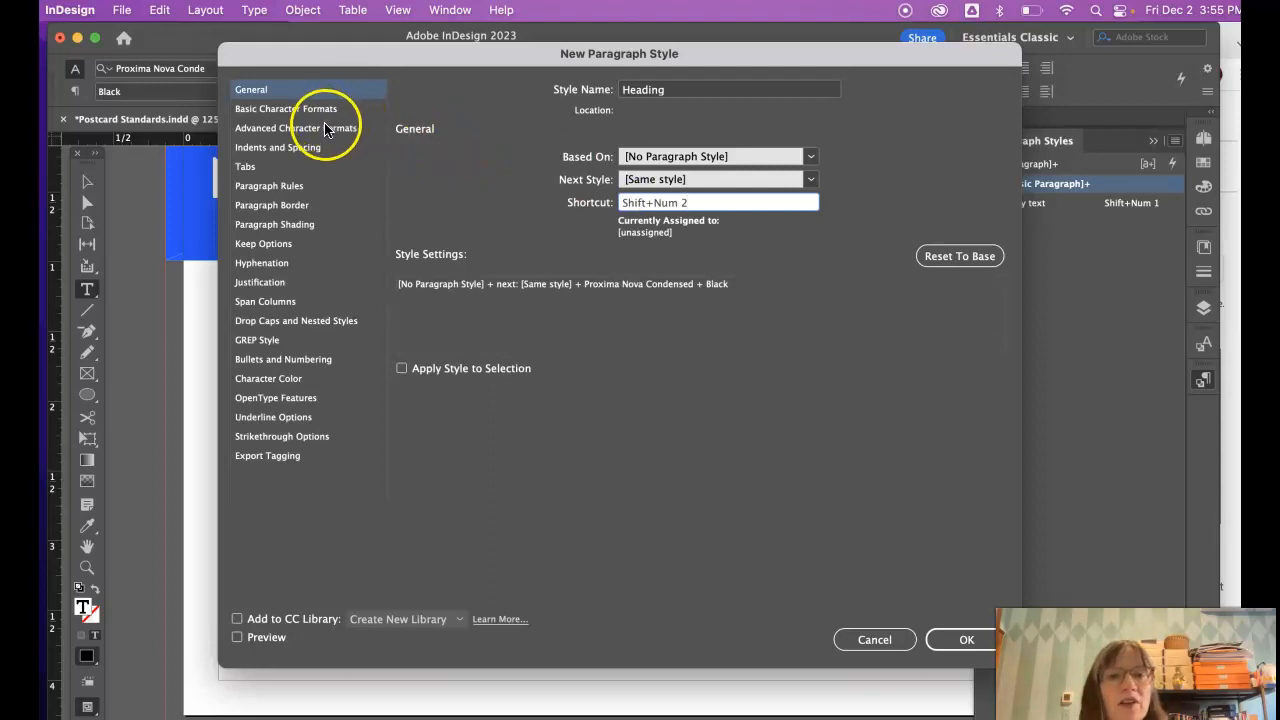
# - Set the Heading style's font to Rockwell Bold 14 pt and create it
pyautogui.click(286, 109)
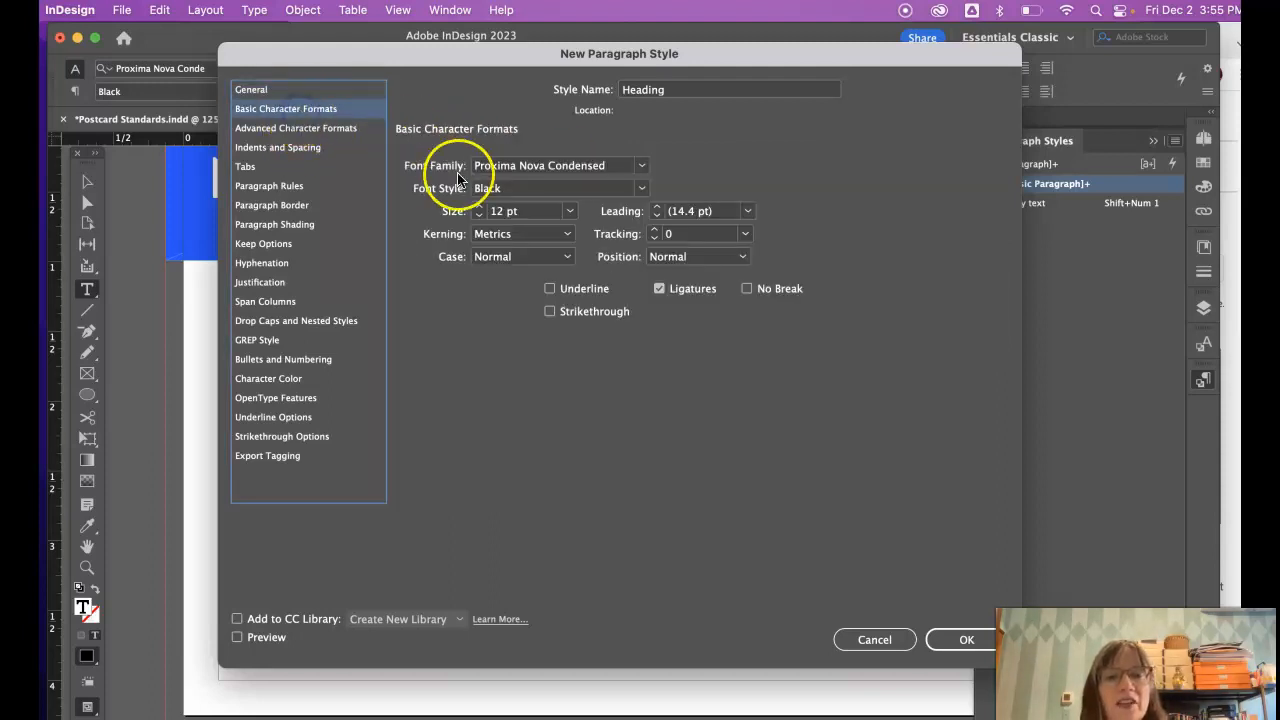
pyautogui.click(638, 168)
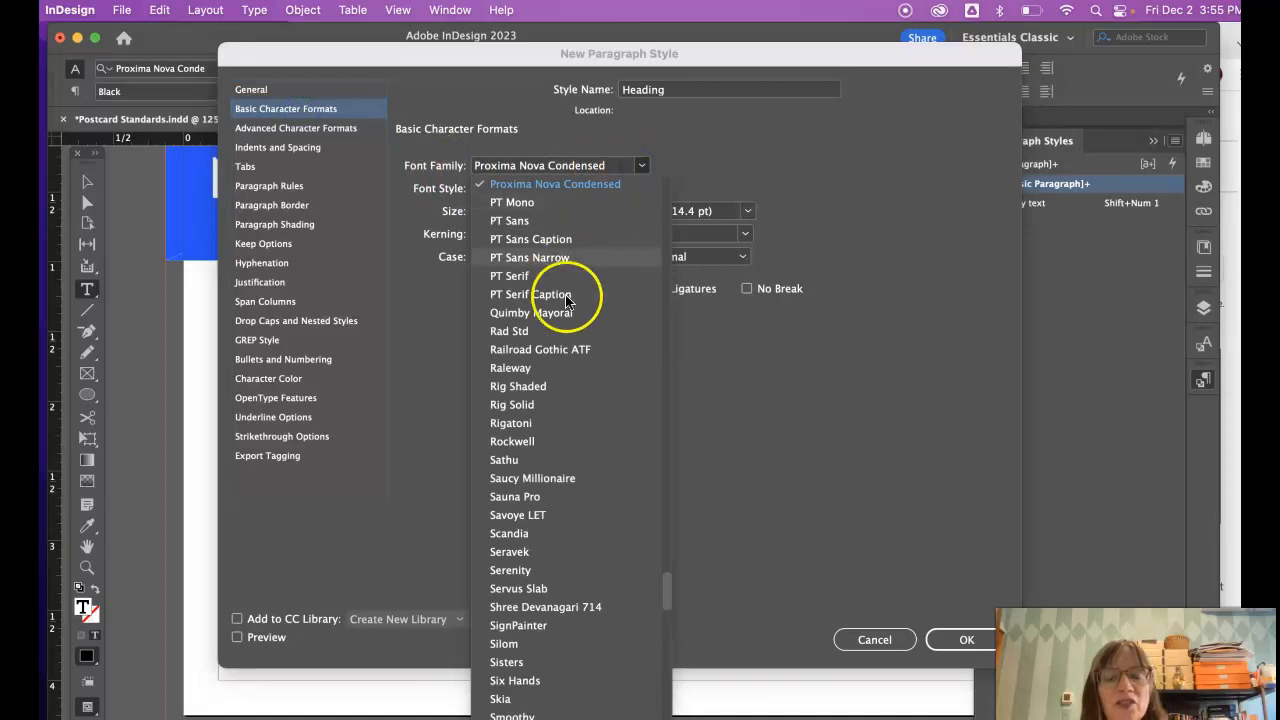
pyautogui.scroll(-5, 562, 343)
pyautogui.scroll(3, 562, 343)
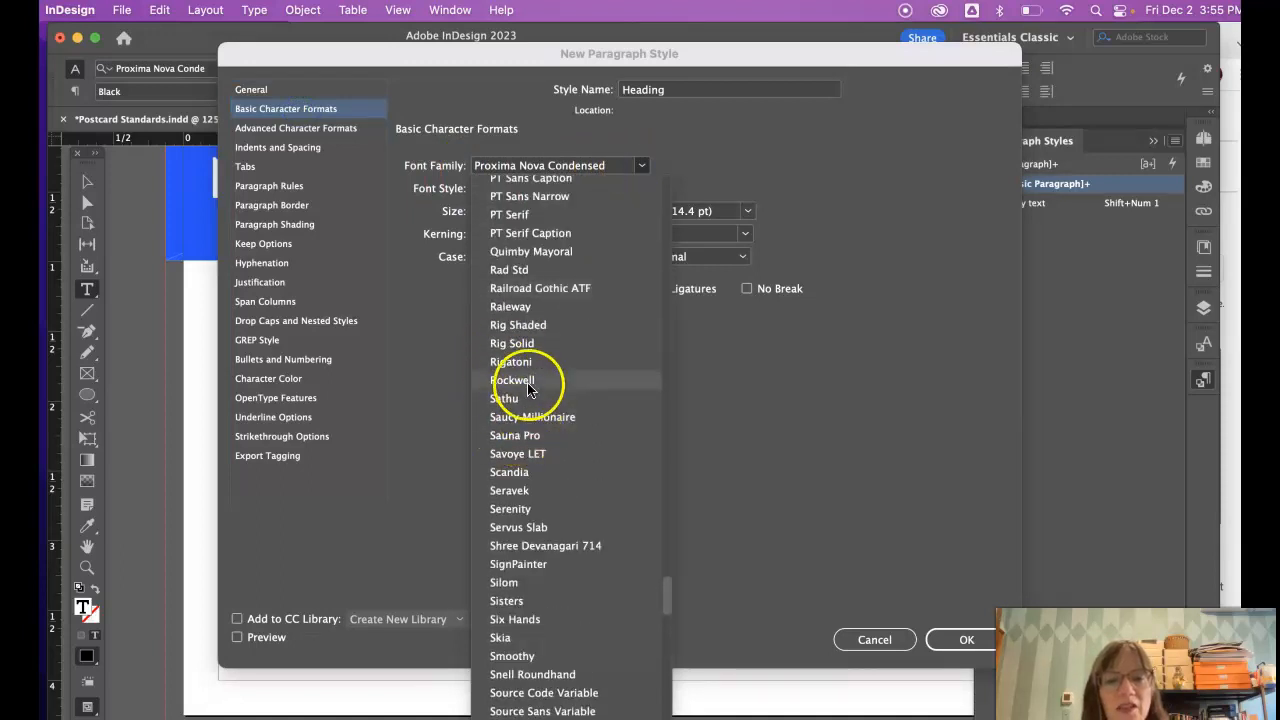
pyautogui.click(515, 380)
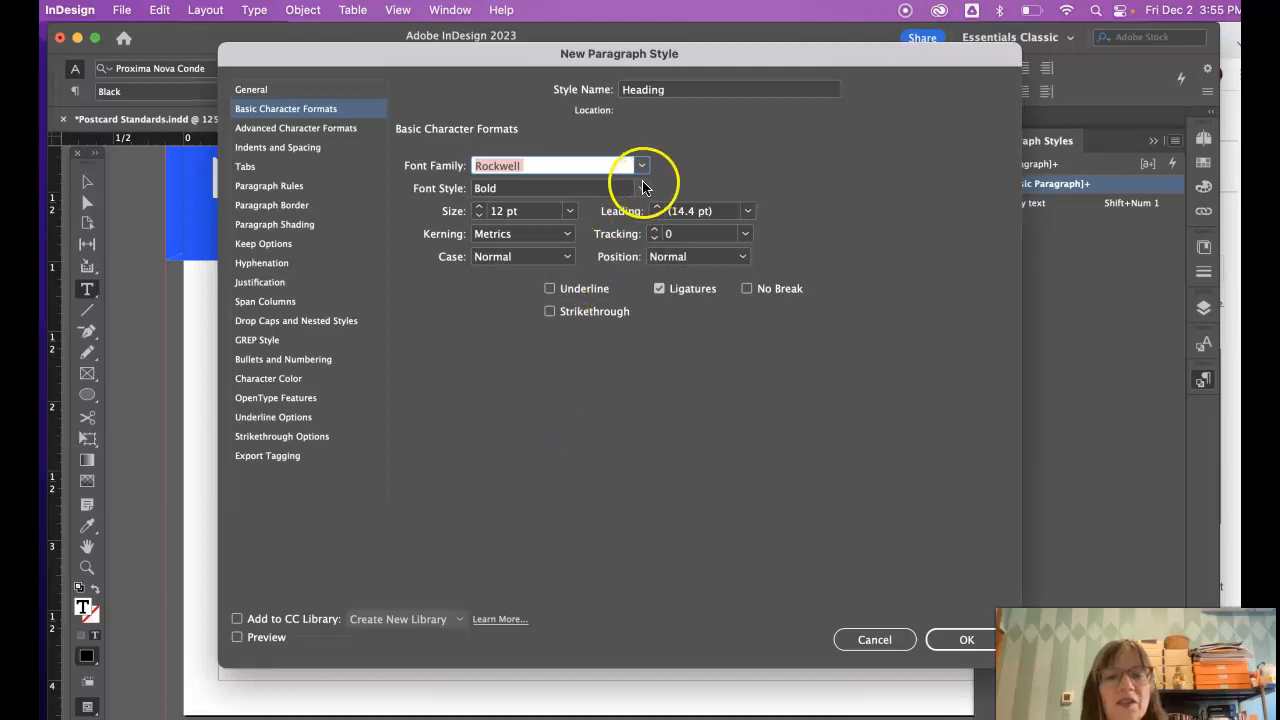
pyautogui.click(567, 211)
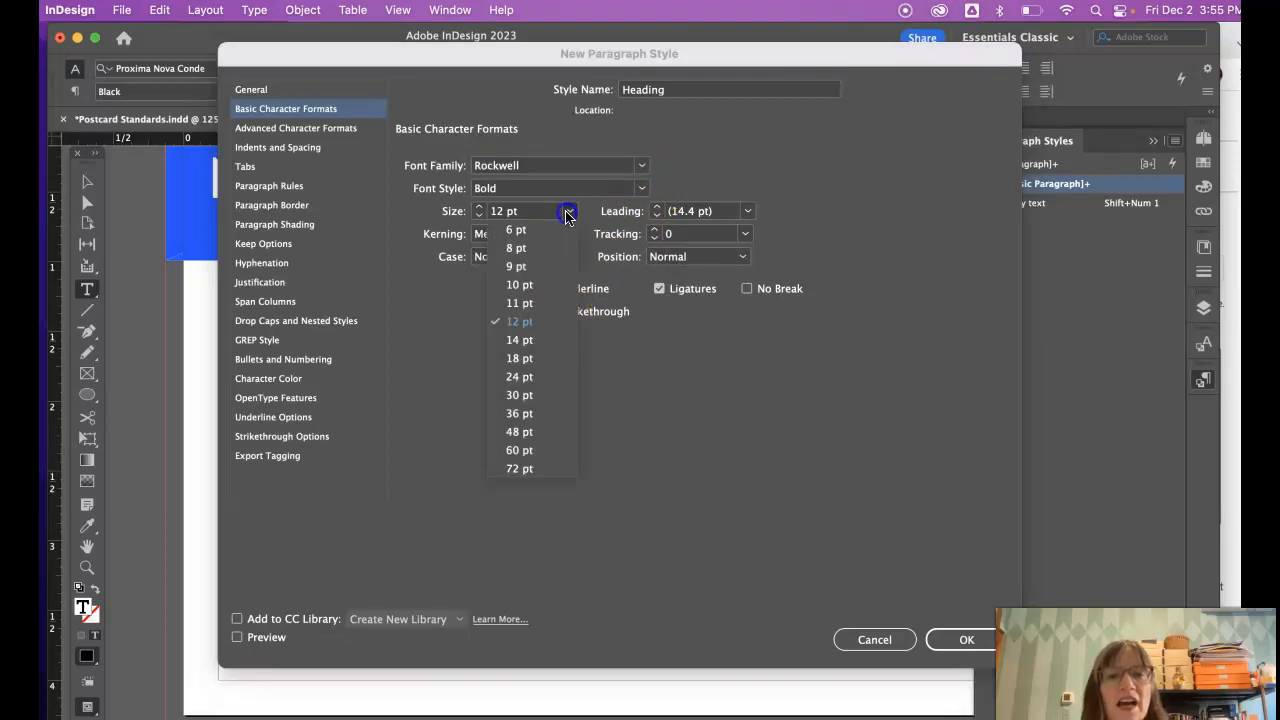
pyautogui.click(516, 342)
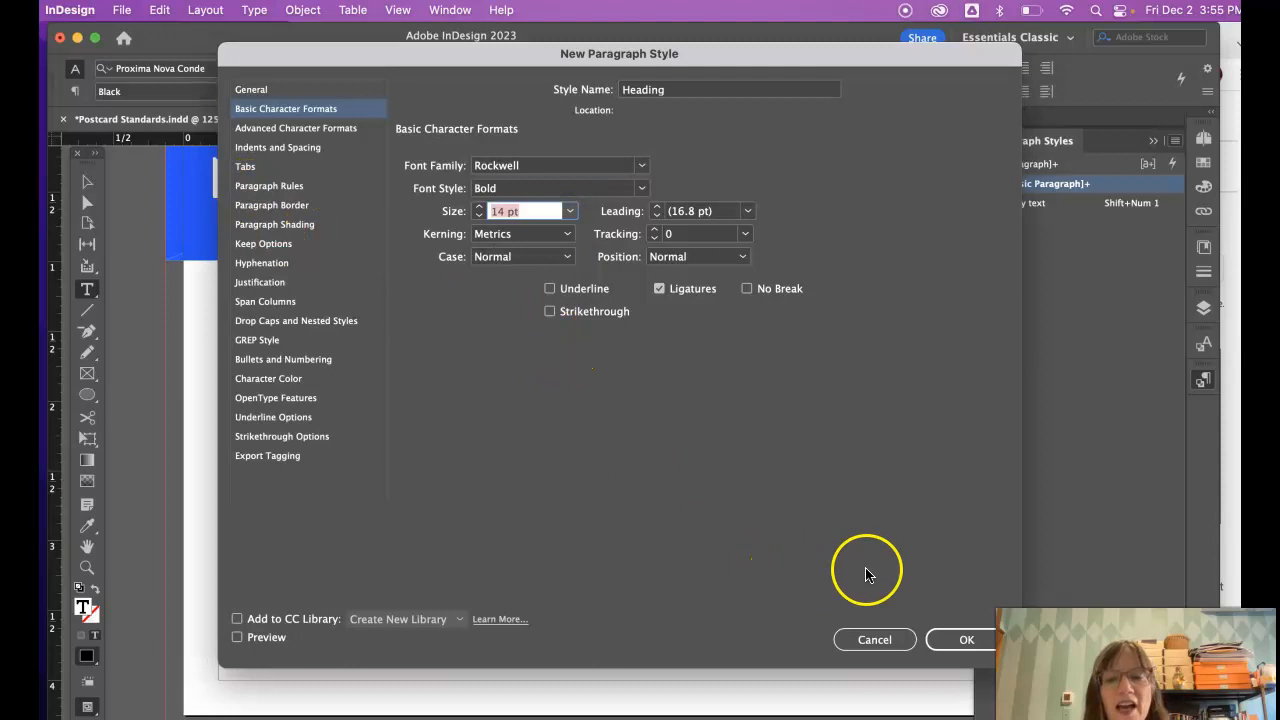
pyautogui.click(955, 640)
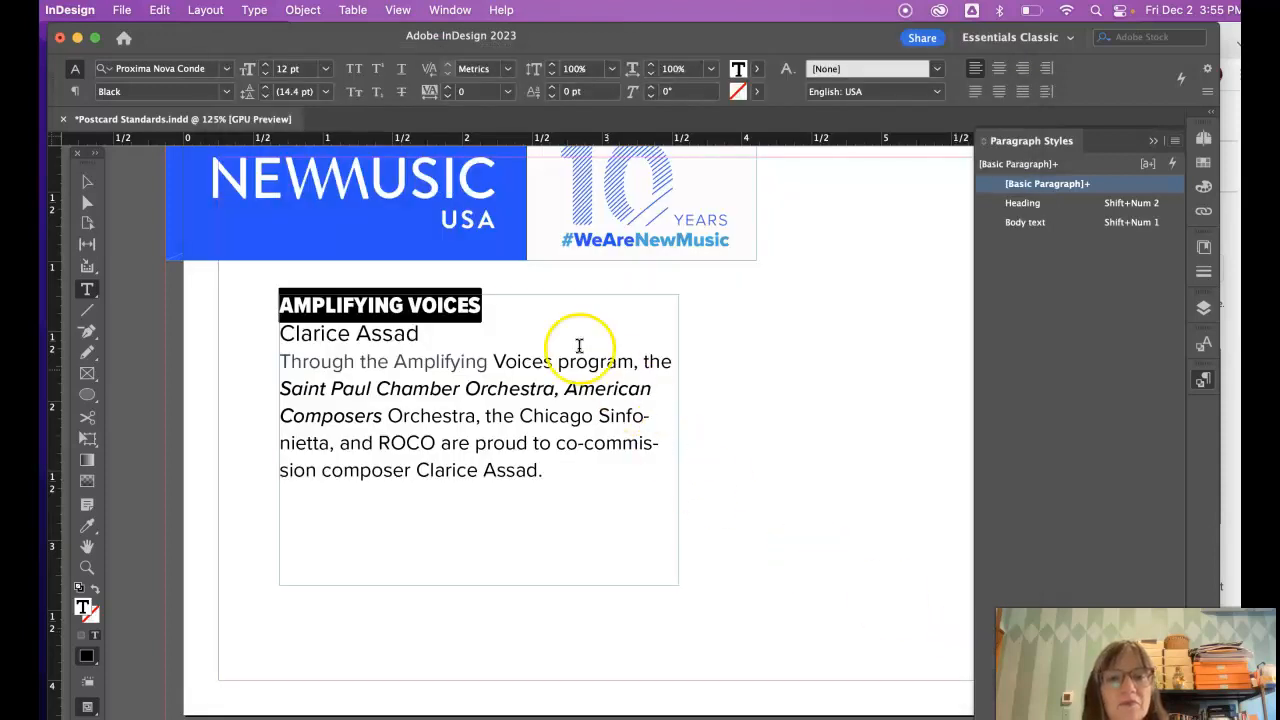
# - Apply the Heading style to the AMPLIFYING VOICES line with Shift+Num 2
pyautogui.moveTo(488, 303); pyautogui.dragTo(268, 300)
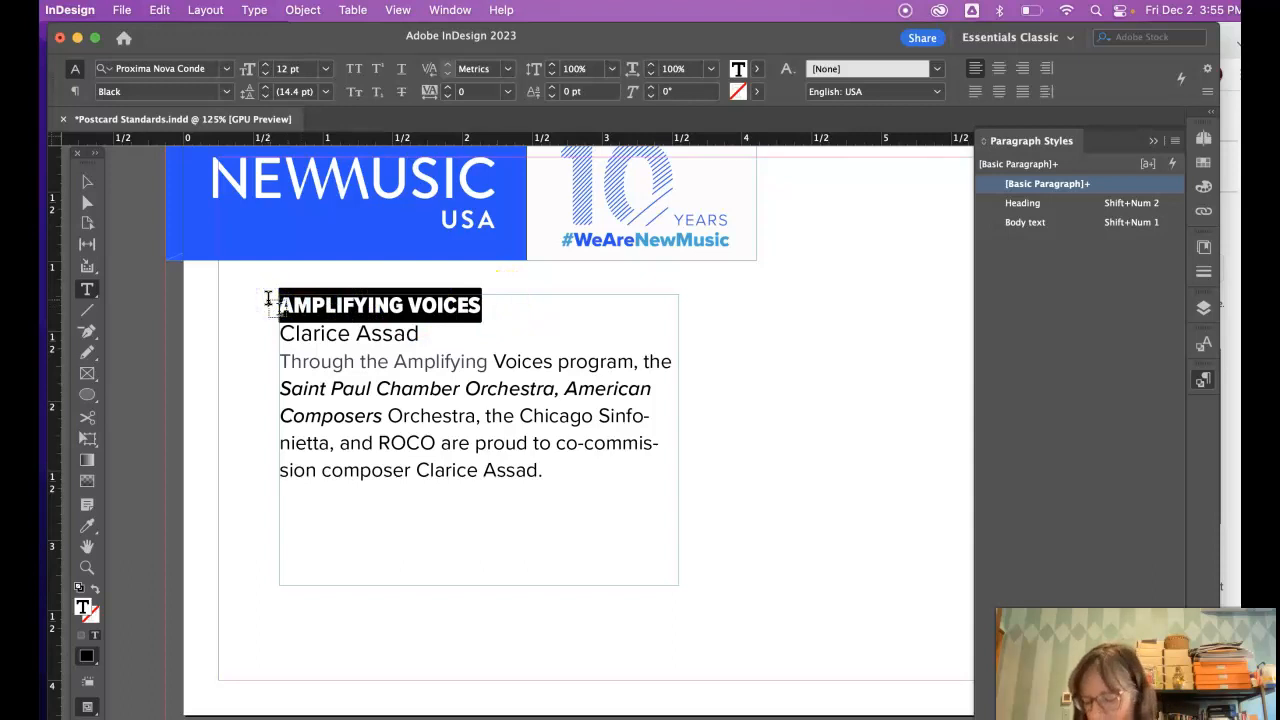
pyautogui.press('shift+KP_2')
pyautogui.click(368, 333)
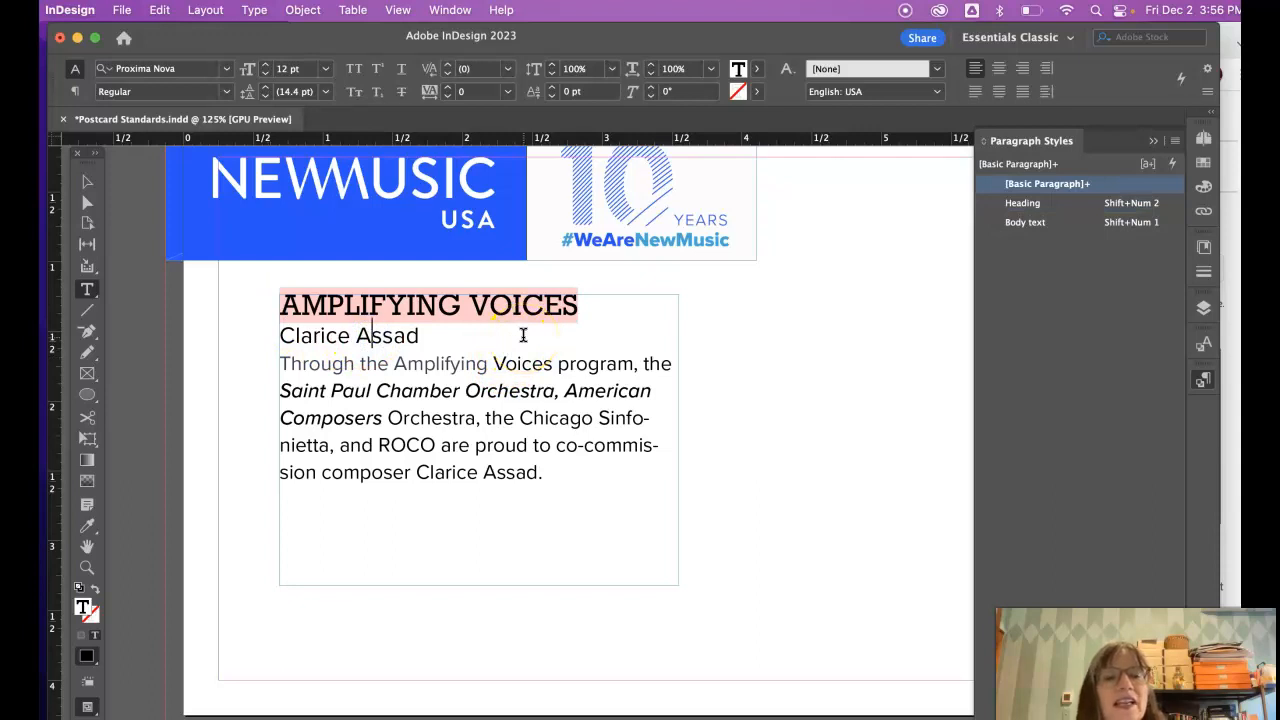
pyautogui.click(568, 303)
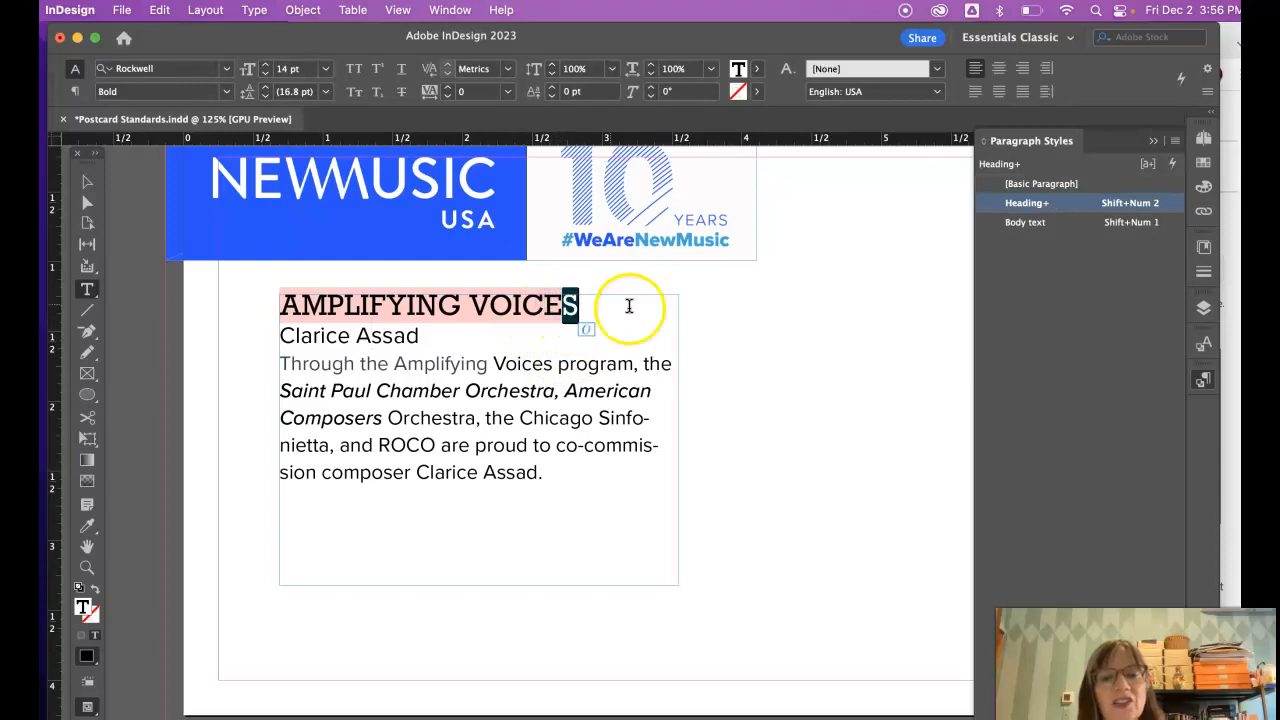
# - Reselect text in the heading and open the Heading style's Paragraph Style Options
pyautogui.moveTo(615, 305); pyautogui.dragTo(358, 279)
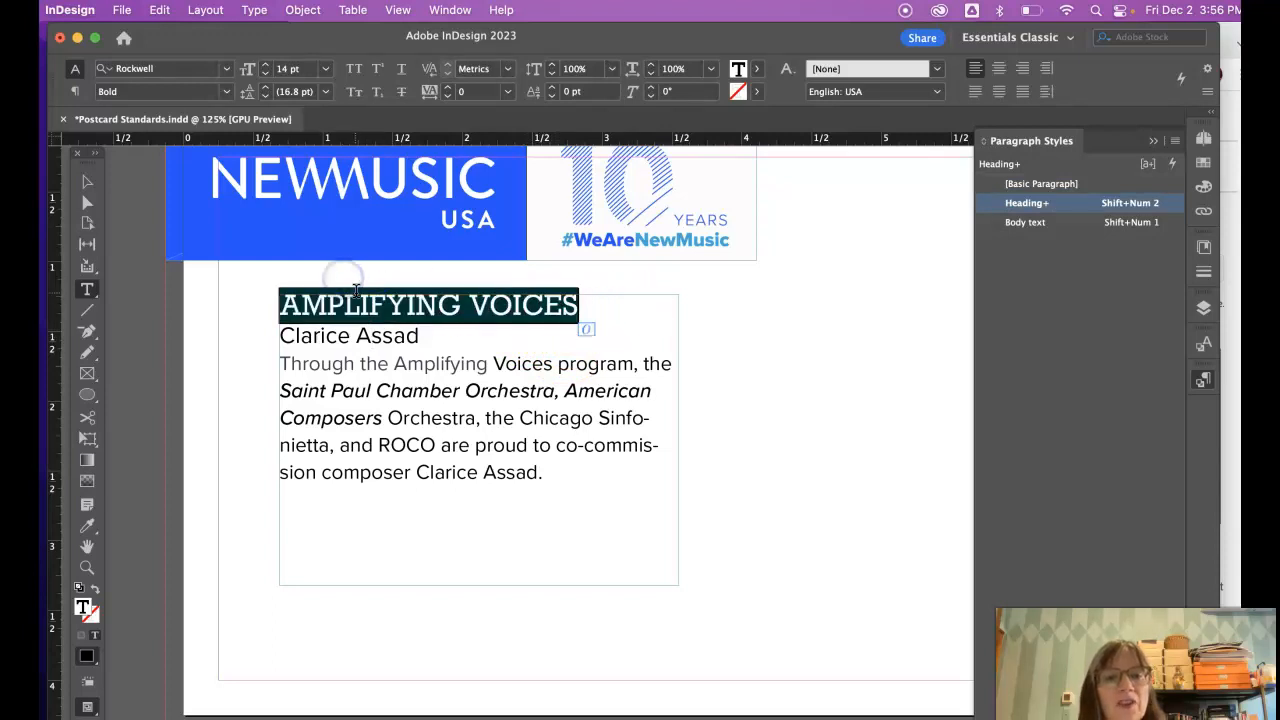
pyautogui.click(361, 298)
pyautogui.moveTo(407, 307); pyautogui.dragTo(459, 311)
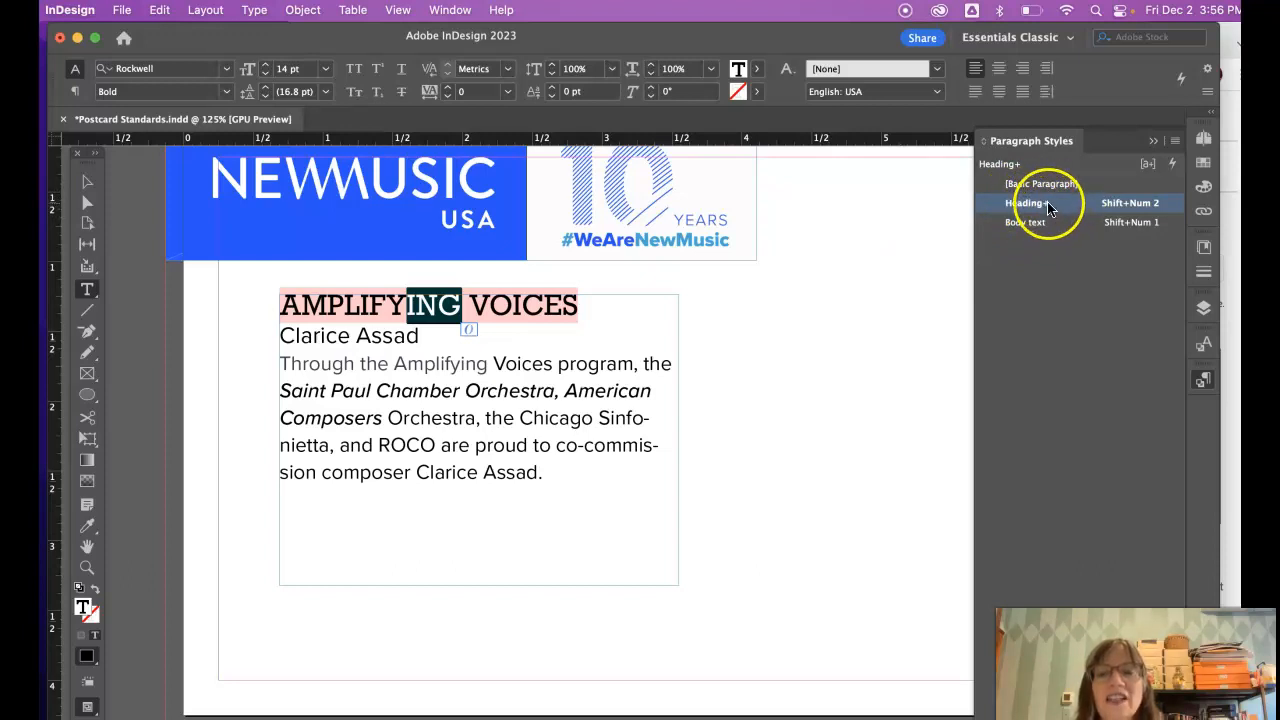
pyautogui.click(1128, 205)
pyautogui.click(1086, 210)
# - Change the Heading paragraph style's font family from Rockwell to Proxima Nova
pyautogui.doubleClick(1104, 207)
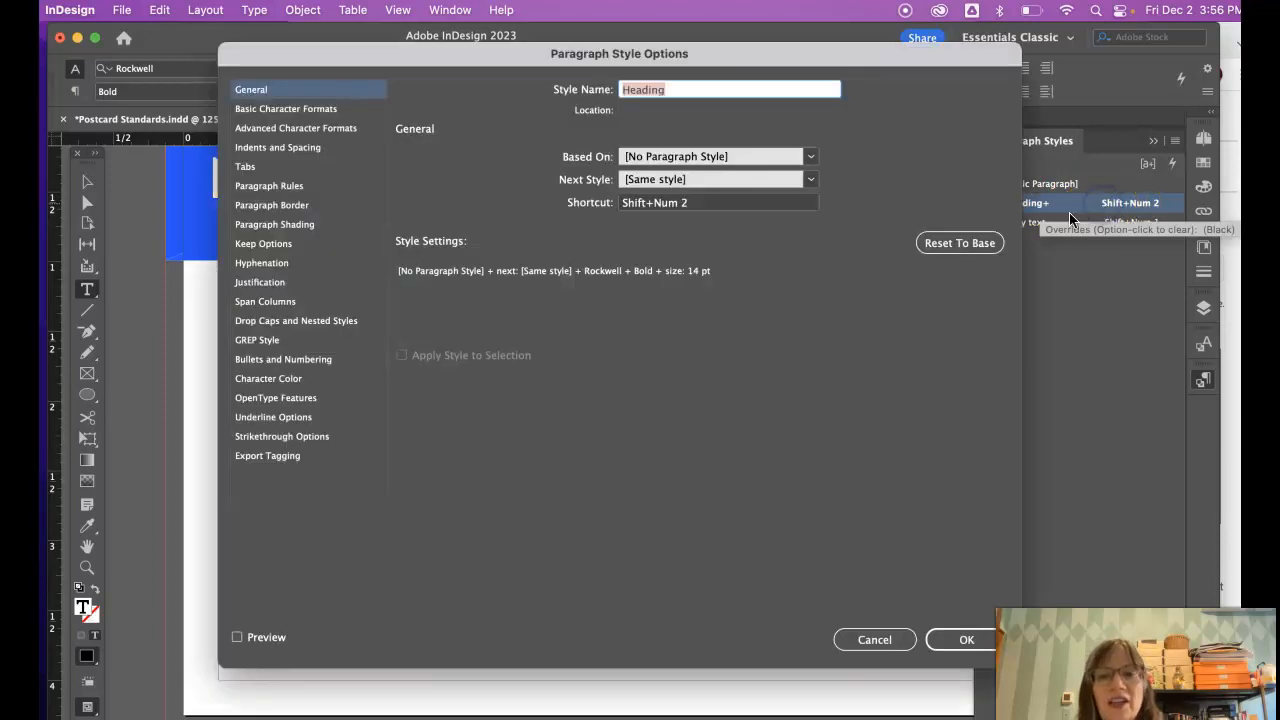
pyautogui.click(305, 112)
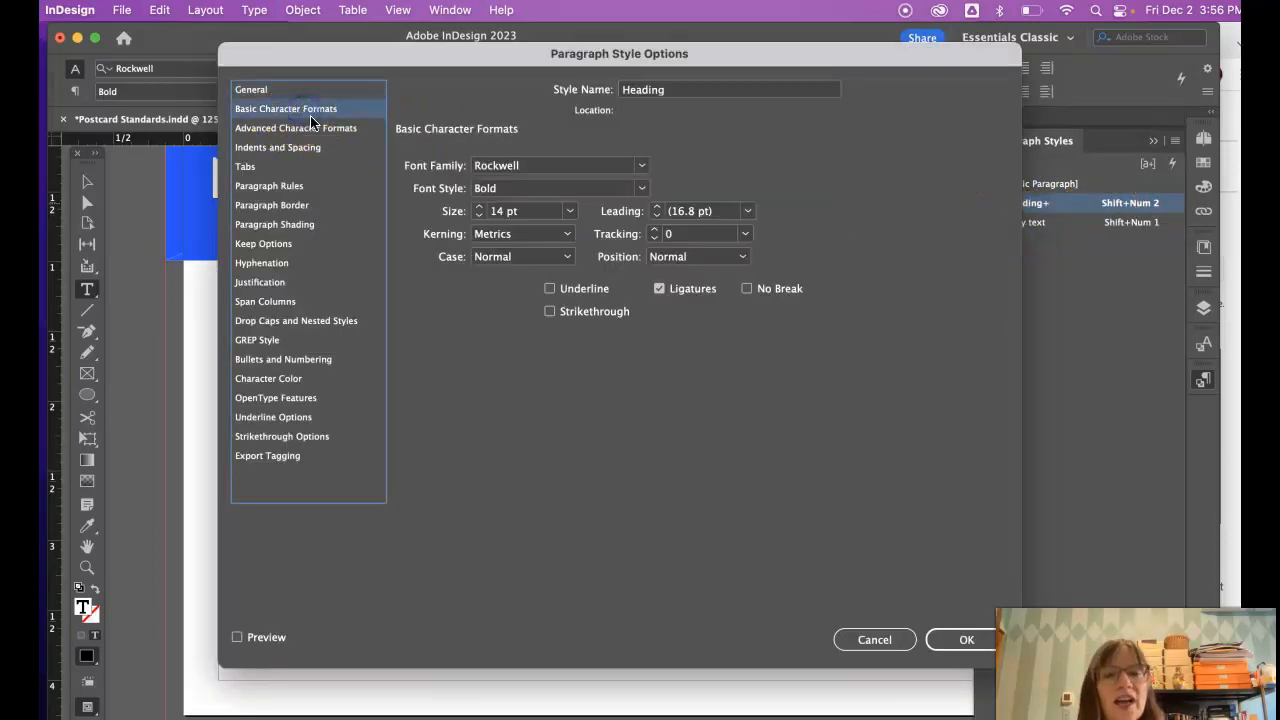
pyautogui.click(641, 166)
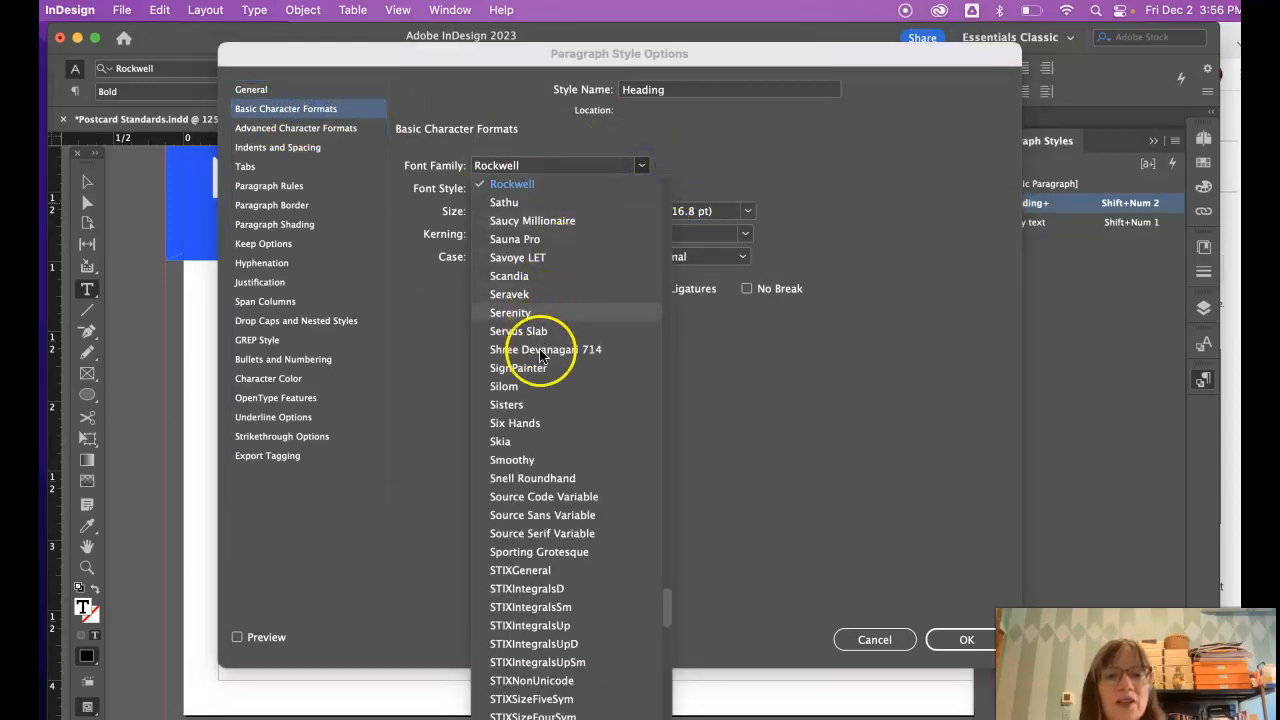
pyautogui.scroll(-15, 539, 436)
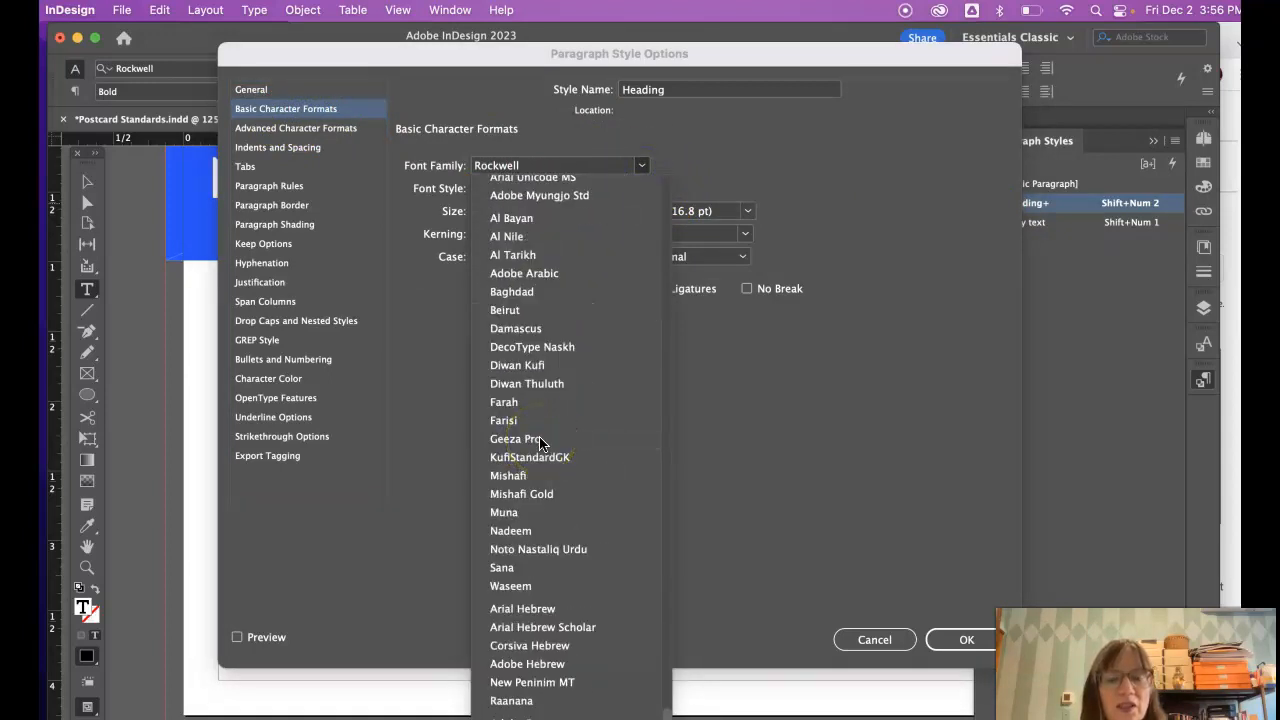
pyautogui.scroll(10, 539, 436)
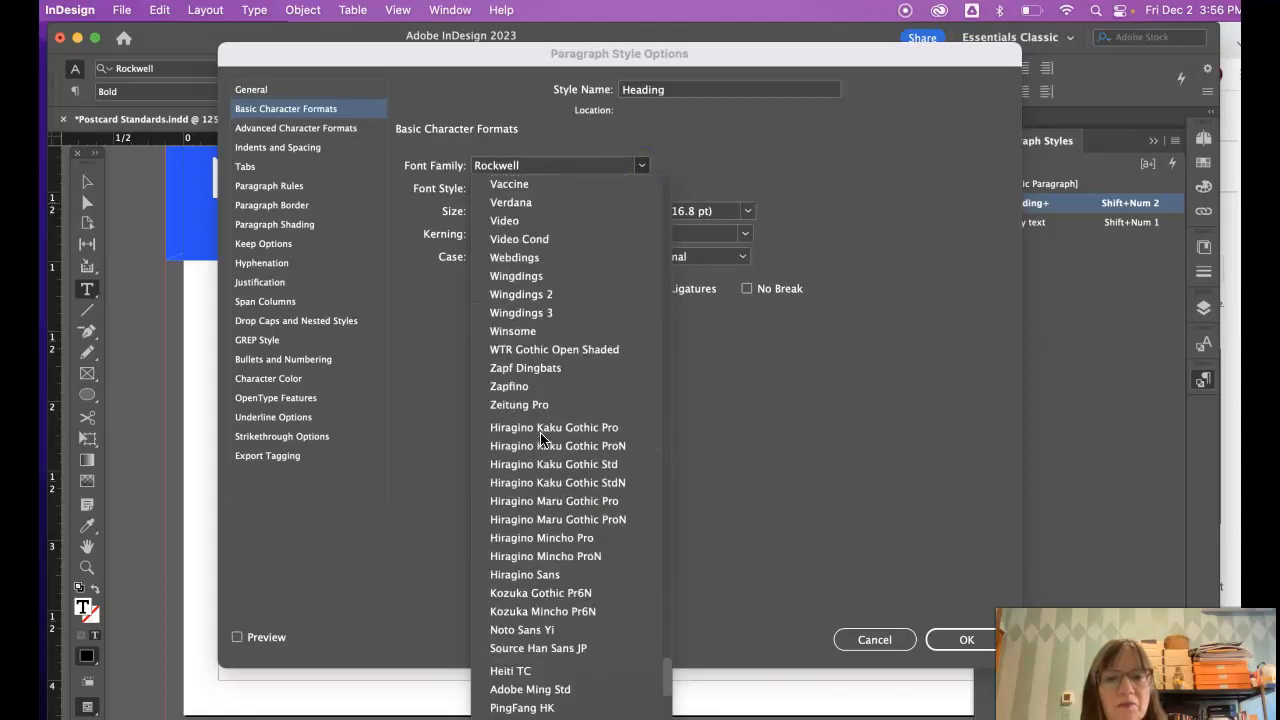
pyautogui.scroll(5, 540, 440)
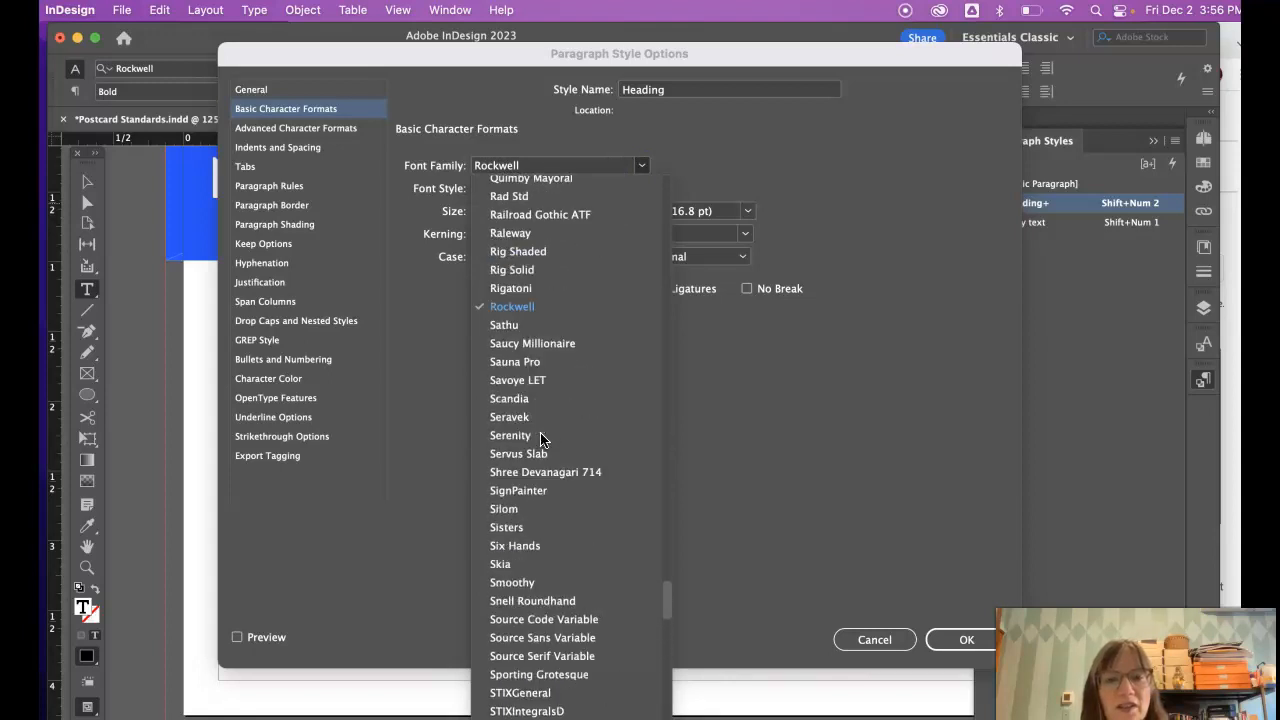
pyautogui.scroll(4, 540, 440)
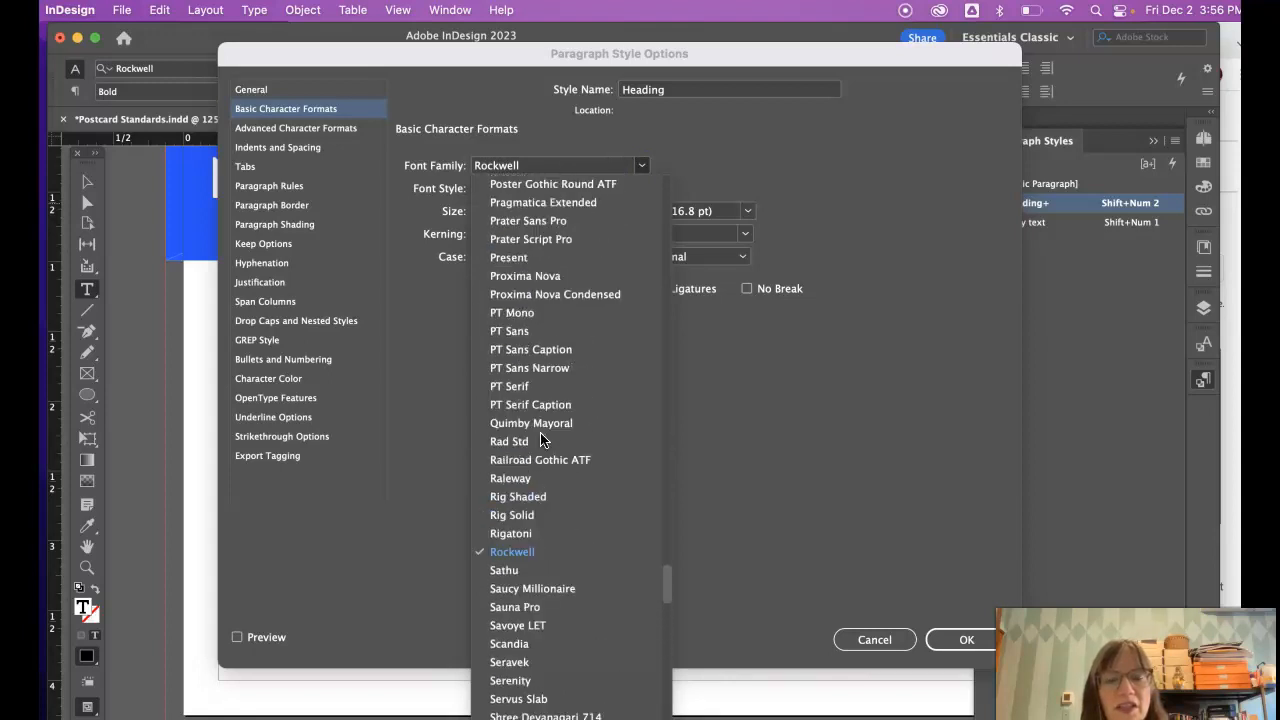
pyautogui.click(530, 275)
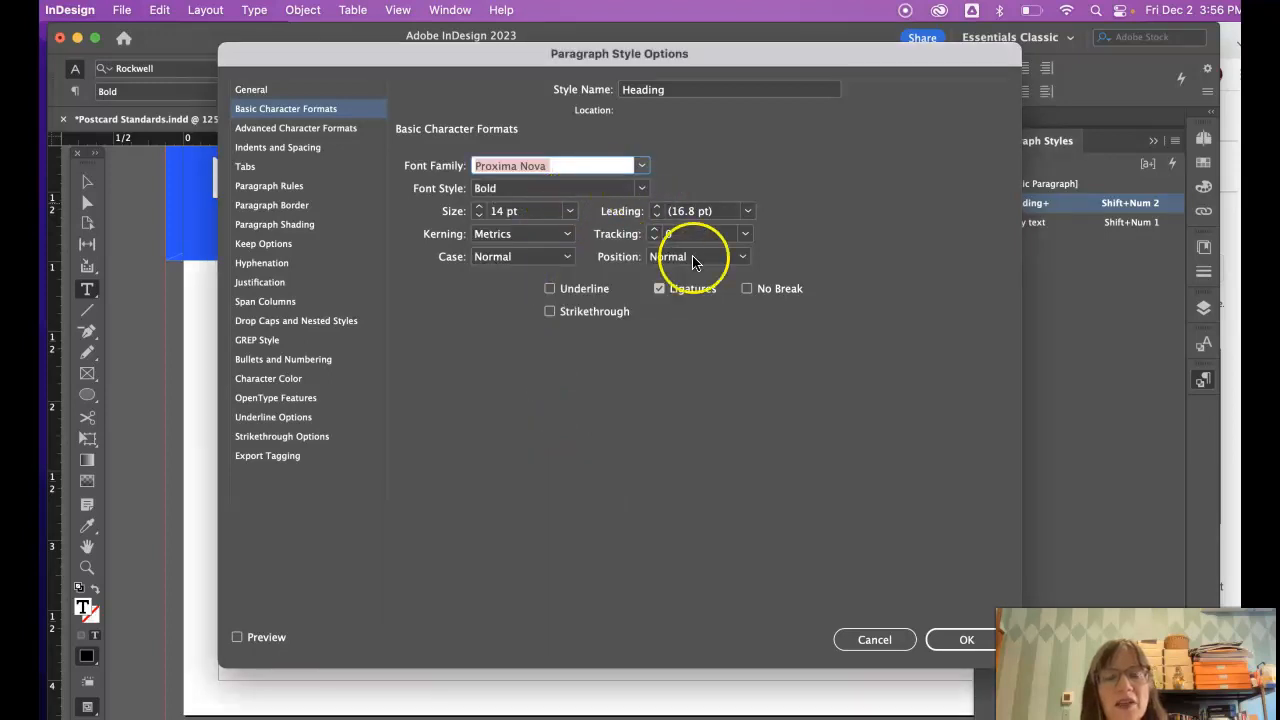
pyautogui.click(966, 640)
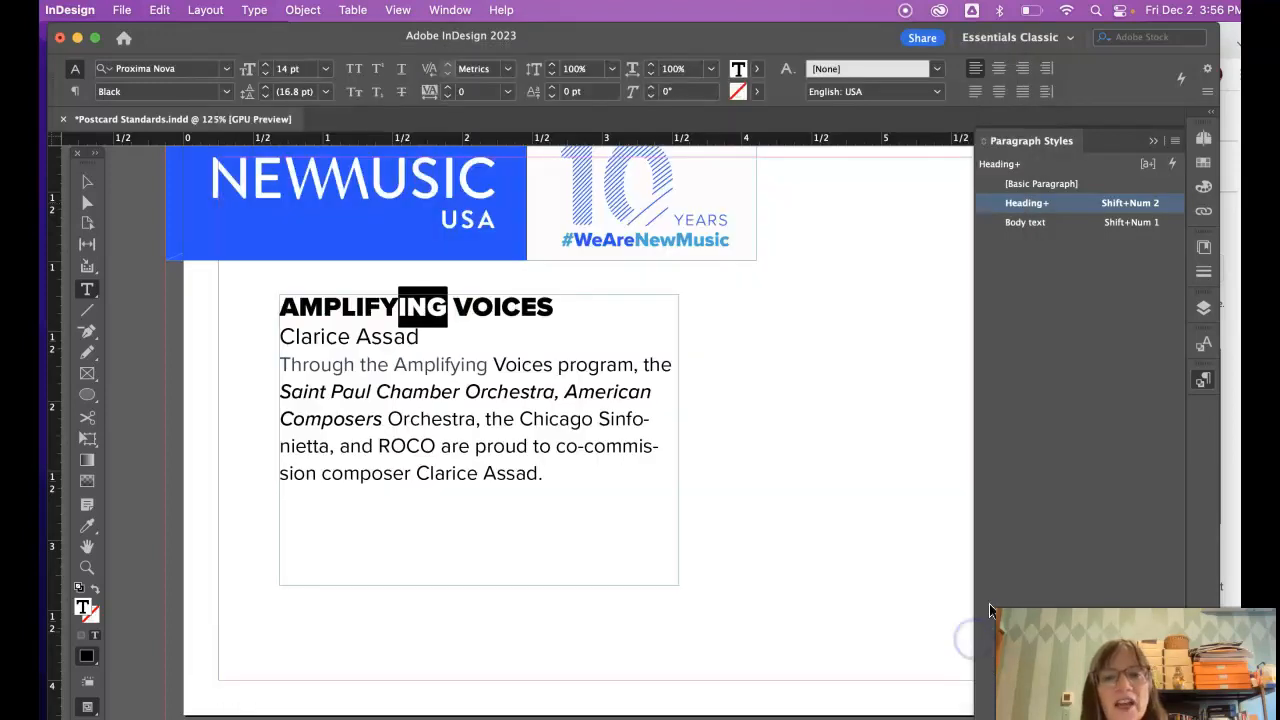
# - Select letters of the AMPLIFYING VOICES heading and clear overrides via the Heading style
pyautogui.click(565, 302)
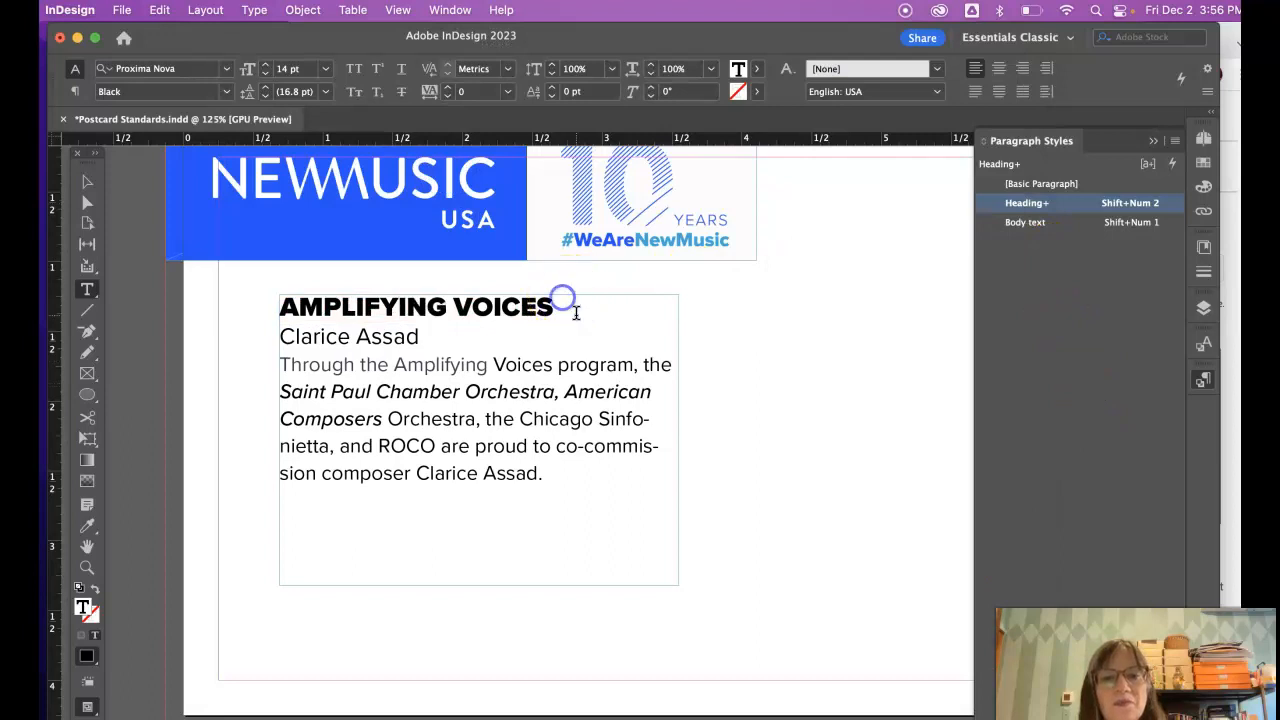
pyautogui.moveTo(553, 307); pyautogui.dragTo(258, 312)
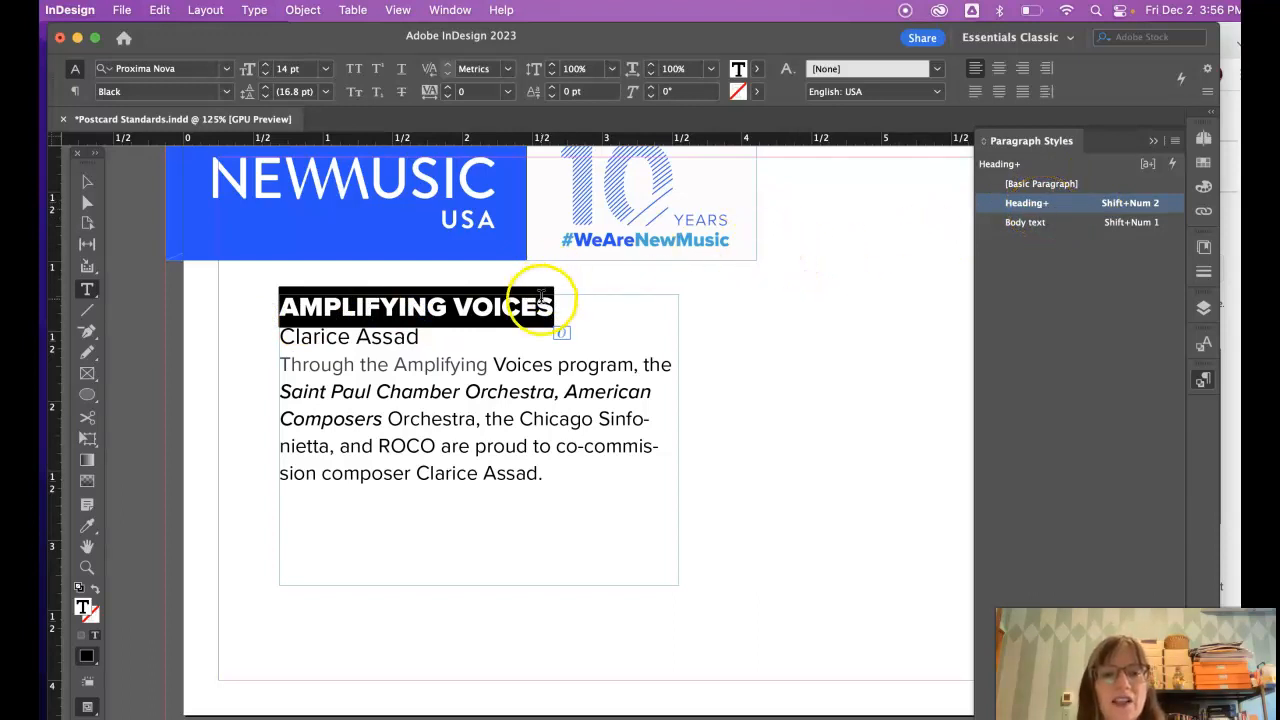
pyautogui.moveTo(539, 305); pyautogui.dragTo(499, 305)
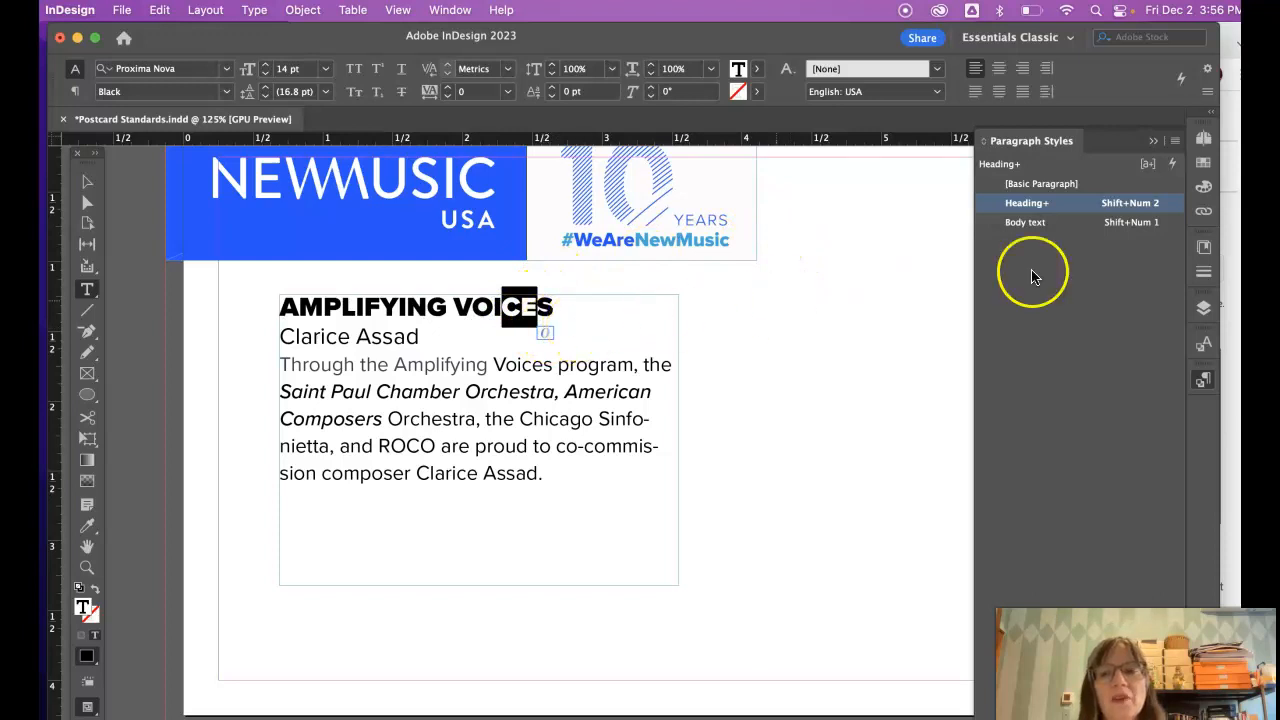
pyautogui.click(1046, 210)
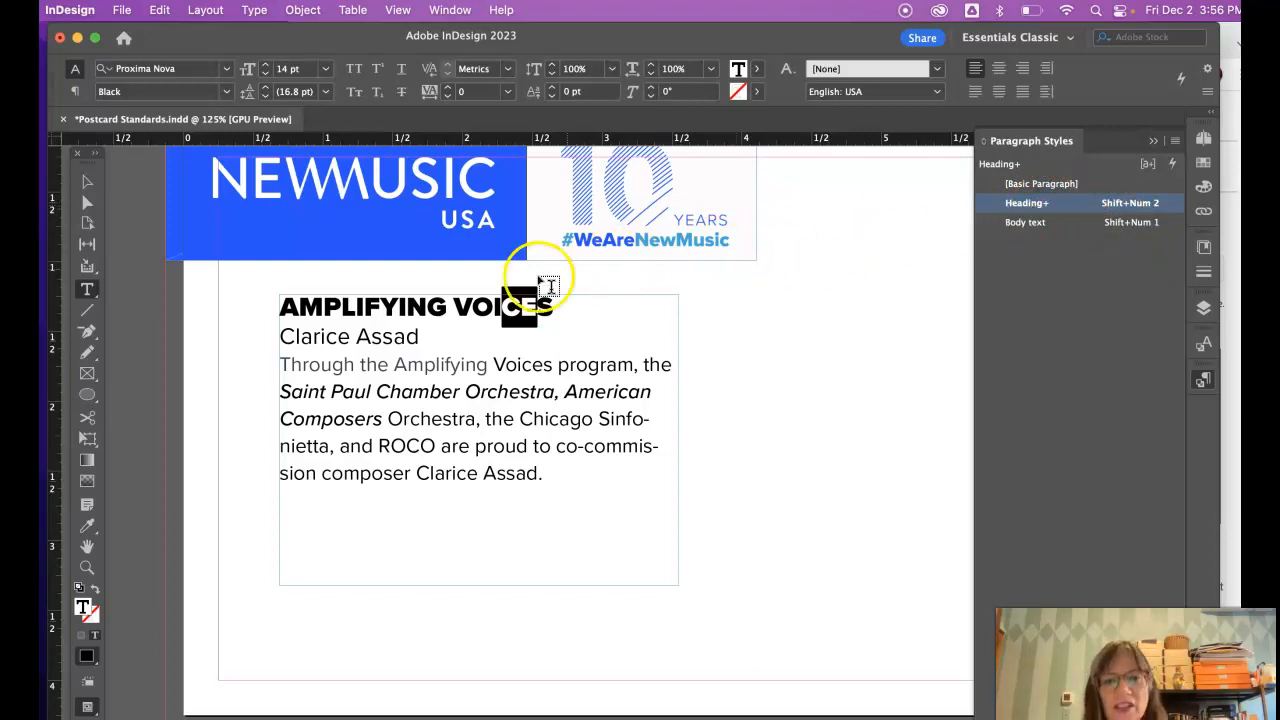
pyautogui.moveTo(548, 307); pyautogui.dragTo(501, 308)
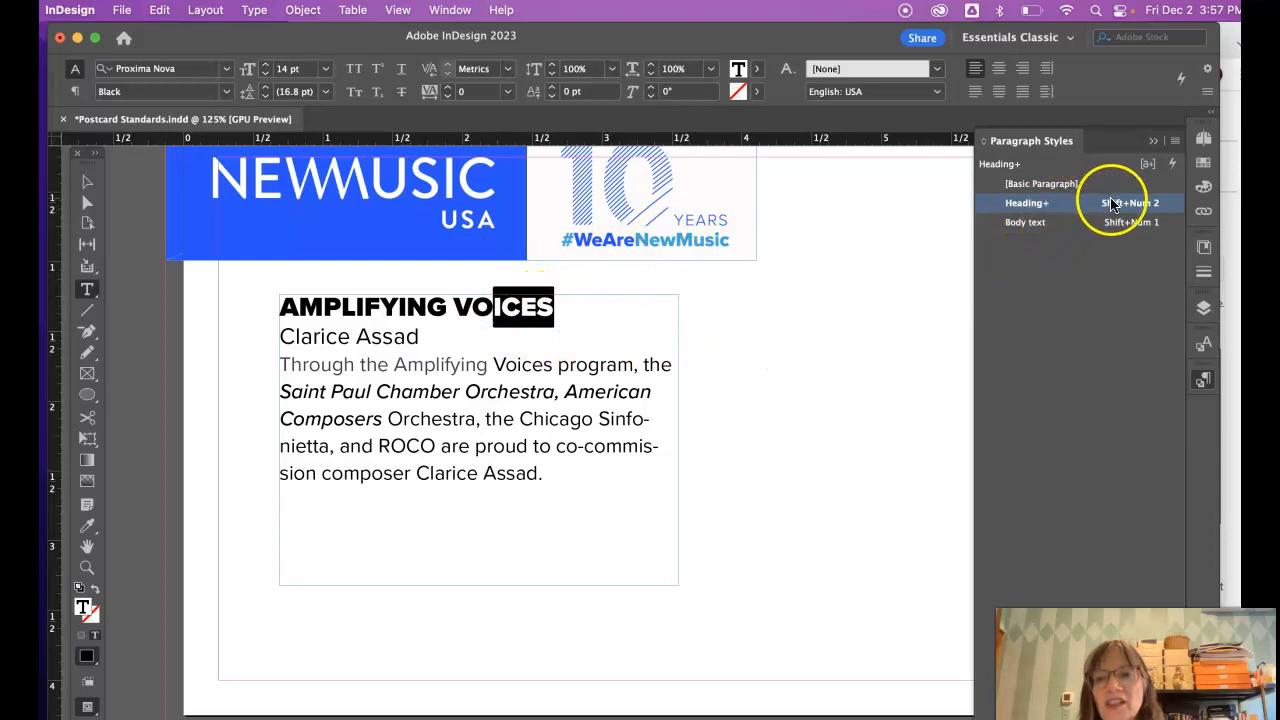
pyautogui.keyDown('alt'); pyautogui.click(1022, 204); pyautogui.keyUp('alt')
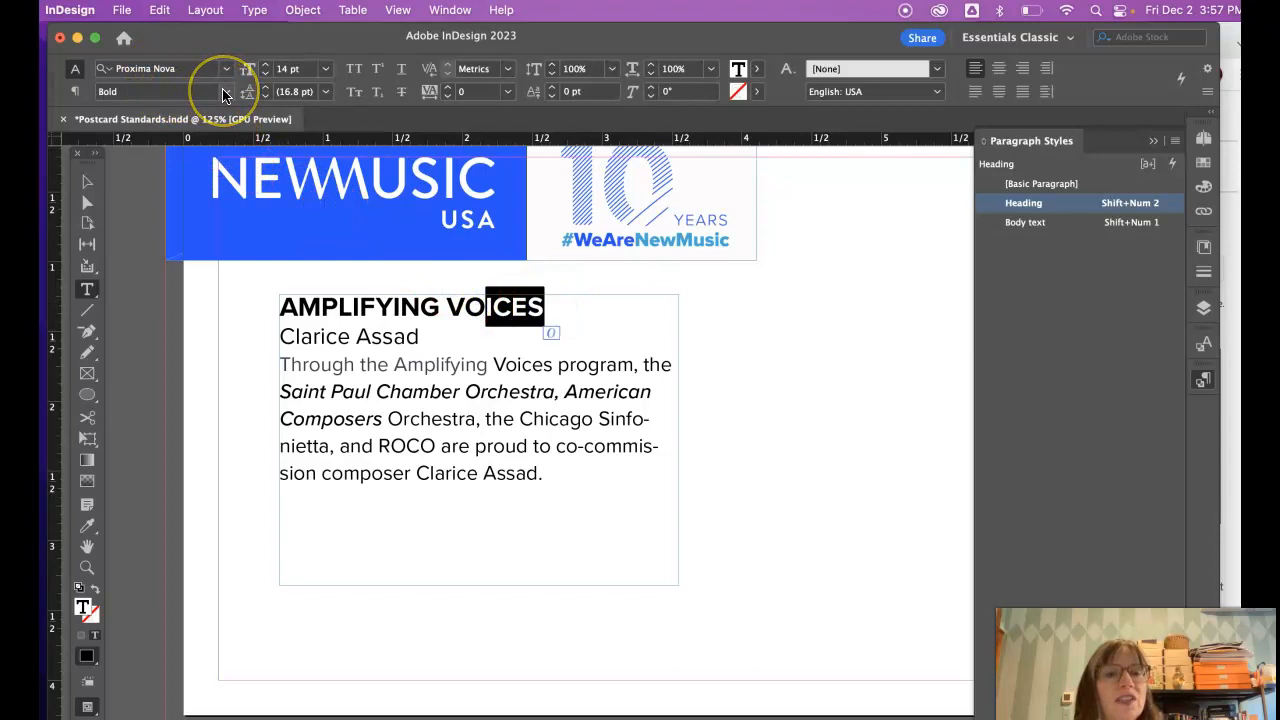
# - Reselect the letters of VOICES to check the heading's formatting
pyautogui.click(540, 304)
pyautogui.moveTo(548, 307); pyautogui.dragTo(464, 307)
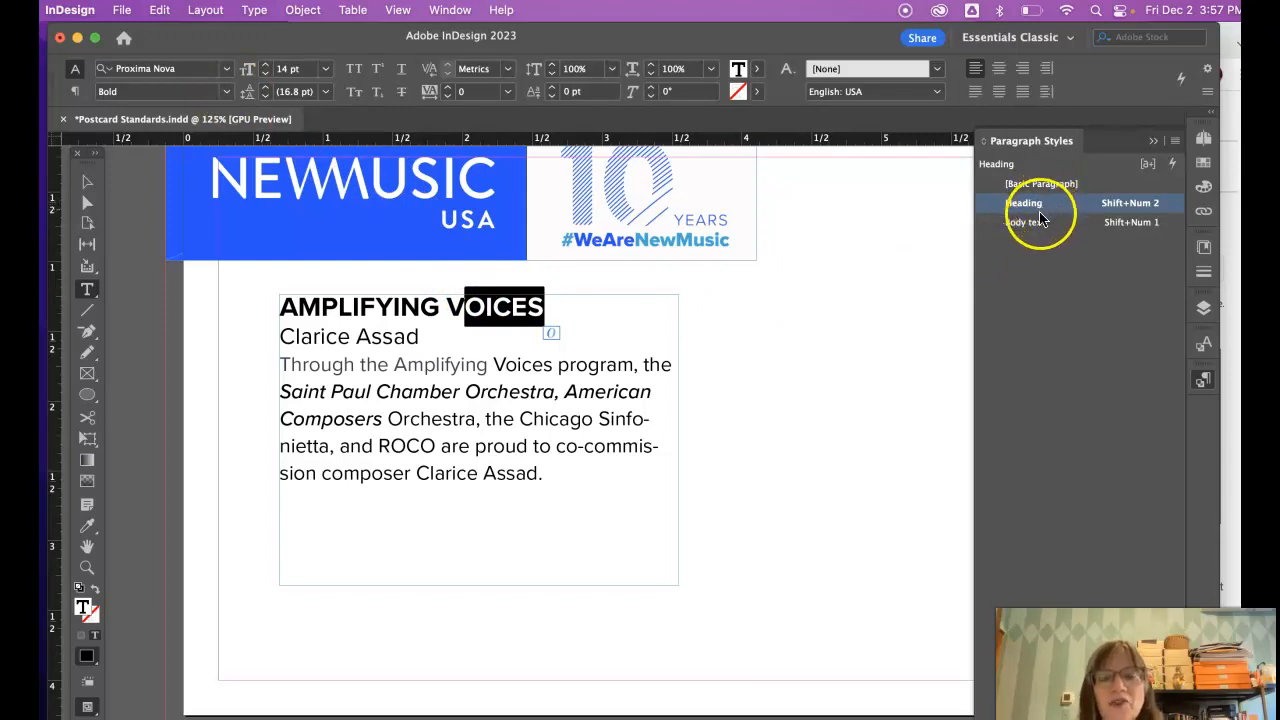
pyautogui.click(542, 306)
pyautogui.moveTo(556, 306); pyautogui.dragTo(450, 307)
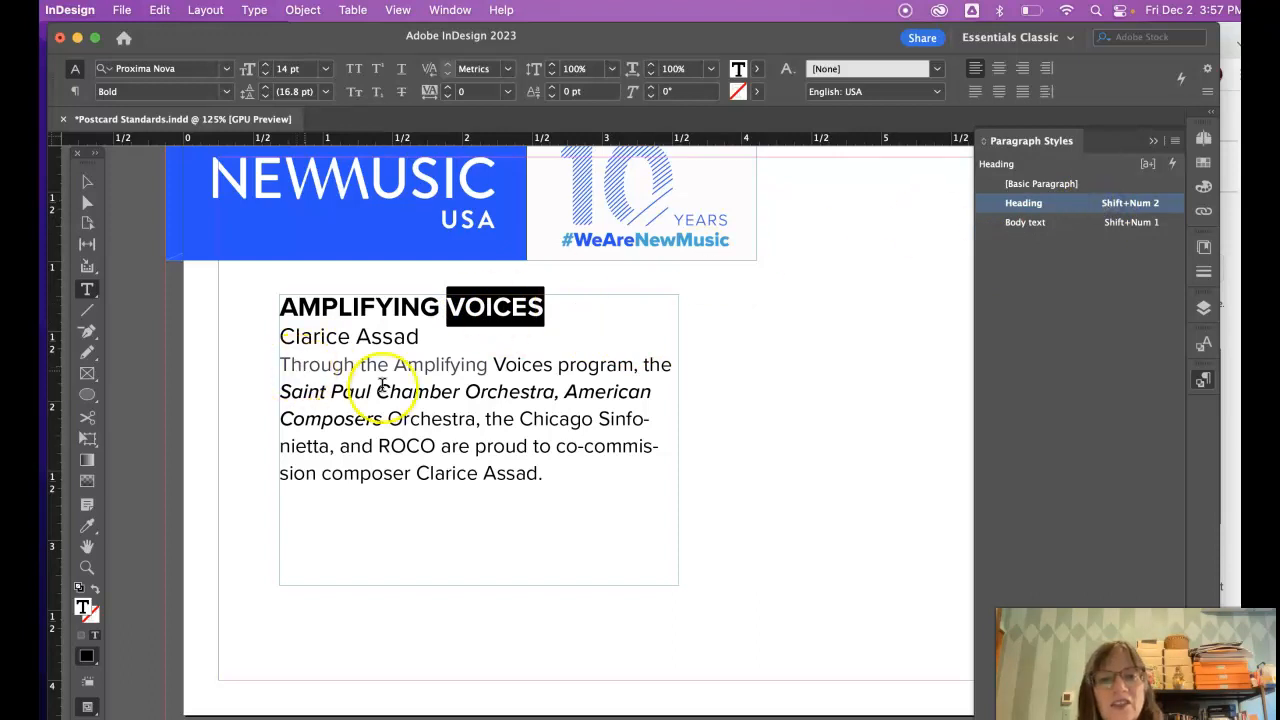
# - Try setting the heading letters 'ING V' to Medium weight
pyautogui.moveTo(468, 308); pyautogui.dragTo(390, 302)
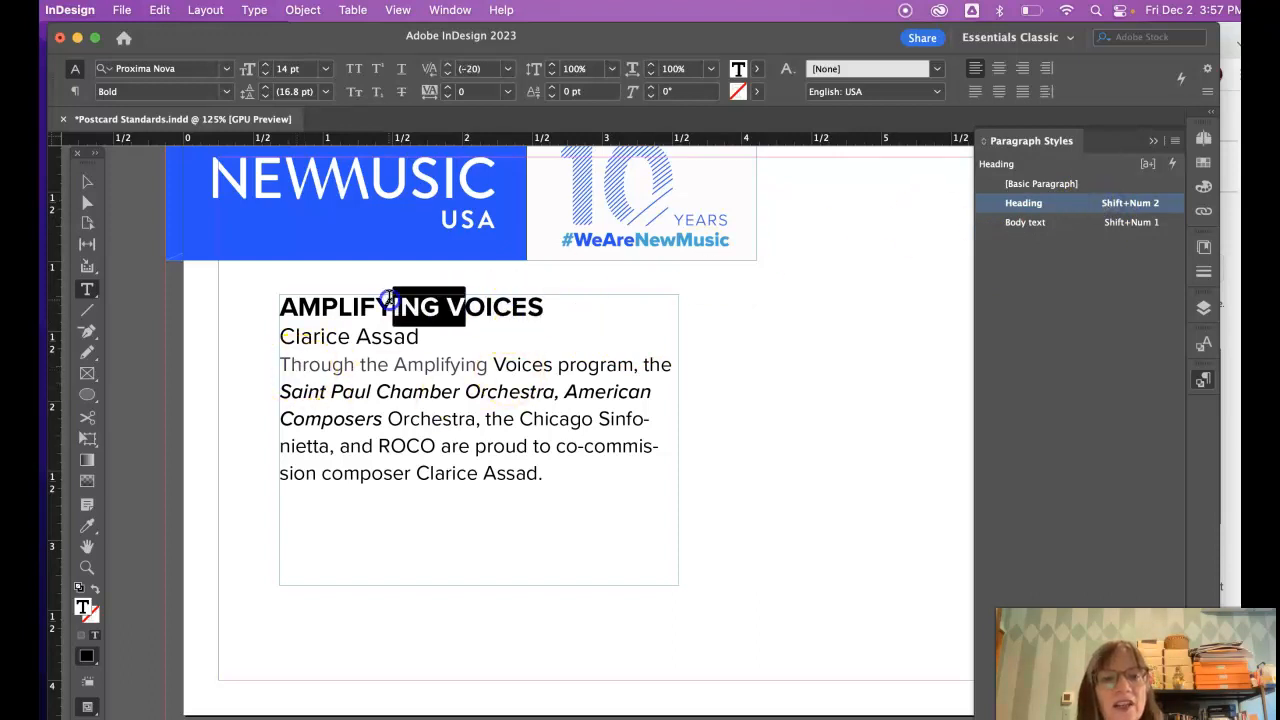
pyautogui.click(226, 91)
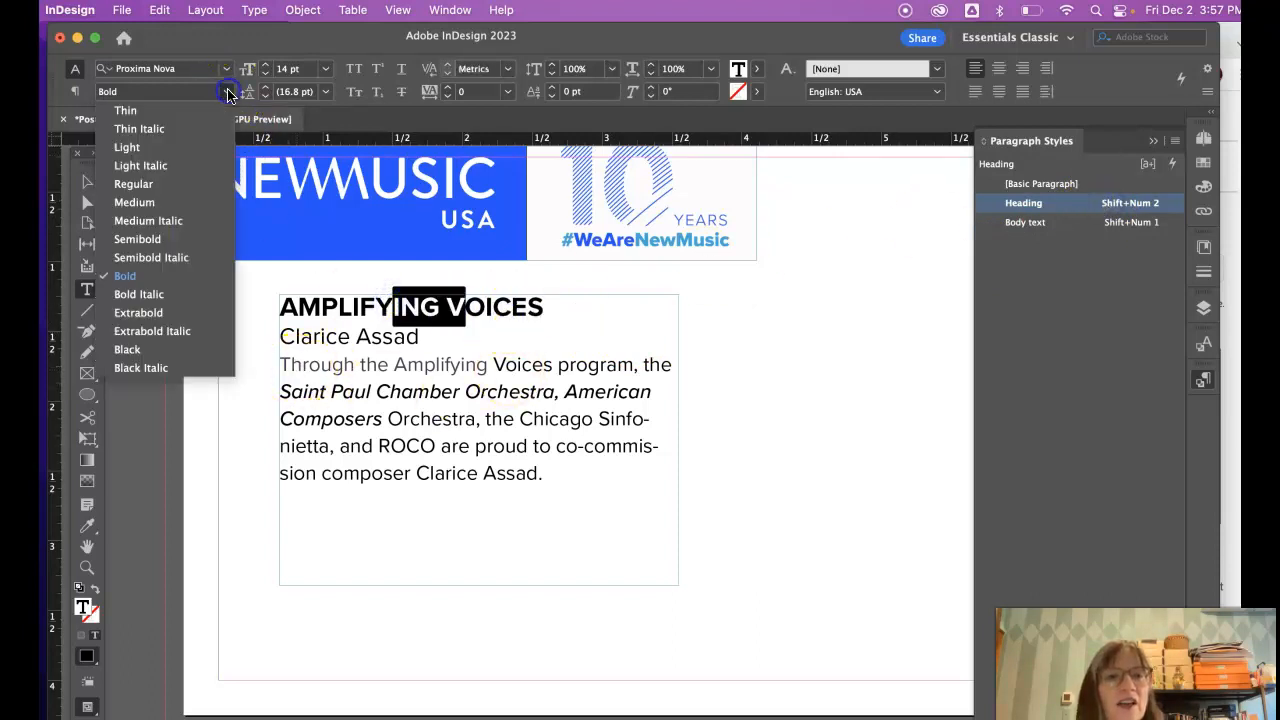
pyautogui.click(160, 203)
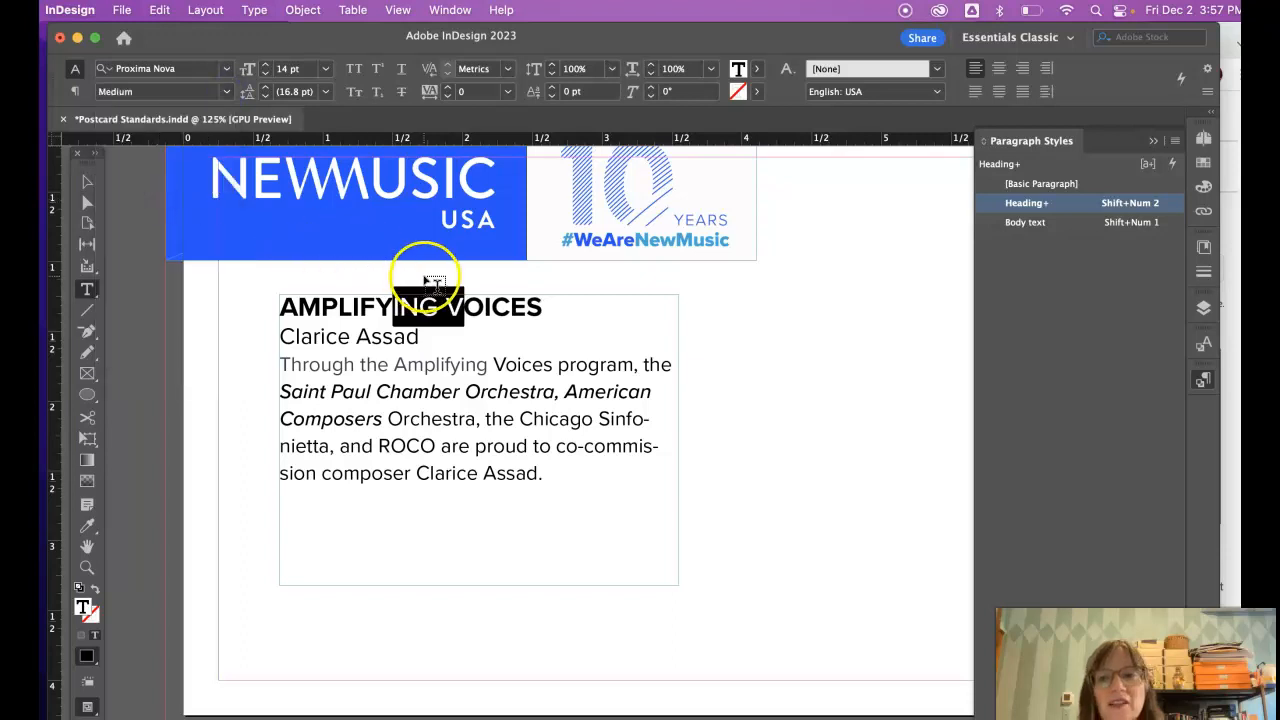
pyautogui.click(431, 279)
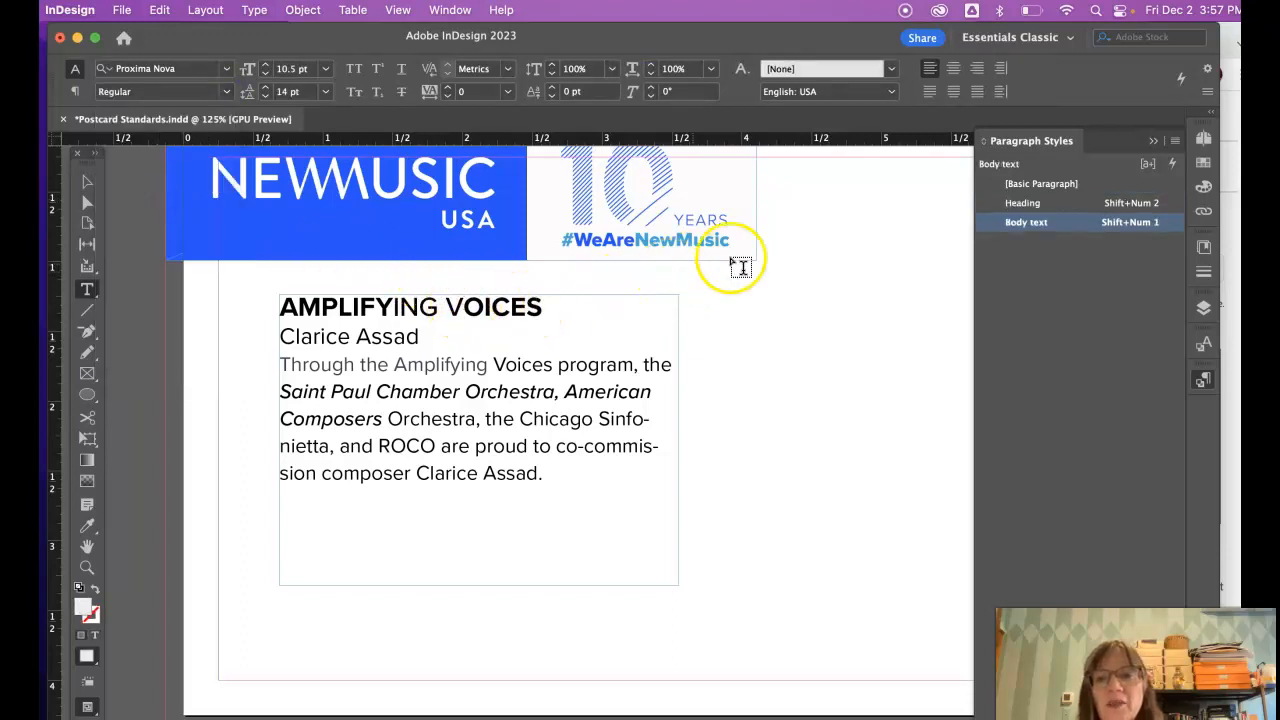
# - Reapply the Heading style to the whole AMPLIFYING VOICES line, clearing overrides
pyautogui.moveTo(511, 305); pyautogui.dragTo(400, 303)
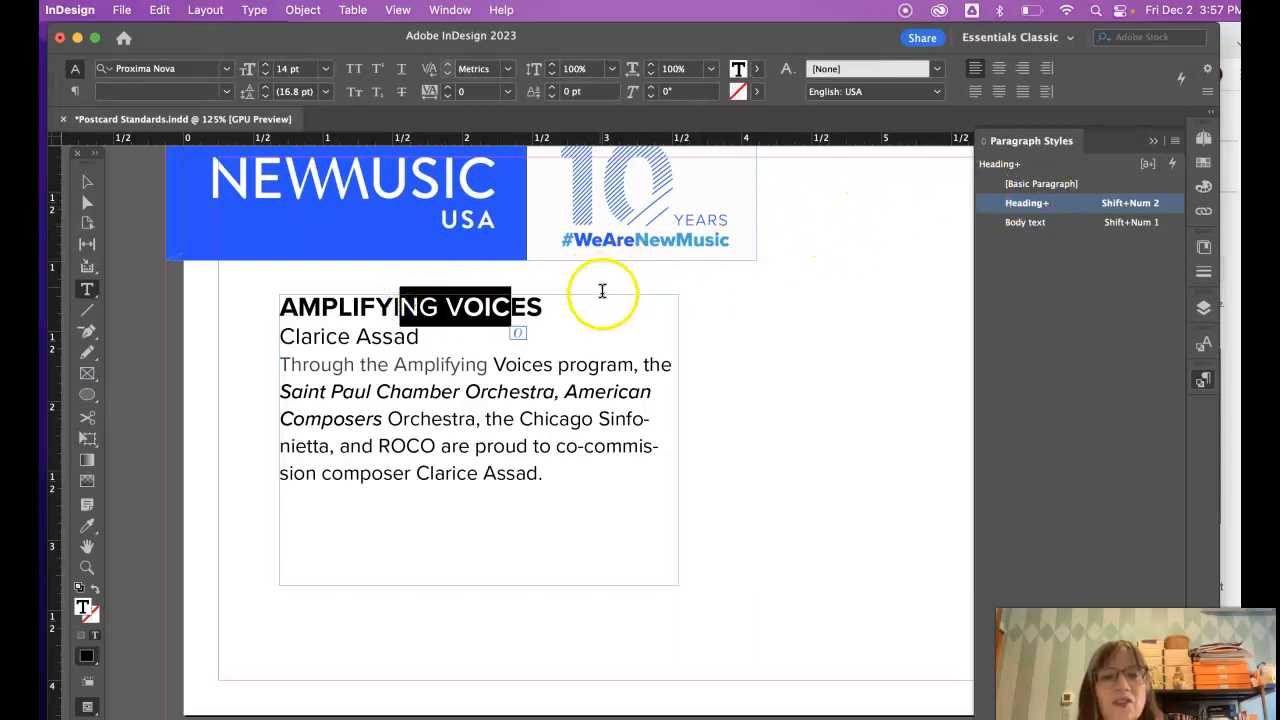
pyautogui.moveTo(540, 306); pyautogui.dragTo(262, 310)
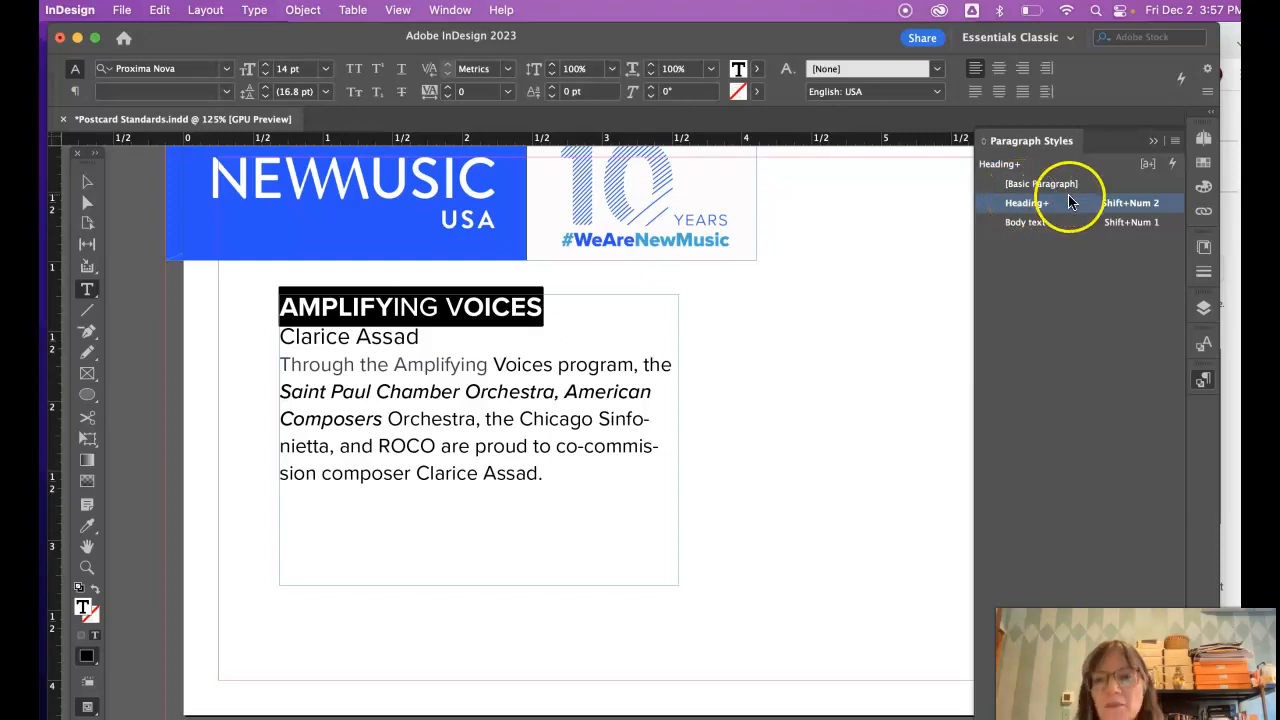
pyautogui.keyDown('alt'); pyautogui.click(1028, 205); pyautogui.keyUp('alt')
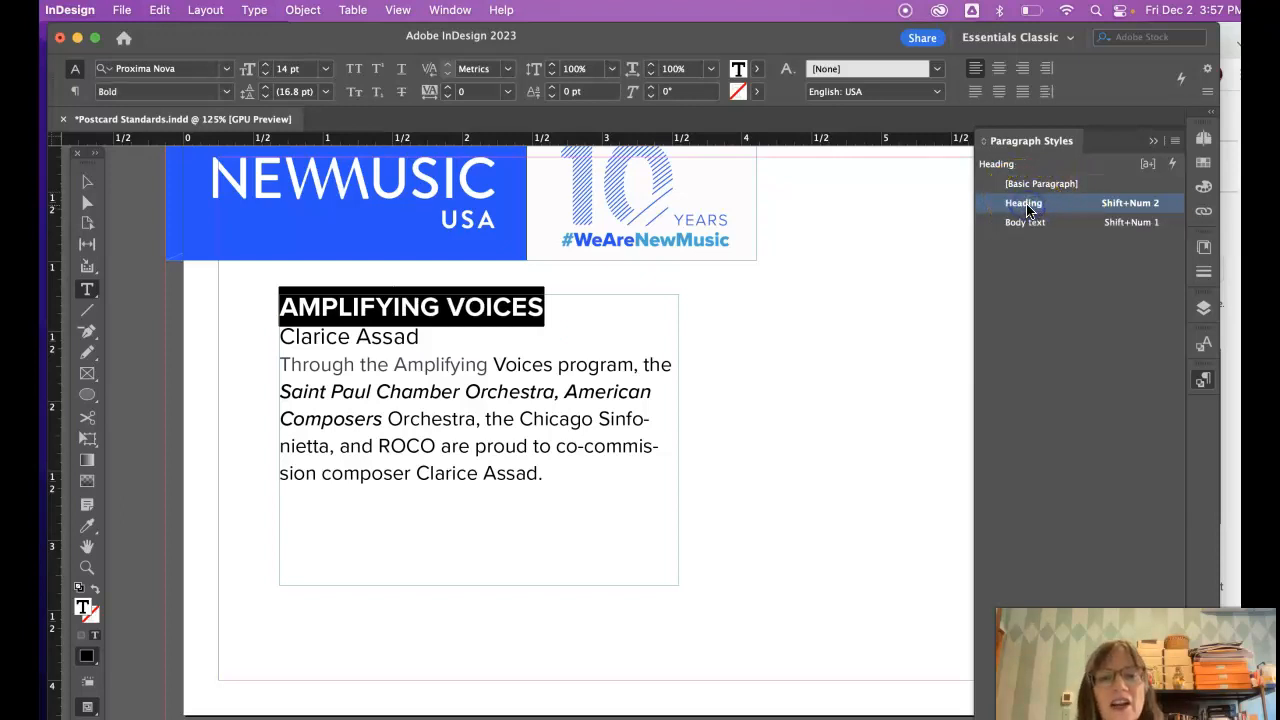
pyautogui.click(601, 315)
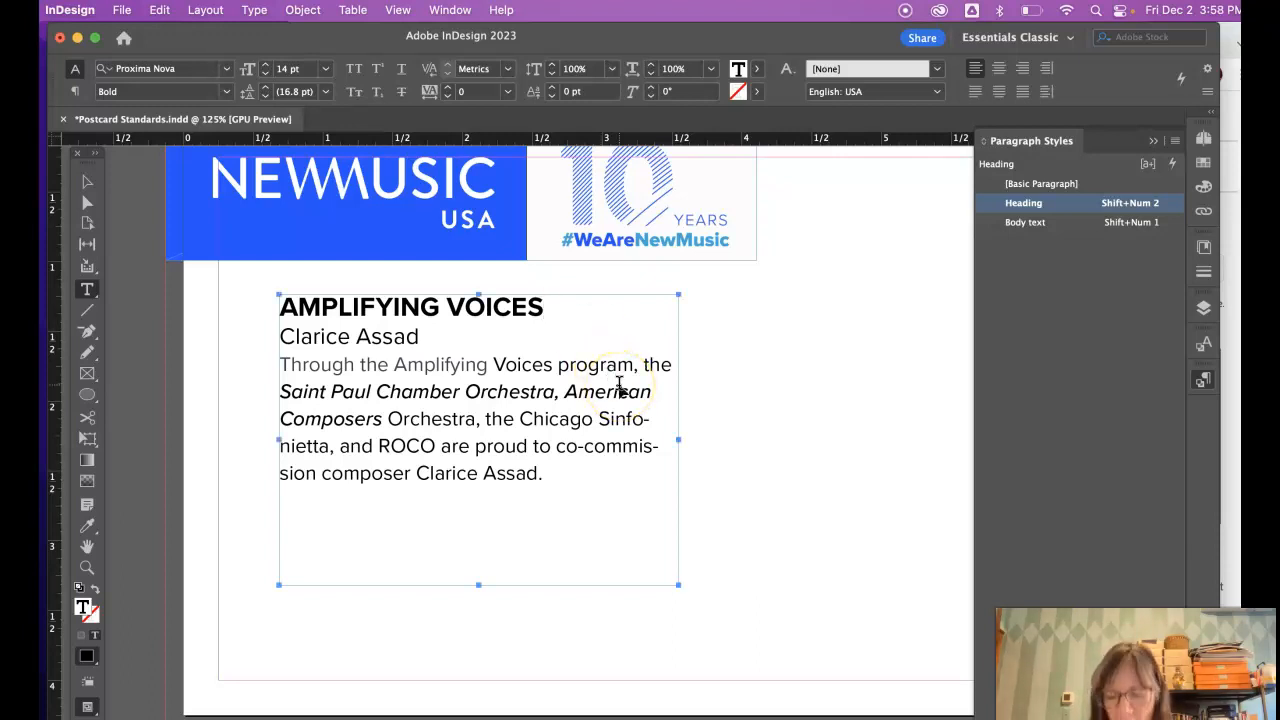
# - Add the artists placeholder lines after the body text and enlarge the frame, moving it up-left
pyautogui.press('super+minus')
pyautogui.press('super+minus')
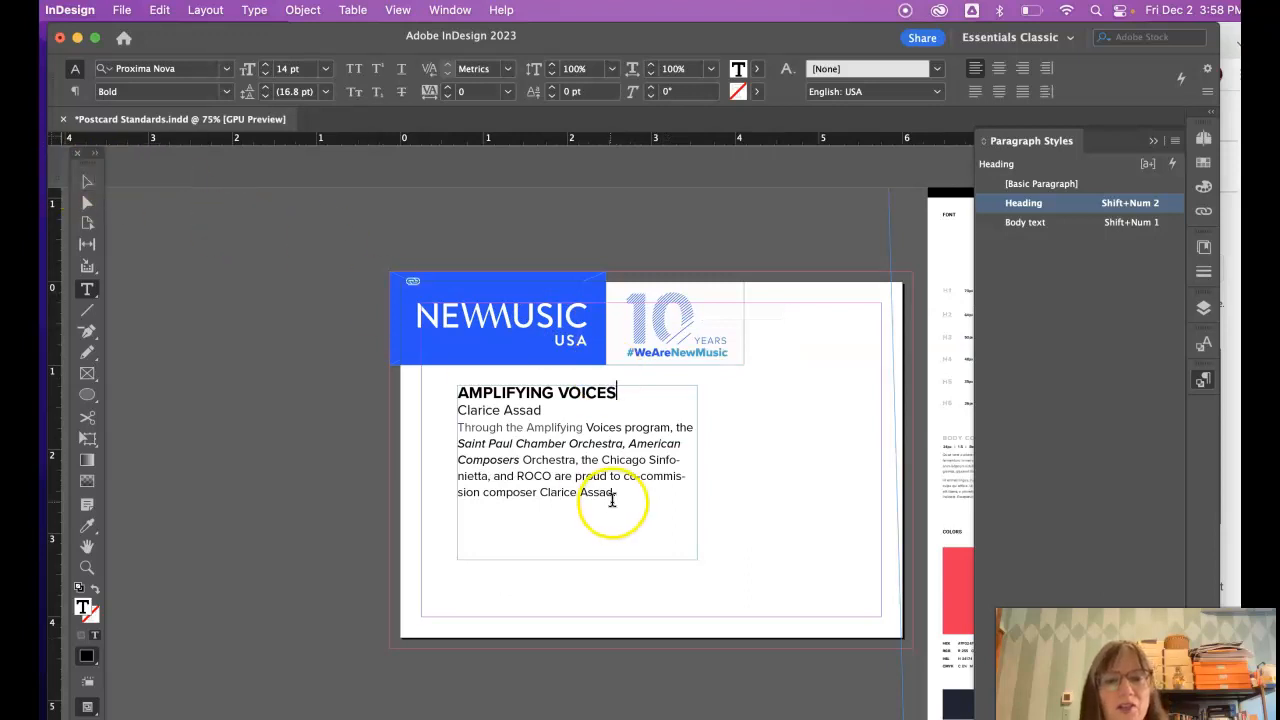
pyautogui.click(629, 497)
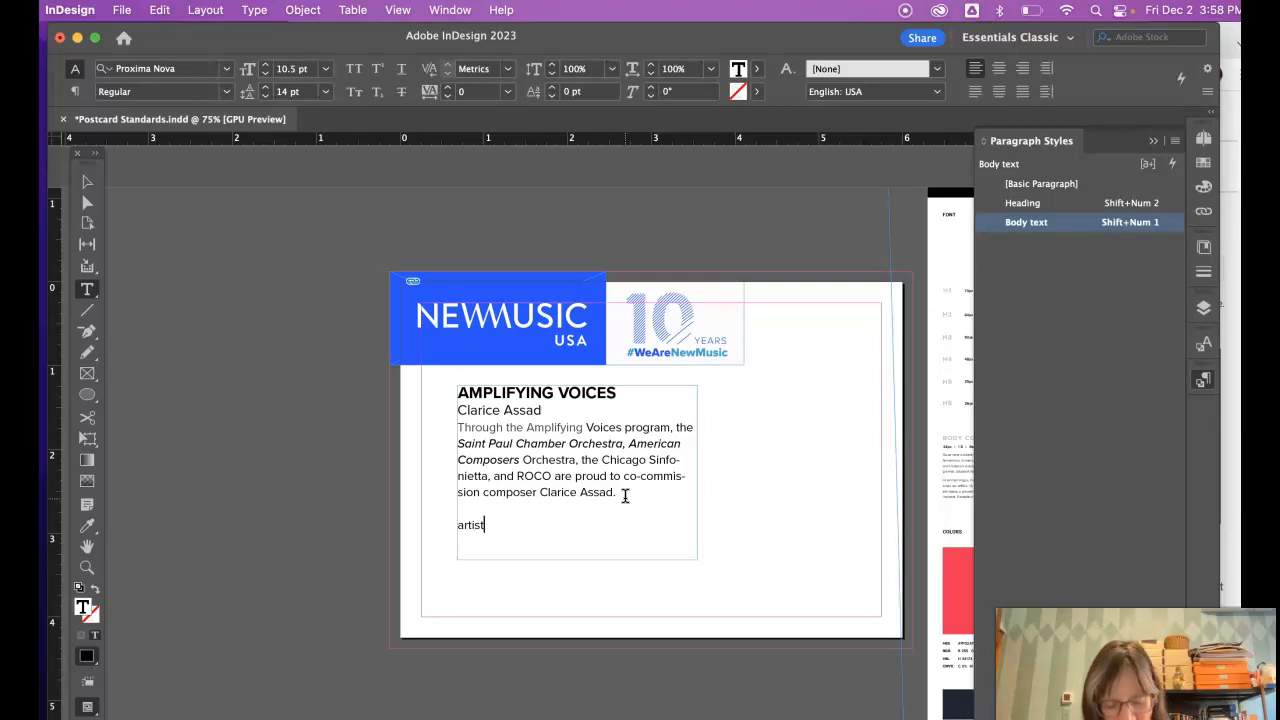
pyautogui.click(636, 504)
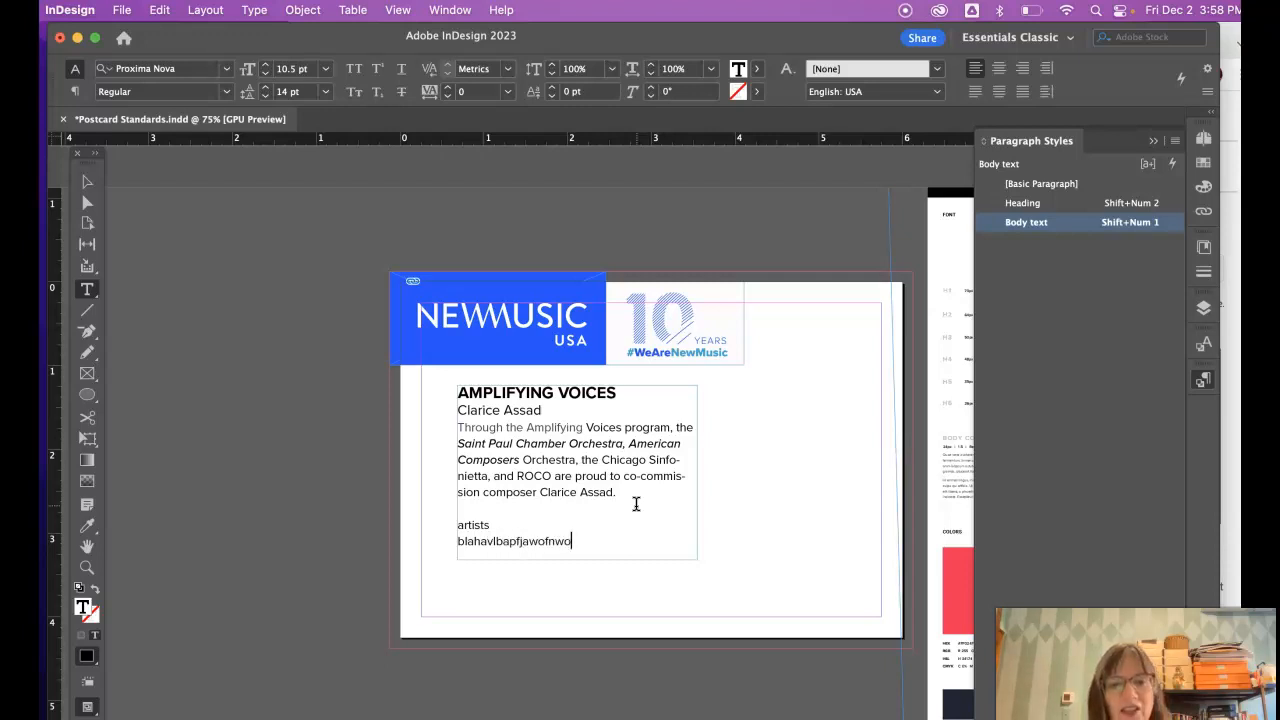
pyautogui.click(86, 181)
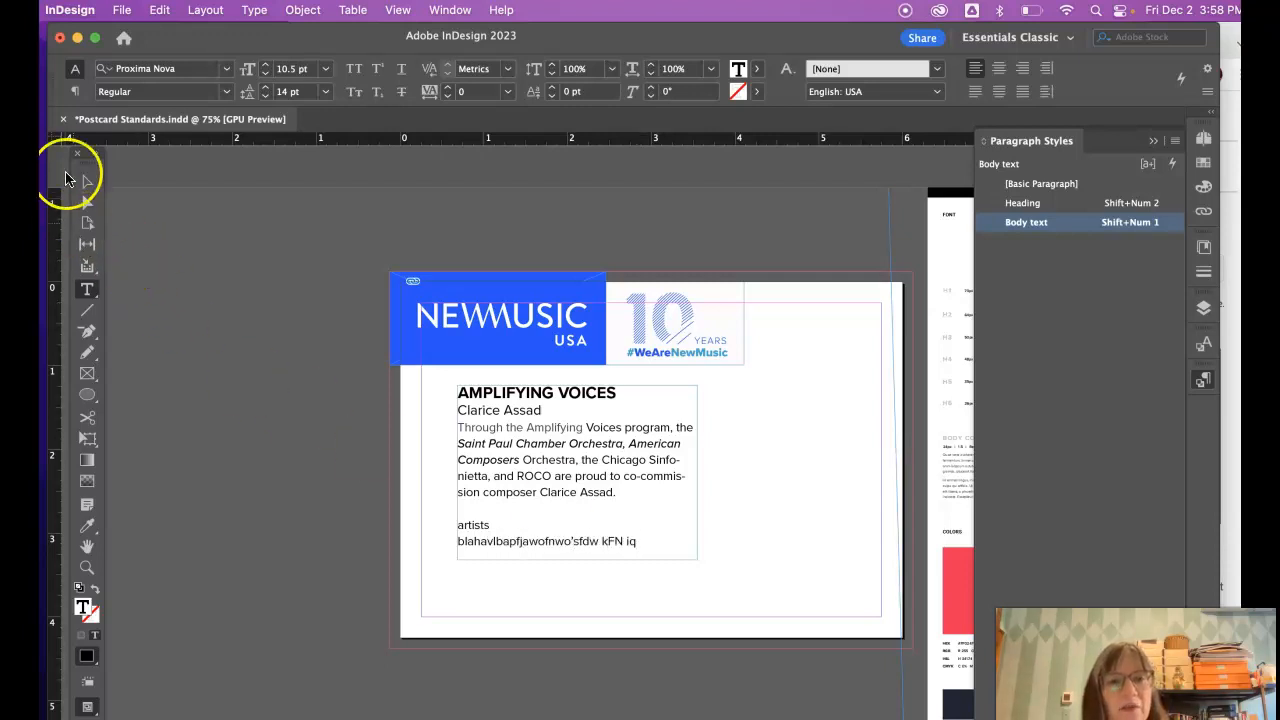
pyautogui.moveTo(578, 563); pyautogui.dragTo(600, 634)
pyautogui.moveTo(593, 437); pyautogui.dragTo(572, 426)
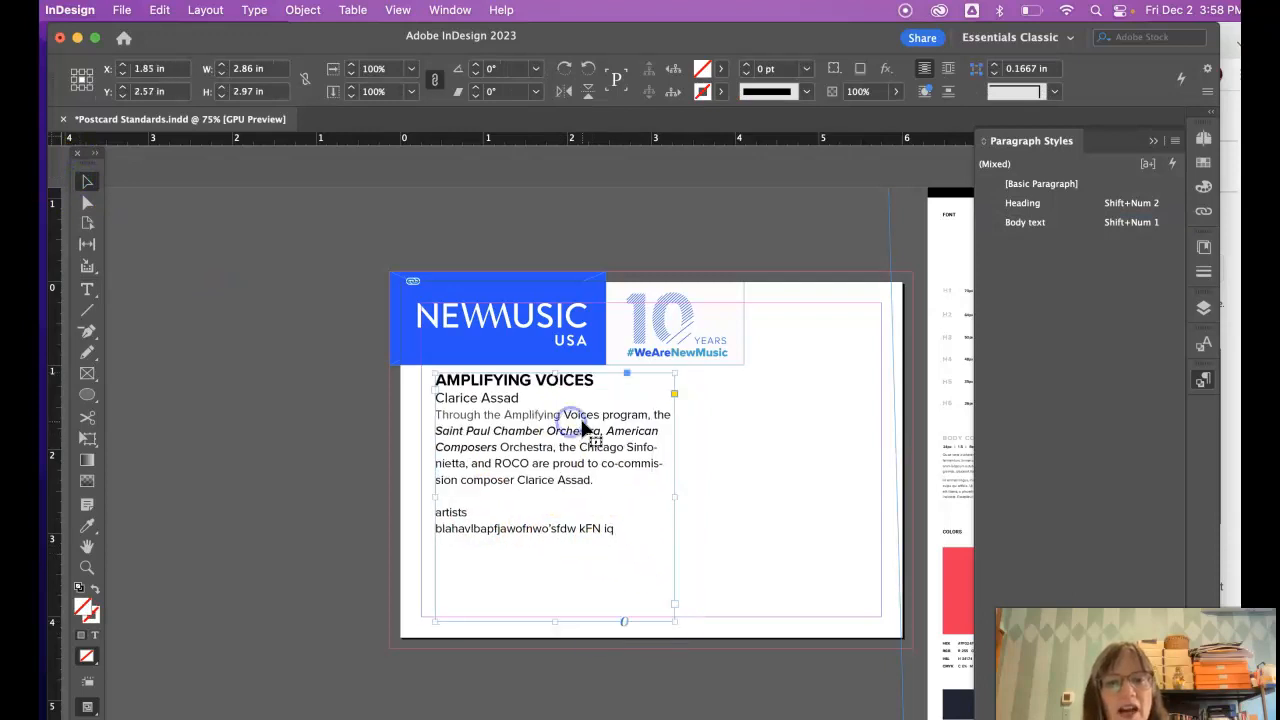
pyautogui.click(87, 289)
# - Paste a second artists entry below the first, separated by a blank line
pyautogui.moveTo(615, 528); pyautogui.dragTo(410, 512)
pyautogui.press('super+c')
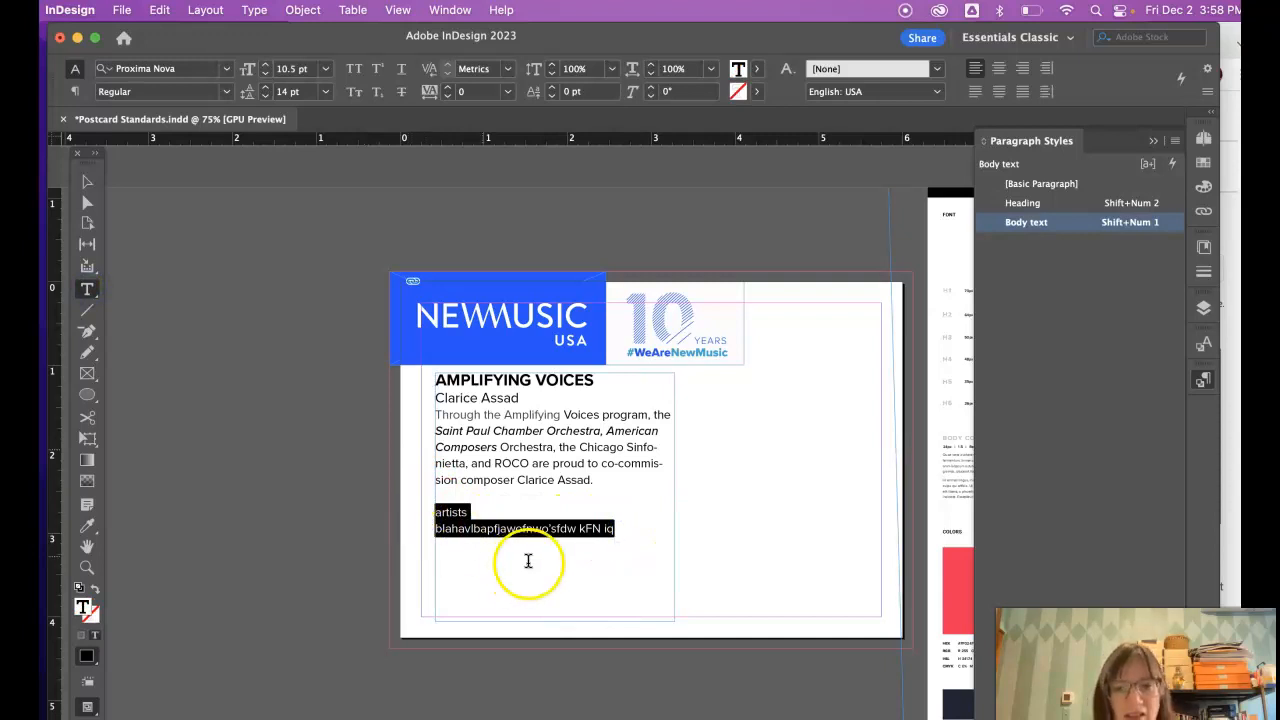
pyautogui.click(612, 529)
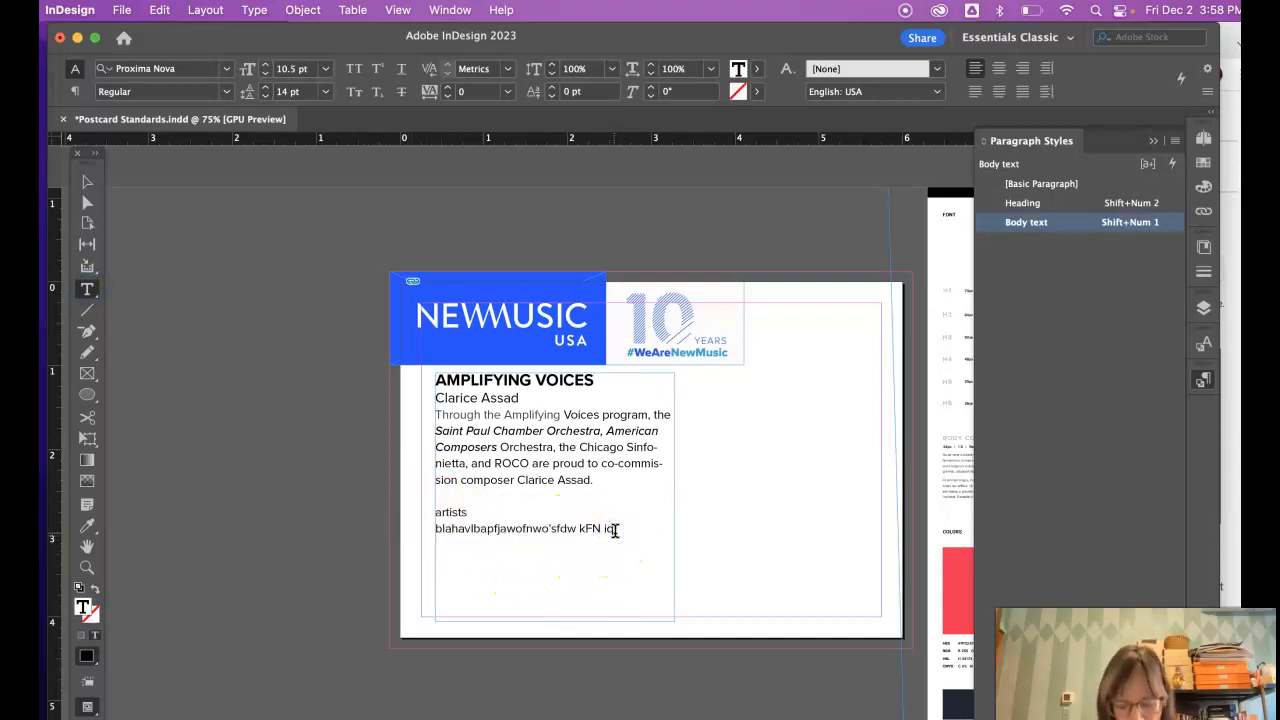
pyautogui.press('super+v')
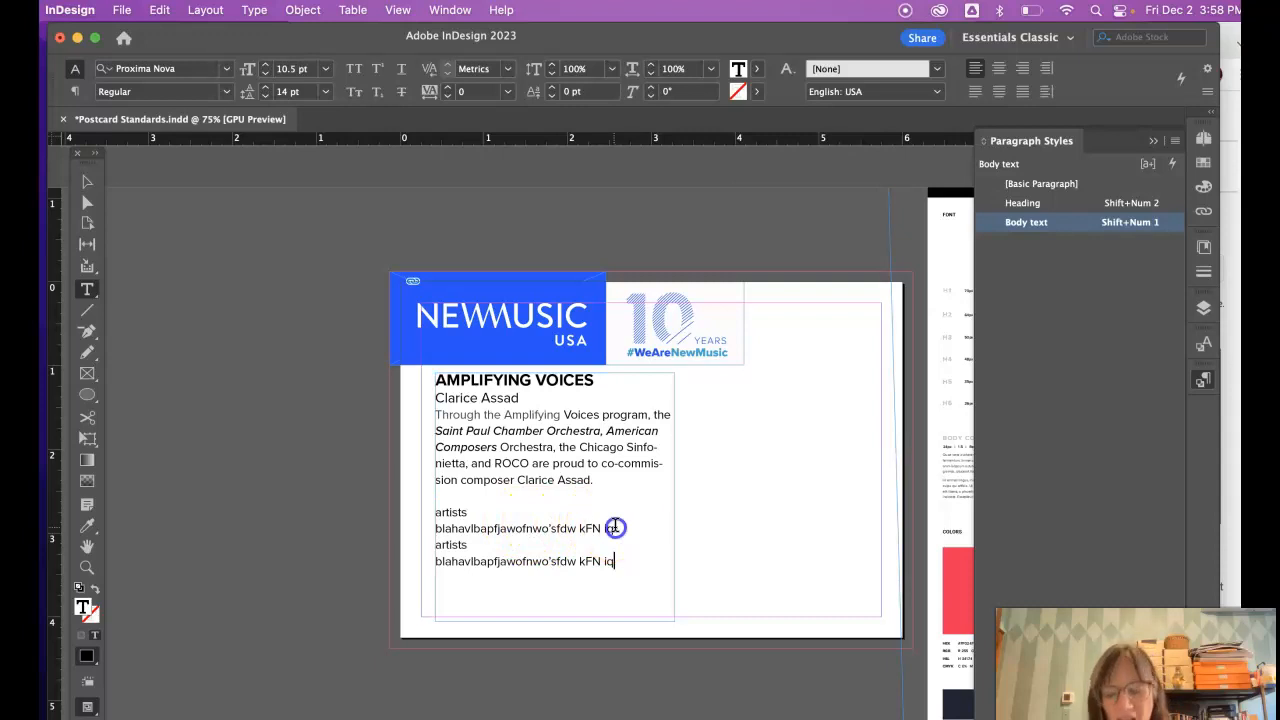
pyautogui.click(615, 528)
pyautogui.press('Return')
pyautogui.moveTo(469, 512); pyautogui.dragTo(439, 515)
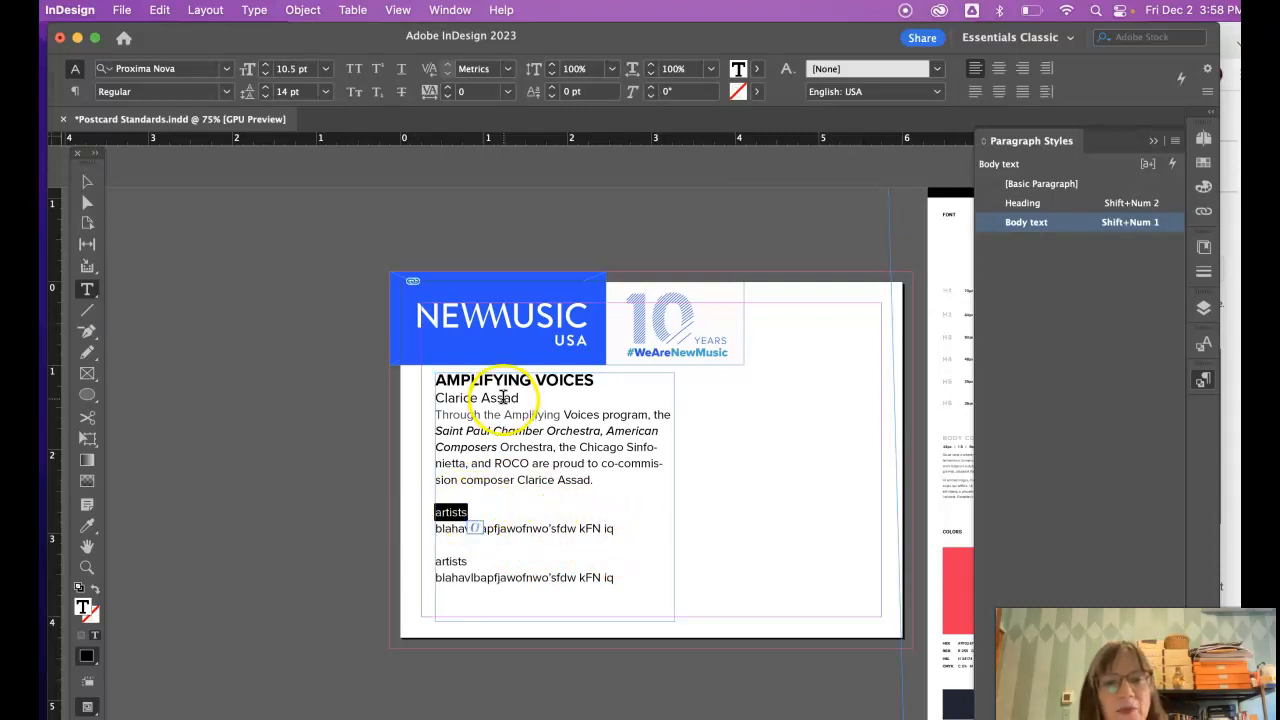
pyautogui.click(535, 507)
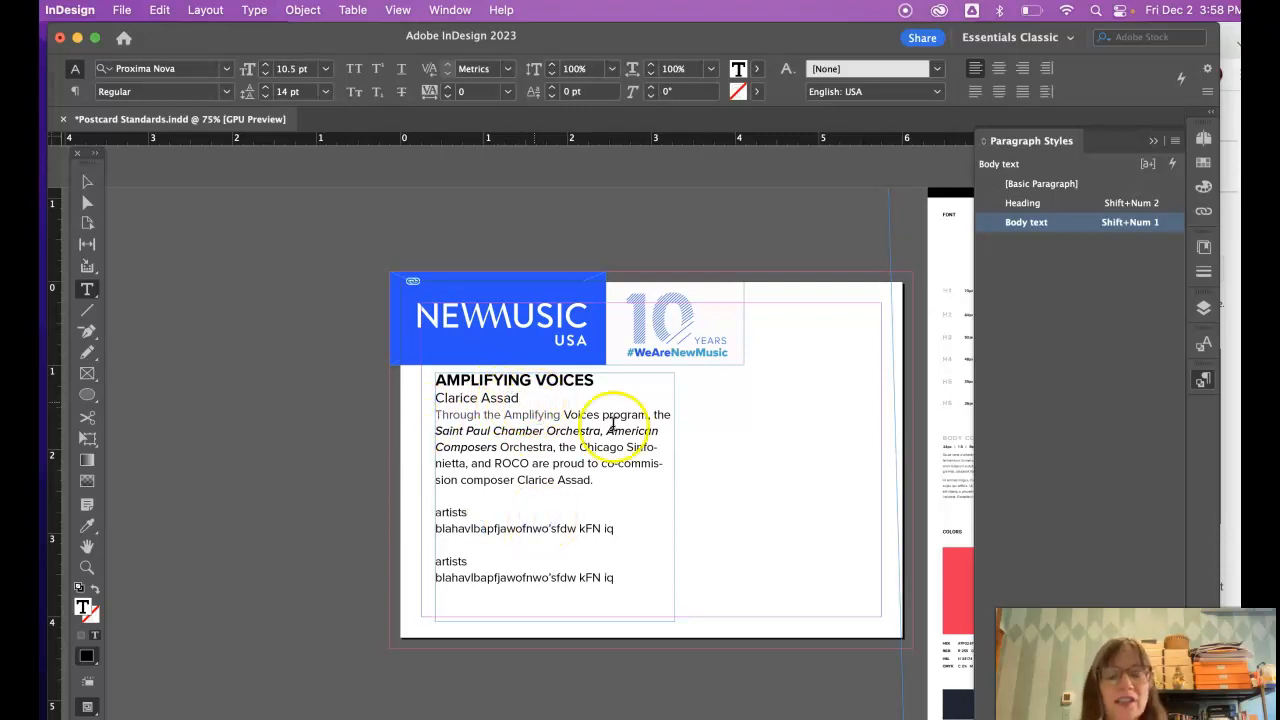
pyautogui.click(1204, 379)
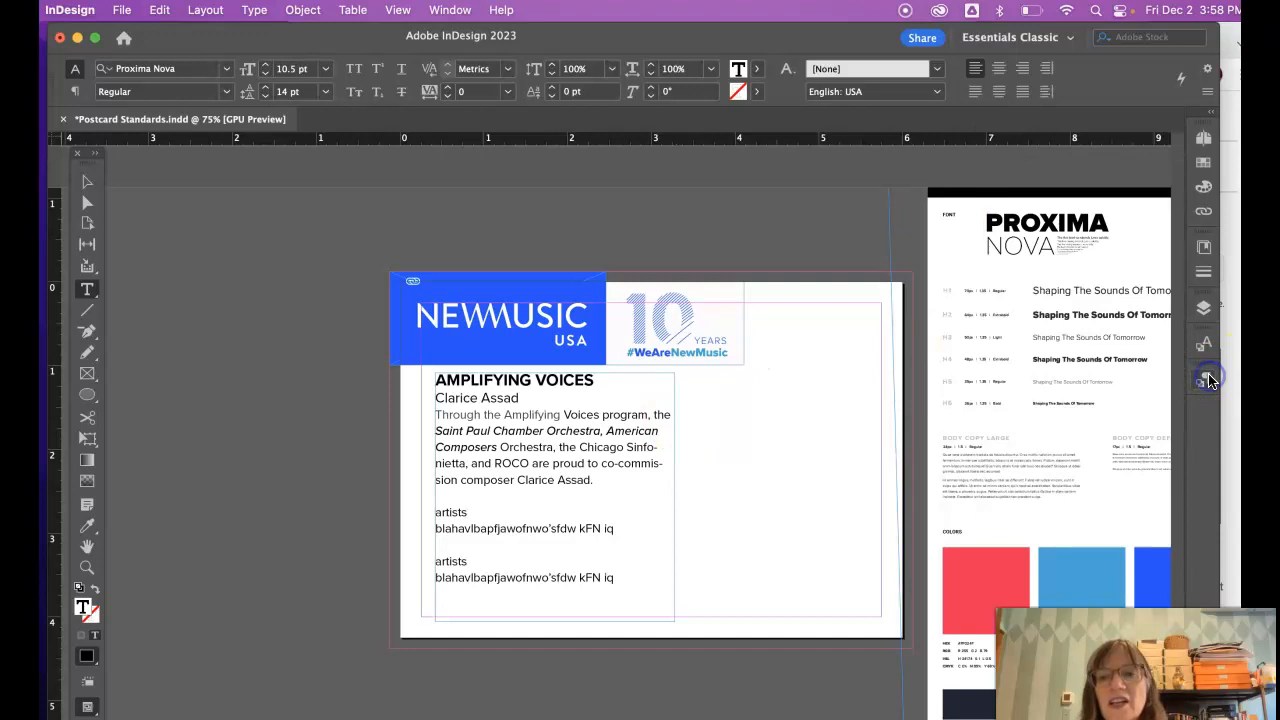
pyautogui.click(1204, 379)
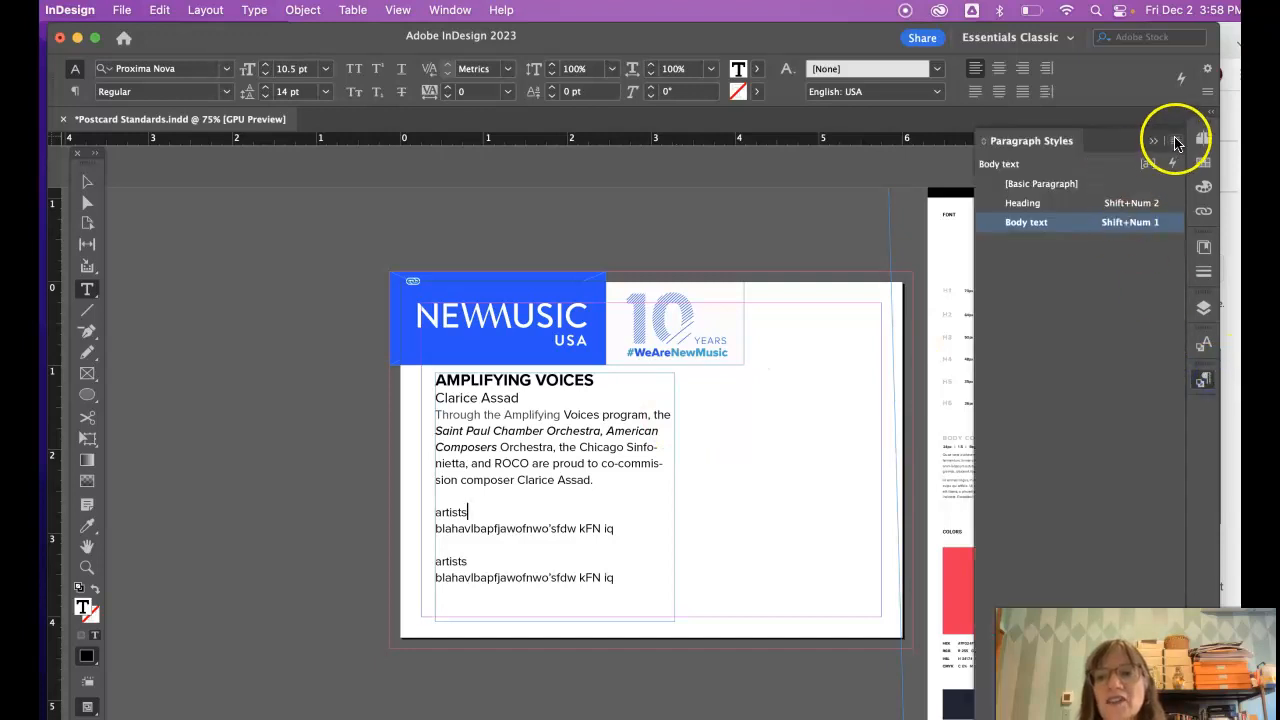
# - Create the 'Artist' paragraph style in Medium weight, red CMYK colour, with a Shift+Num 3 shortcut
pyautogui.click(1176, 141)
pyautogui.click(949, 147)
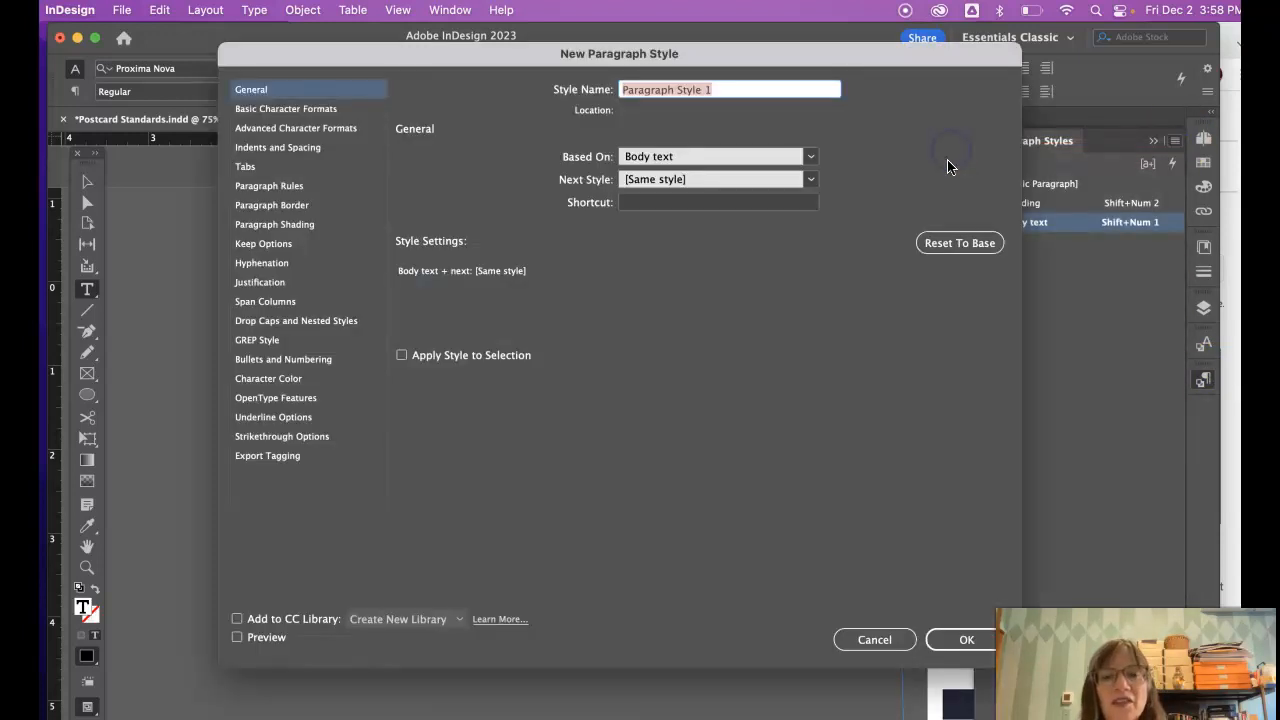
pyautogui.click(300, 109)
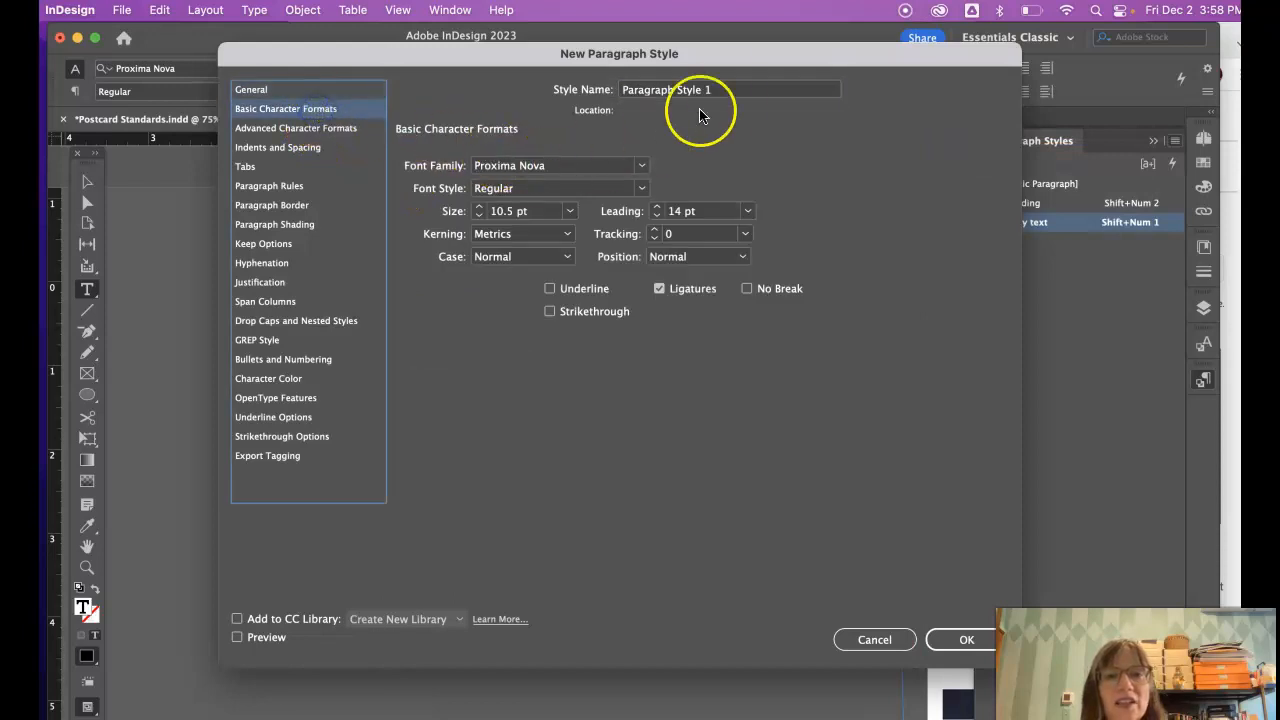
pyautogui.click(600, 90)
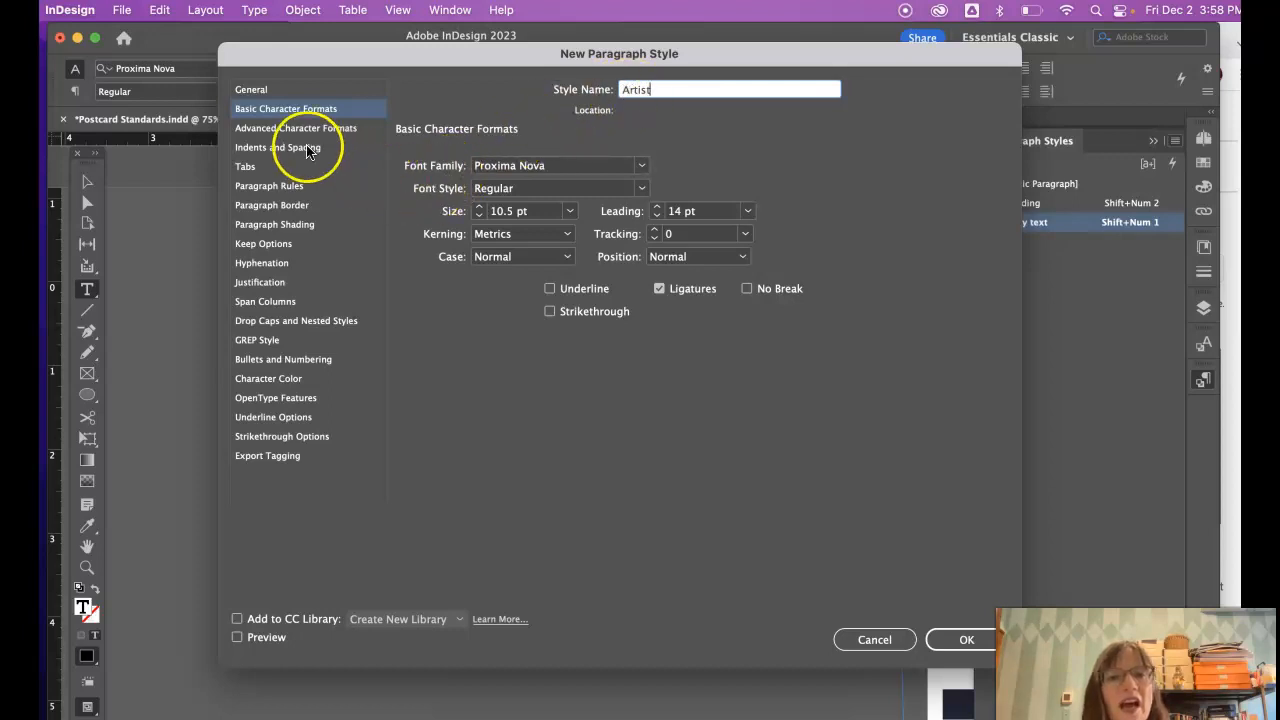
pyautogui.click(641, 188)
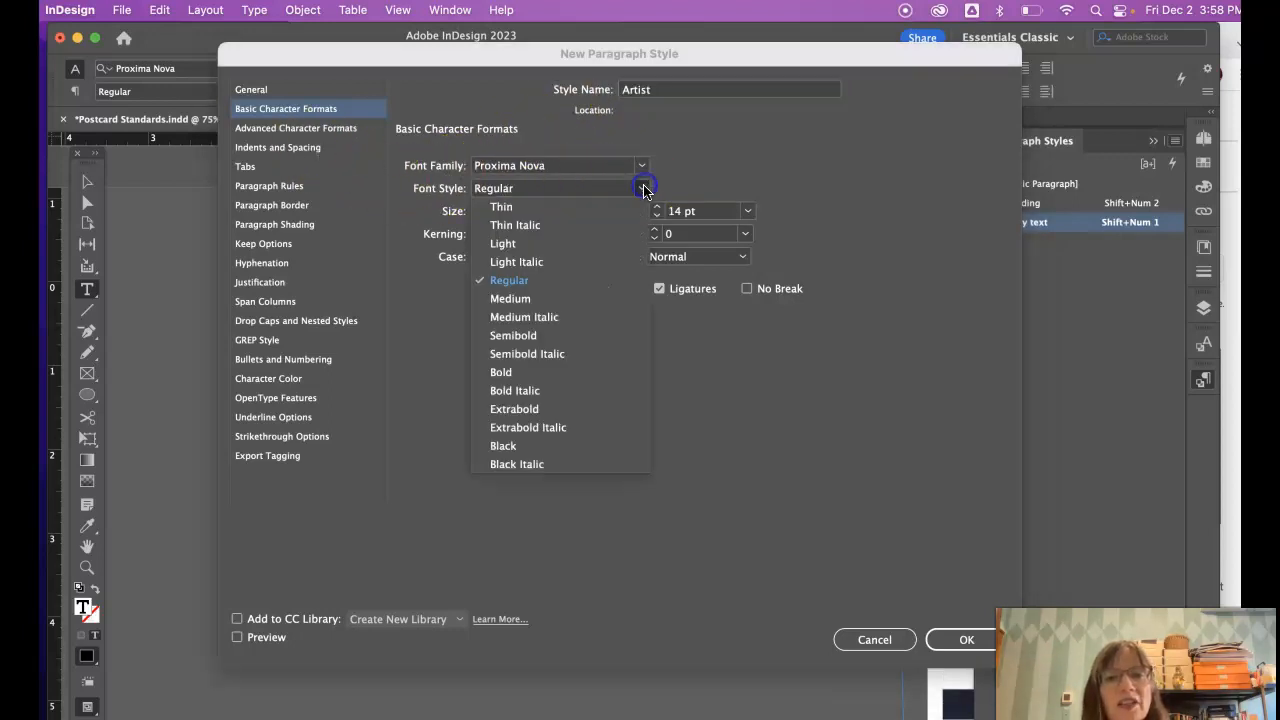
pyautogui.click(524, 299)
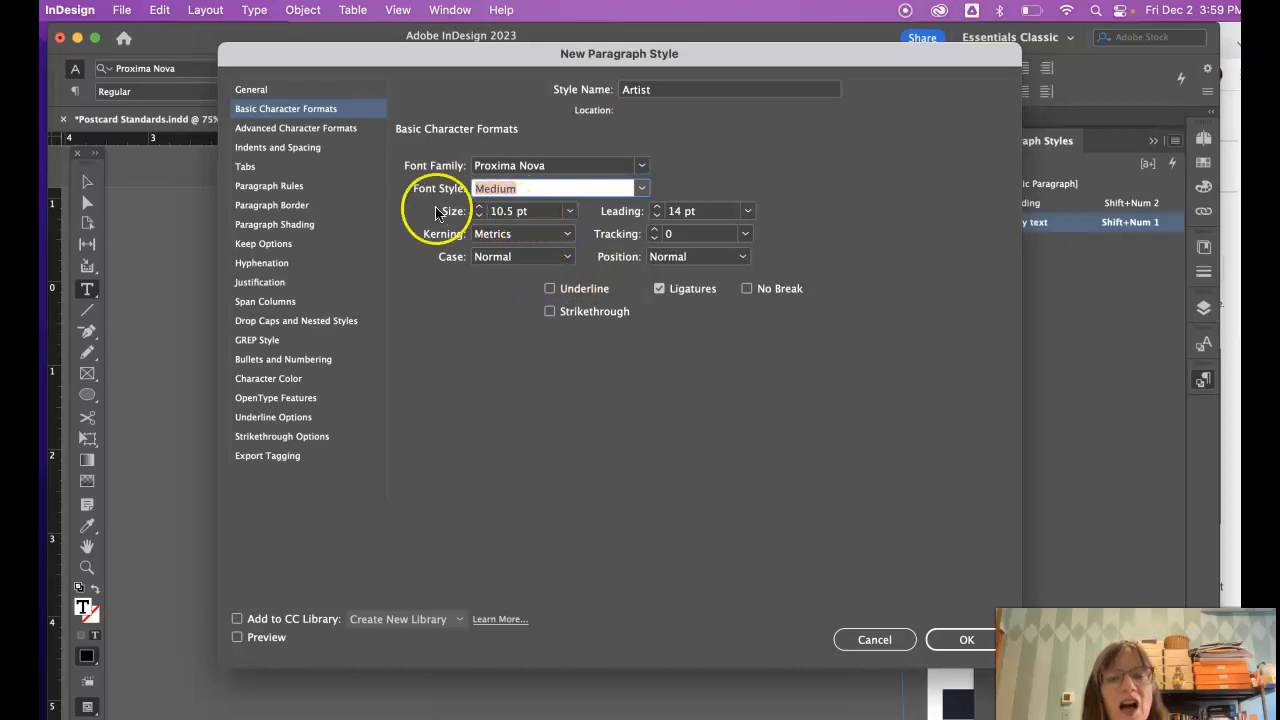
pyautogui.click(265, 379)
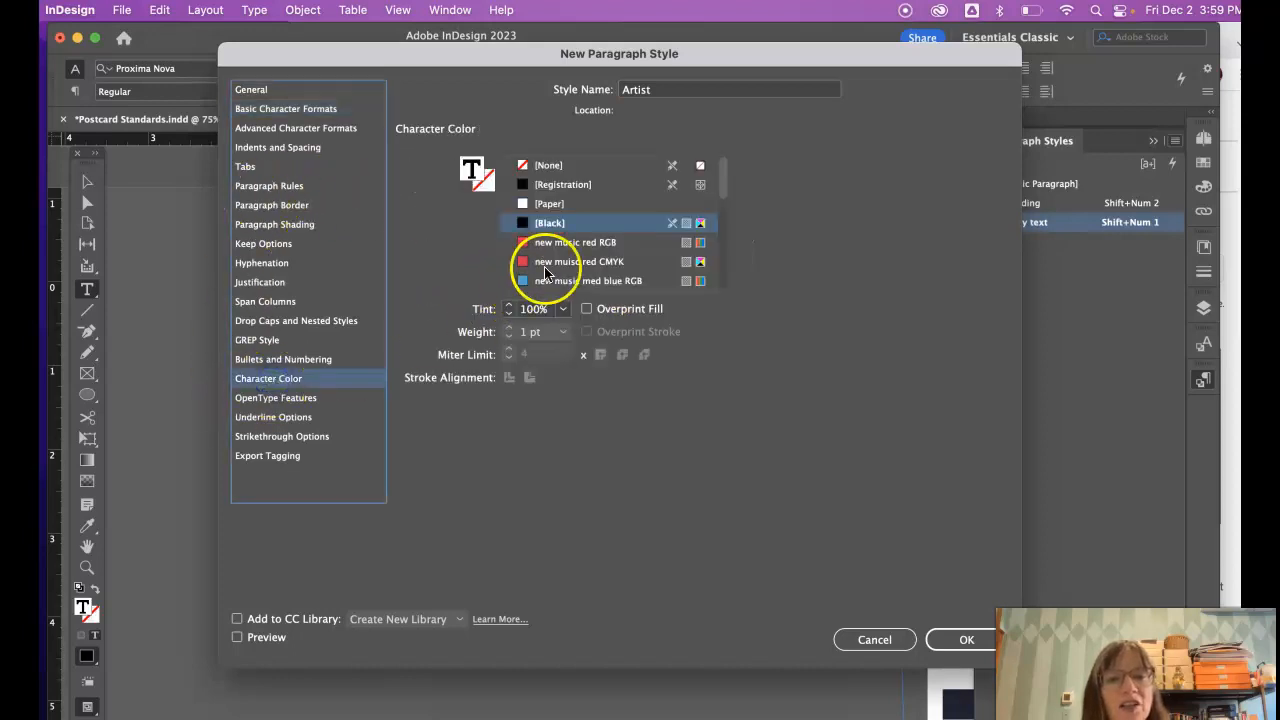
pyautogui.click(586, 261)
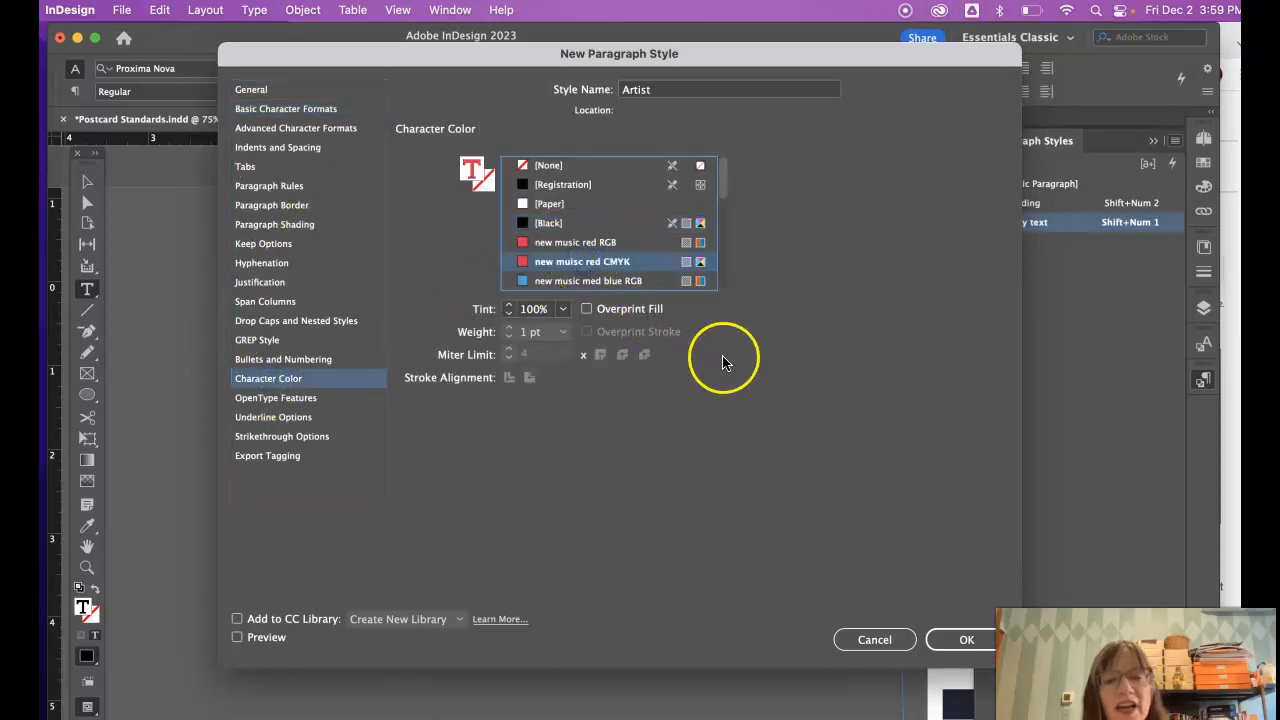
pyautogui.click(251, 89)
pyautogui.click(640, 201)
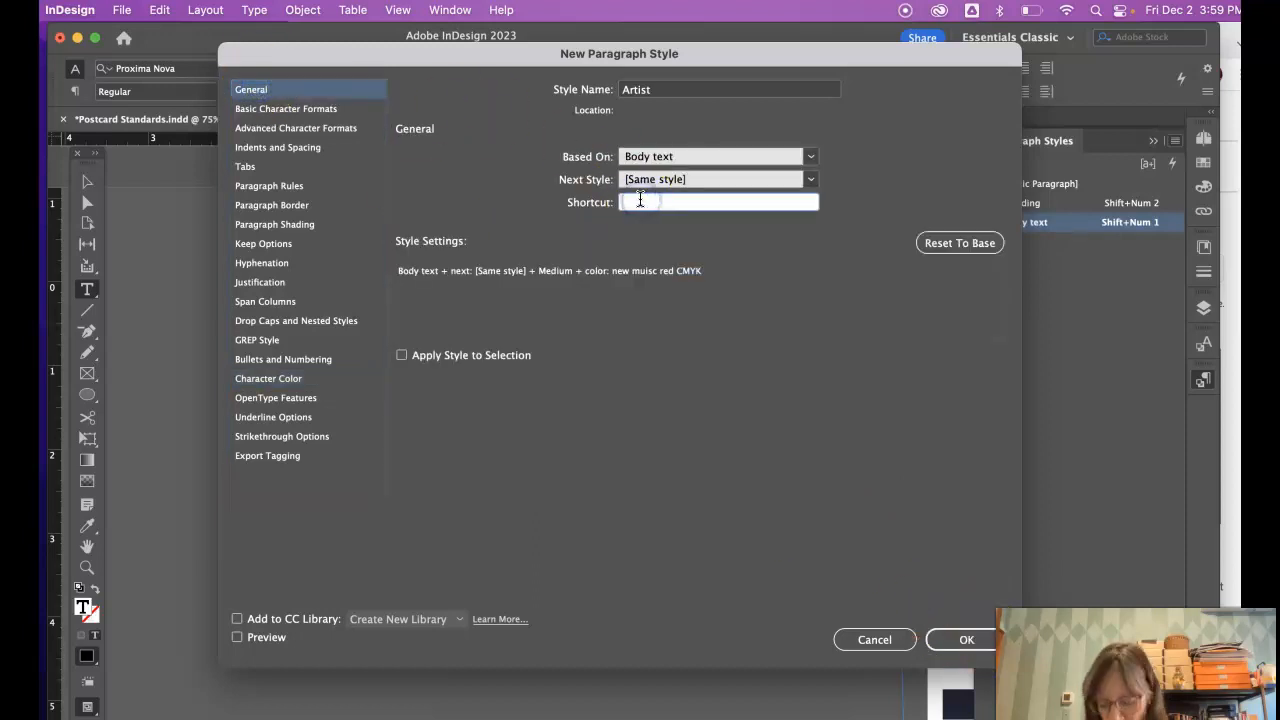
pyautogui.press('shift+KP_3')
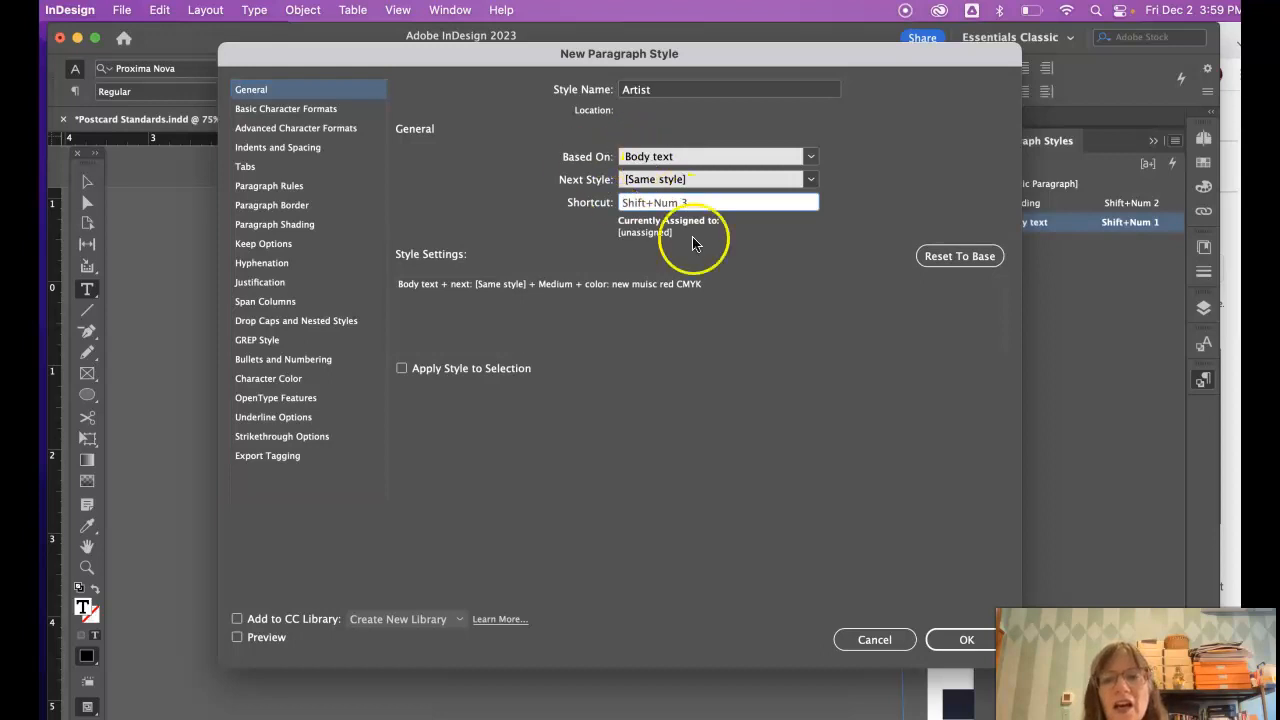
pyautogui.click(966, 640)
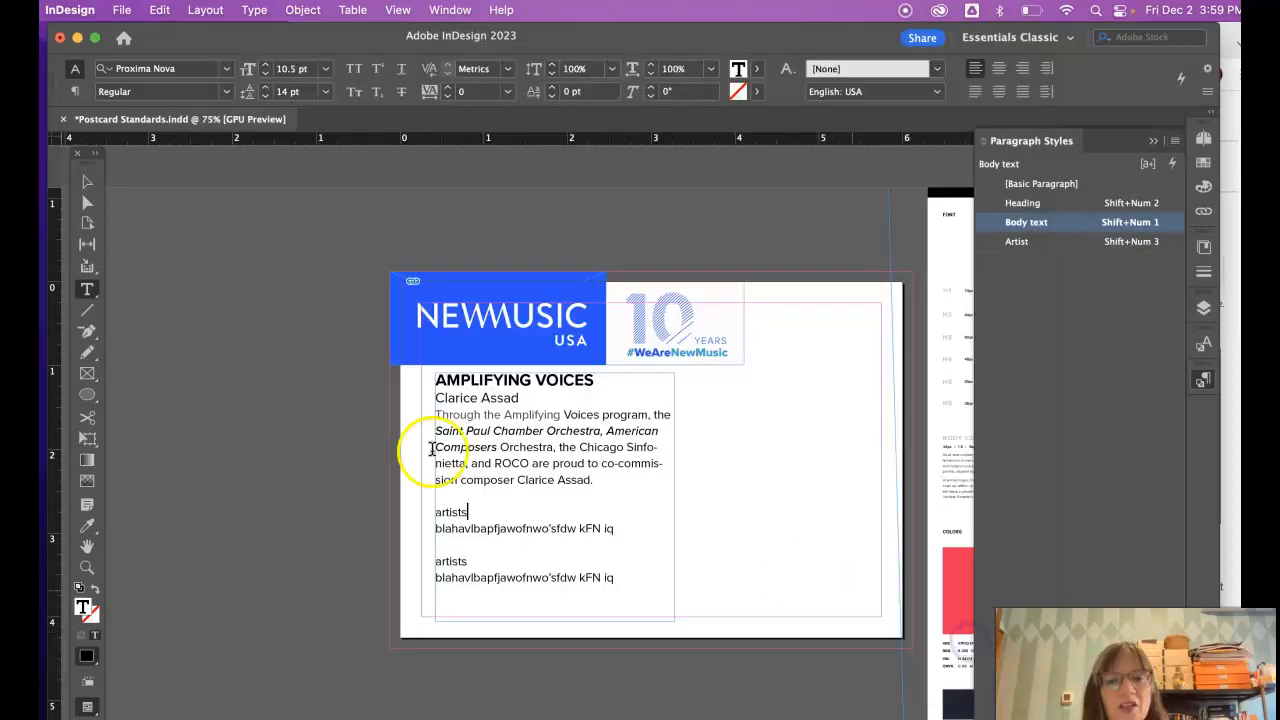
# - Apply the Artist style (Shift+Num 3) to Clarice Assad and both 'artists' lines
pyautogui.moveTo(537, 397); pyautogui.dragTo(399, 397)
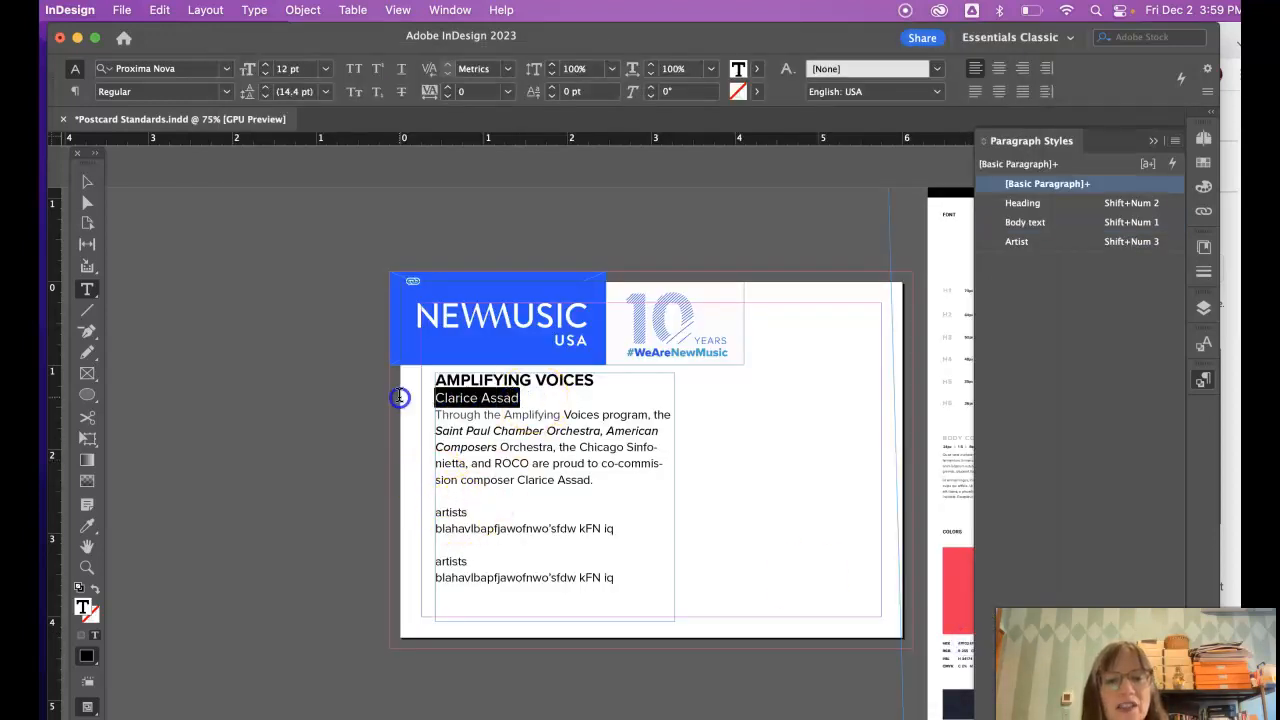
pyautogui.press('shift+KP_3')
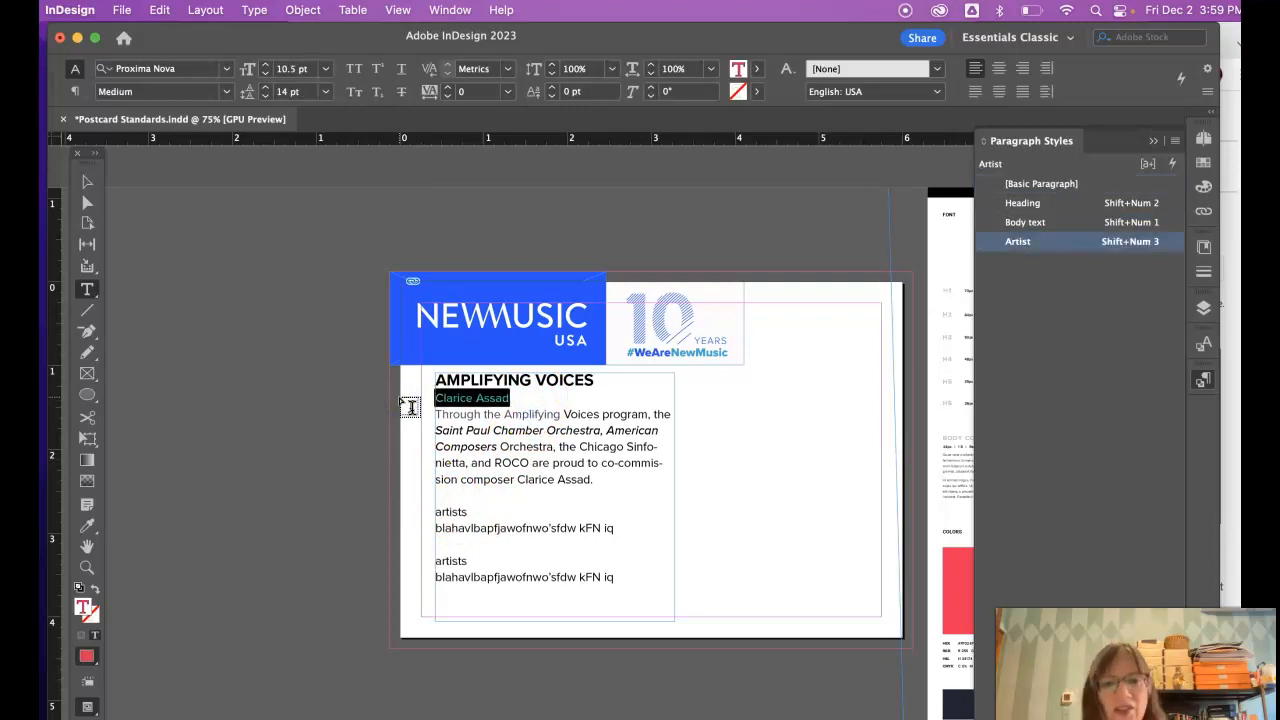
pyautogui.hscroll(1, 413, 410)
pyautogui.moveTo(452, 513); pyautogui.dragTo(403, 513)
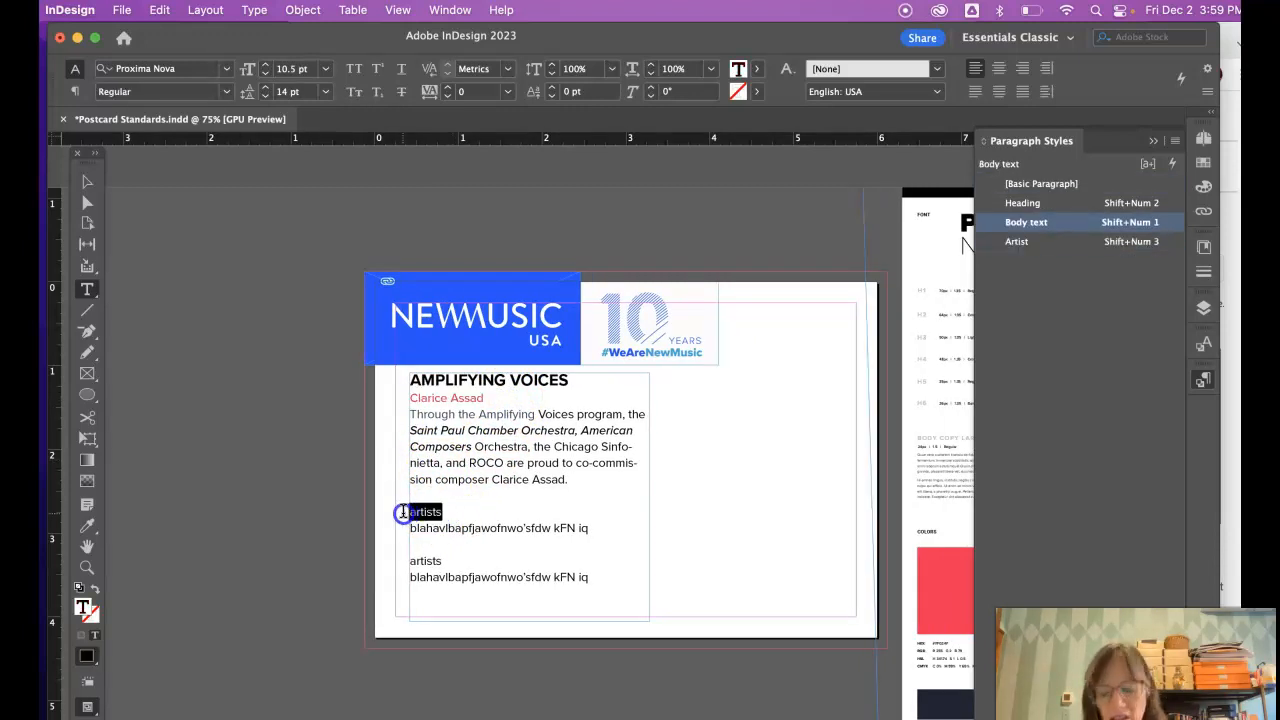
pyautogui.press('shift+KP_3')
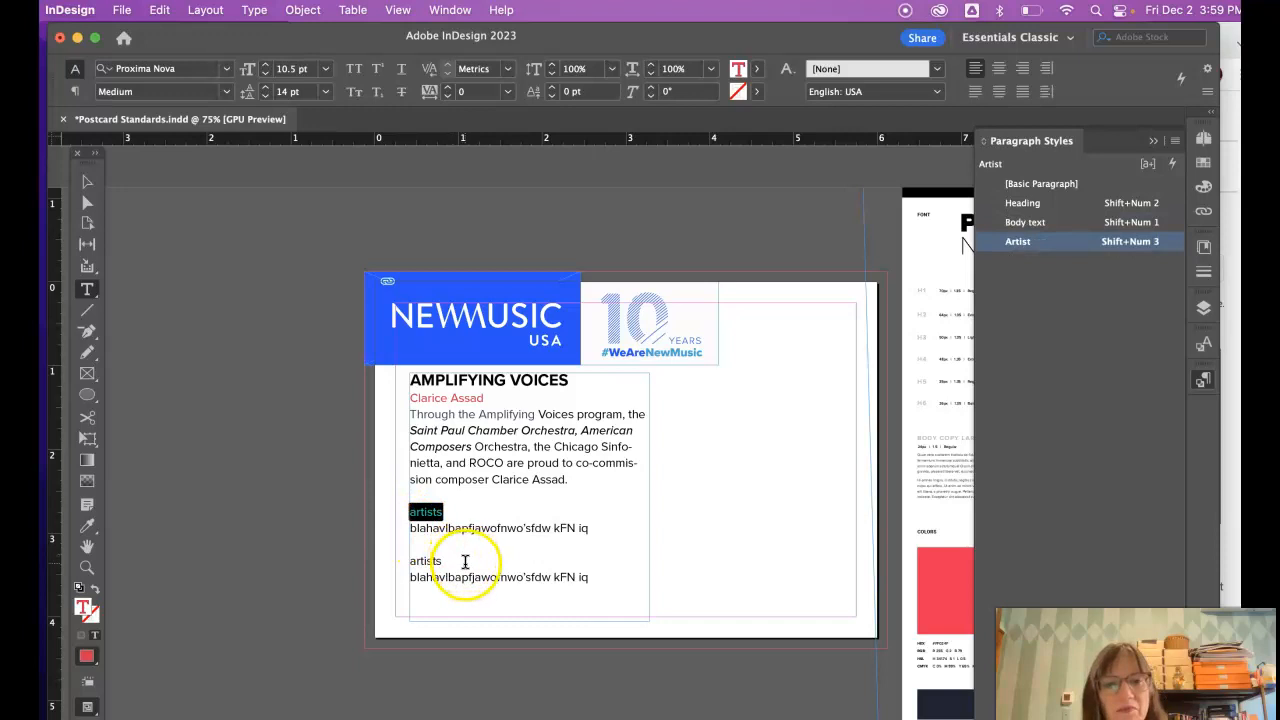
pyautogui.moveTo(450, 562); pyautogui.dragTo(397, 563)
pyautogui.press('shift+KP_3')
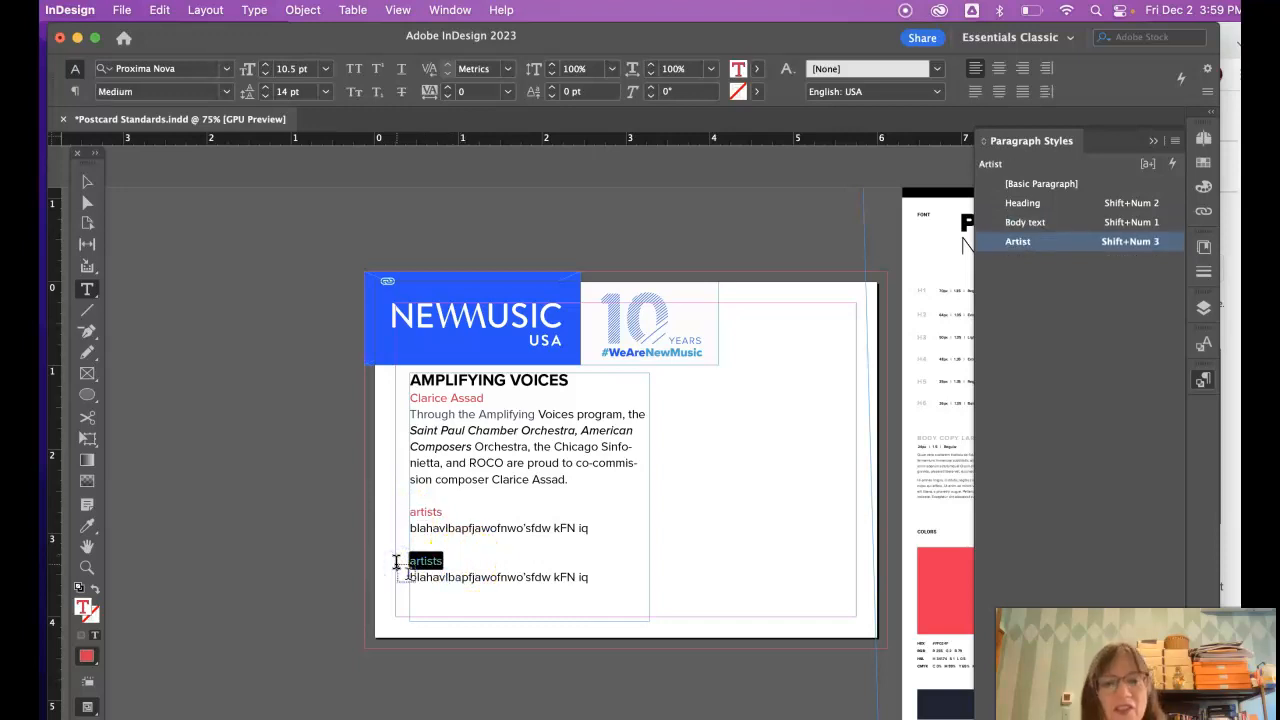
# - Check that the lines under each 'artists' label remain Body text
pyautogui.hscroll(1, 543, 529)
pyautogui.moveTo(540, 527); pyautogui.dragTo(365, 532)
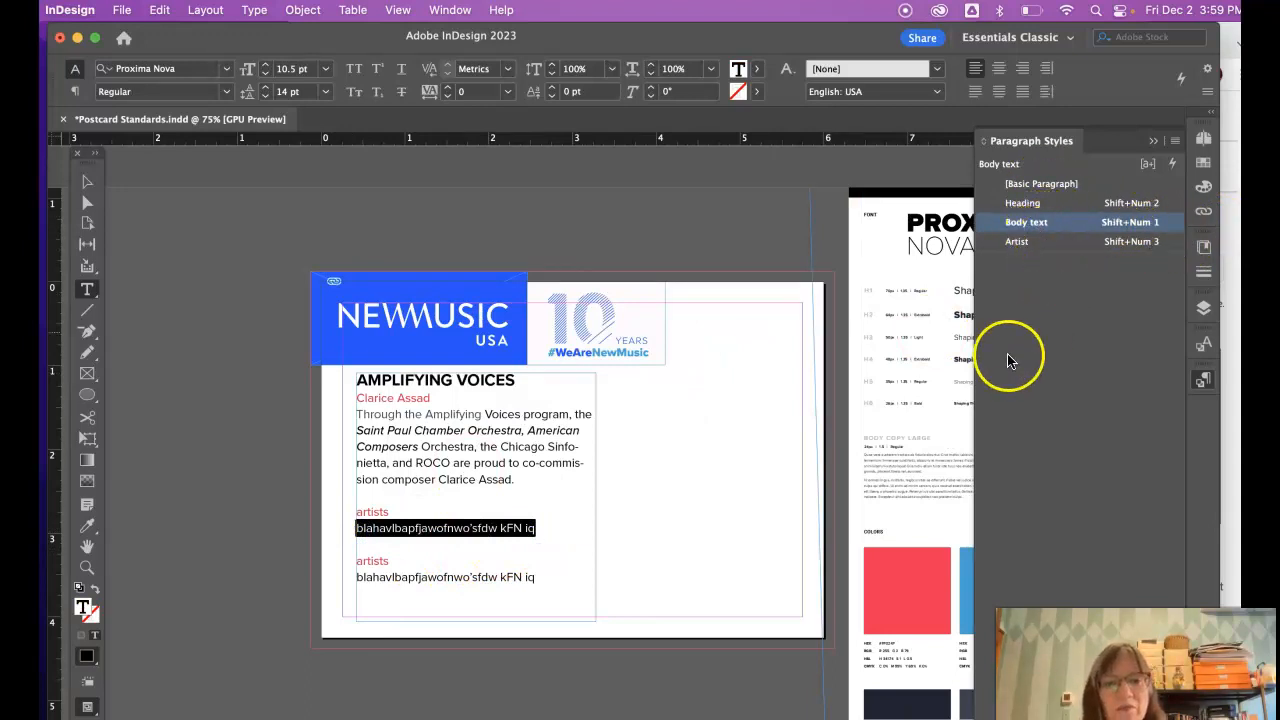
pyautogui.click(384, 589)
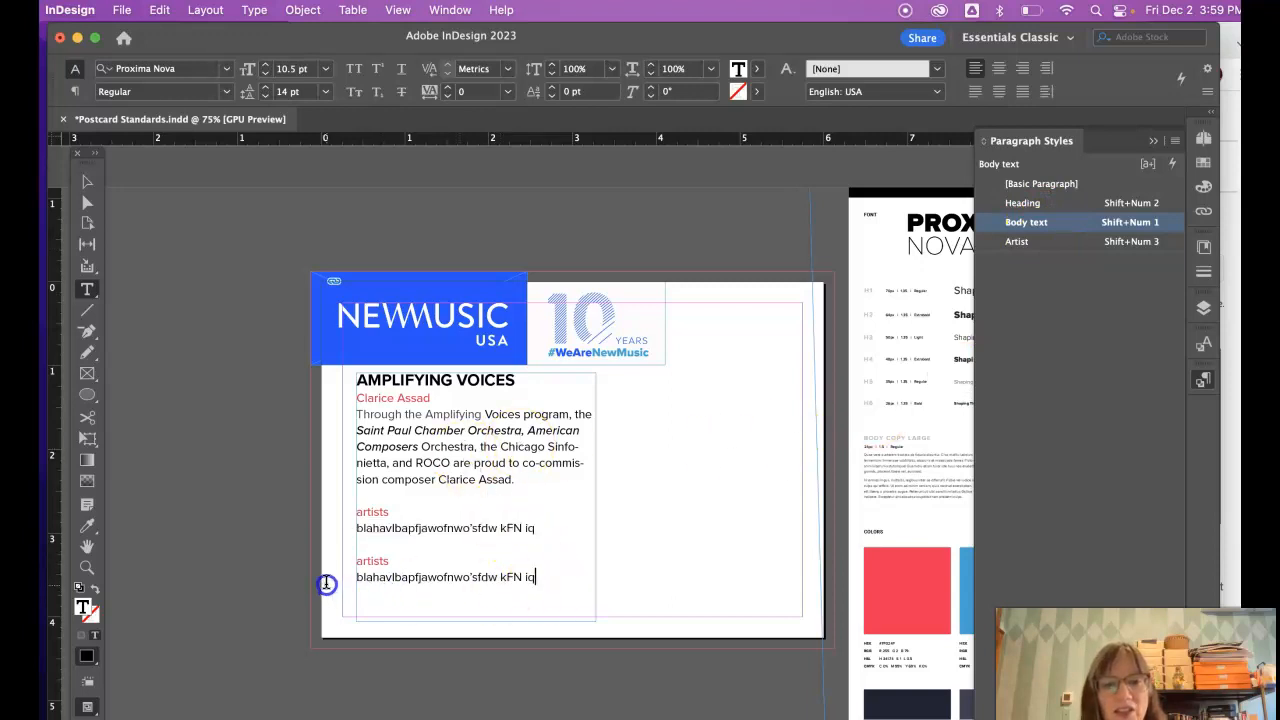
pyautogui.moveTo(326, 584); pyautogui.dragTo(327, 581)
pyautogui.click(412, 566)
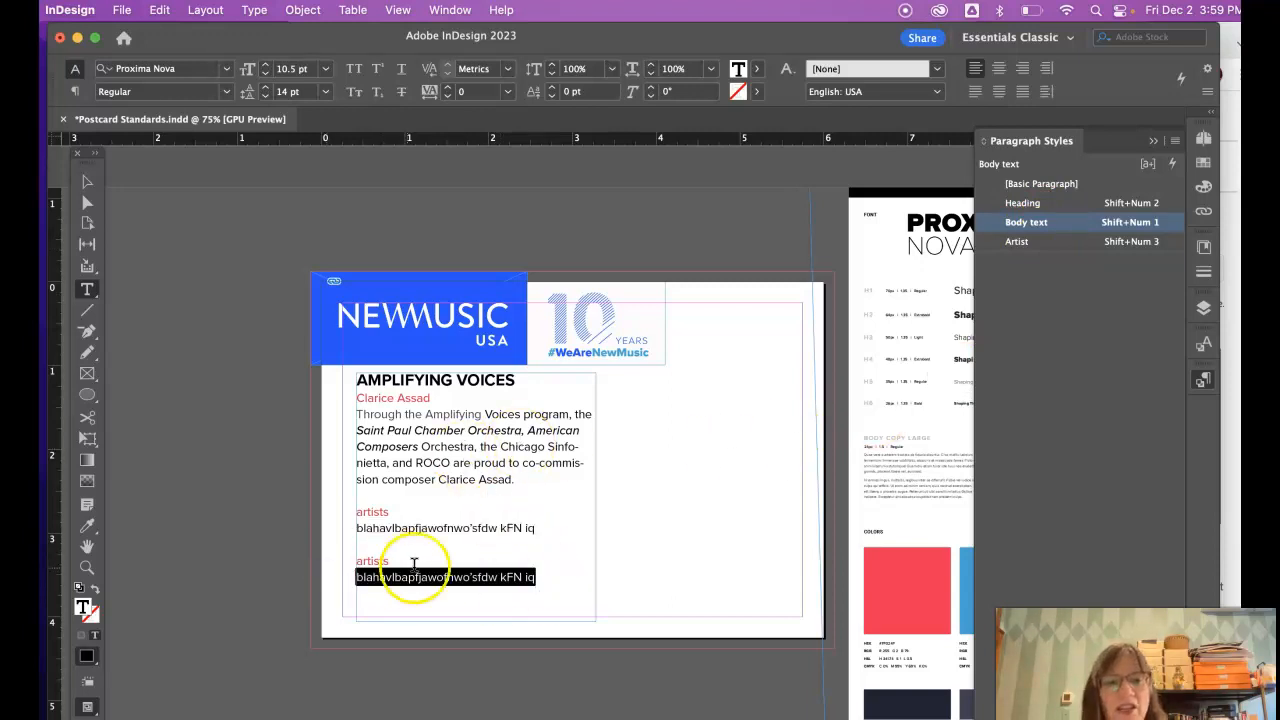
pyautogui.click(369, 511)
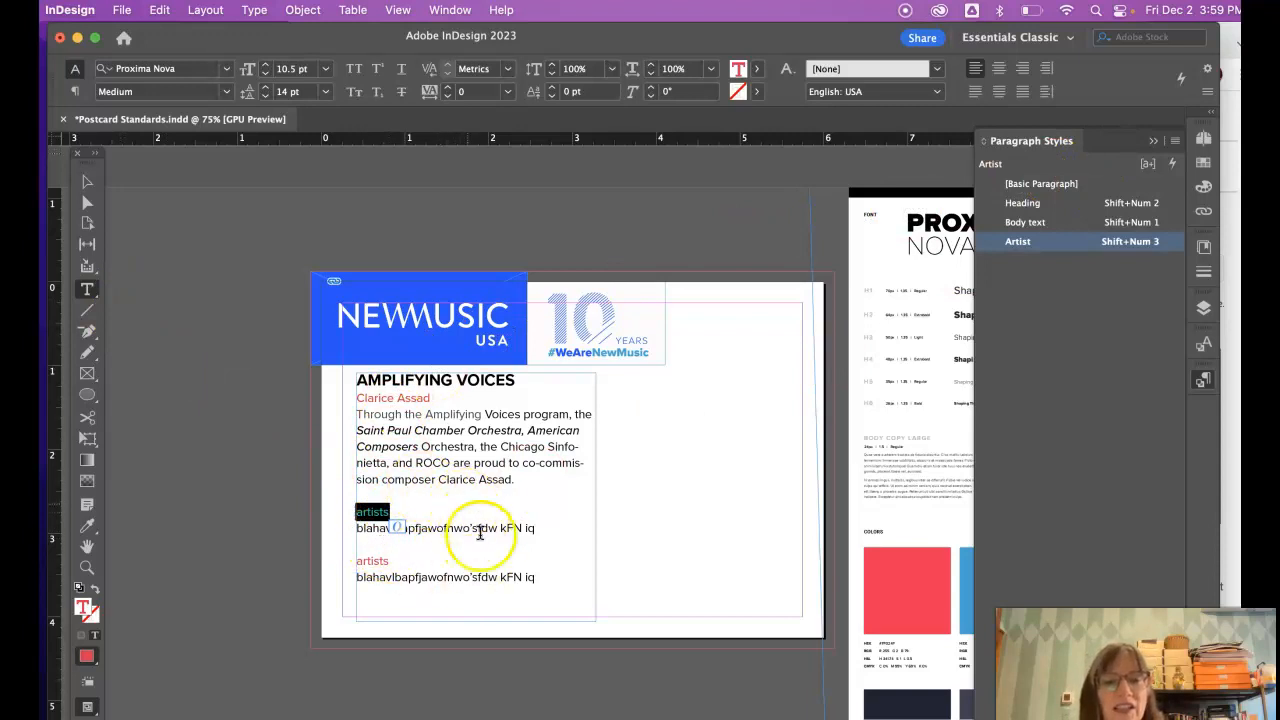
pyautogui.click(510, 480)
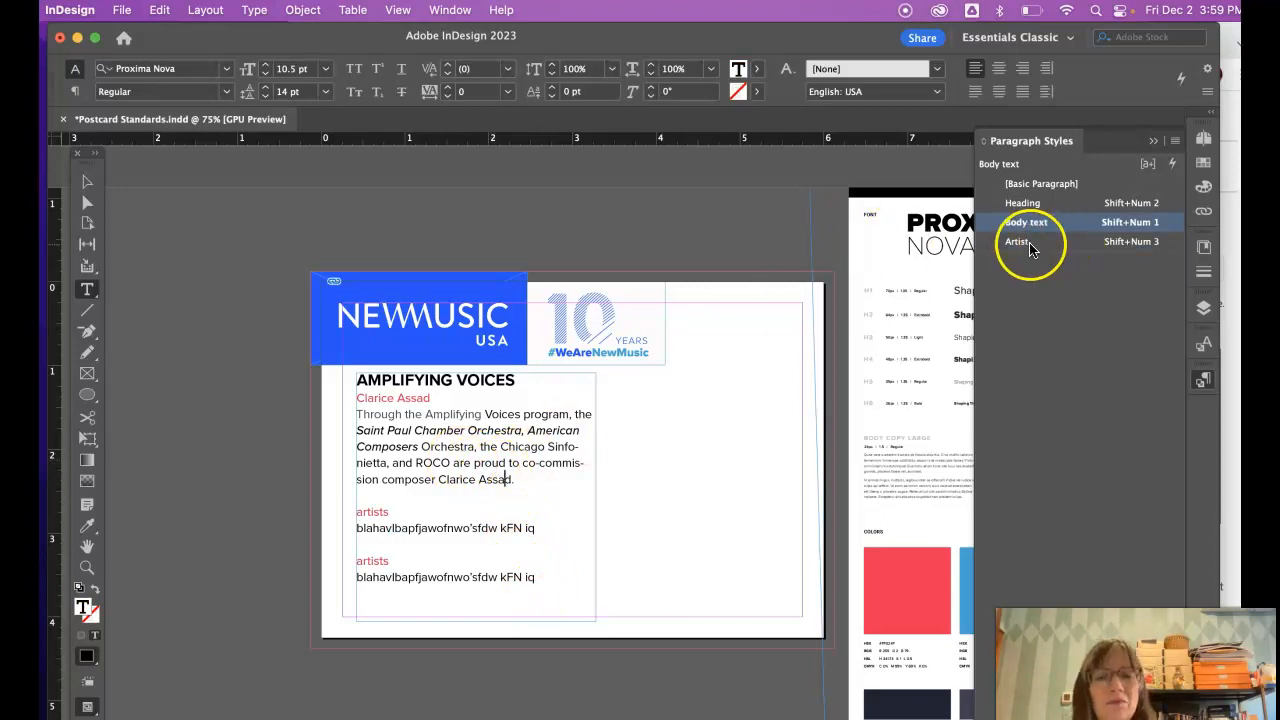
# - Set the Artist style's character colour to 'New music brt blue RGB'
pyautogui.doubleClick(1120, 242)
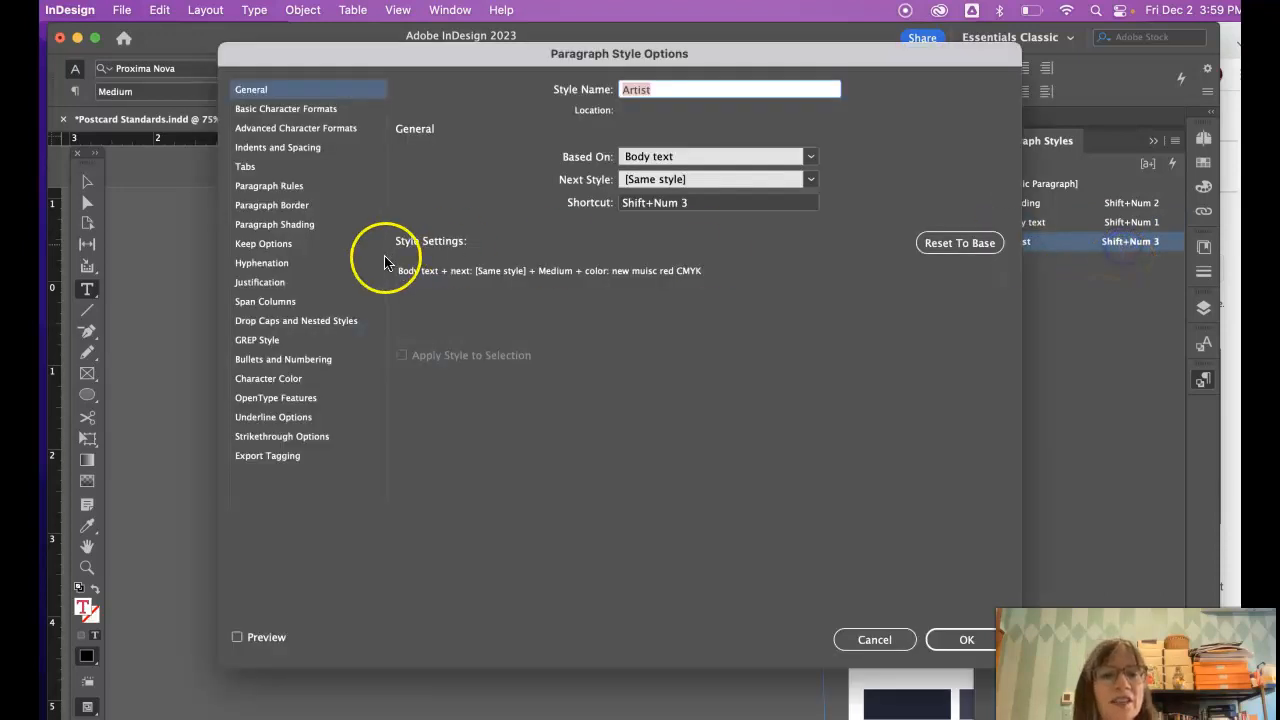
pyautogui.click(283, 380)
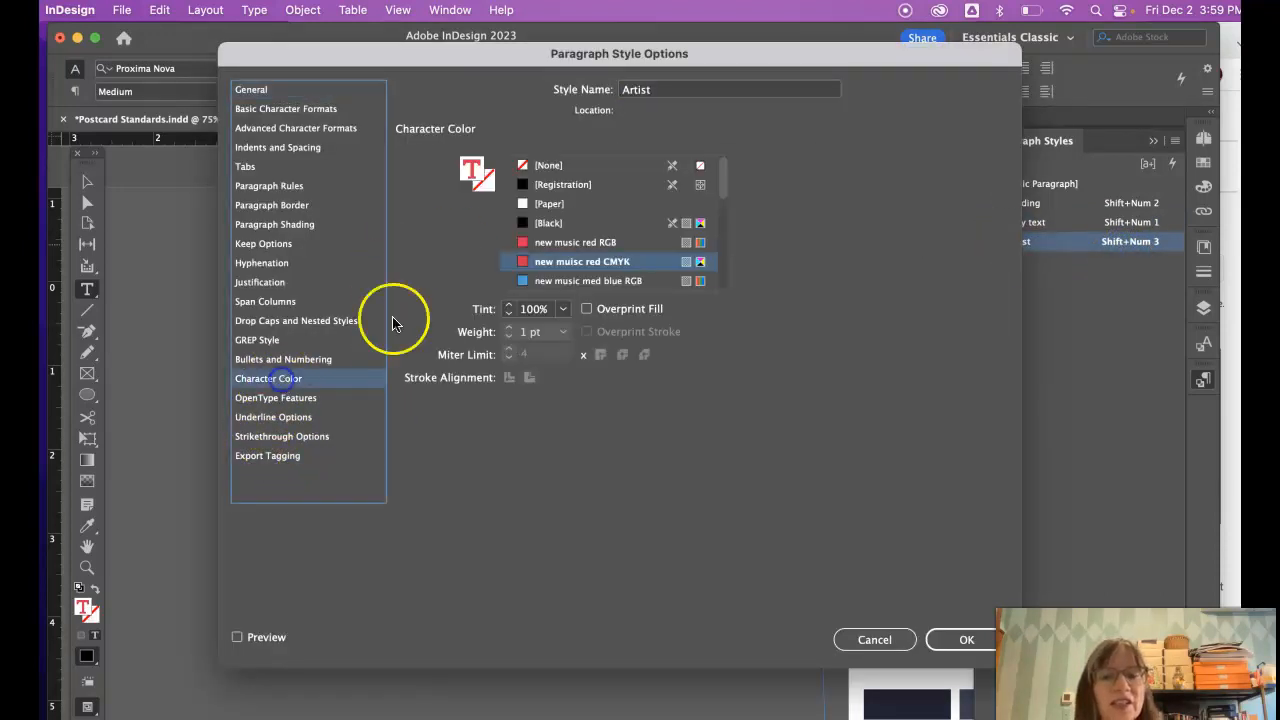
pyautogui.moveTo(722, 180); pyautogui.dragTo(724, 197)
pyautogui.click(547, 283)
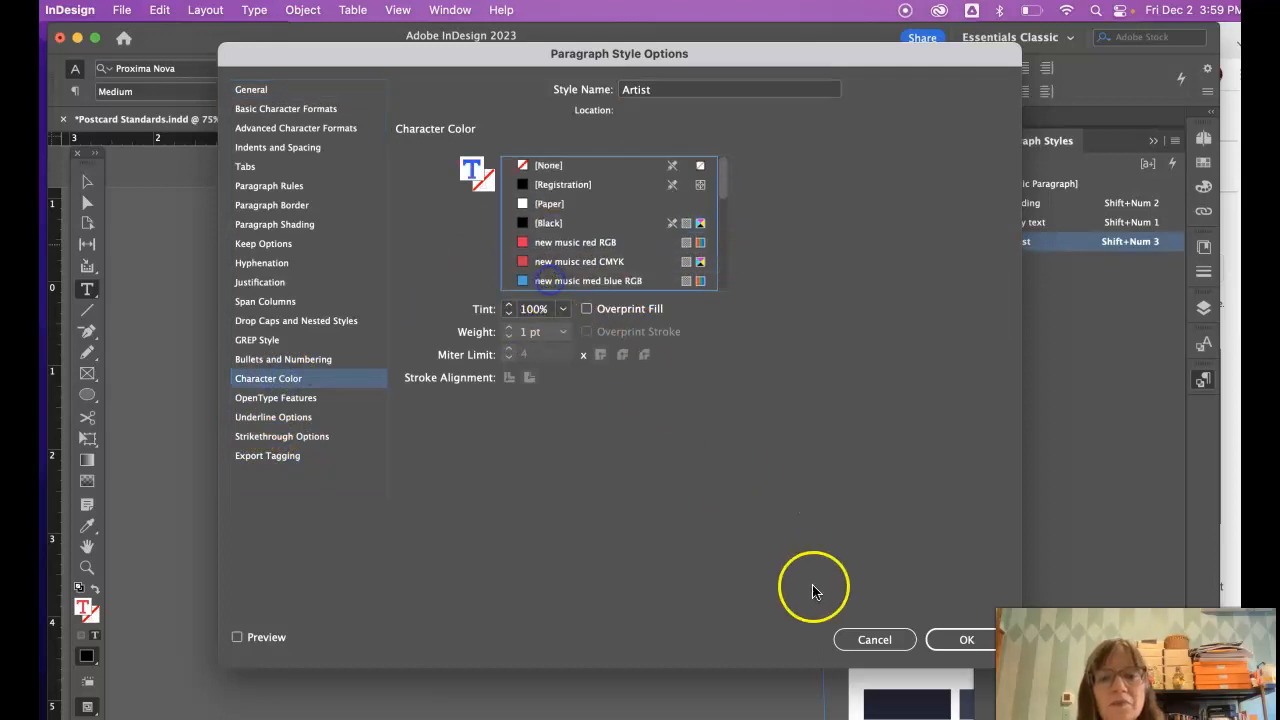
pyautogui.click(958, 636)
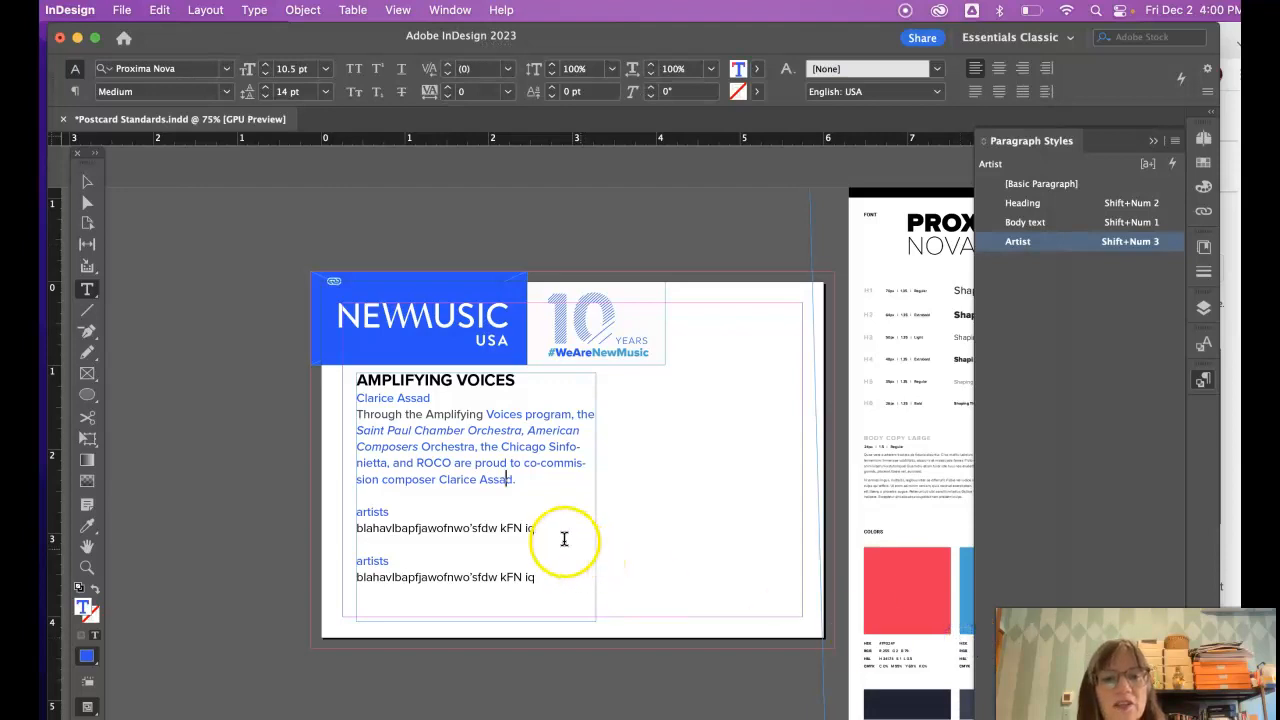
# - Switch the Artist style's colour instead to 'new music med blue RGB'
pyautogui.click(474, 440)
pyautogui.click(430, 413)
pyautogui.click(673, 513)
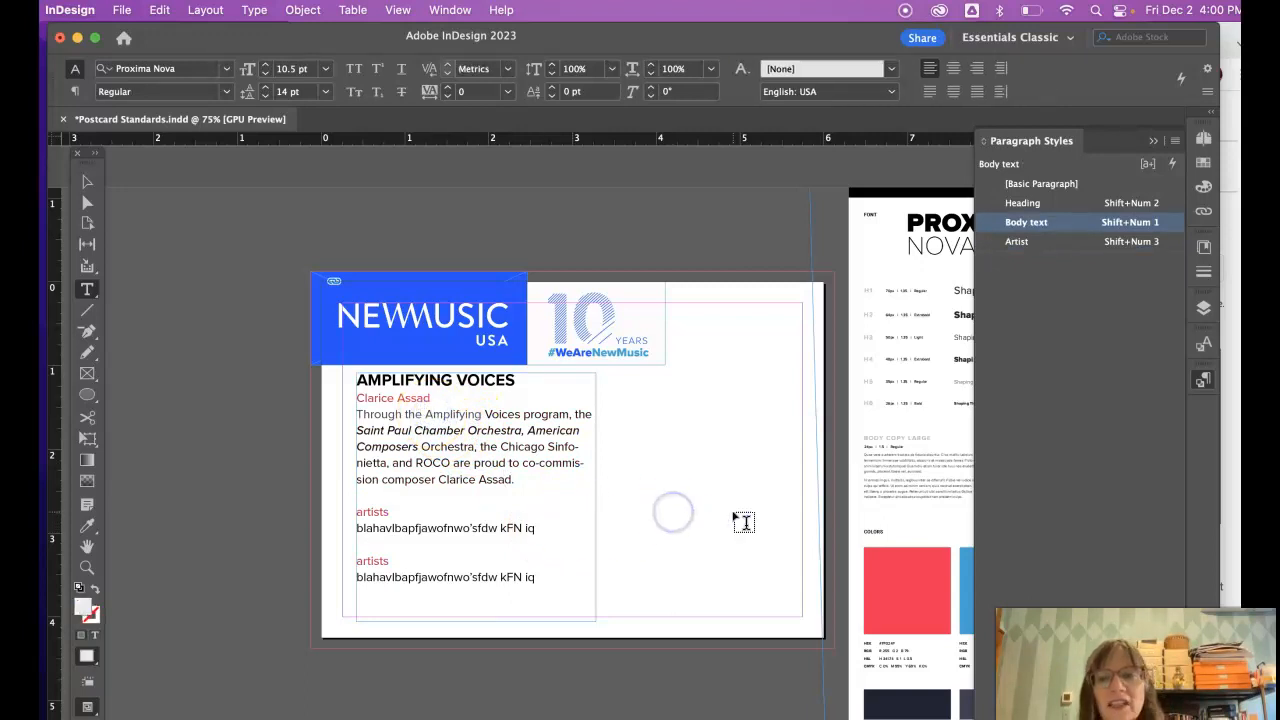
pyautogui.doubleClick(1131, 245)
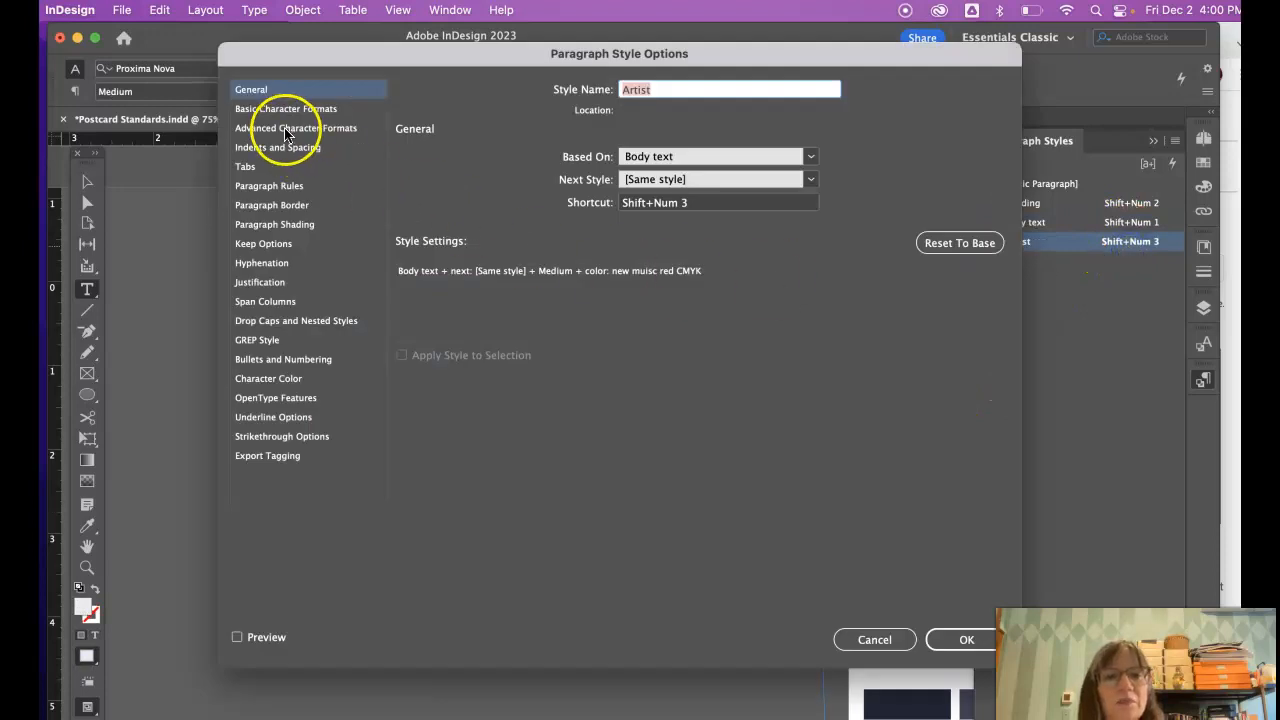
pyautogui.click(268, 378)
pyautogui.click(547, 282)
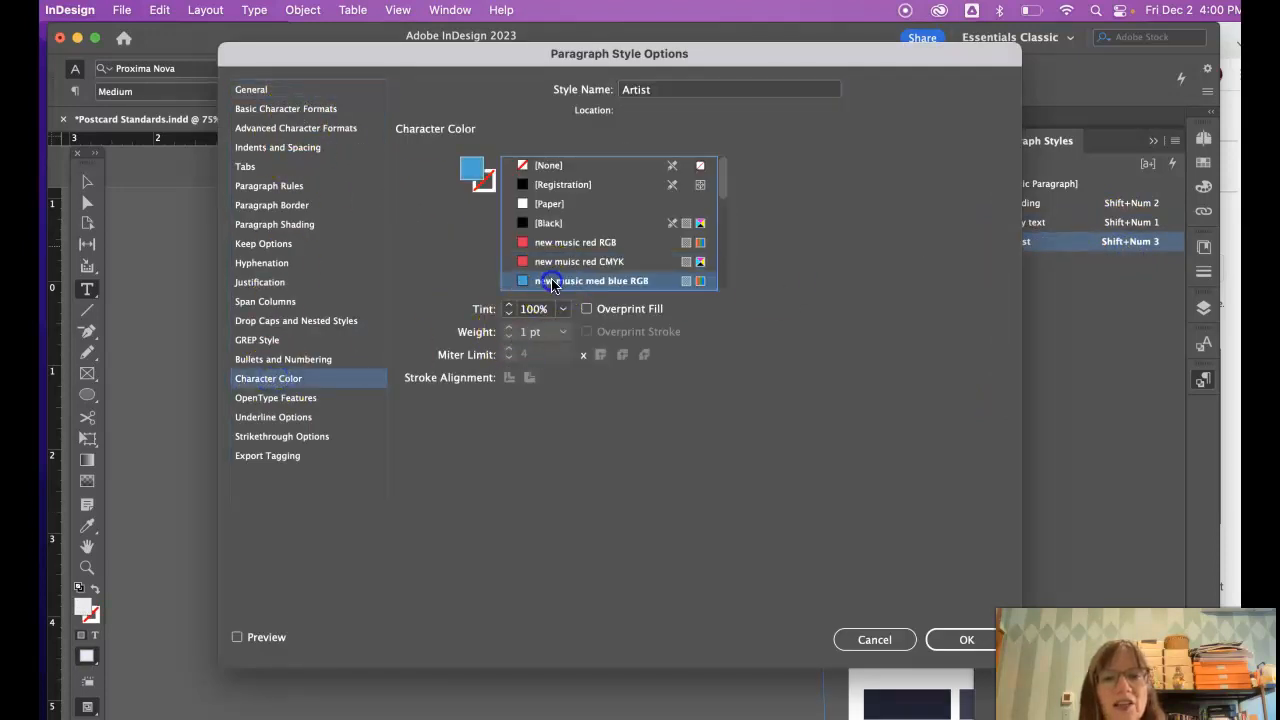
pyautogui.click(965, 643)
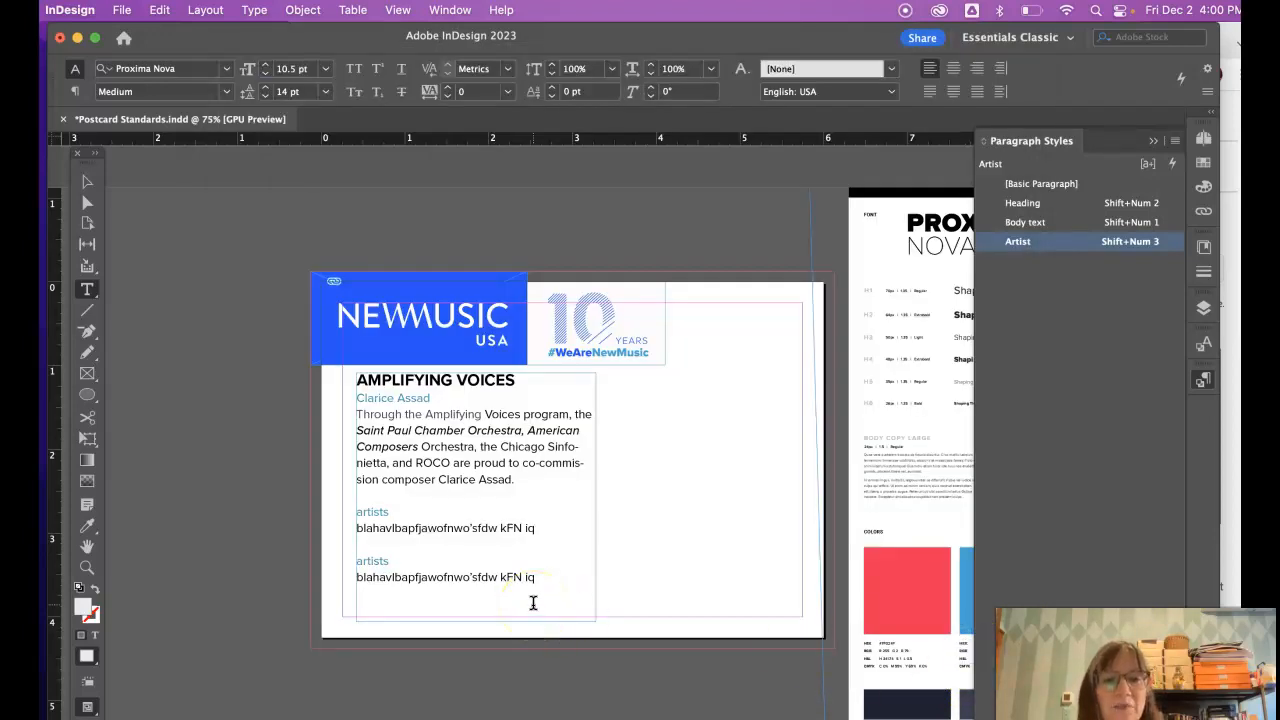
# - Set the Body text style's character colour to 'New Music gray2 RGB'
pyautogui.doubleClick(1133, 224)
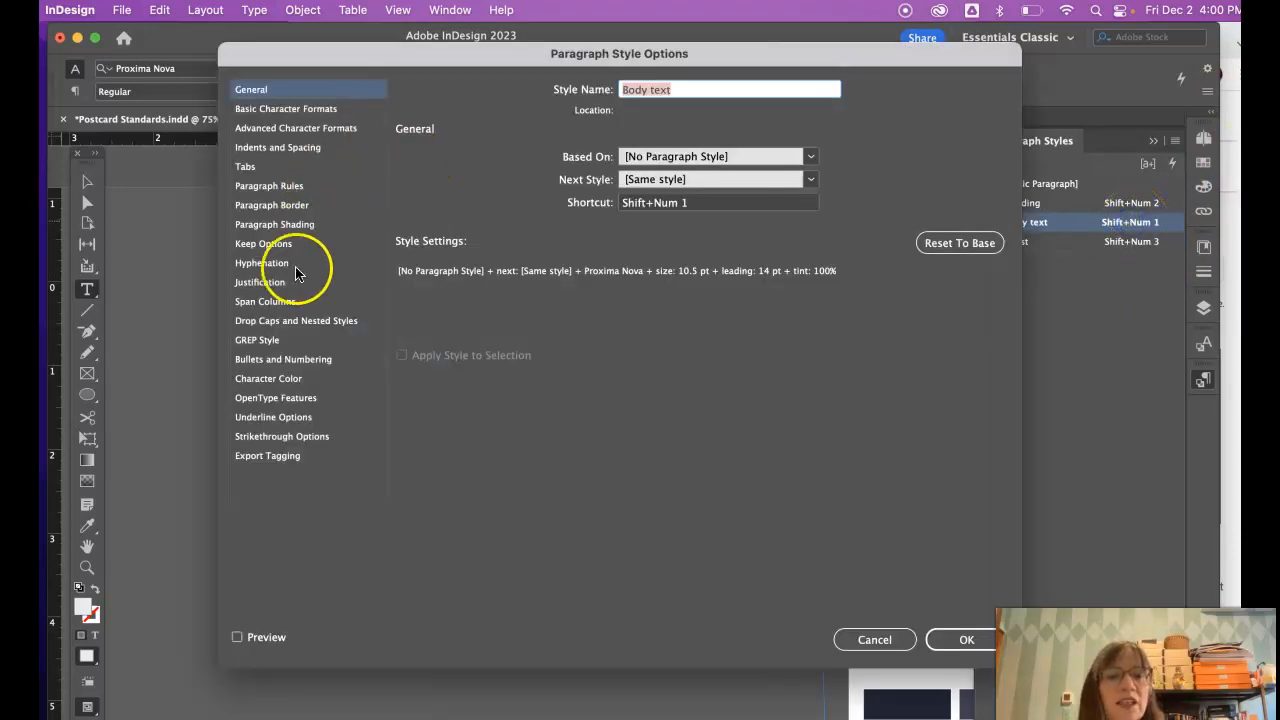
pyautogui.click(277, 377)
pyautogui.moveTo(725, 186); pyautogui.dragTo(735, 237)
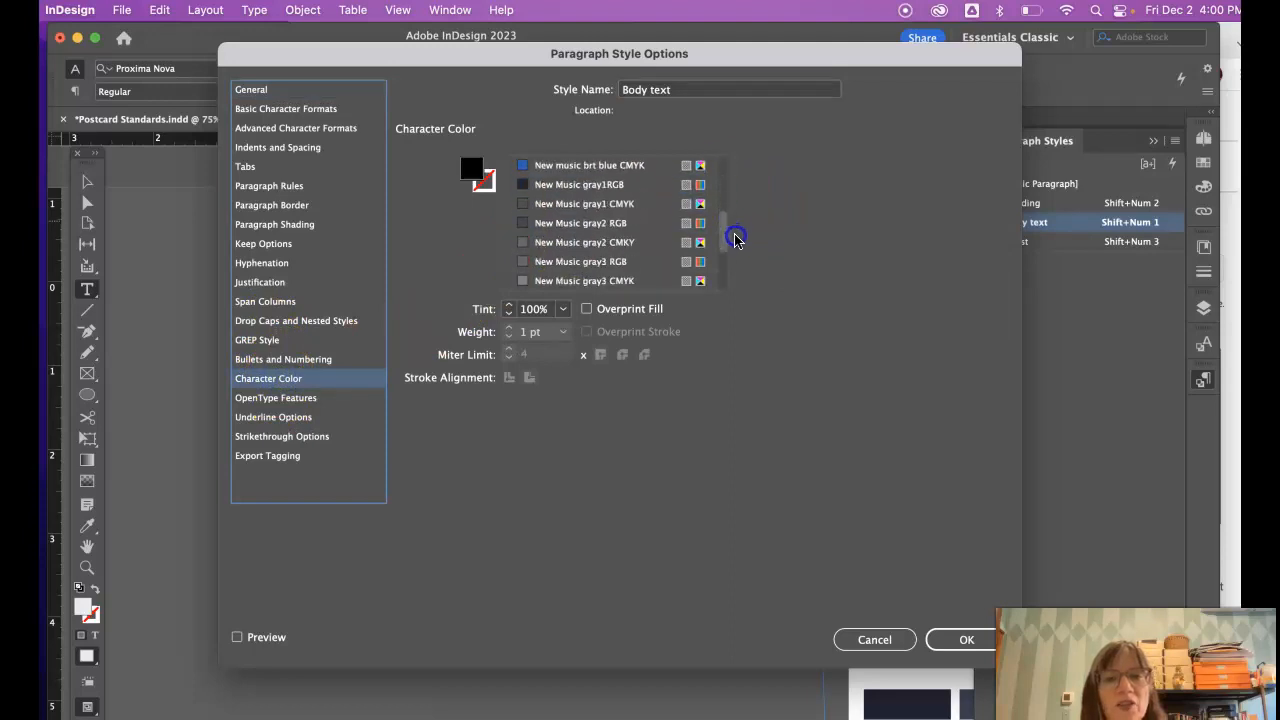
pyautogui.click(575, 220)
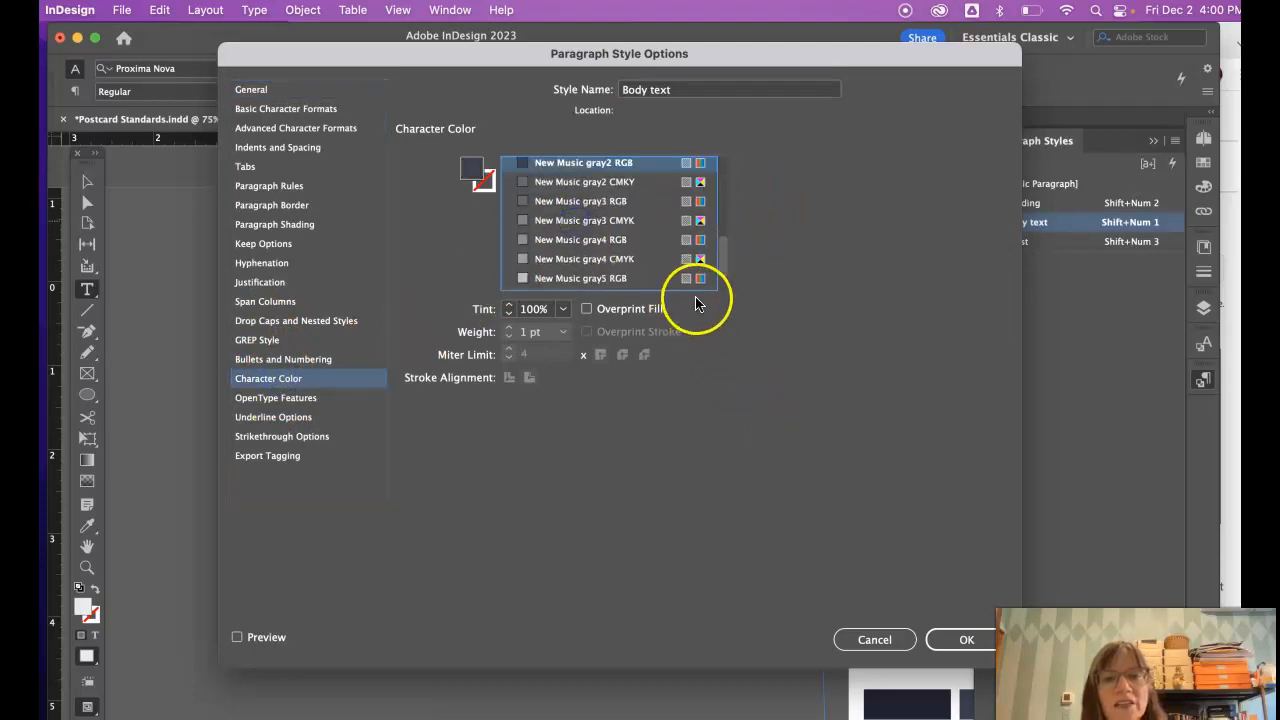
pyautogui.click(964, 636)
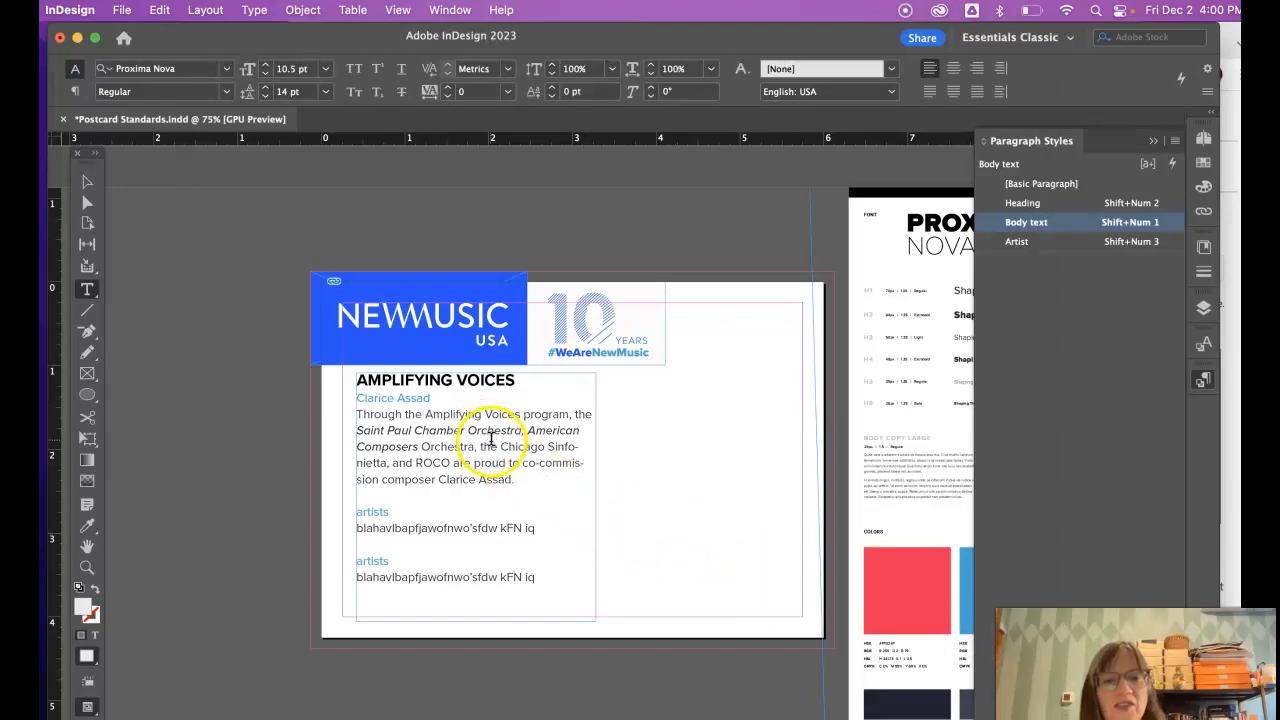
# - Check the body text's swatch colour, then collapse the Swatches panel
pyautogui.moveTo(510, 444); pyautogui.dragTo(447, 446)
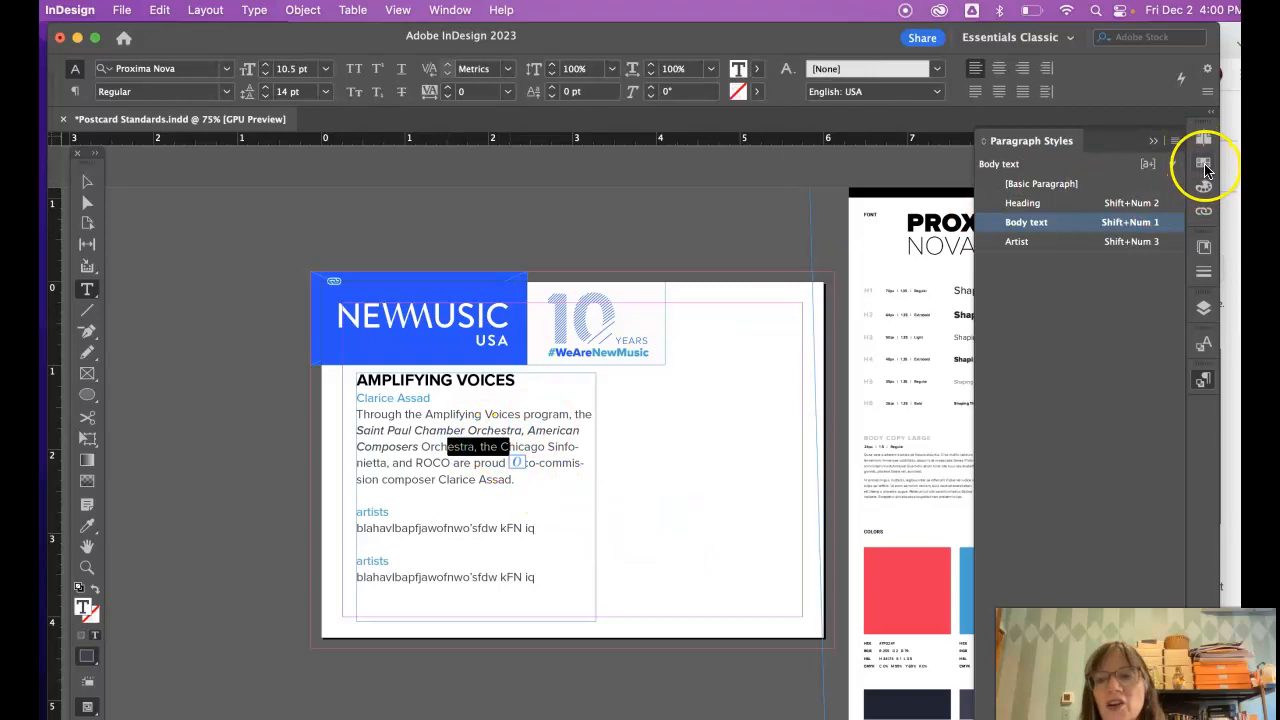
pyautogui.click(1204, 165)
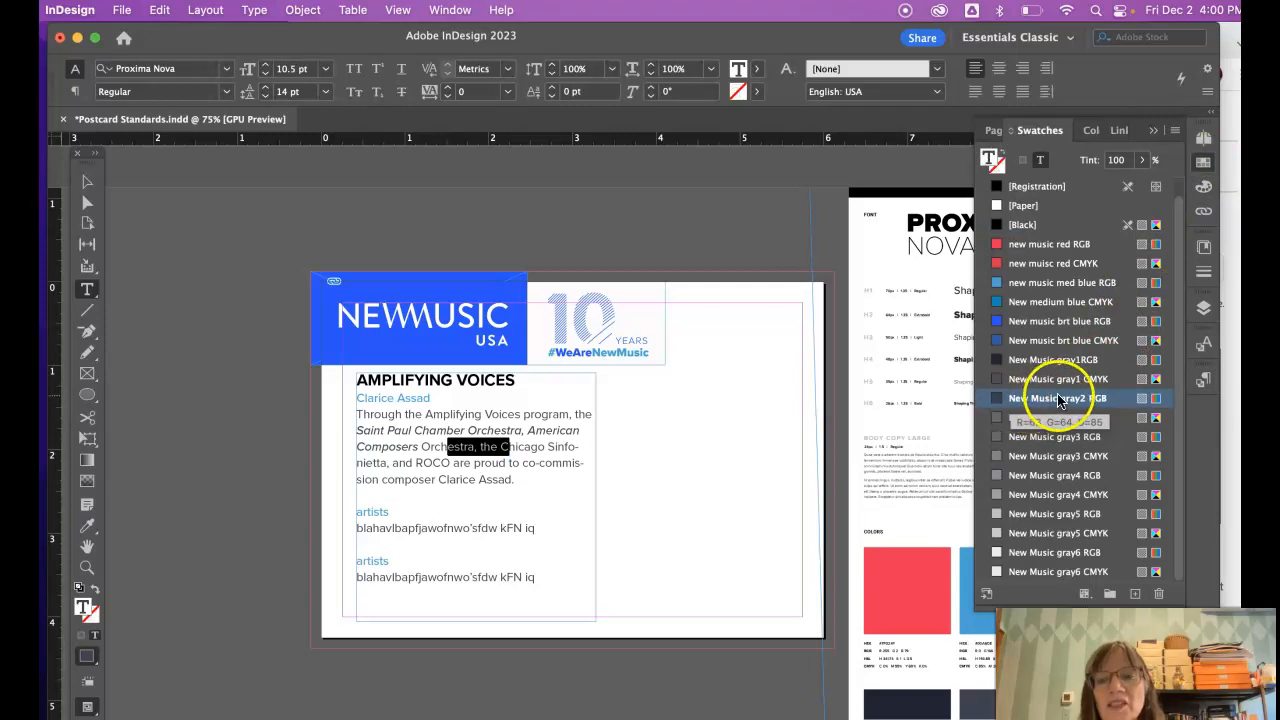
pyautogui.click(790, 400)
pyautogui.click(1154, 131)
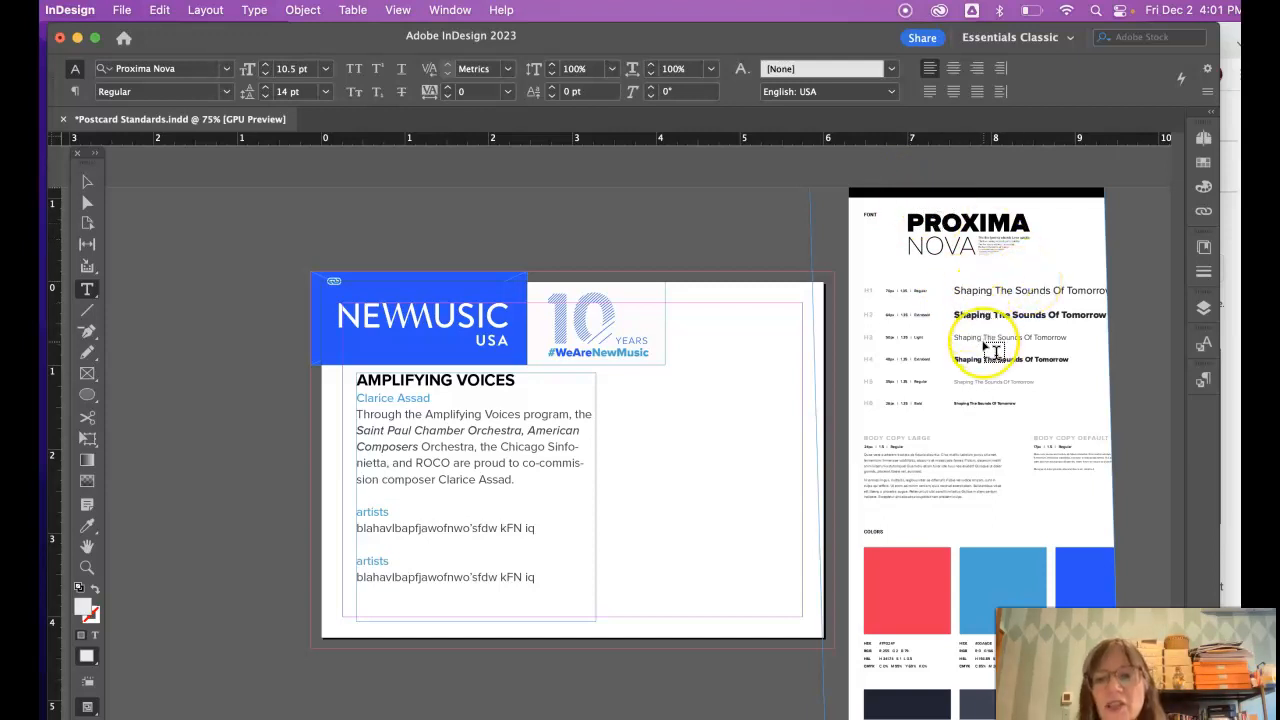
# - Zoom to 125% and scroll to the top of the style guide page
pyautogui.press('super+equal')
pyautogui.press('super+equal')
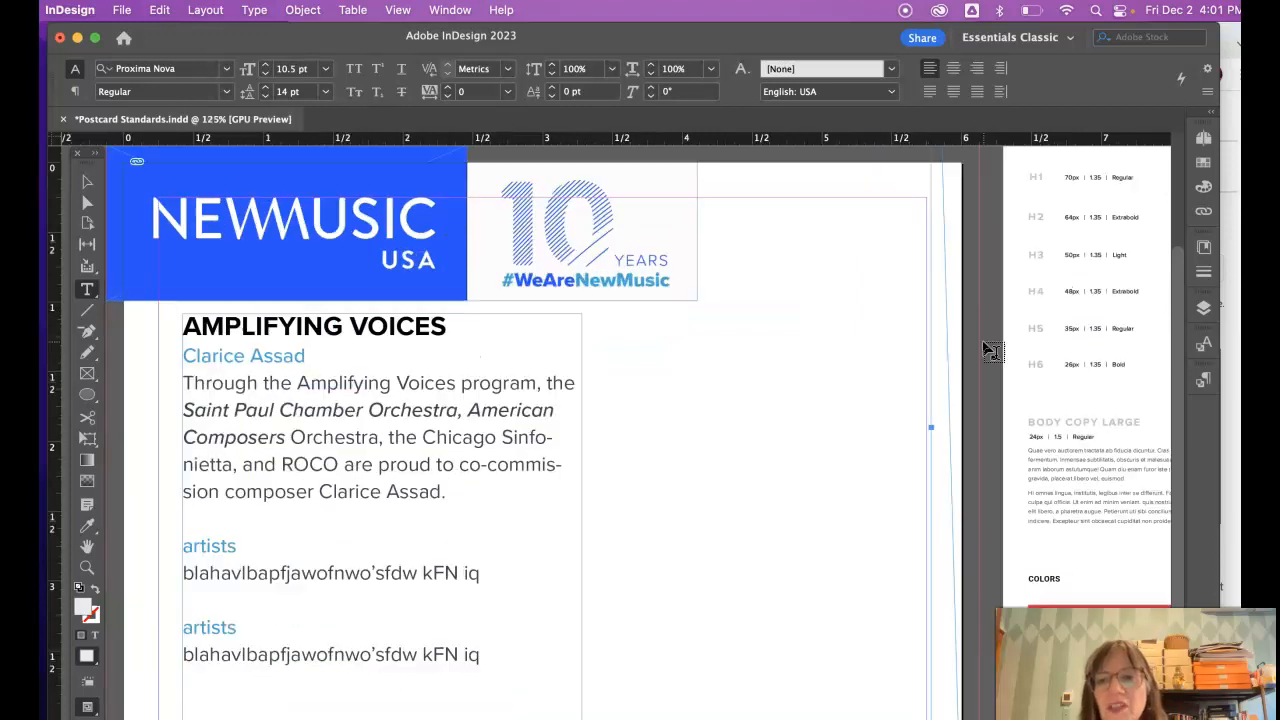
pyautogui.hscroll(10, 1078, 236)
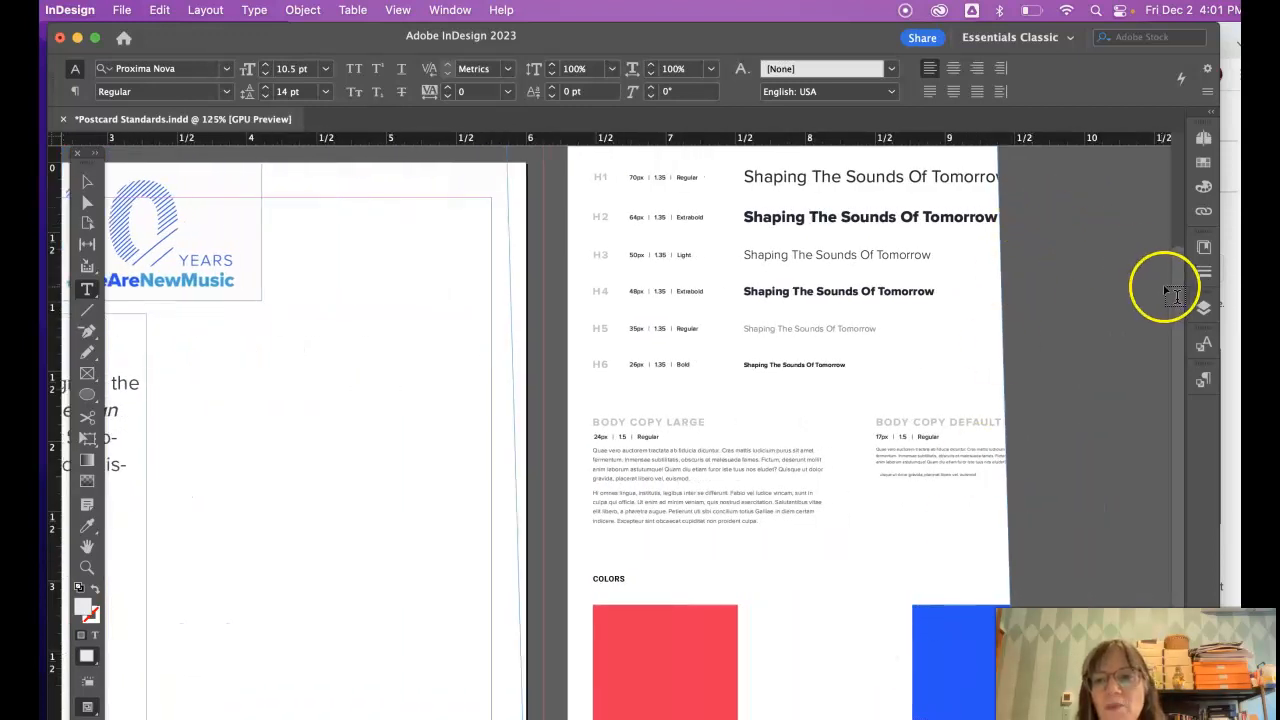
pyautogui.moveTo(1177, 286); pyautogui.dragTo(1179, 208)
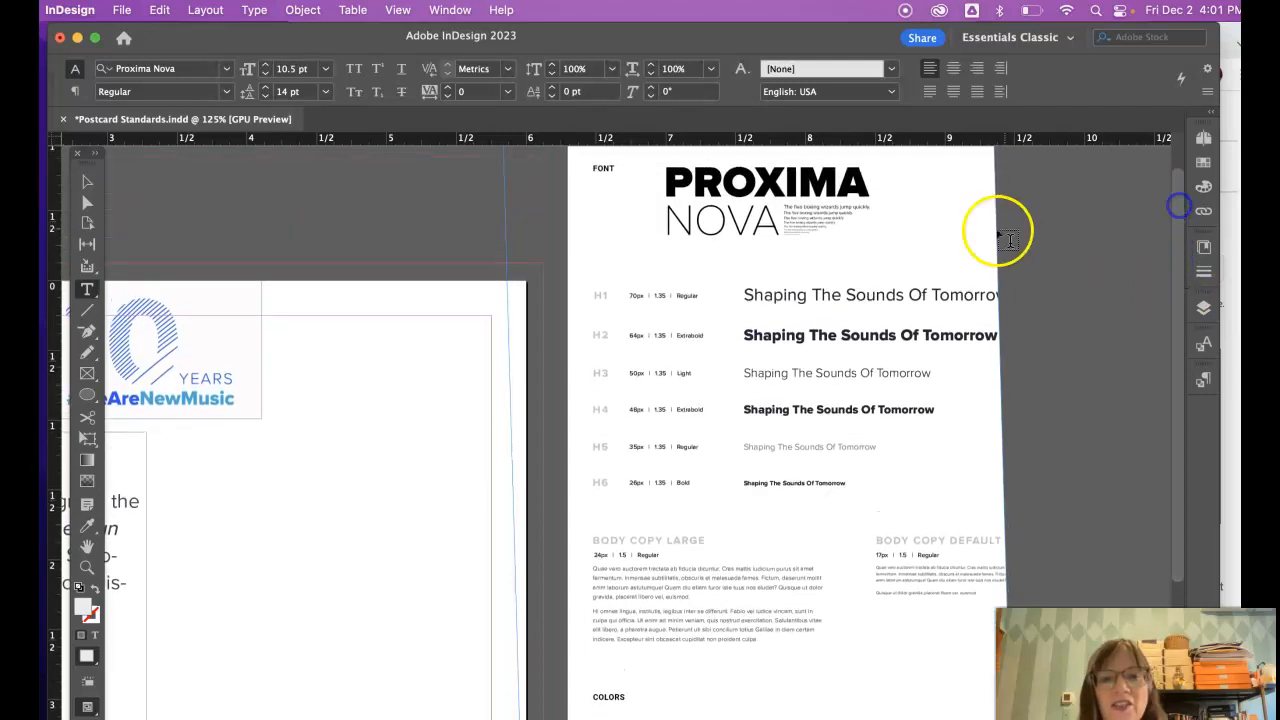